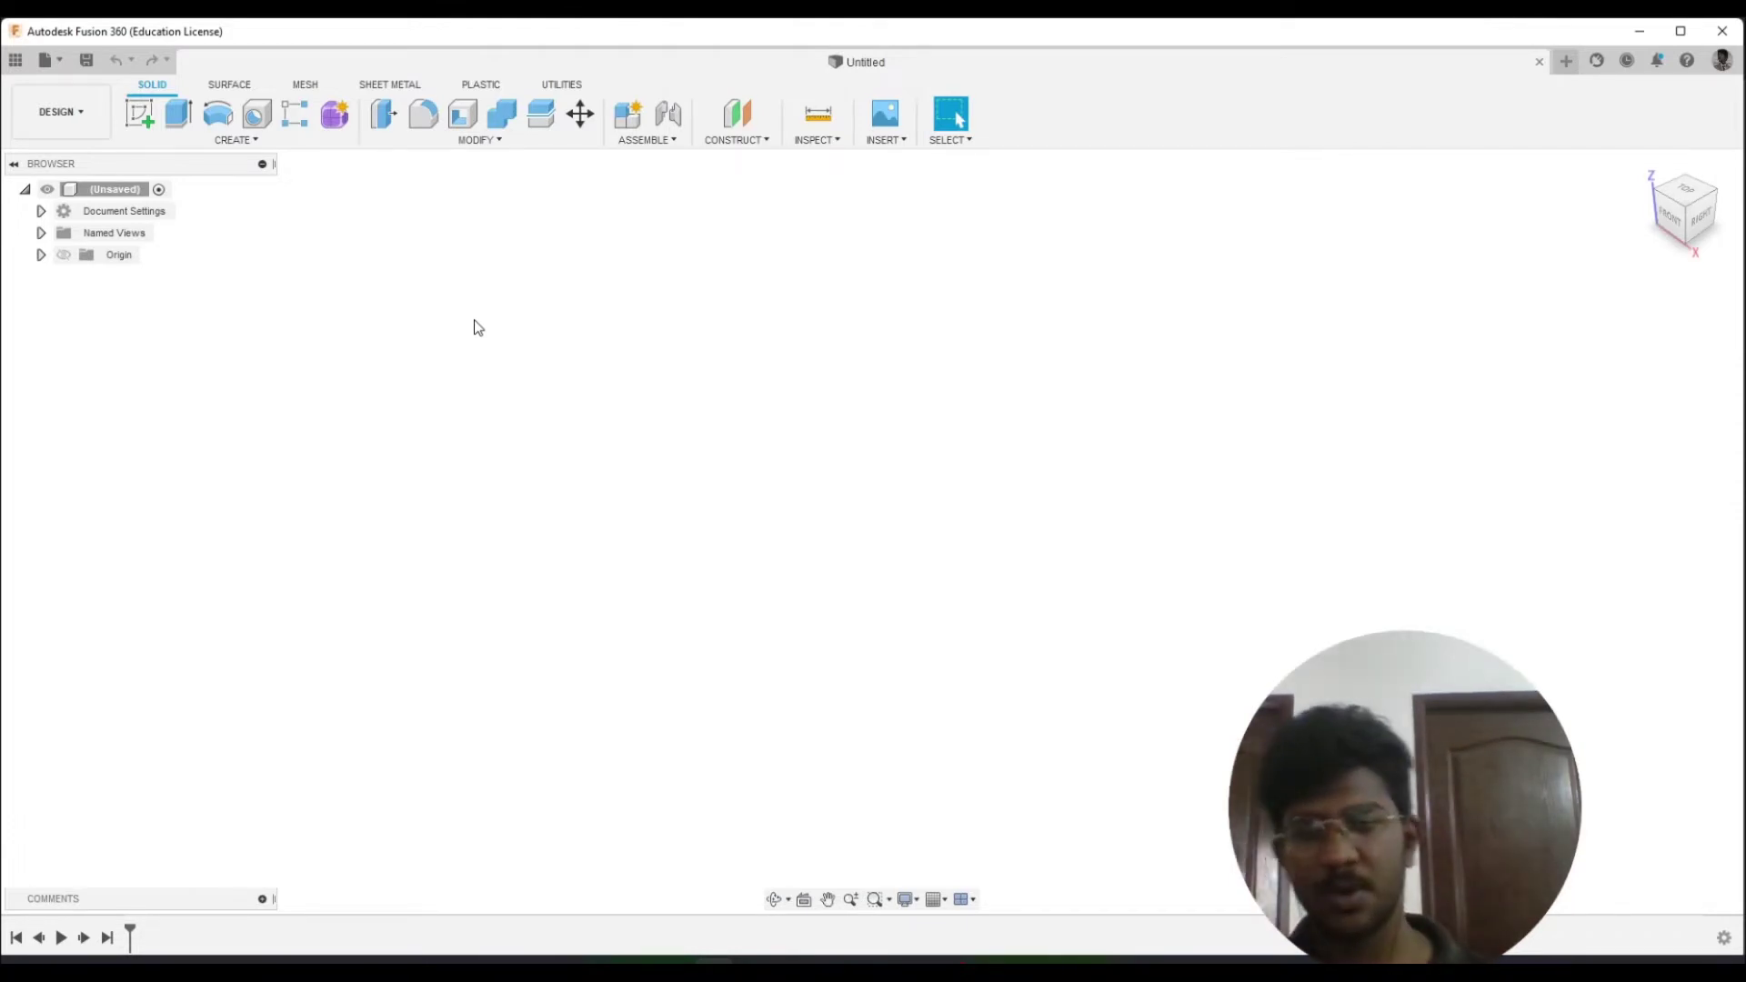
# Start a sketch on the front (XZ) origin plane, undoing one placed on the top plane
pyautogui.click(139, 116)
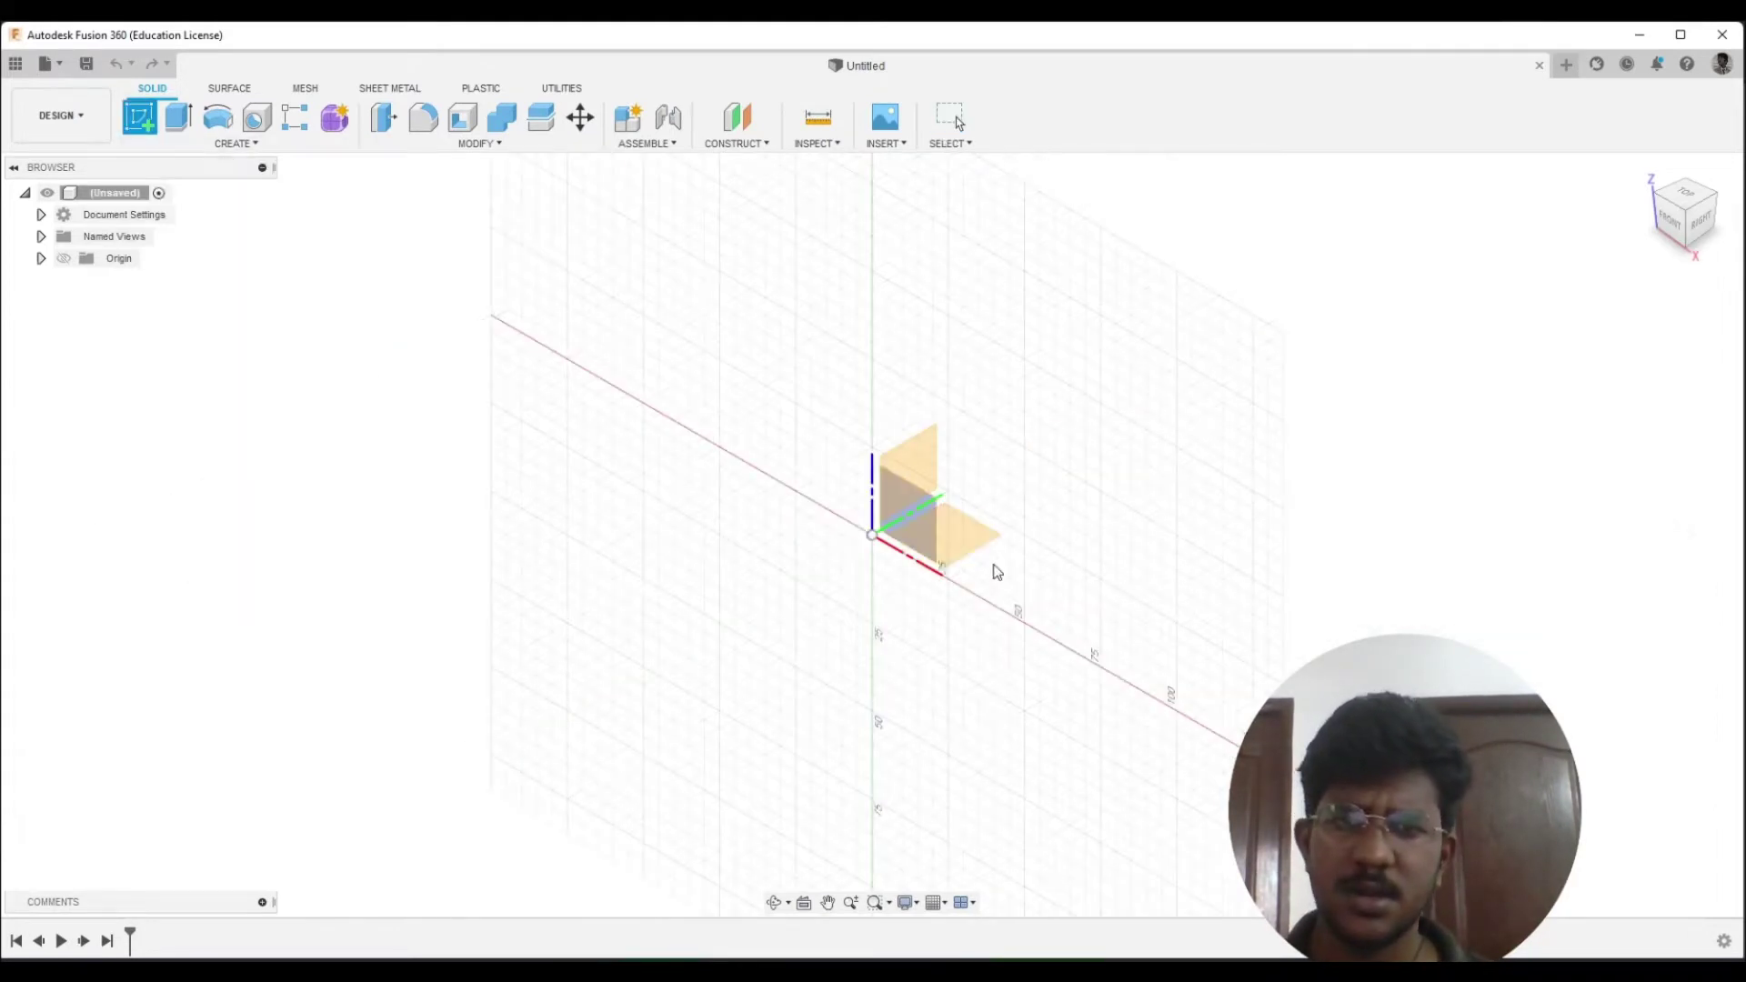
pyautogui.click(986, 554)
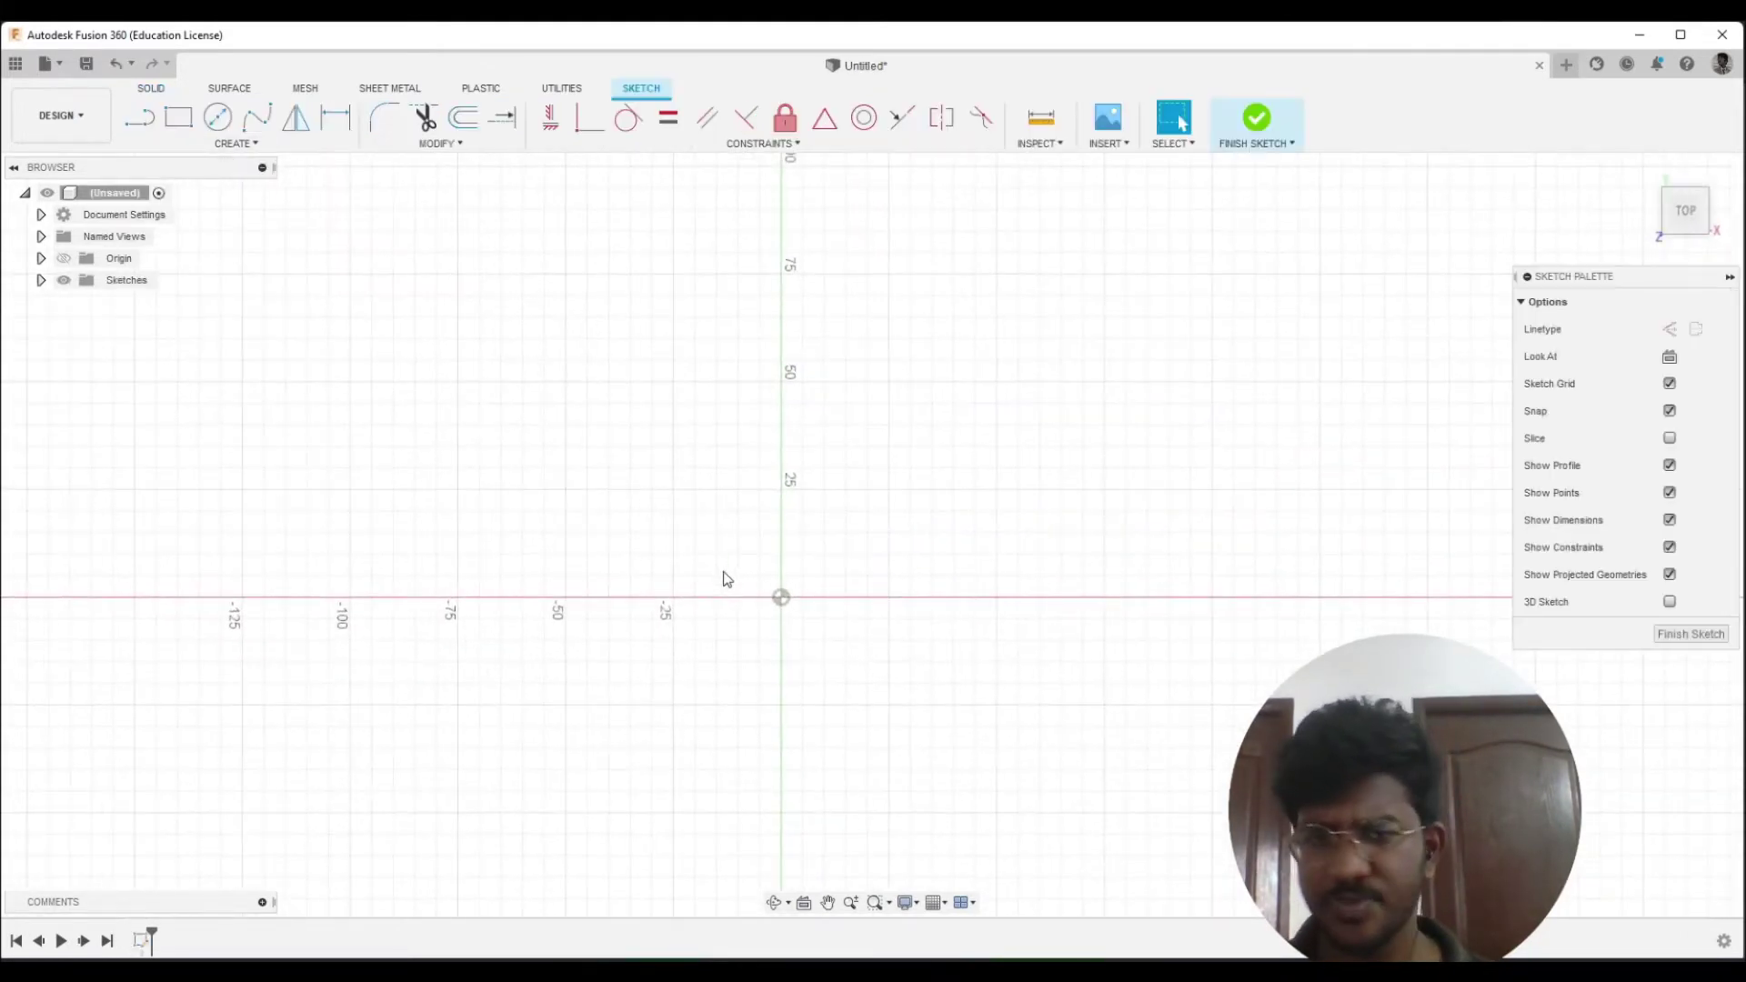
pyautogui.click(115, 63)
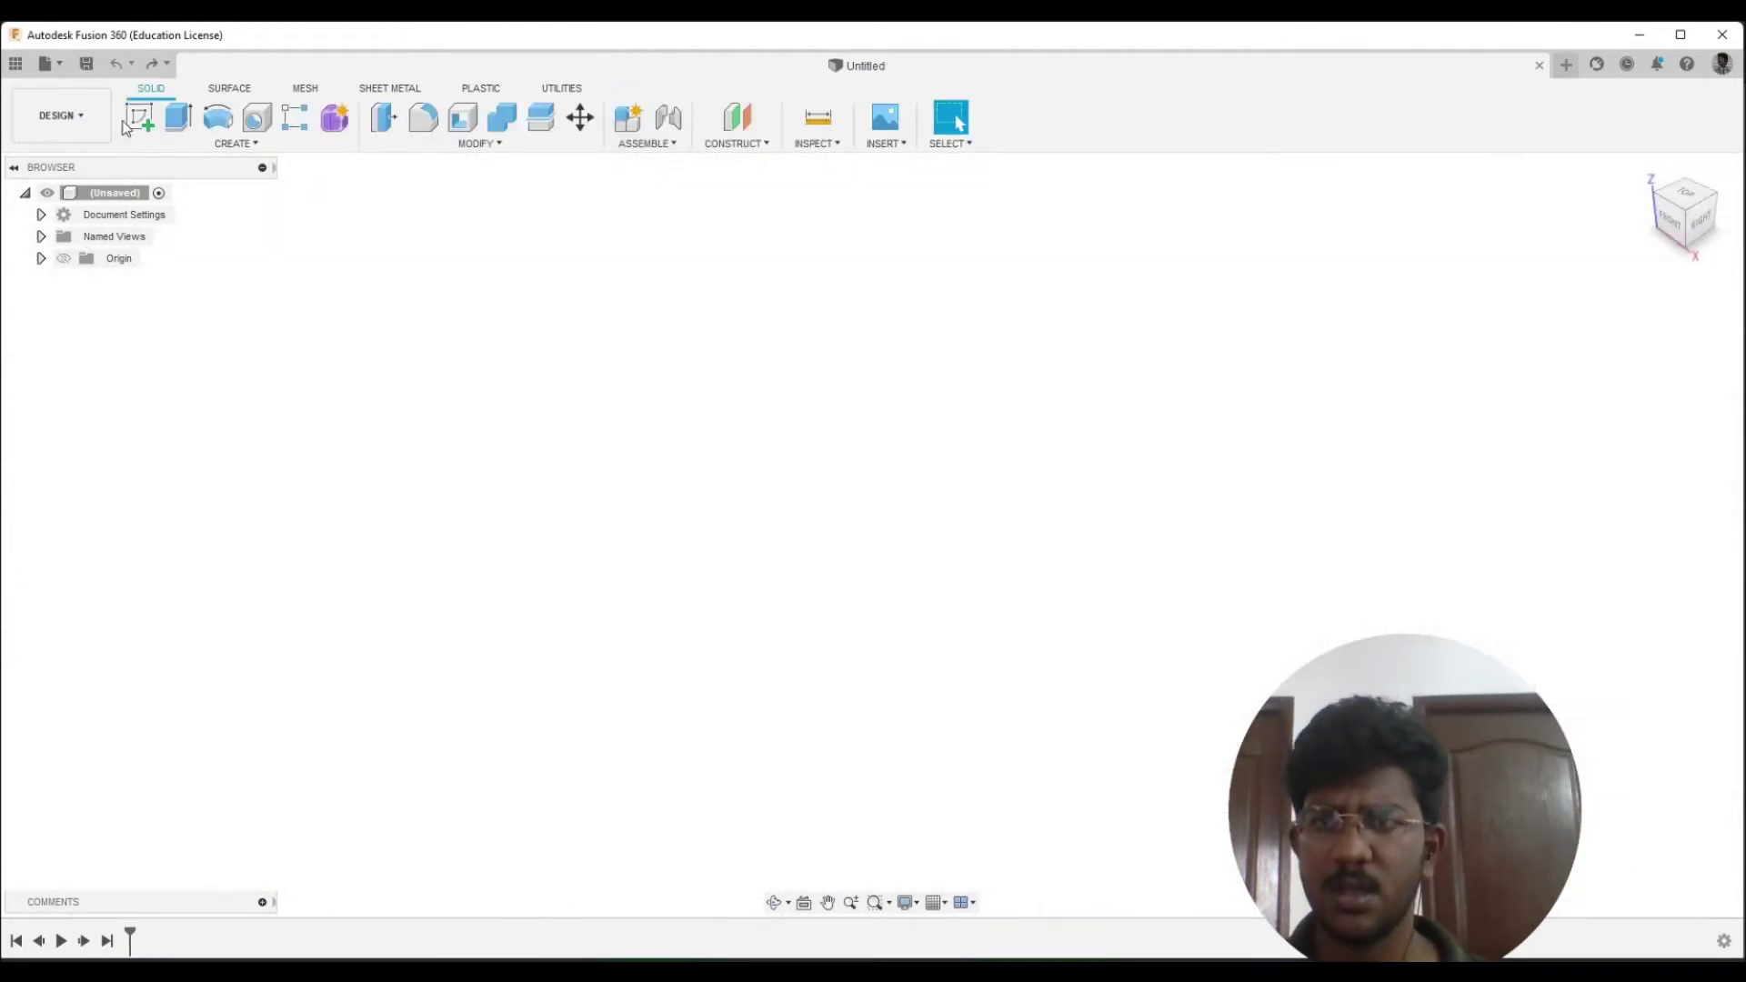
pyautogui.click(139, 116)
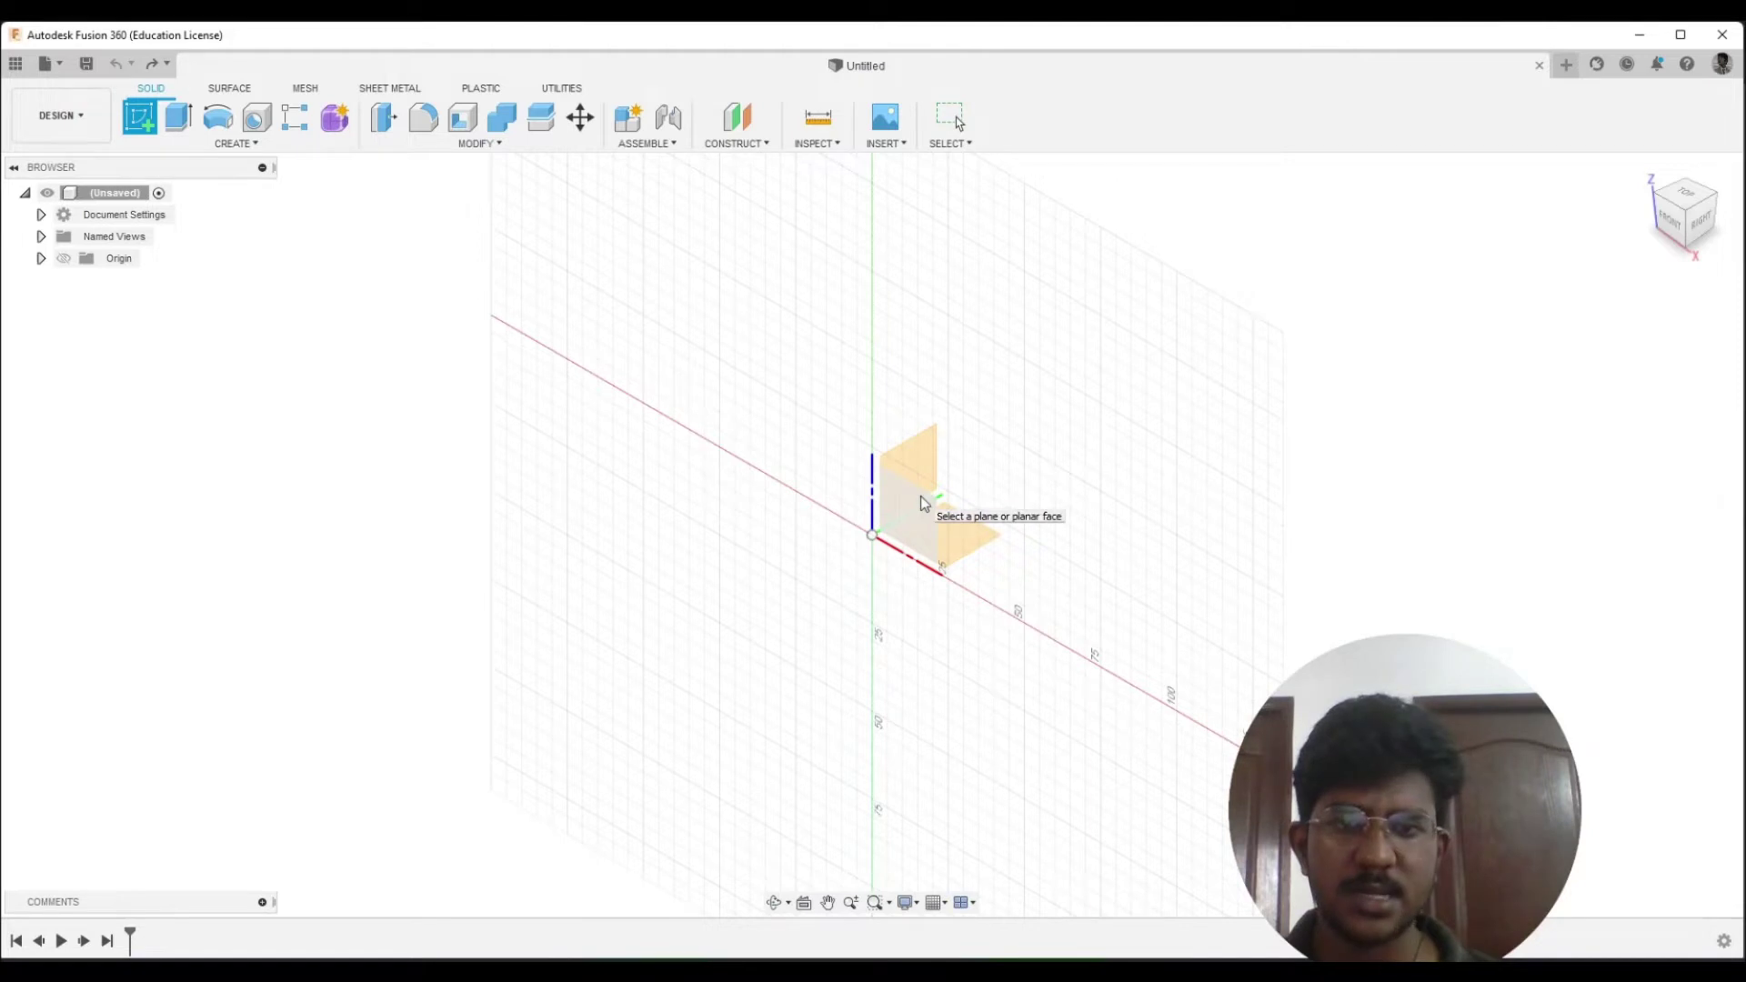
pyautogui.click(920, 498)
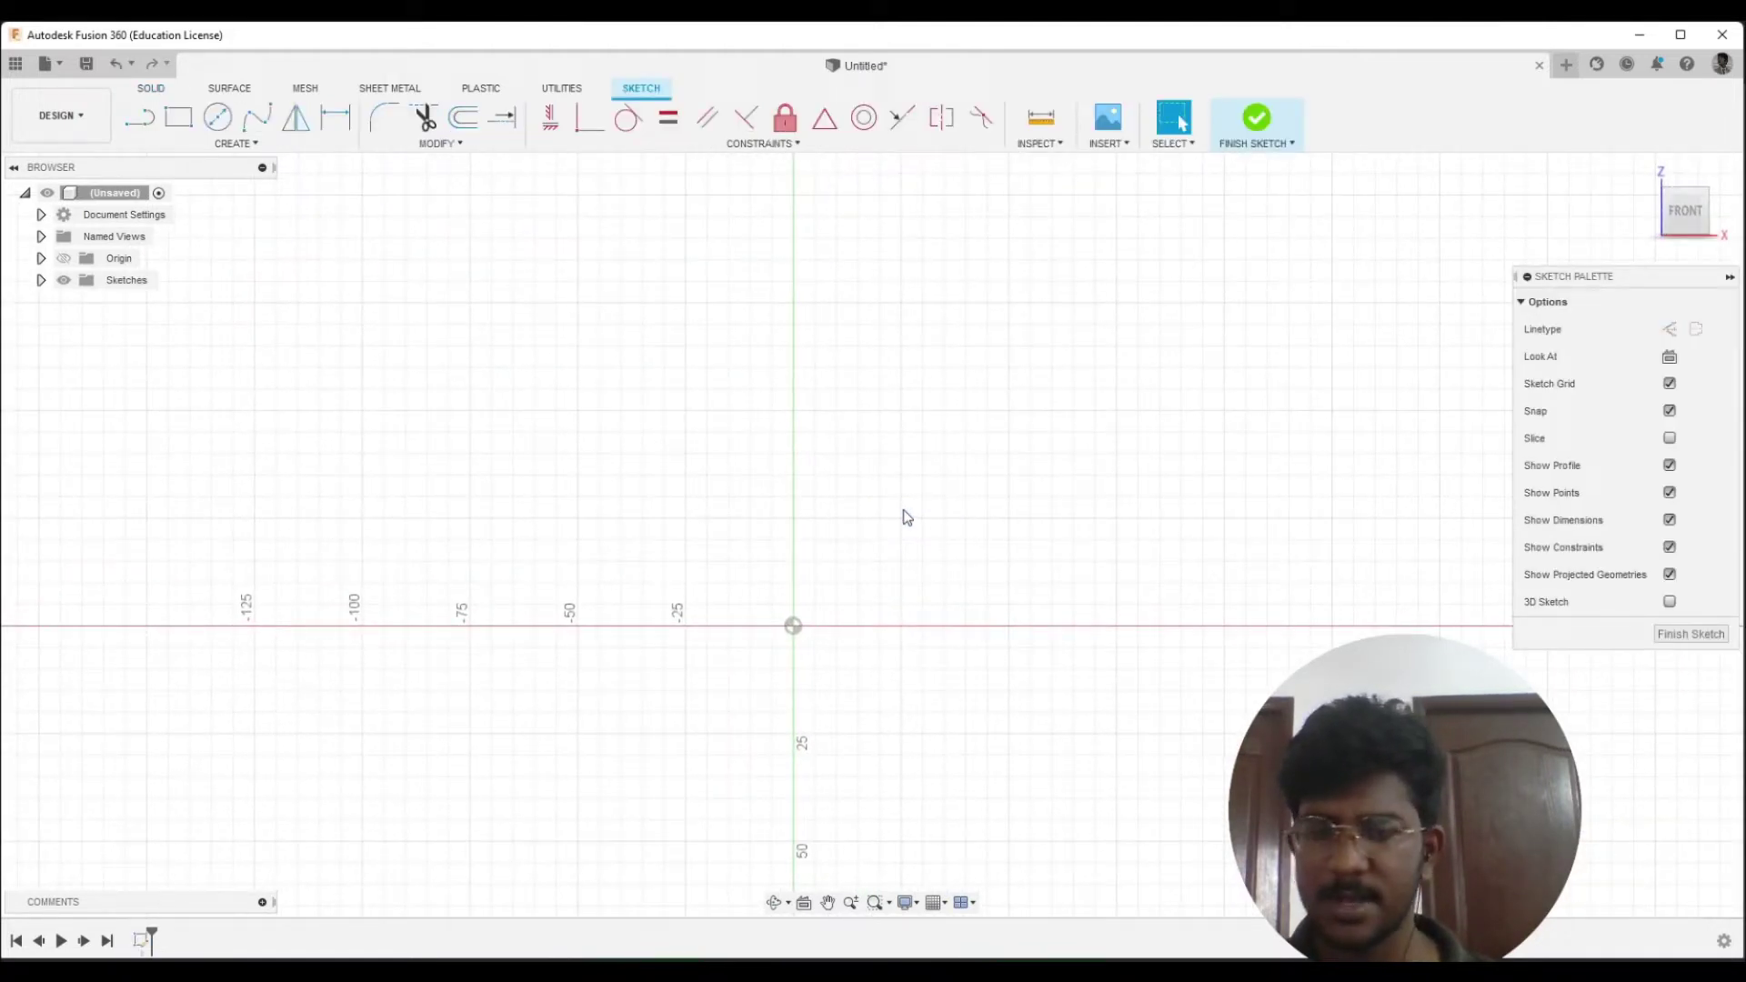
# Draw a two-segment hook line chain running up-left from the sketch origin
pyautogui.press('l')
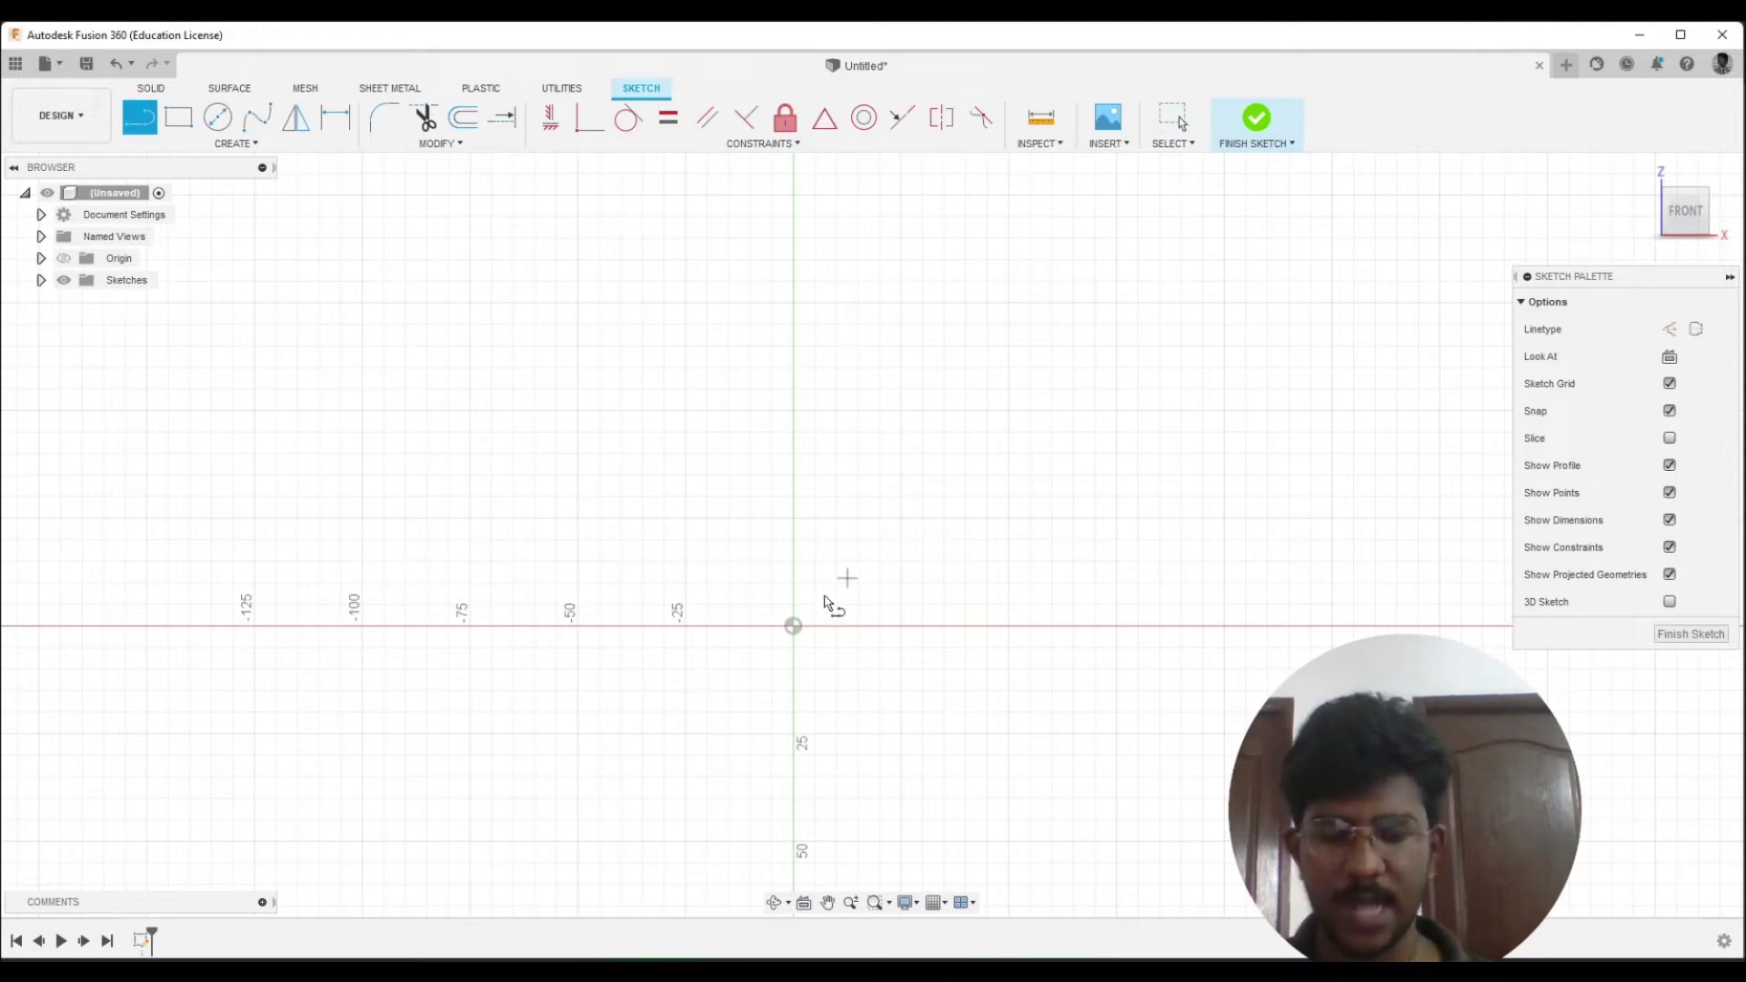
pyautogui.click(793, 626)
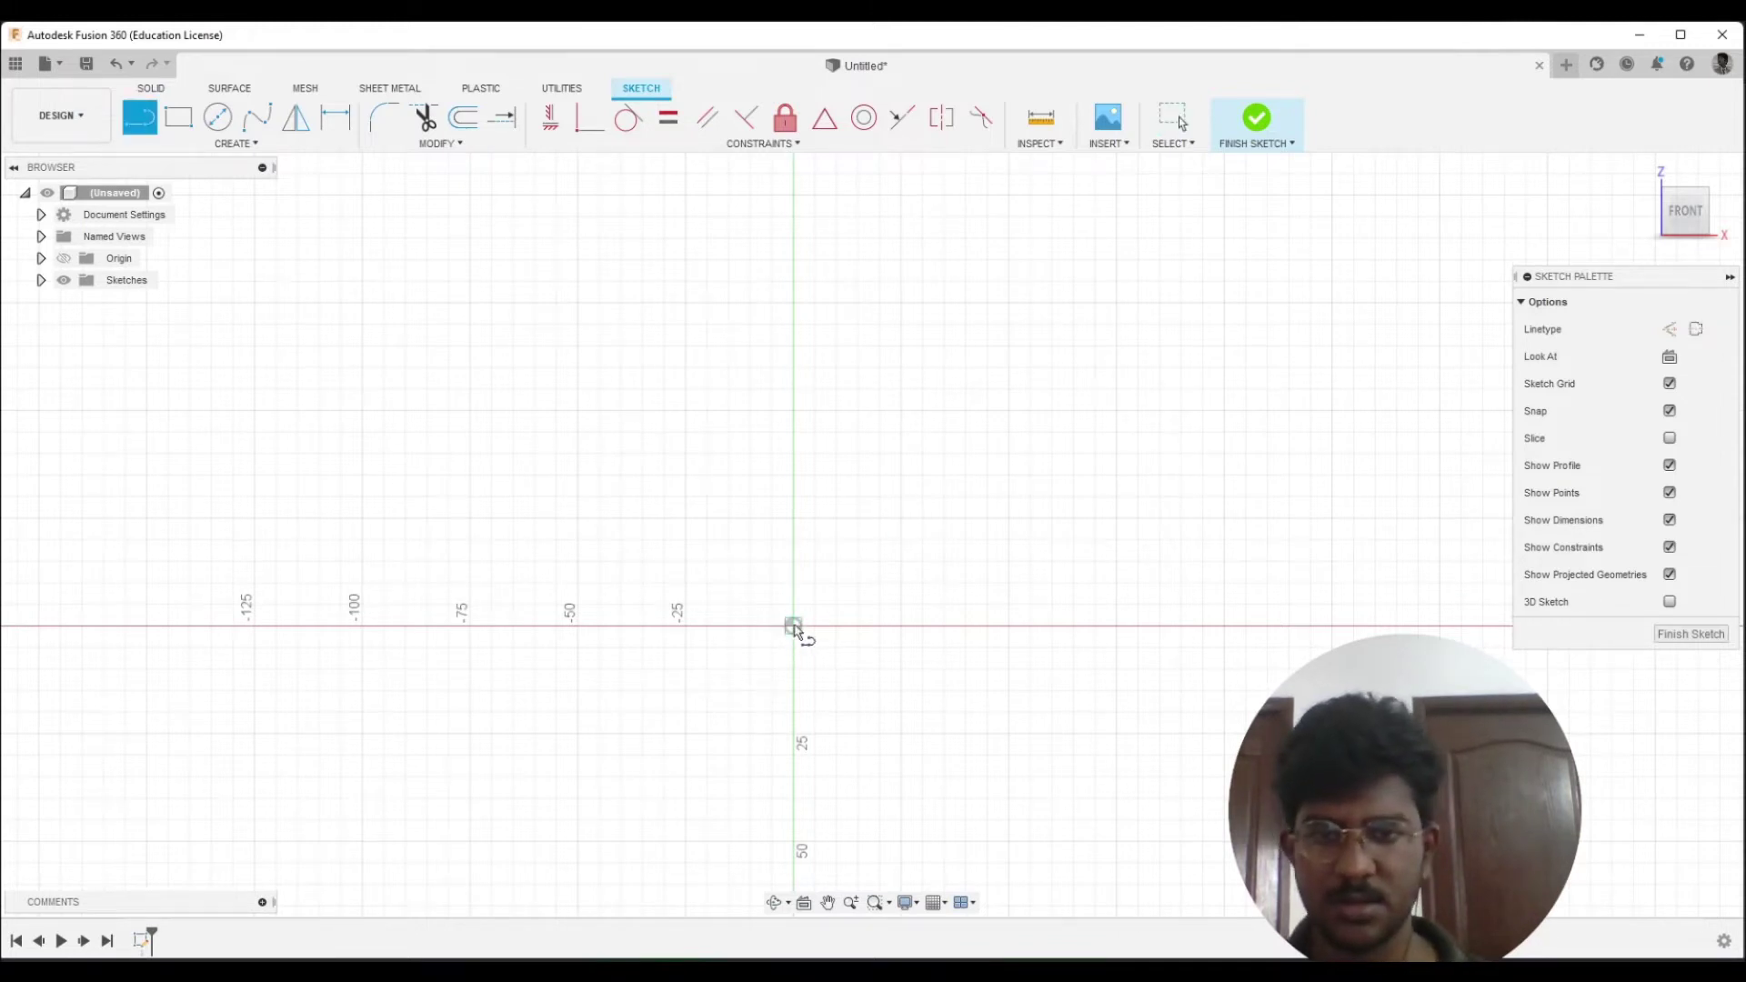
pyautogui.click(729, 582)
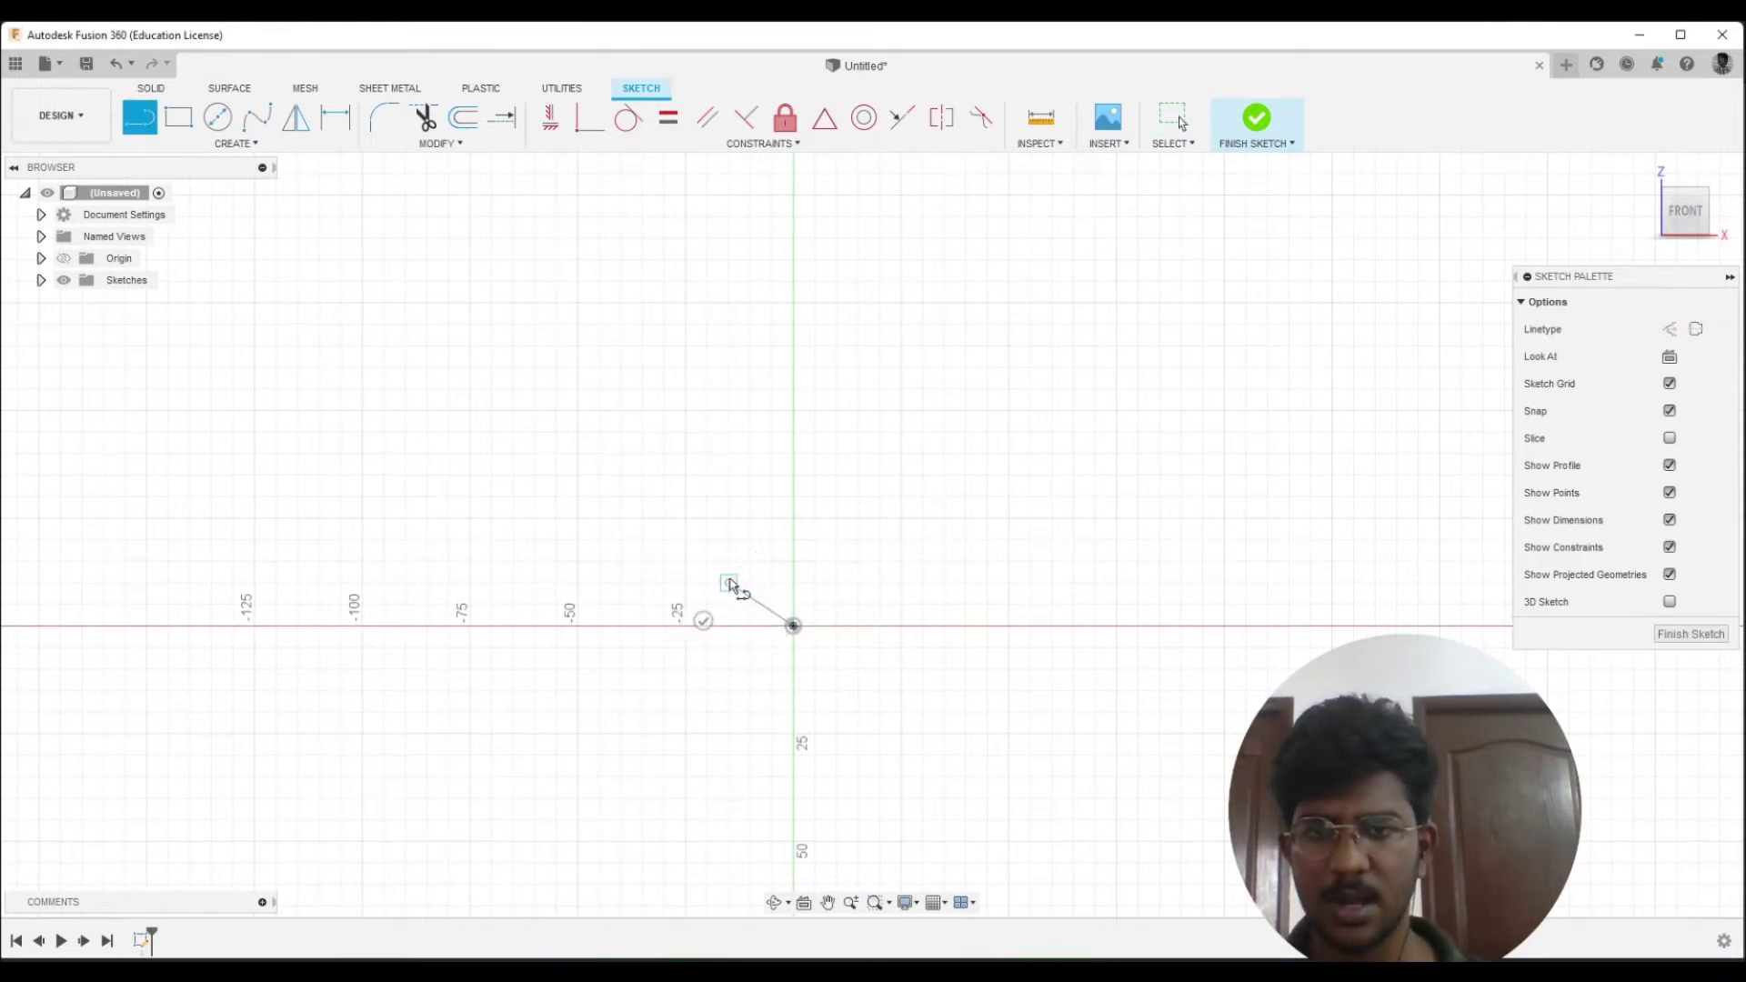
pyautogui.click(740, 538)
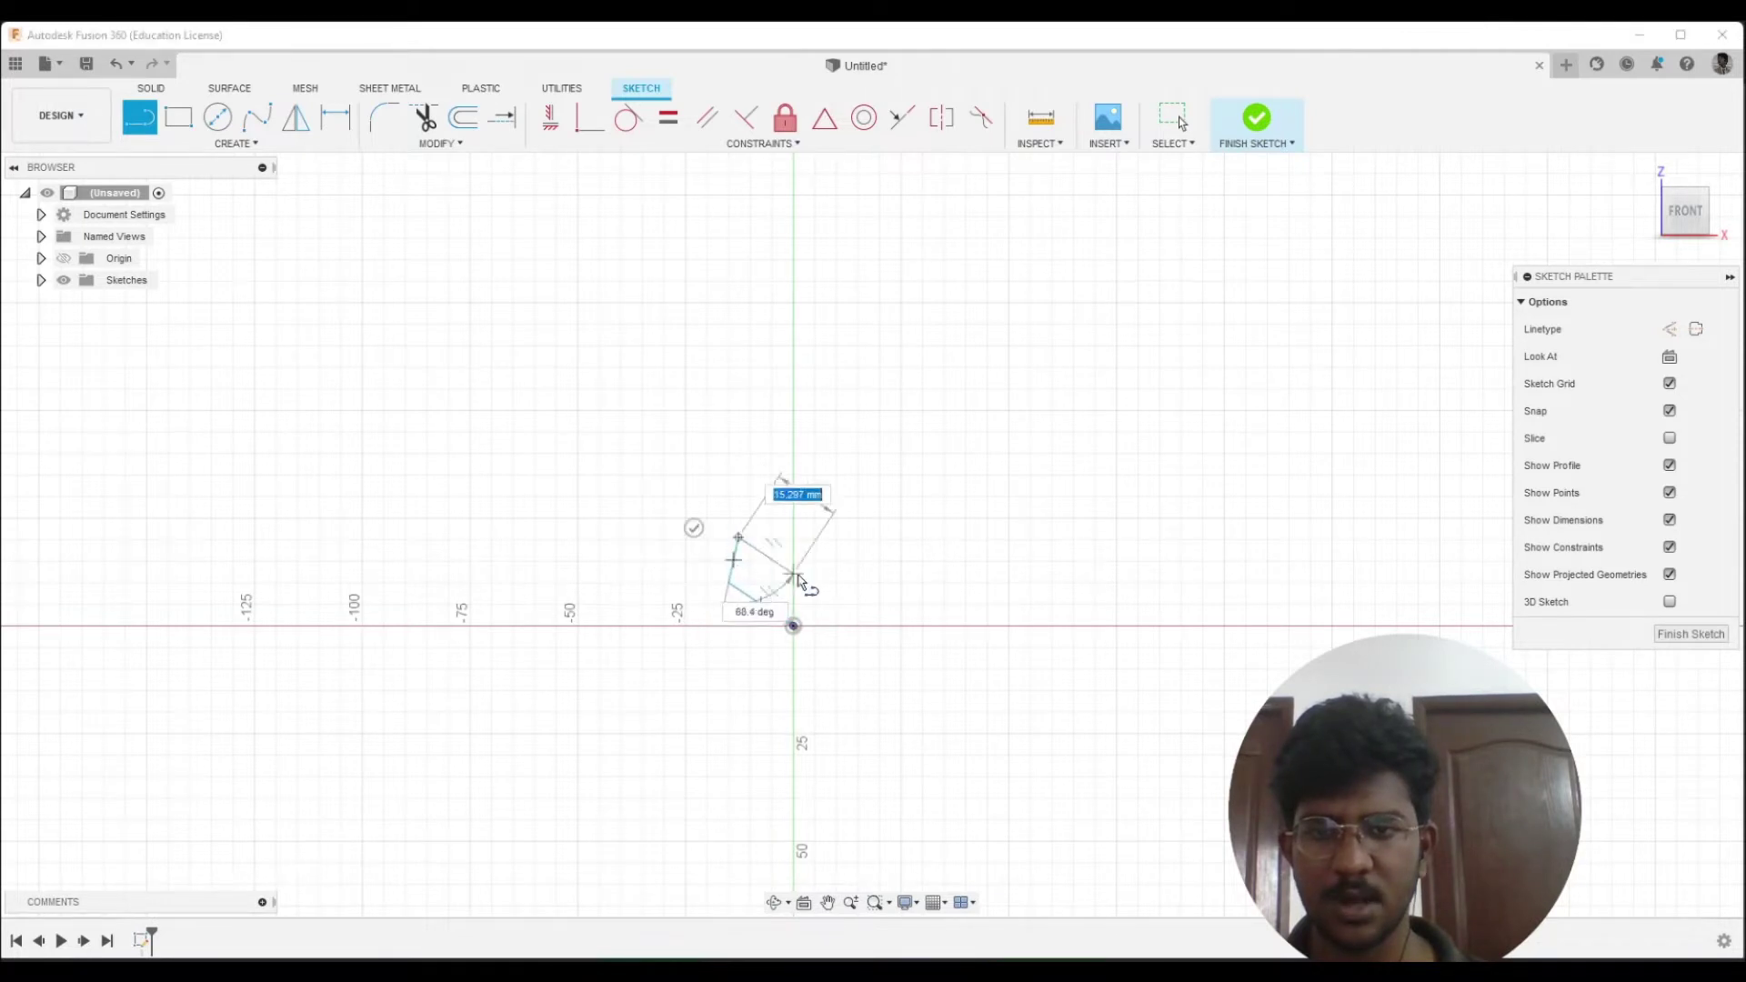
pyautogui.press('Escape')
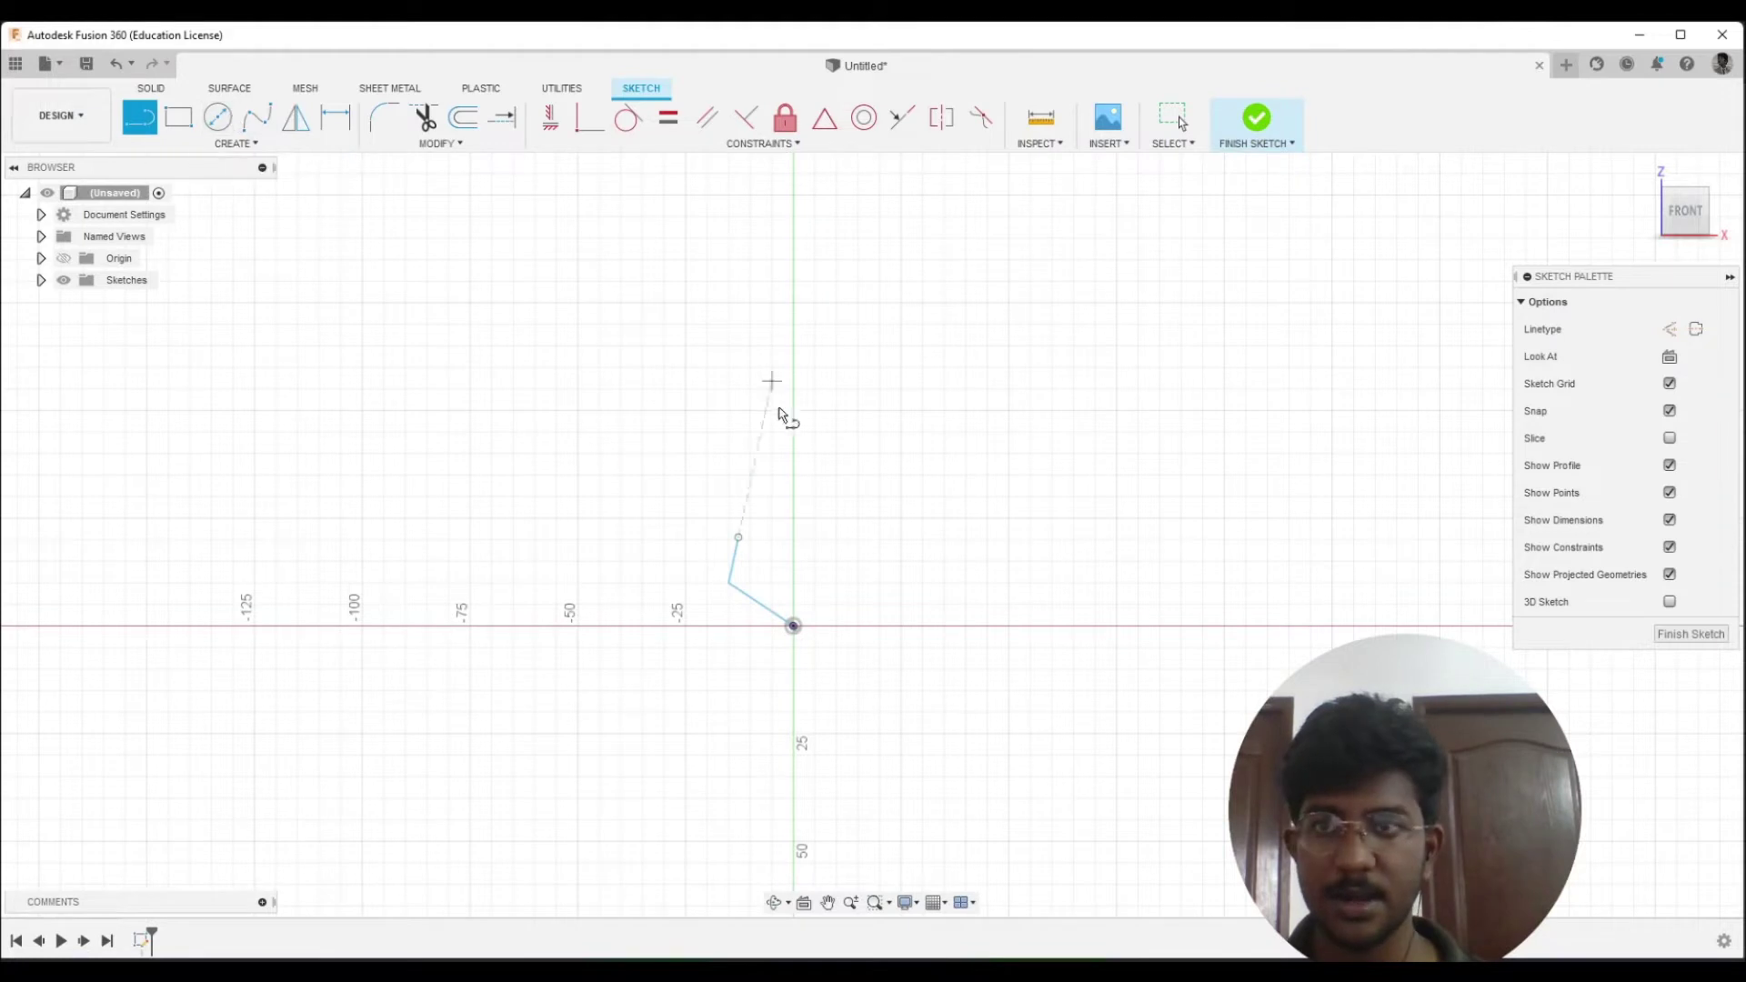
# Draw the slanted rise, flat top edge and vertical drop from the origin back to the axis
pyautogui.click(793, 625)
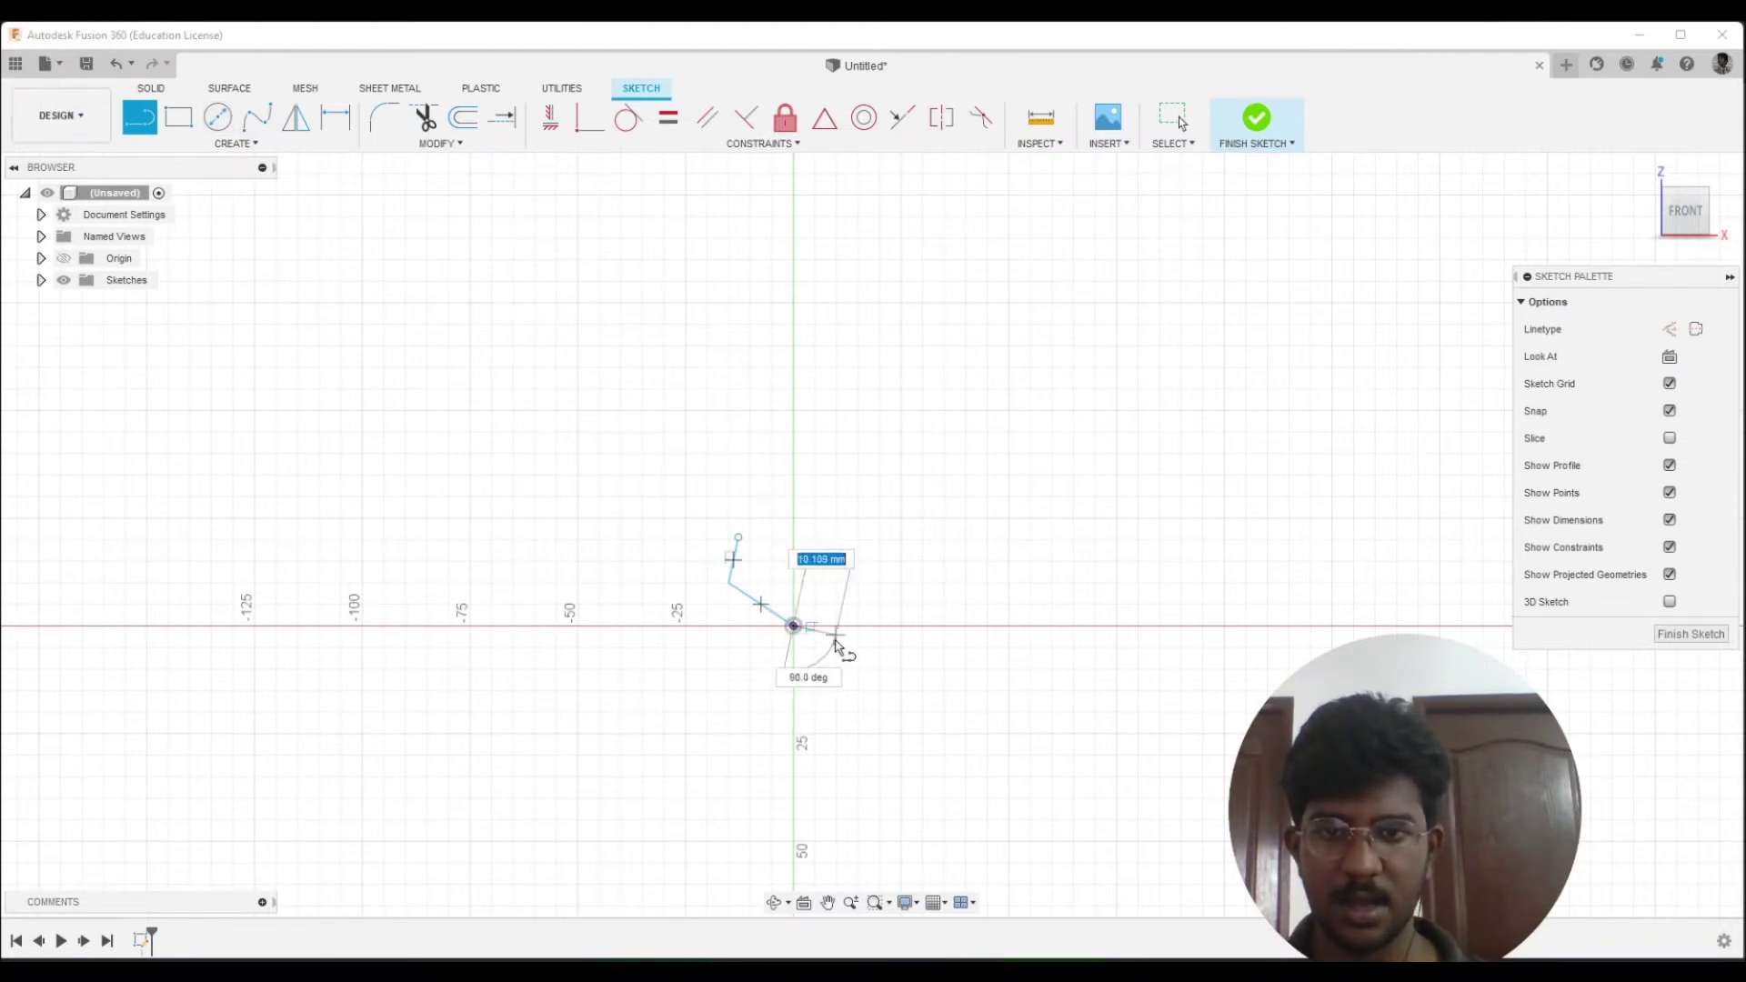
pyautogui.click(1030, 238)
pyautogui.click(1202, 238)
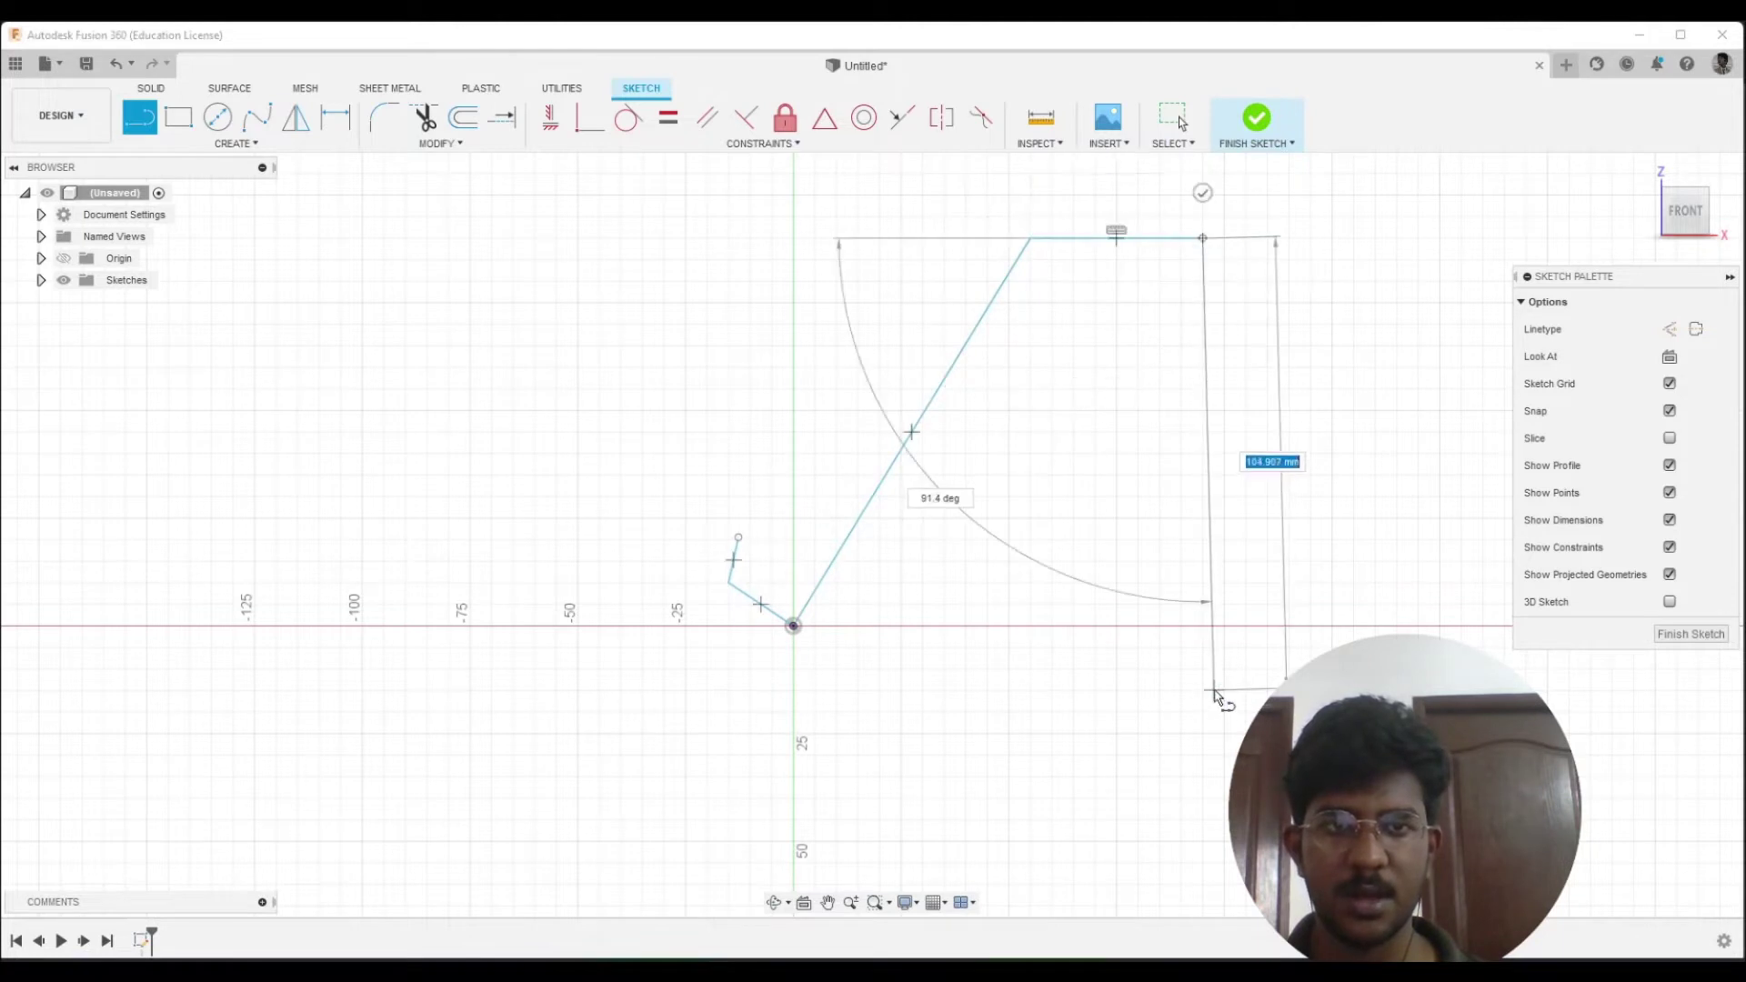
pyautogui.click(1212, 626)
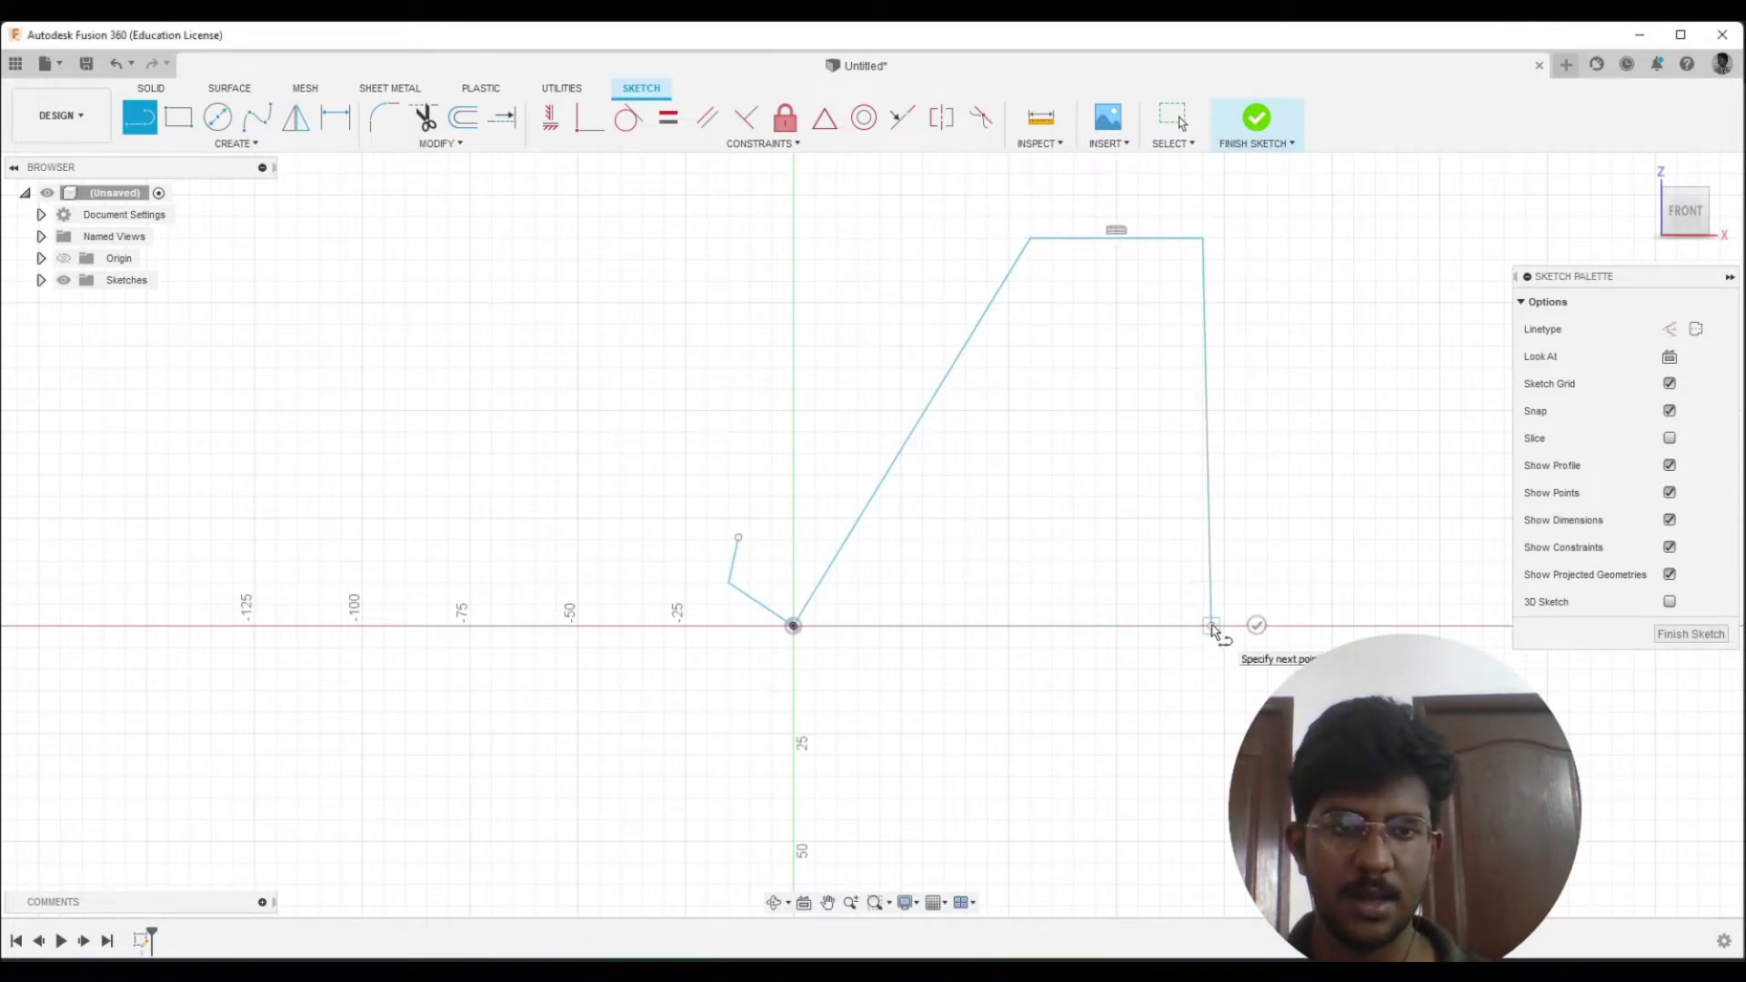
pyautogui.press('Escape')
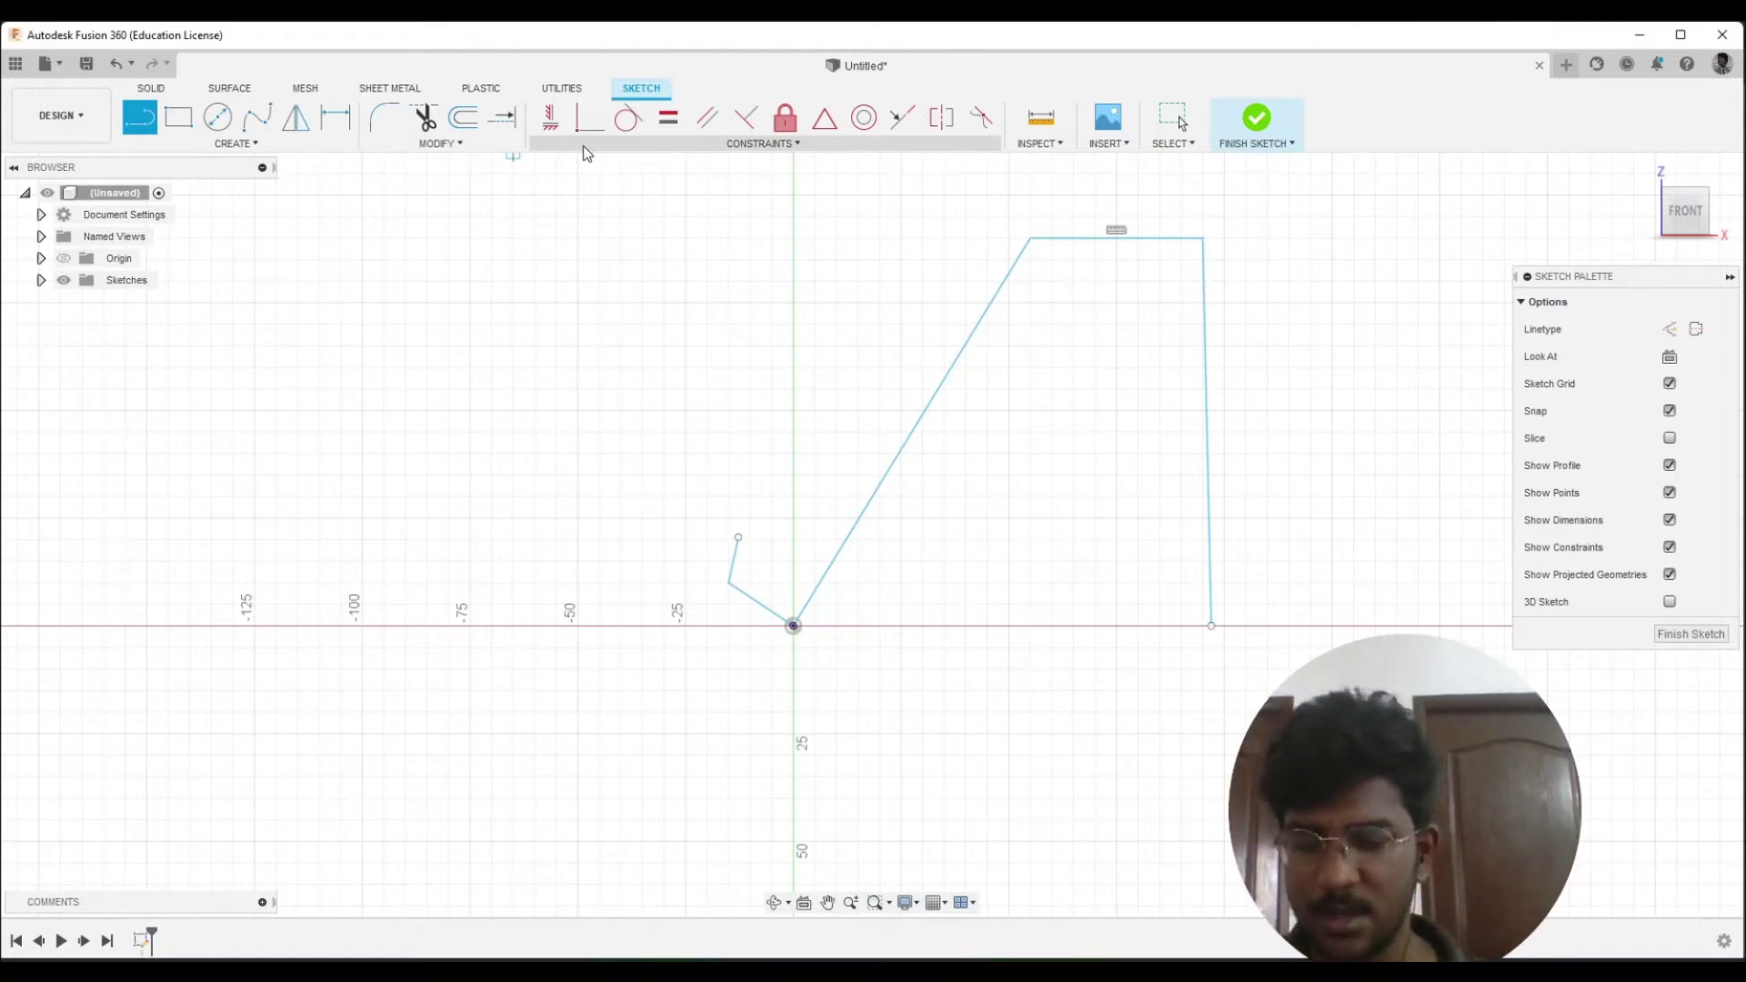
pyautogui.press('d')
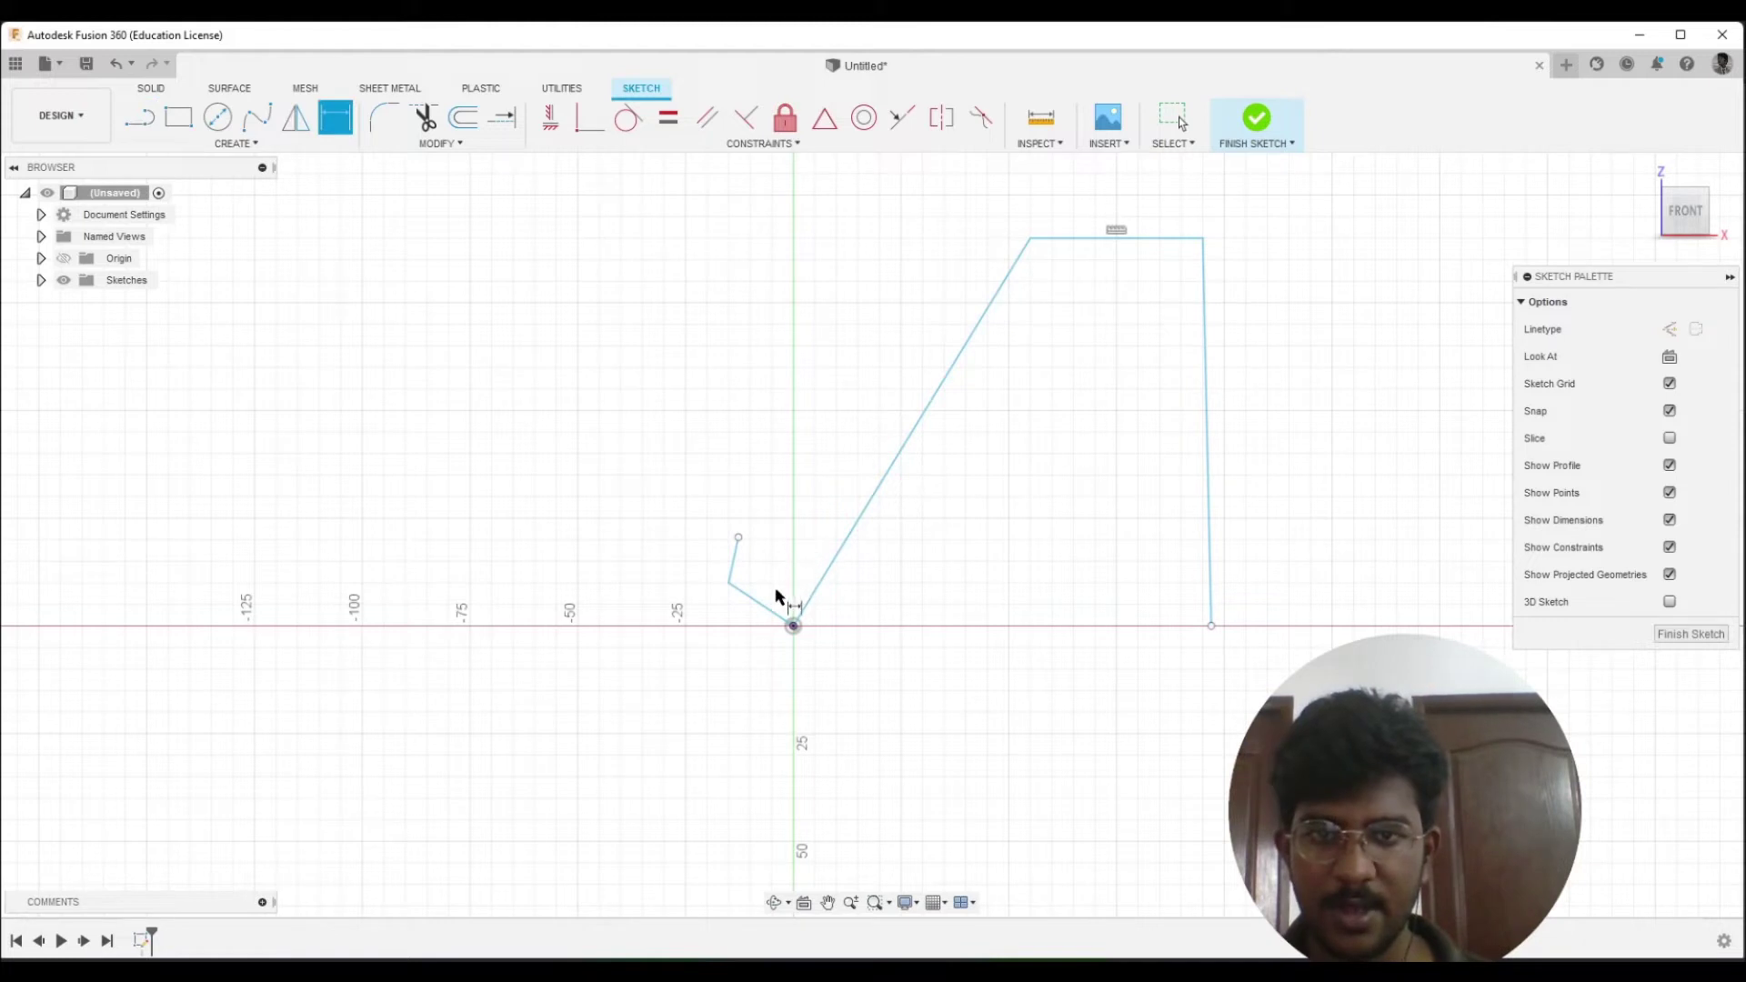
# Dimension the angle between the two hook segments at 90°
pyautogui.click(731, 560)
pyautogui.click(752, 596)
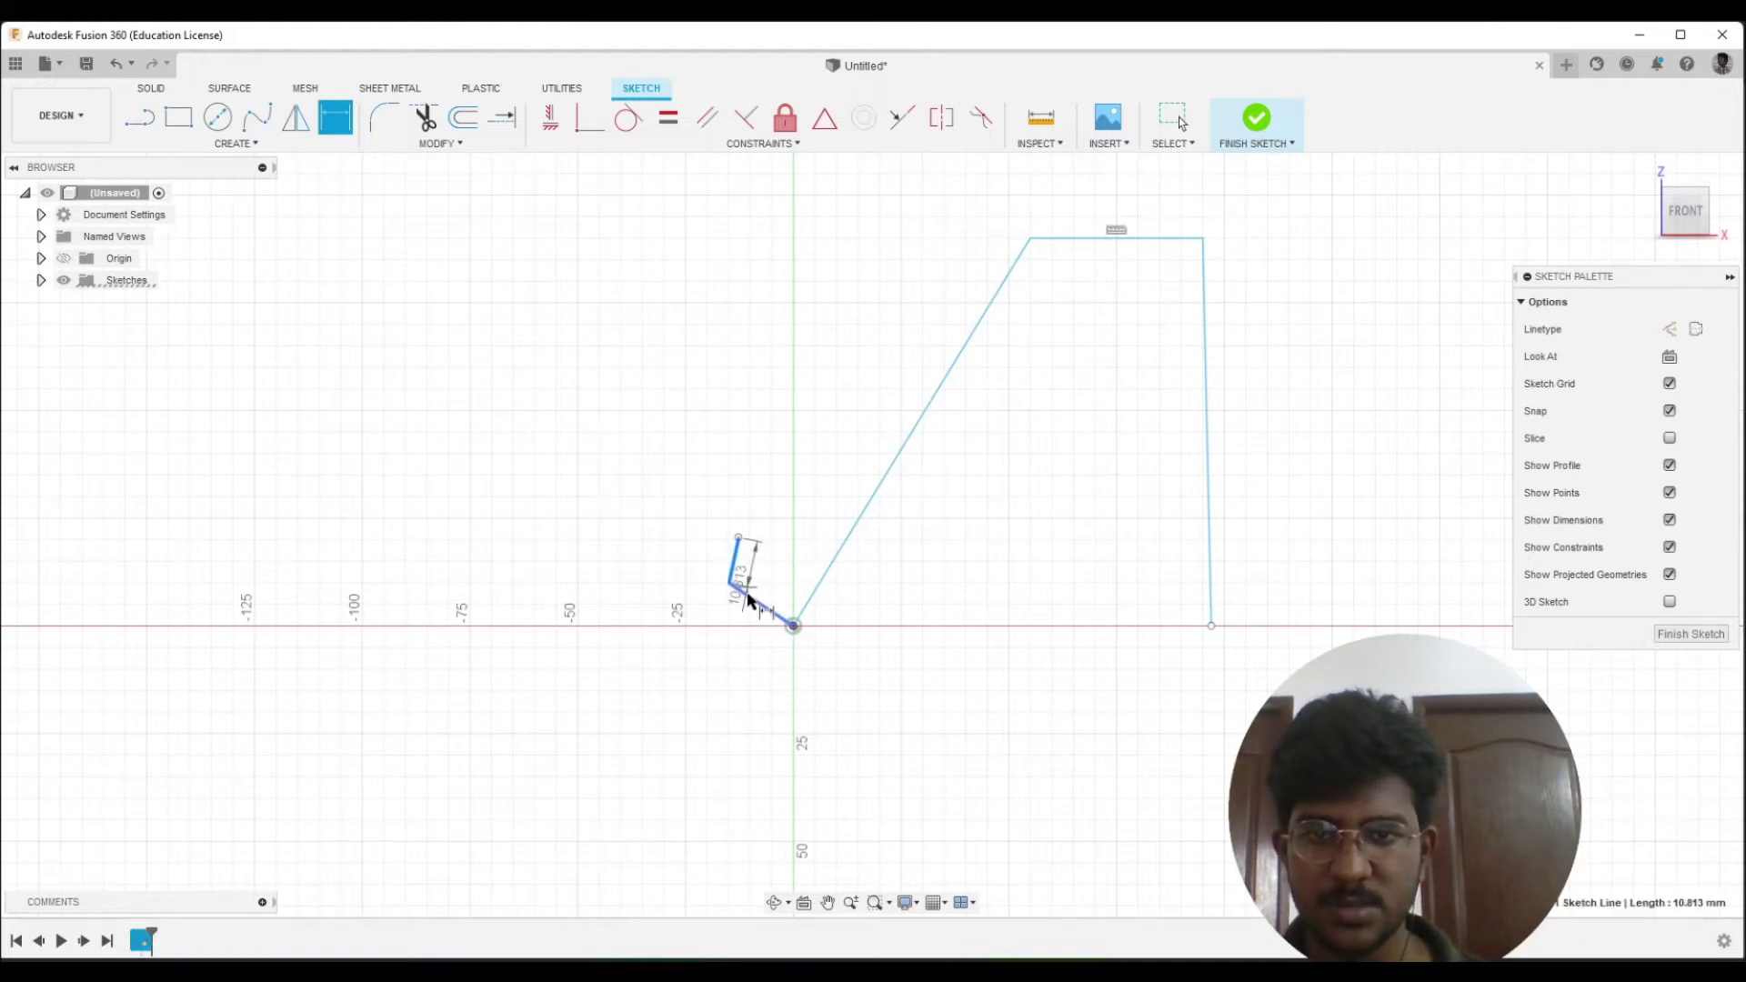
pyautogui.click(792, 571)
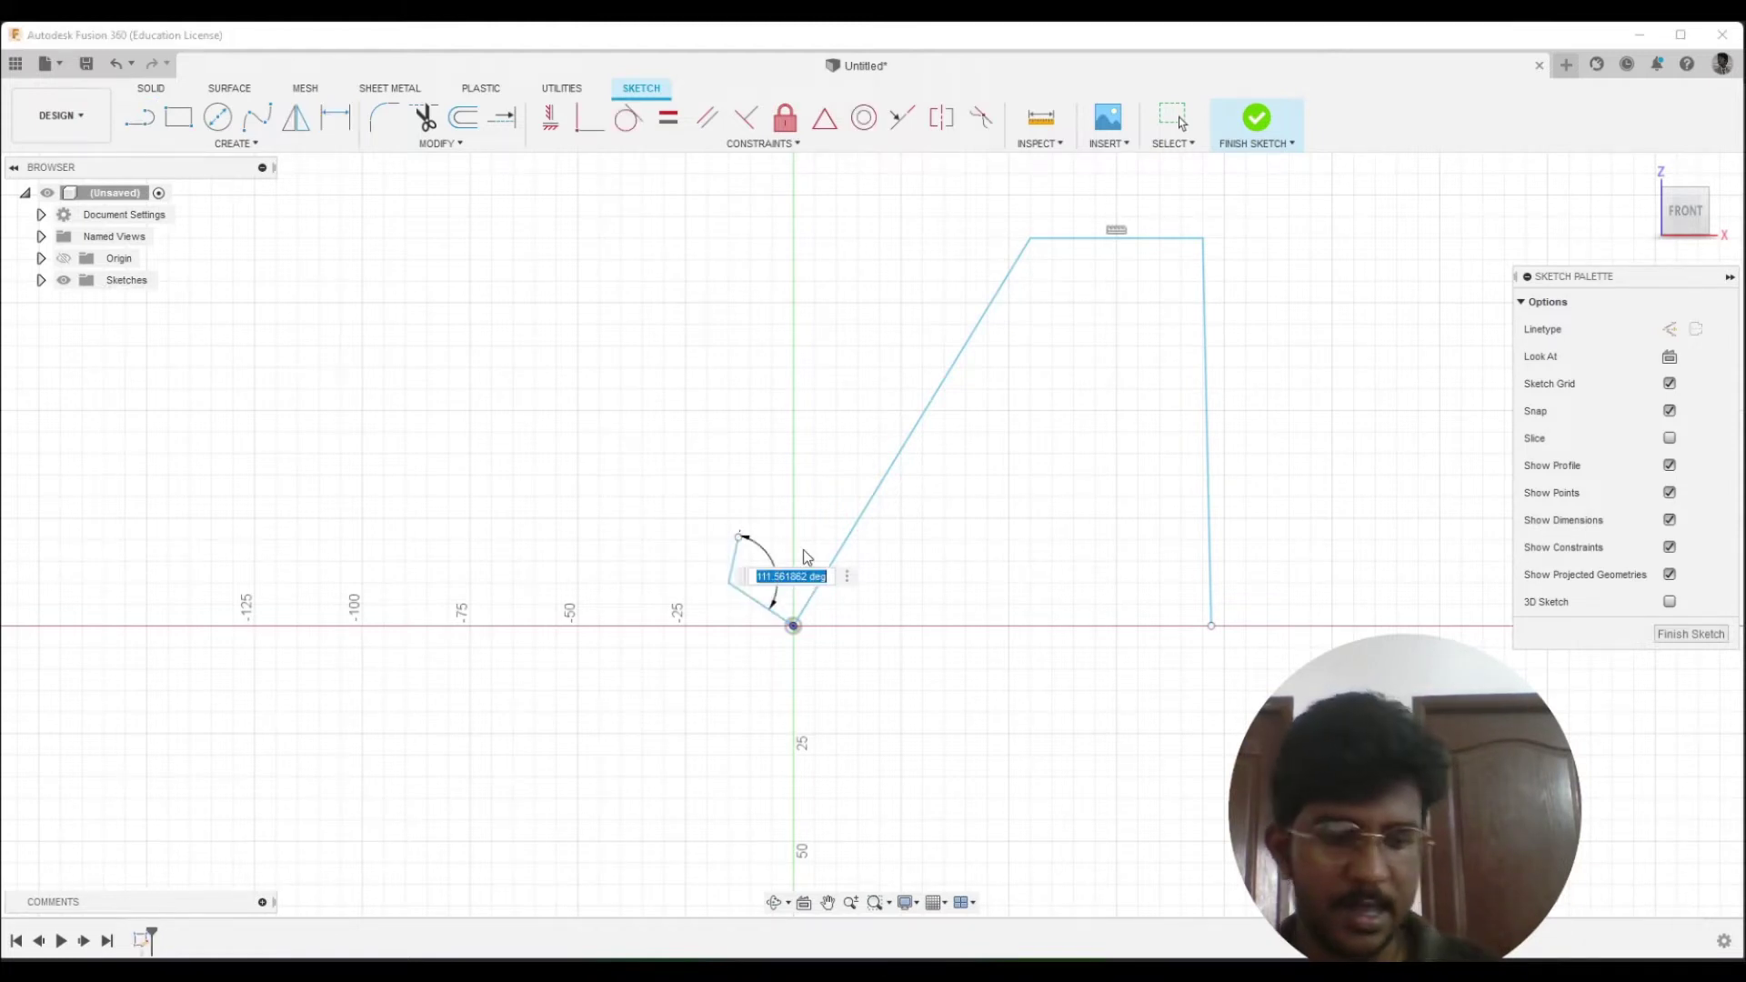
pyautogui.write('90')
pyautogui.press('Return')
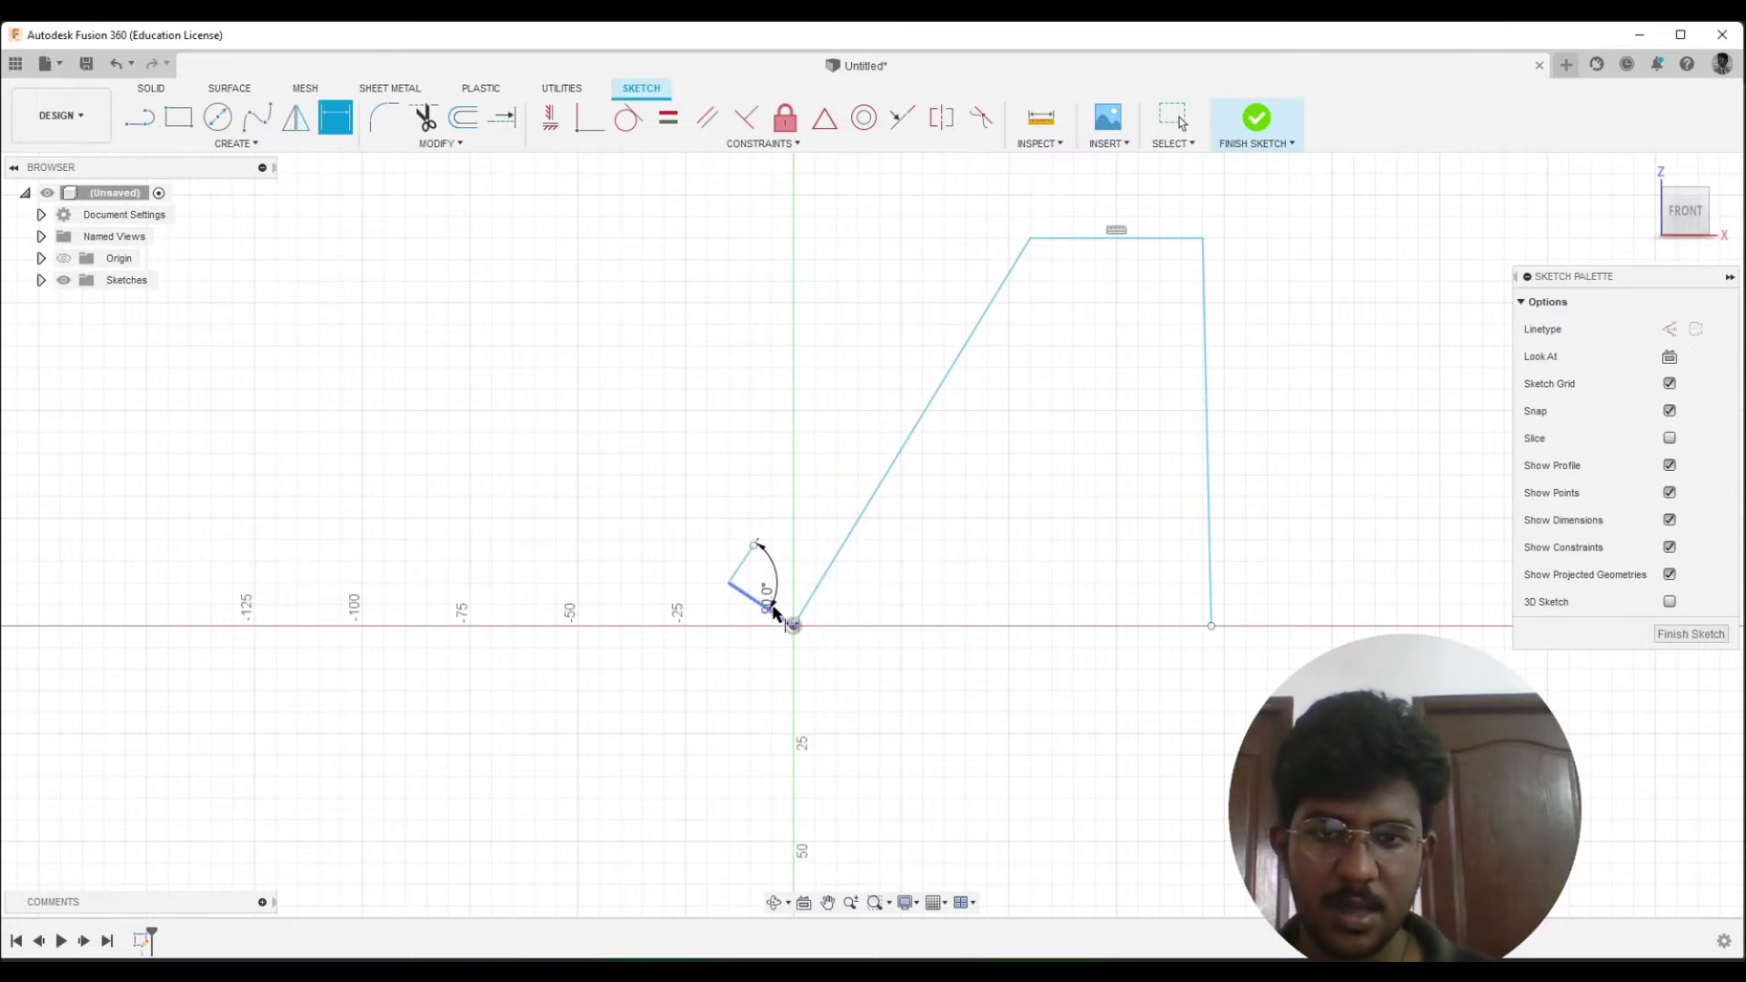
# Add an 87.7° angle dimension between the short hook segment and the long slanted line
pyautogui.click(779, 615)
pyautogui.click(818, 592)
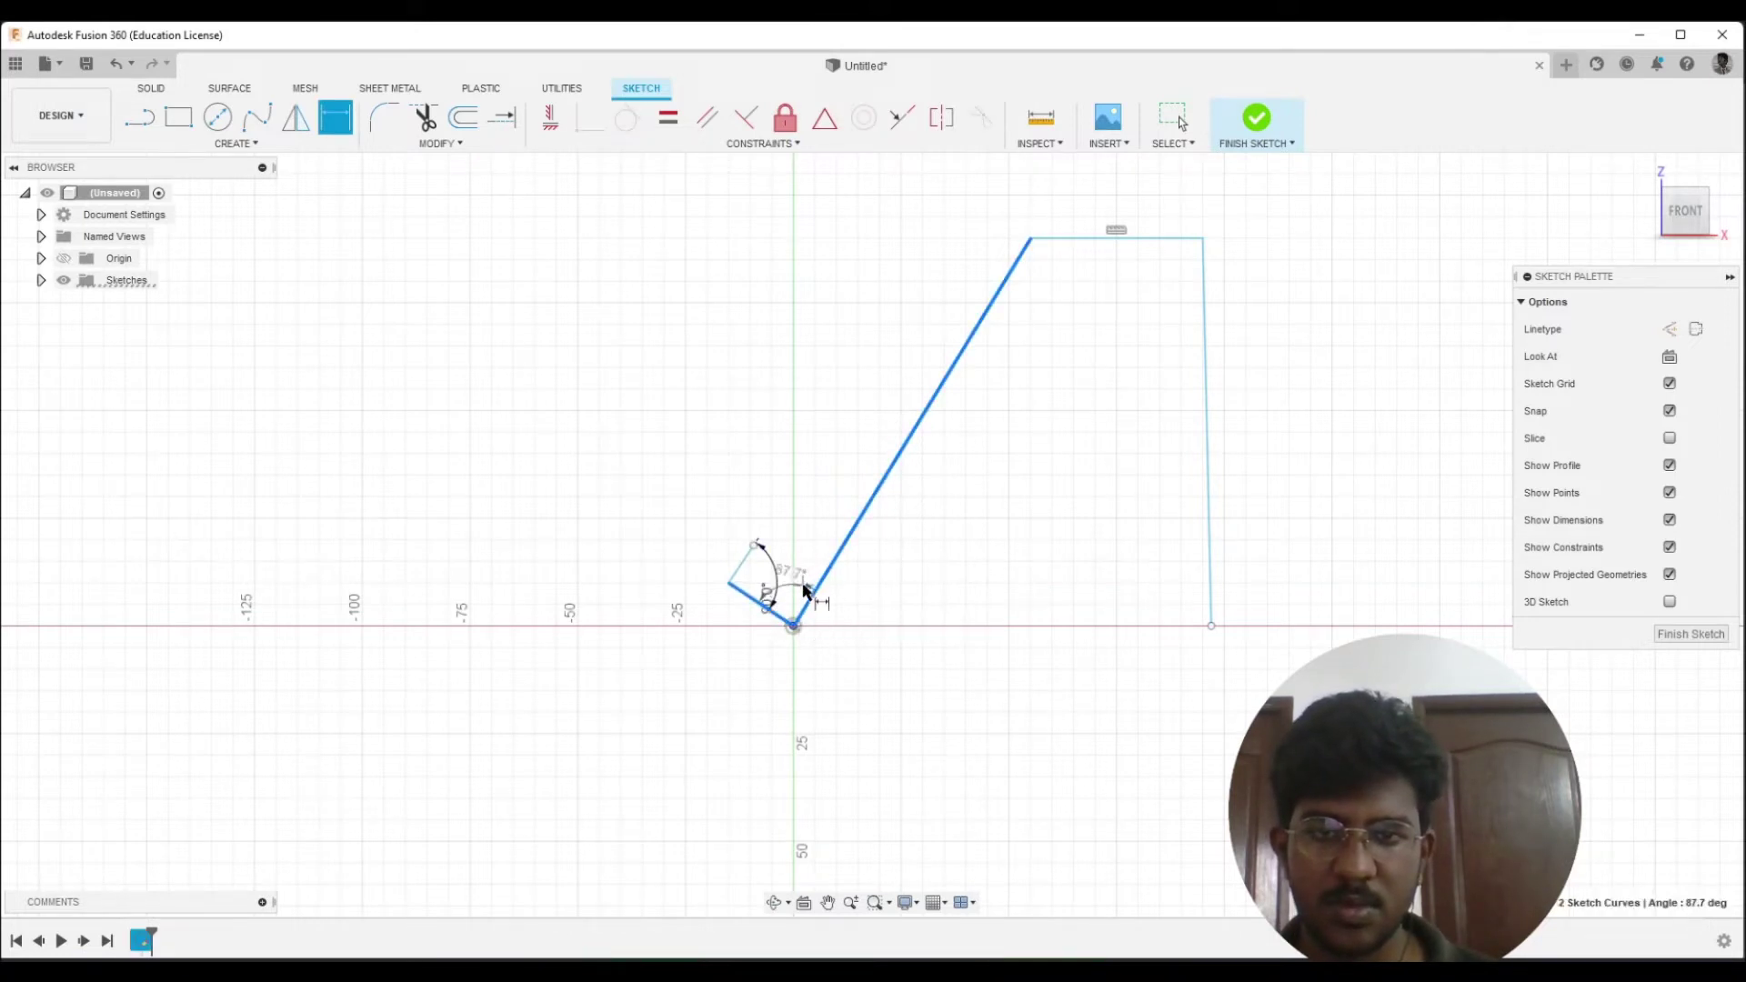
pyautogui.click(804, 591)
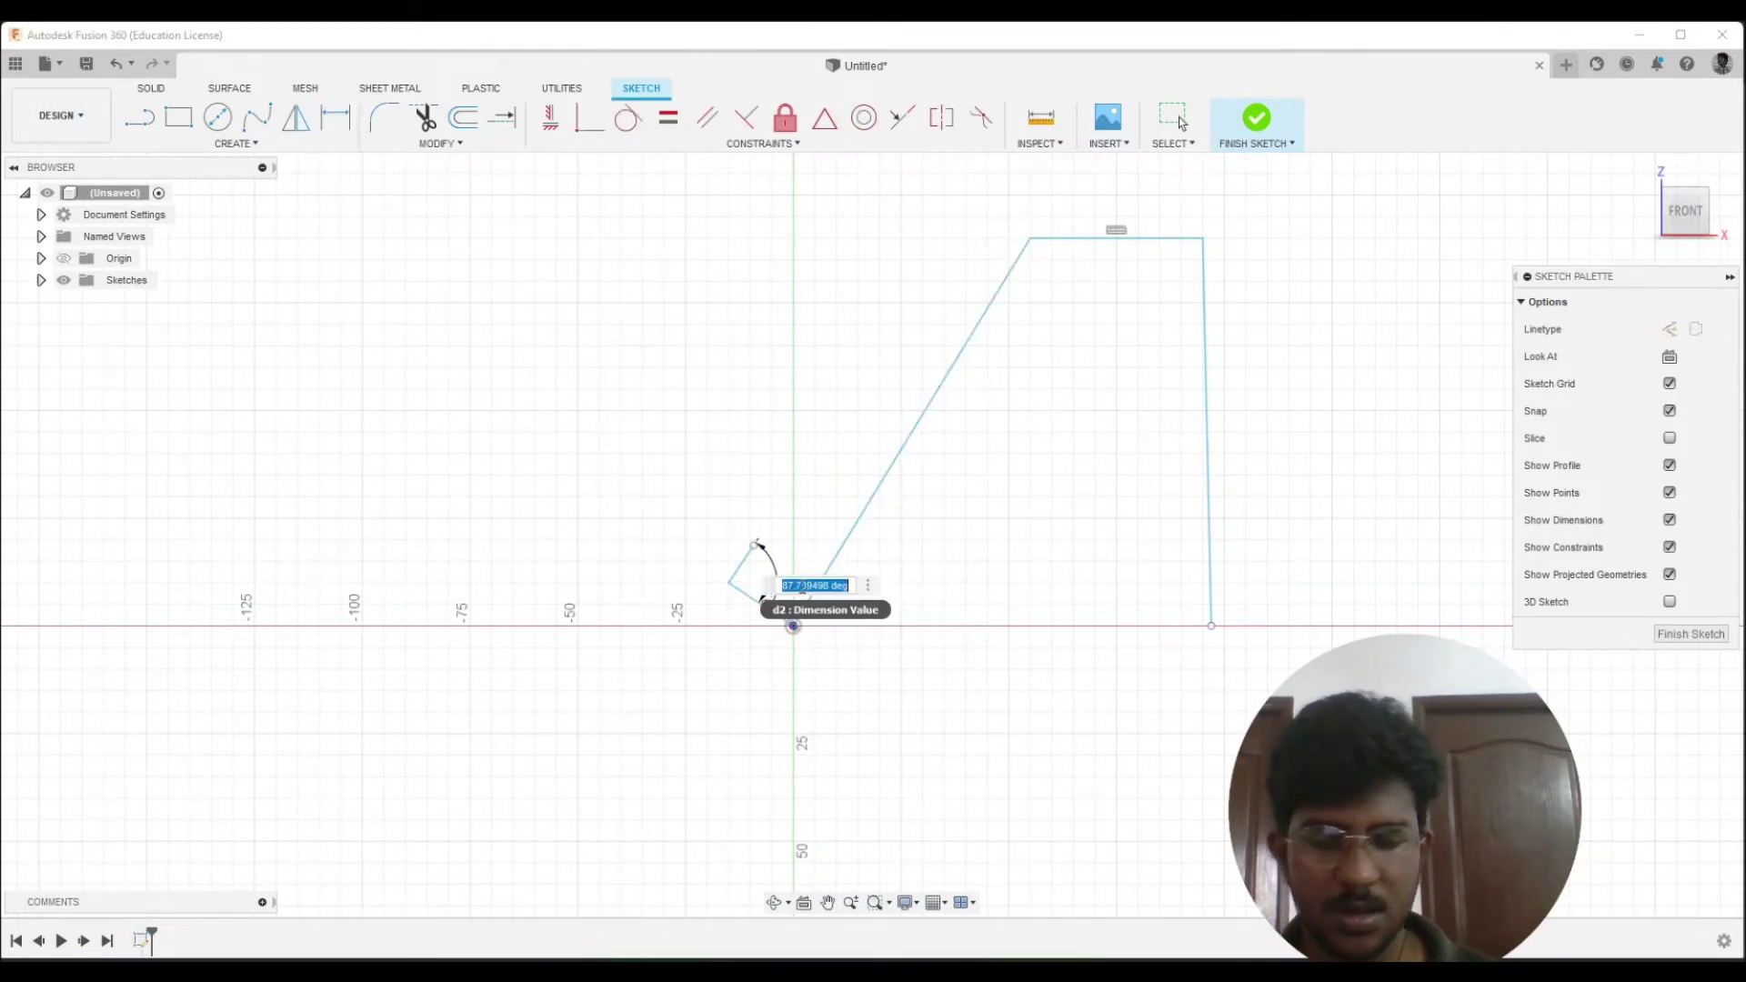
pyautogui.press('Return')
pyautogui.click(887, 510)
pyautogui.press('Escape')
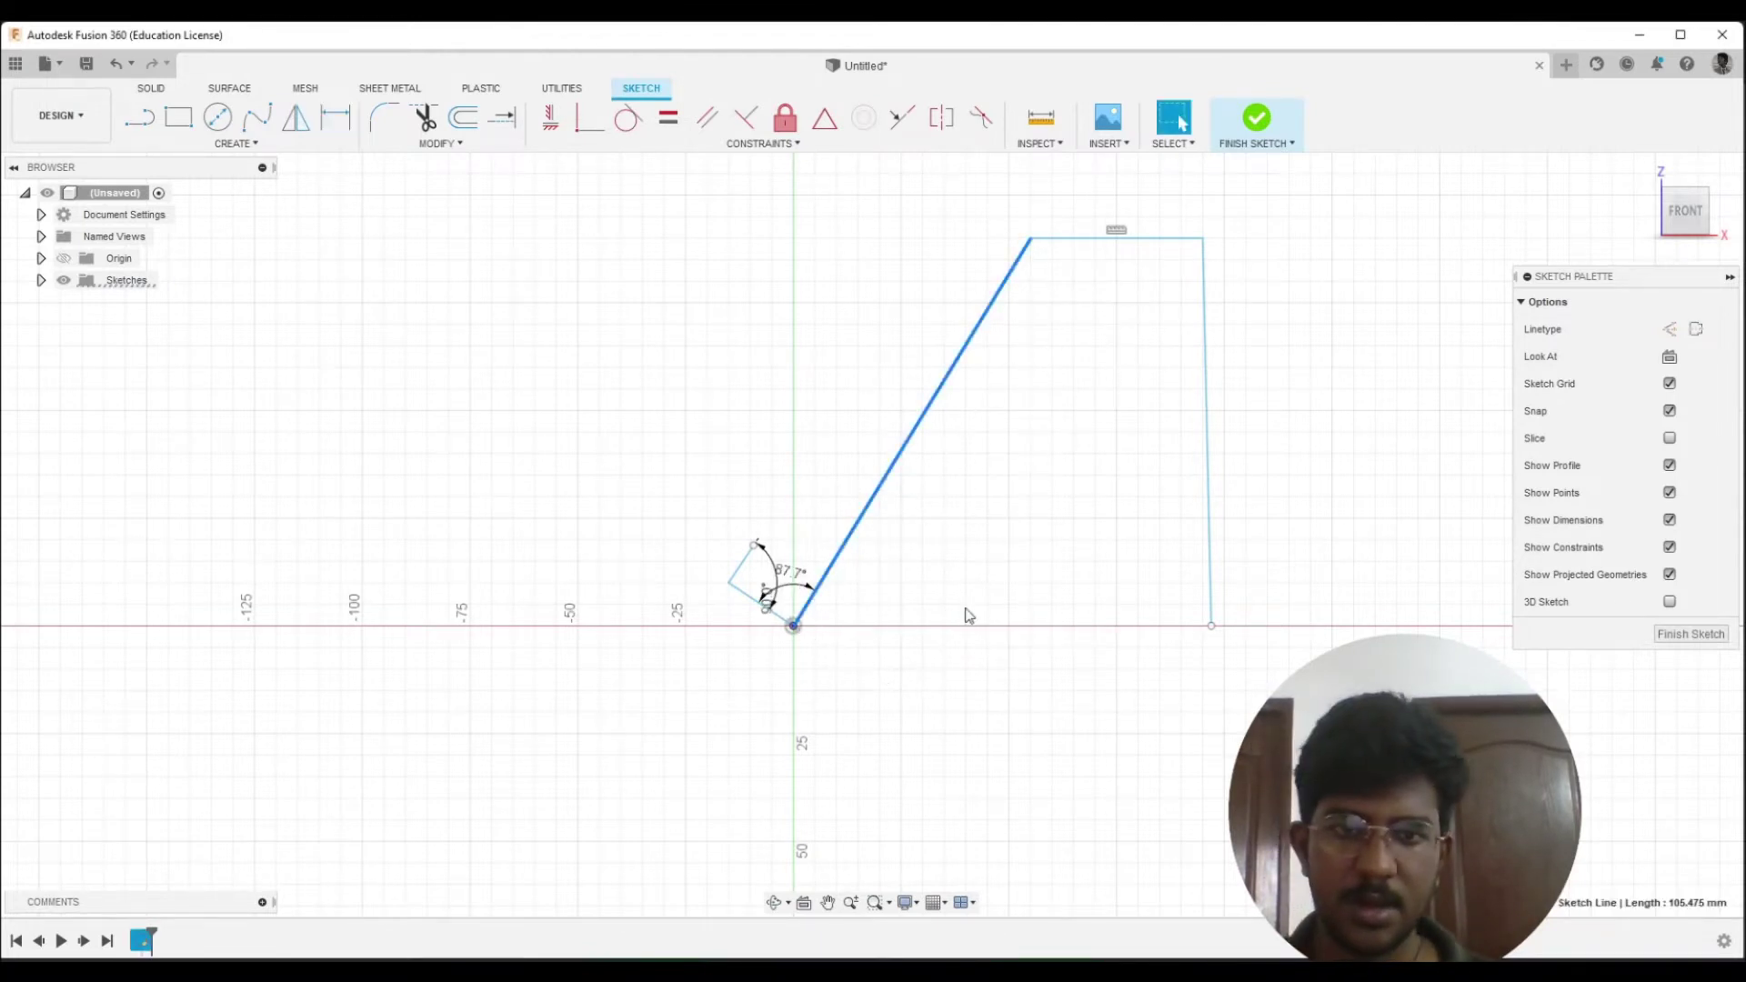
pyautogui.press('l')
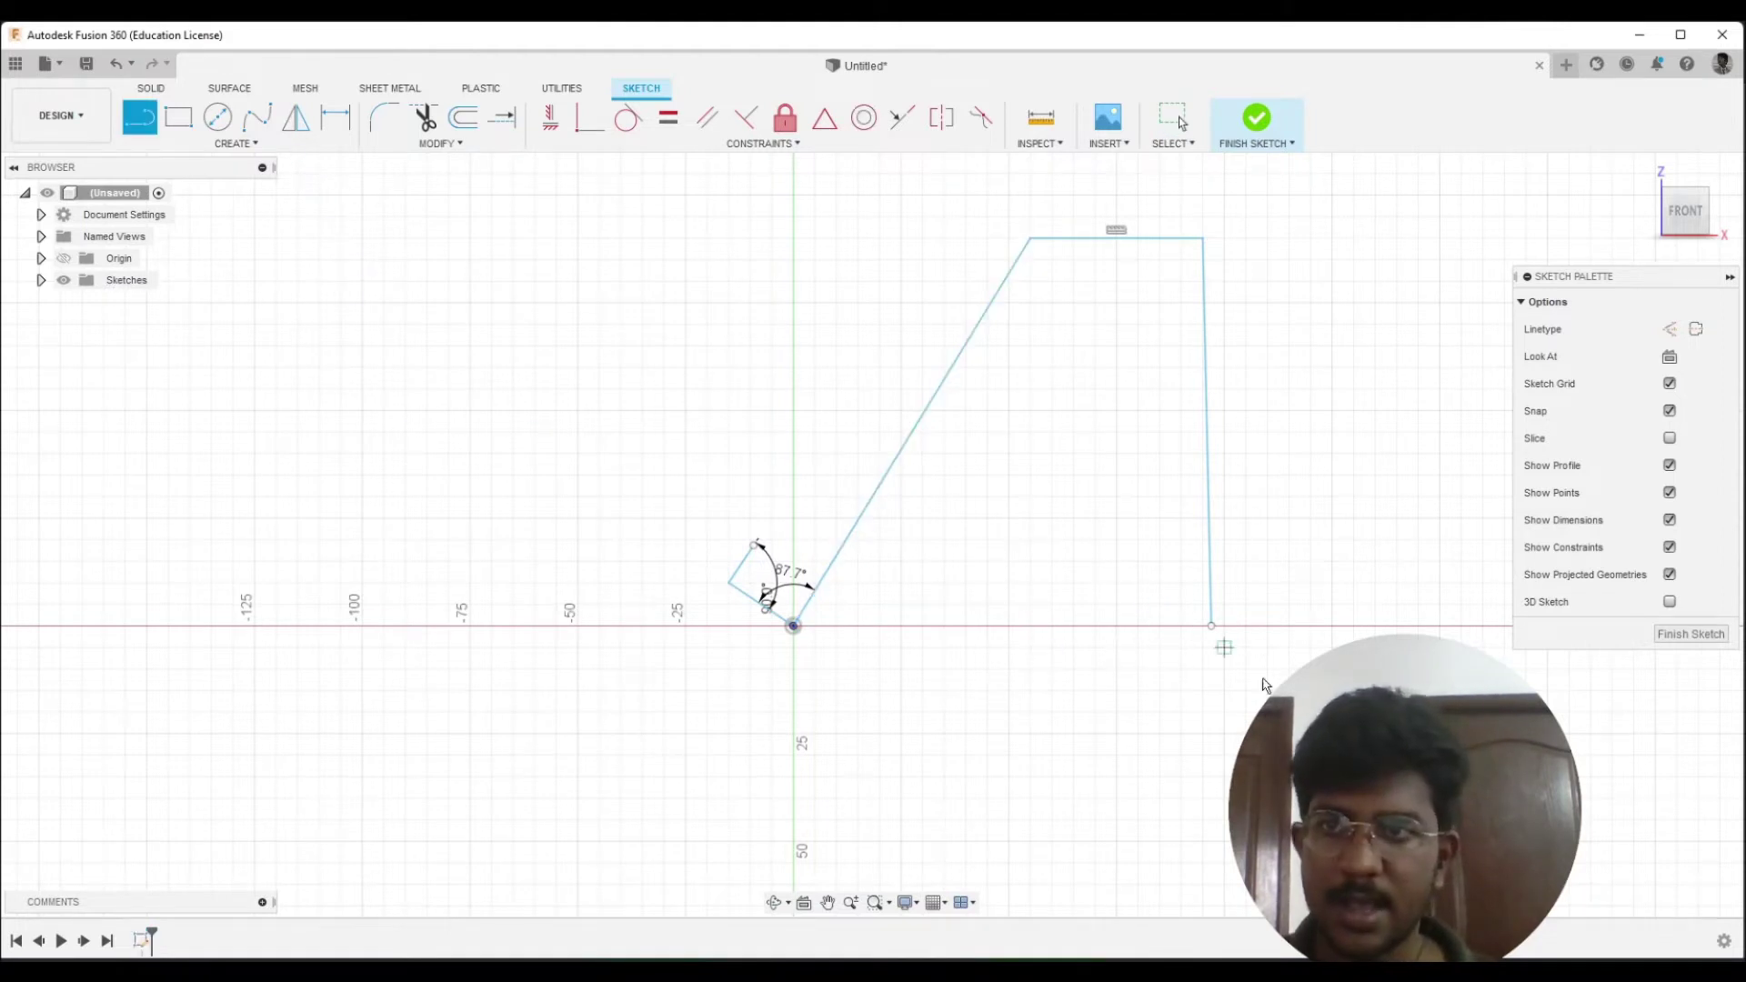
# Draw a 131.986 mm construction base line along the X axis from the lower-right corner past the origin
pyautogui.click(236, 143)
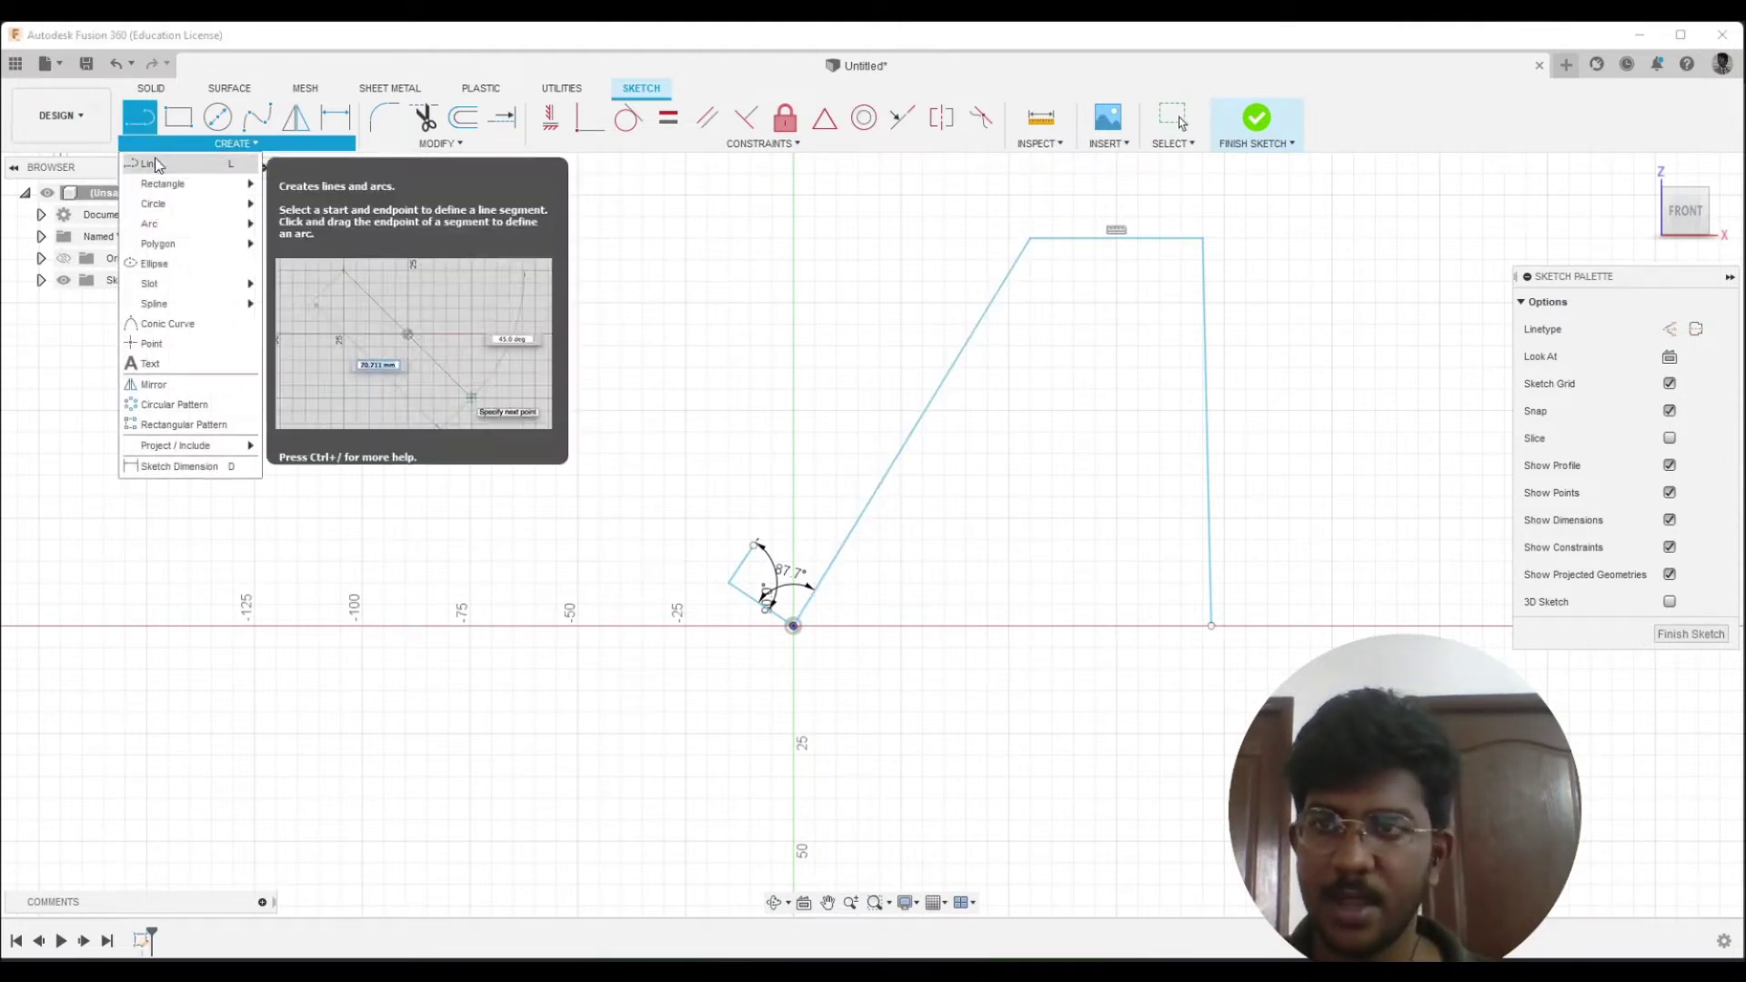
pyautogui.click(1212, 627)
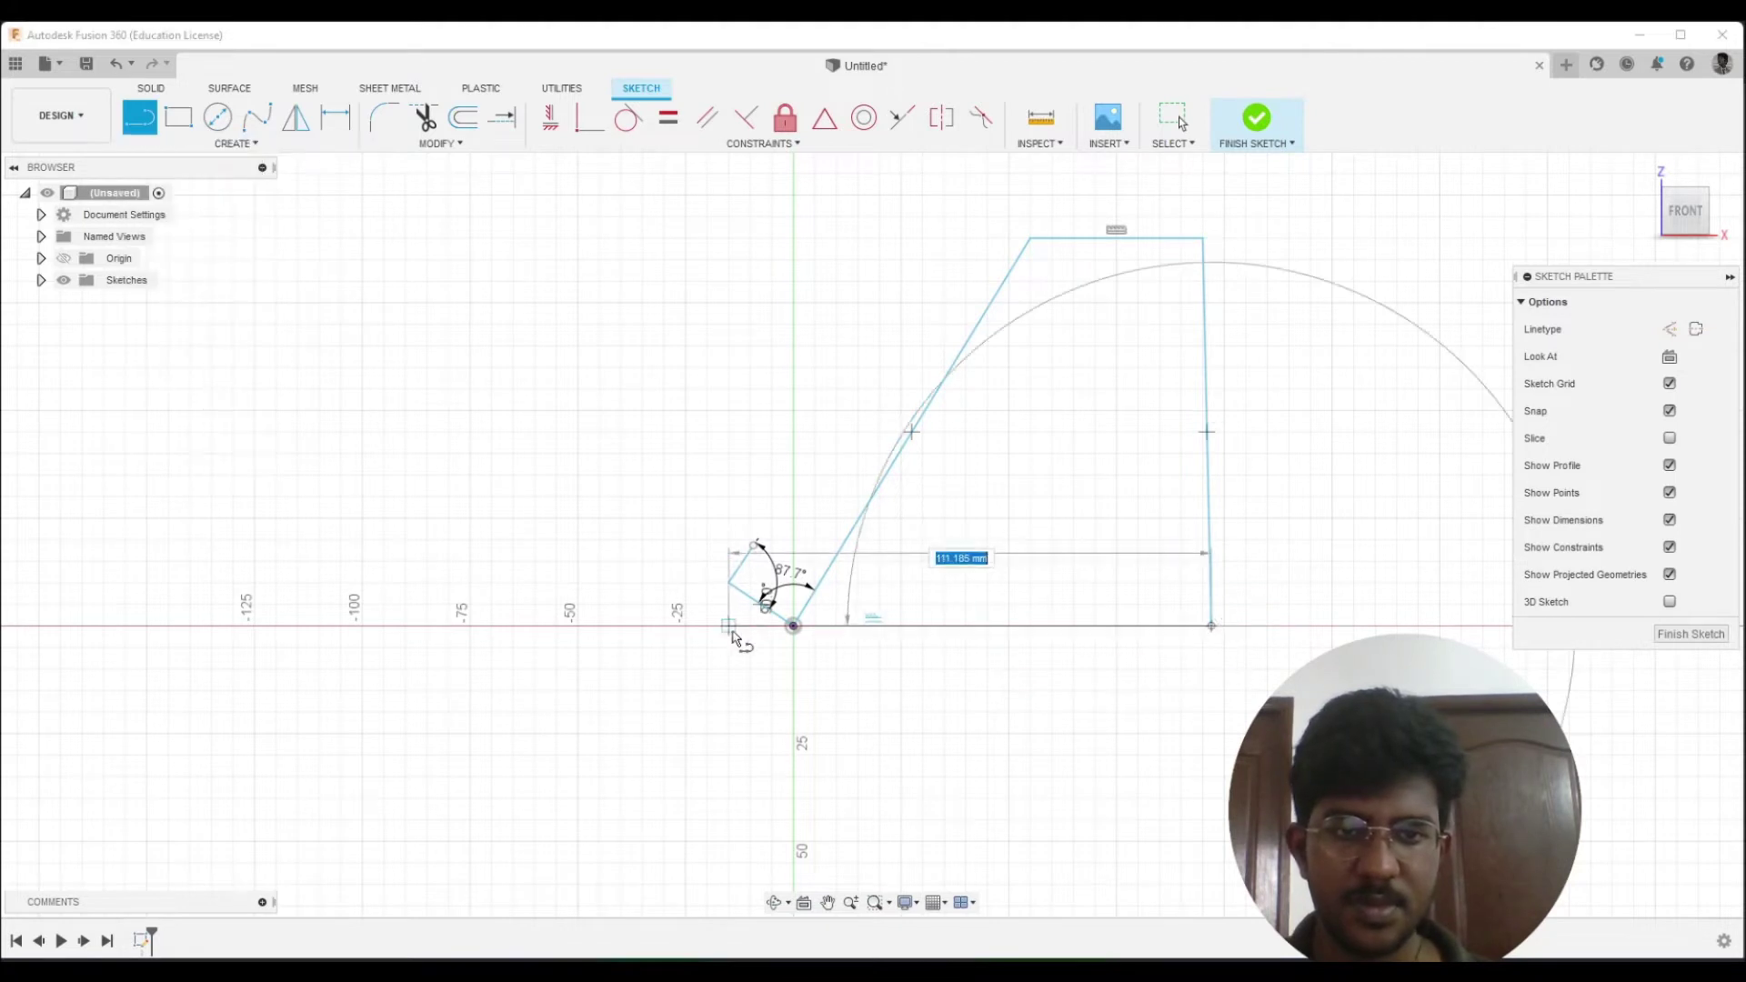
pyautogui.click(642, 625)
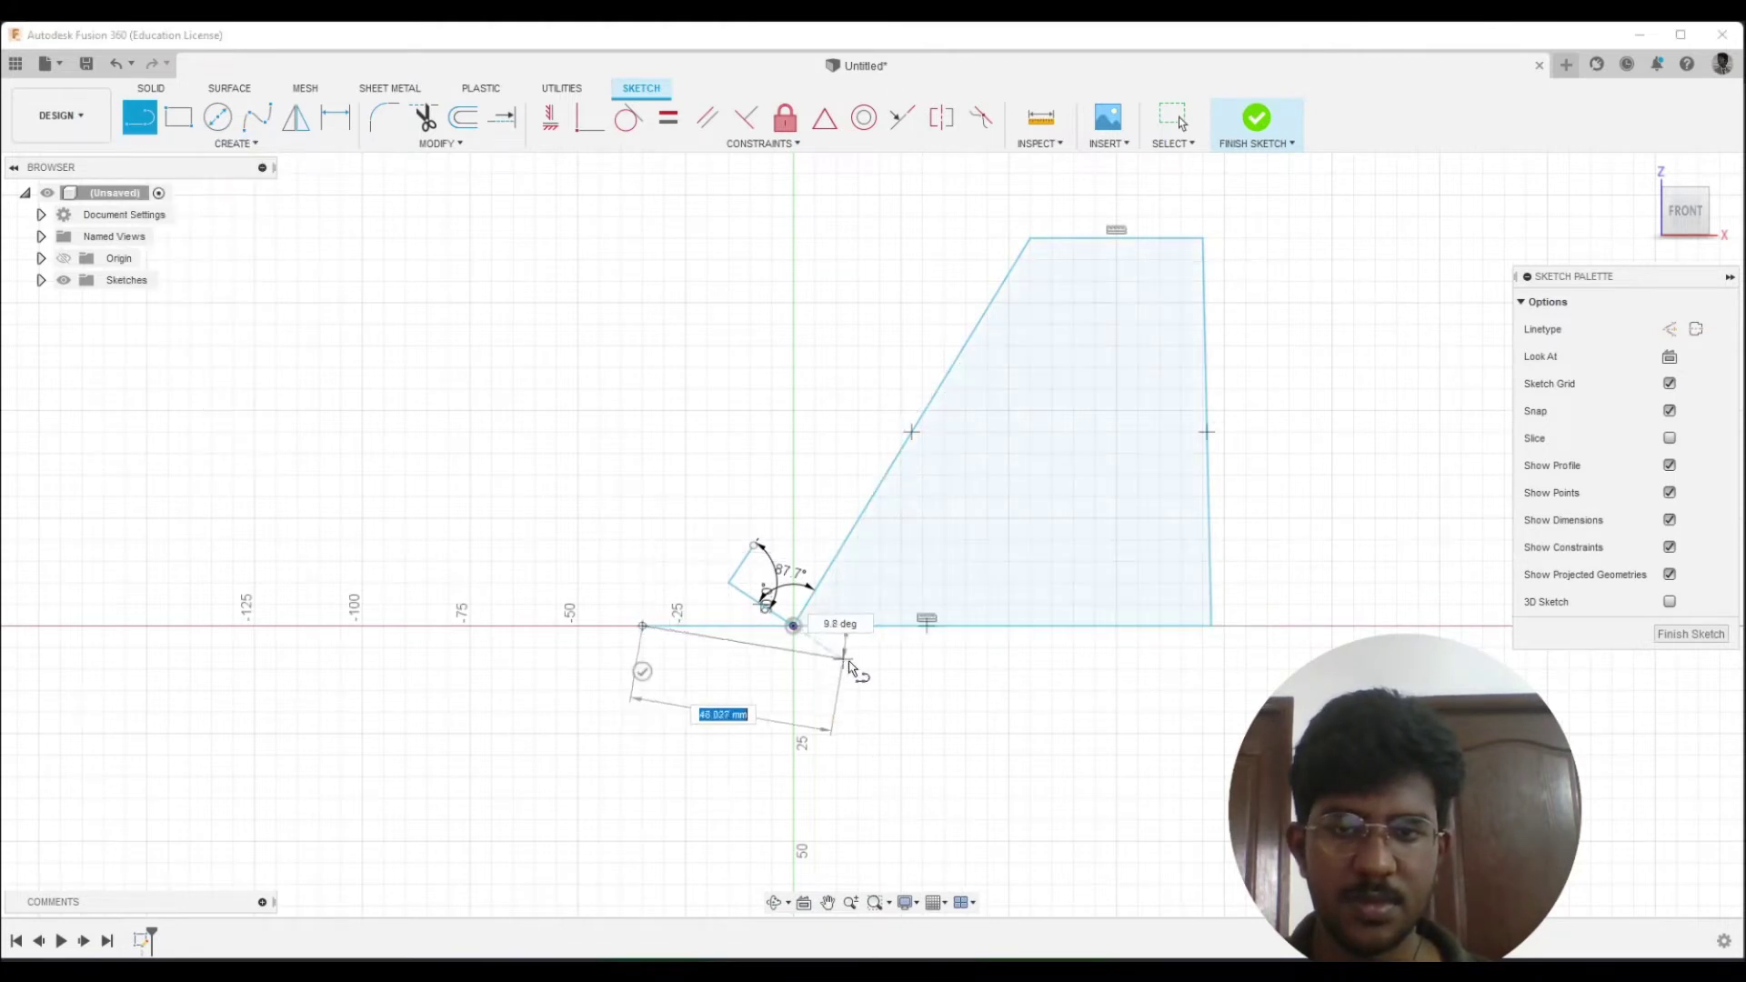
pyautogui.press('Escape')
pyautogui.click(946, 628)
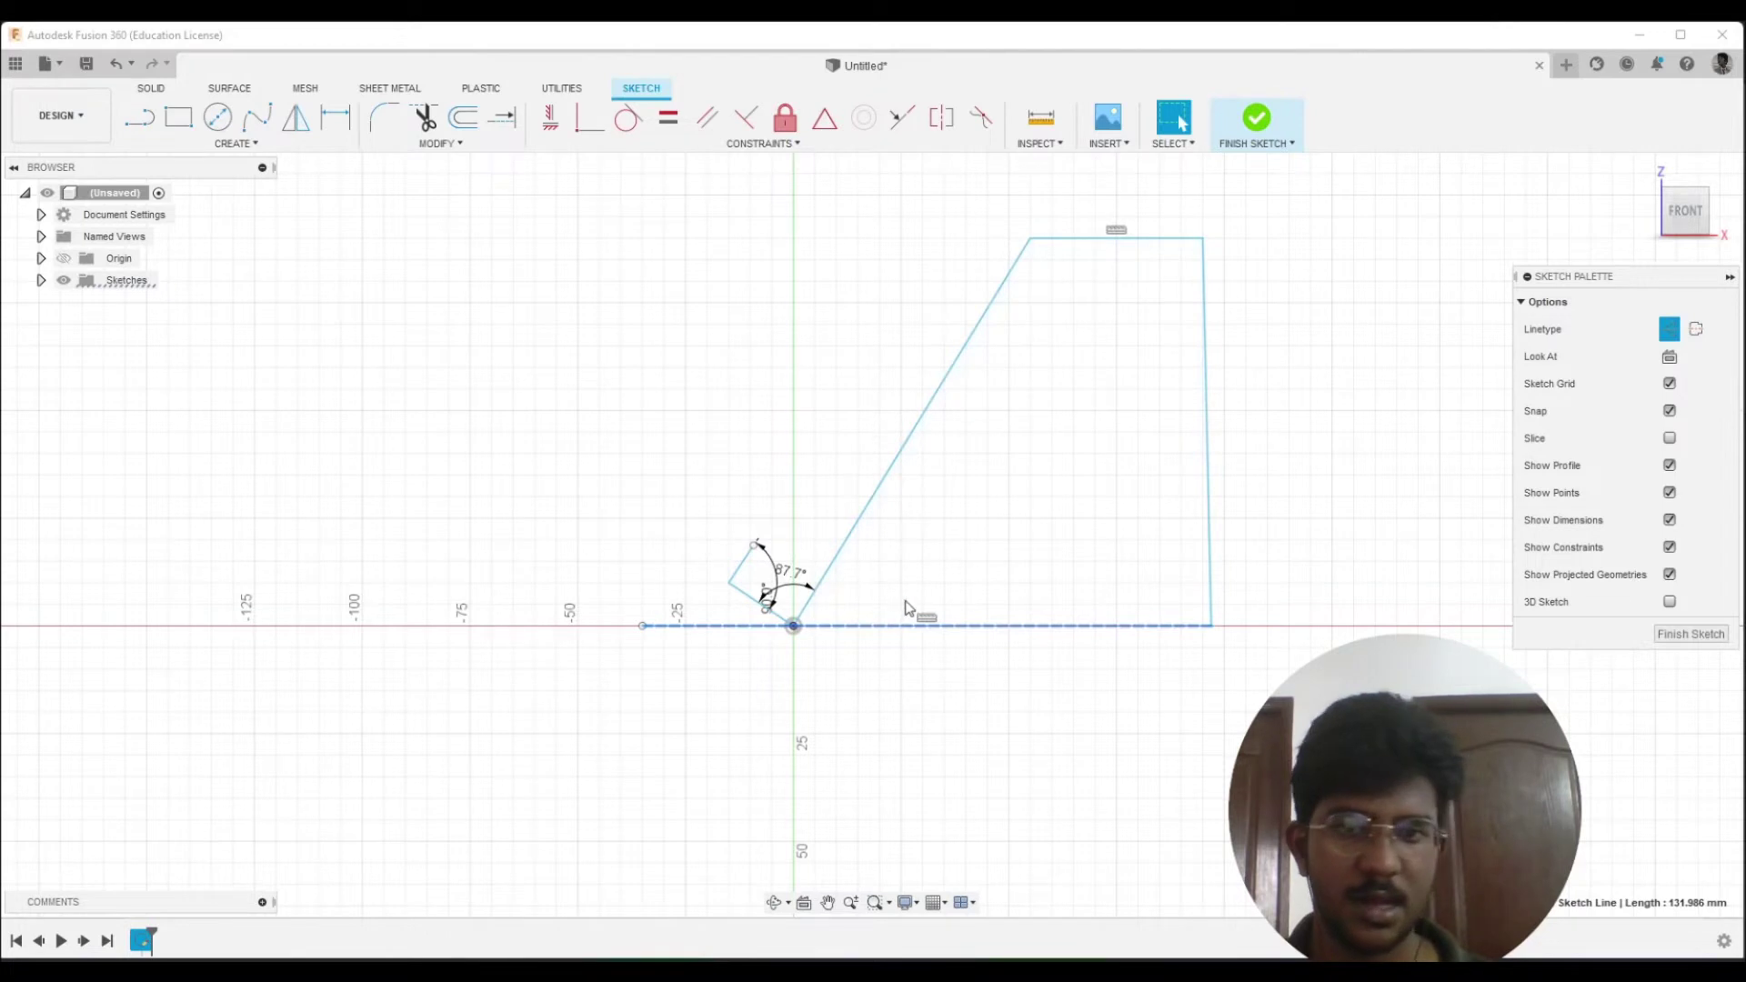
pyautogui.press('d')
pyautogui.click(832, 548)
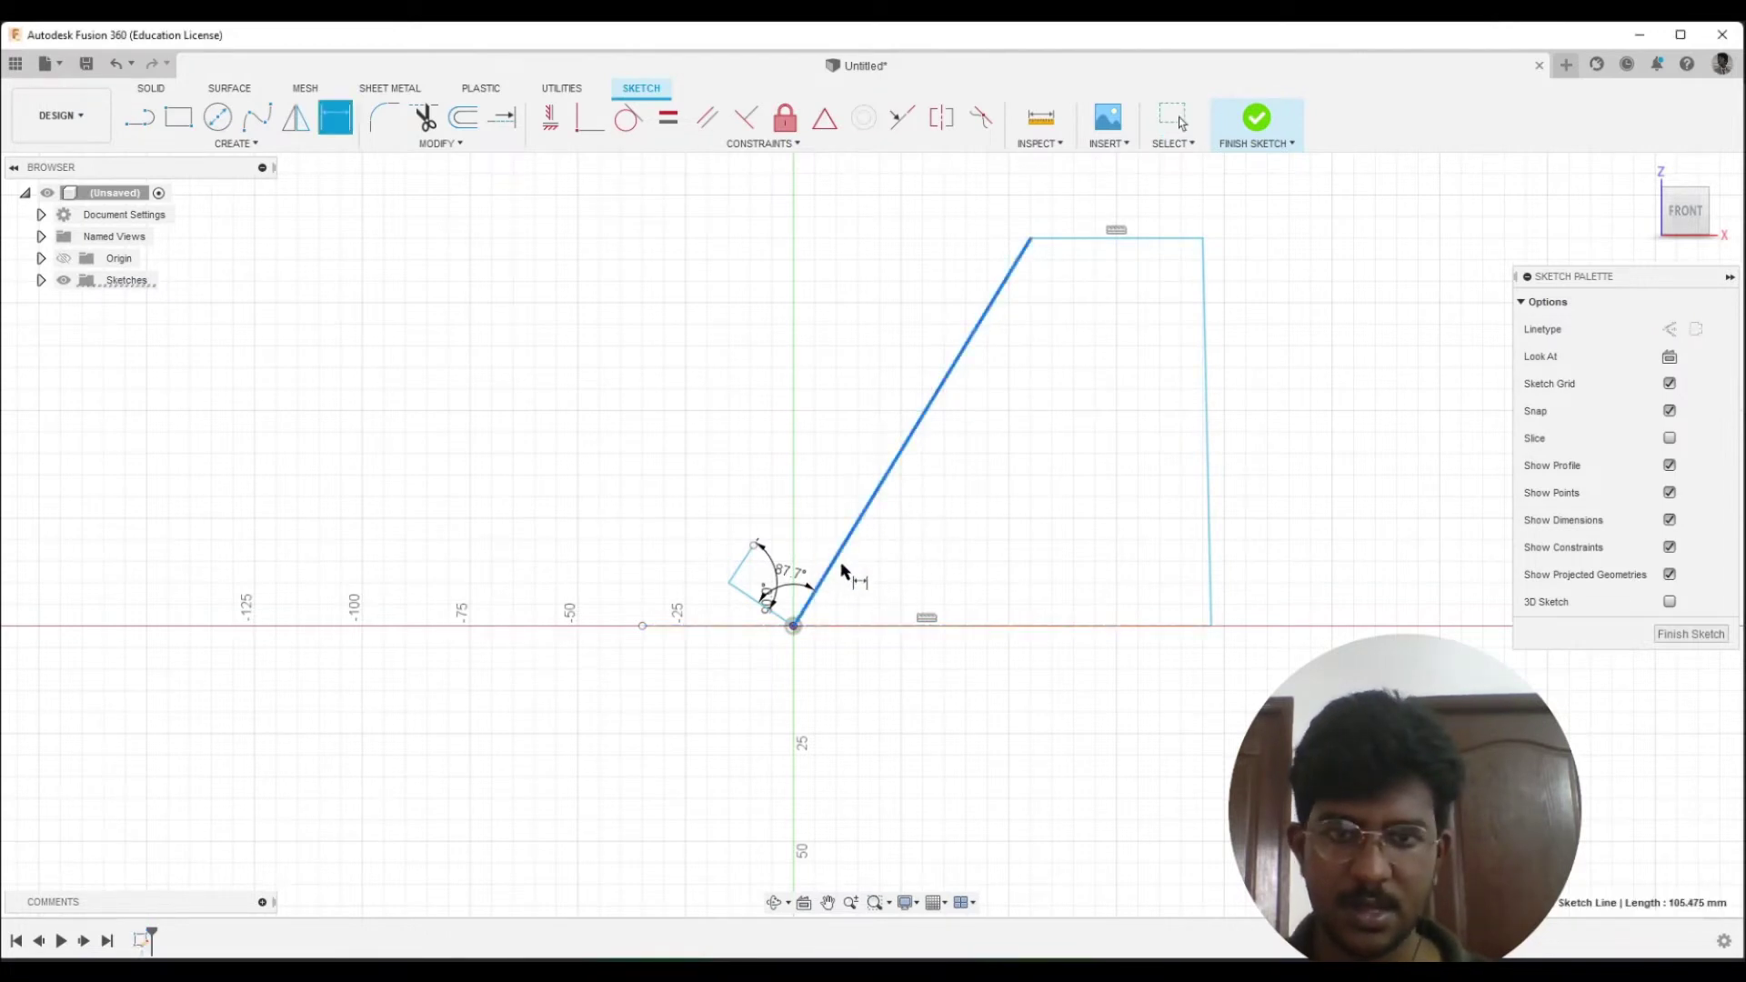
# Set the slanted arm at 60° to the base line and the hook-to-arm angle at 90°
pyautogui.click(893, 626)
pyautogui.click(892, 589)
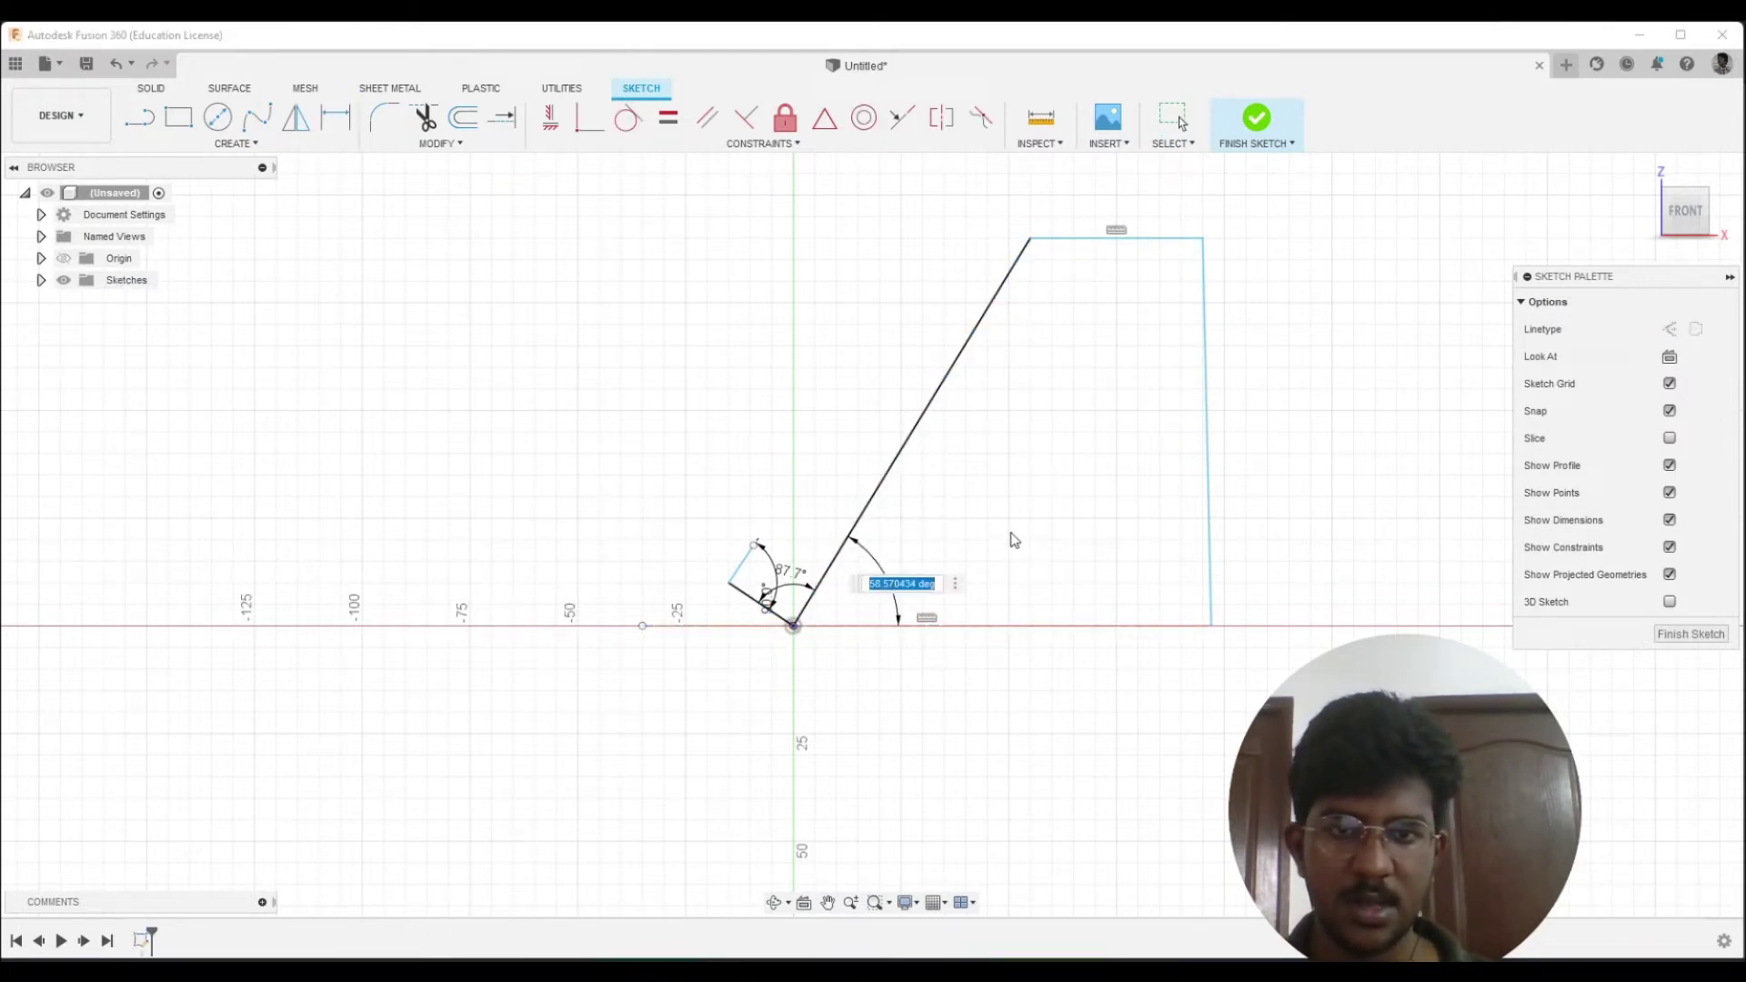
pyautogui.write('60')
pyautogui.press('Return')
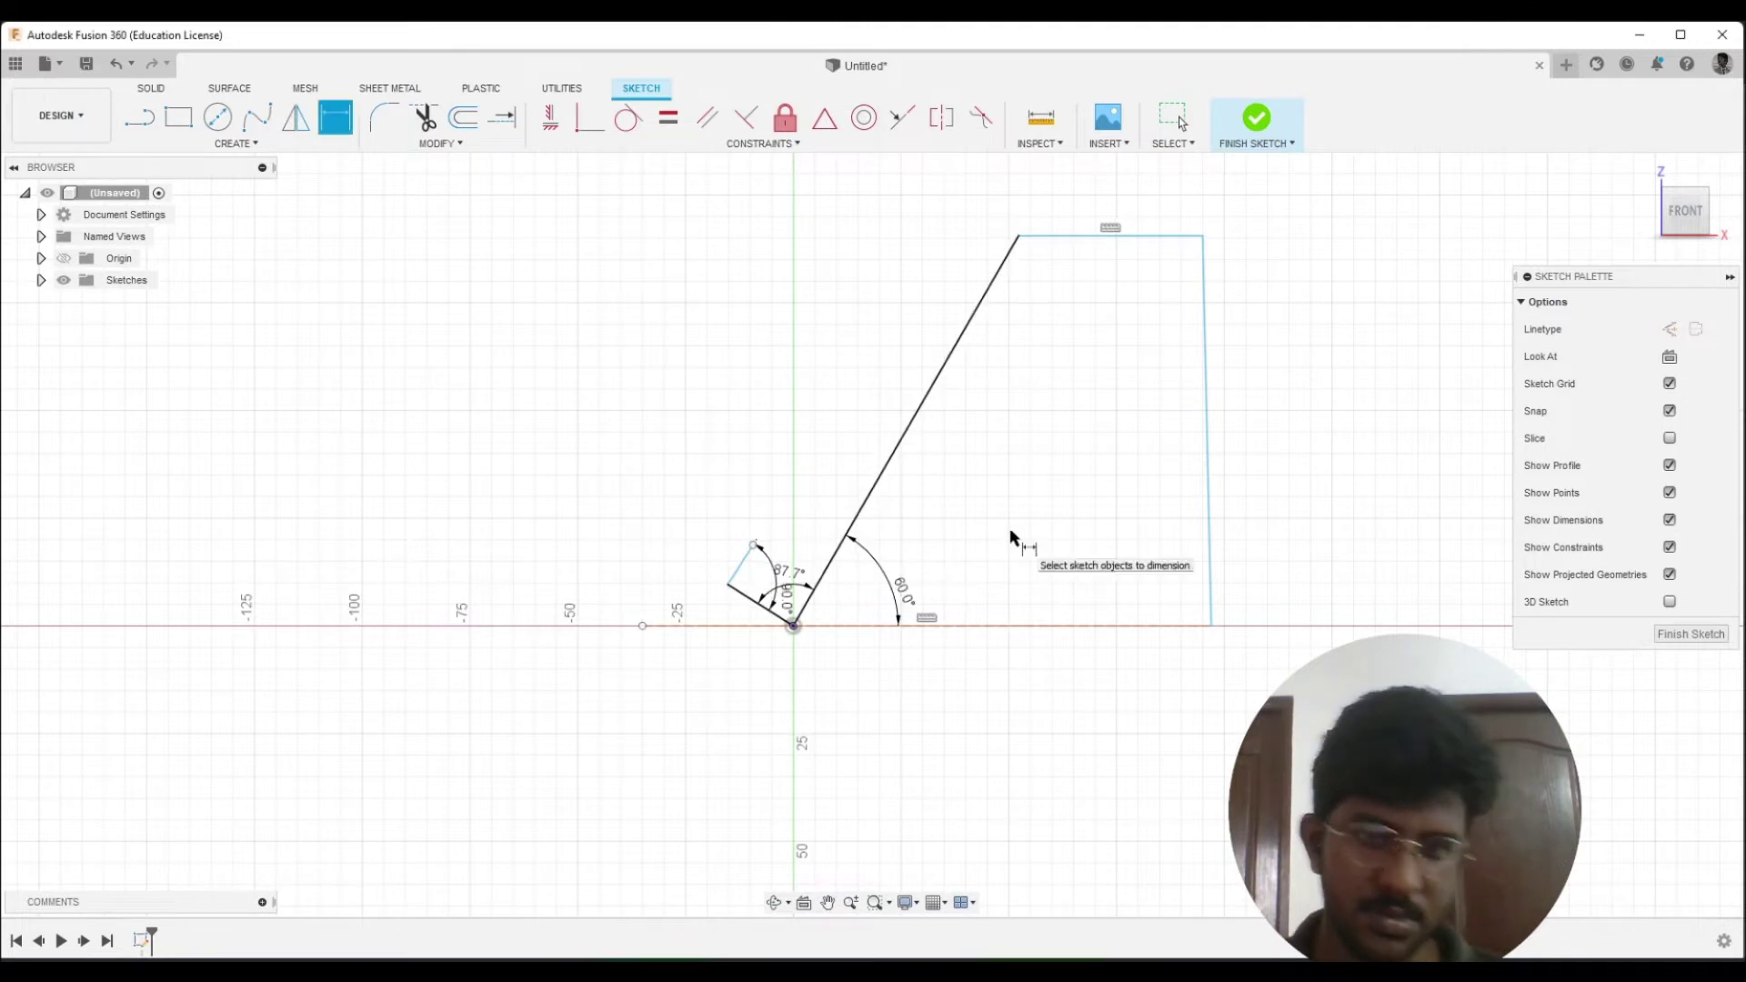
pyautogui.doubleClick(788, 596)
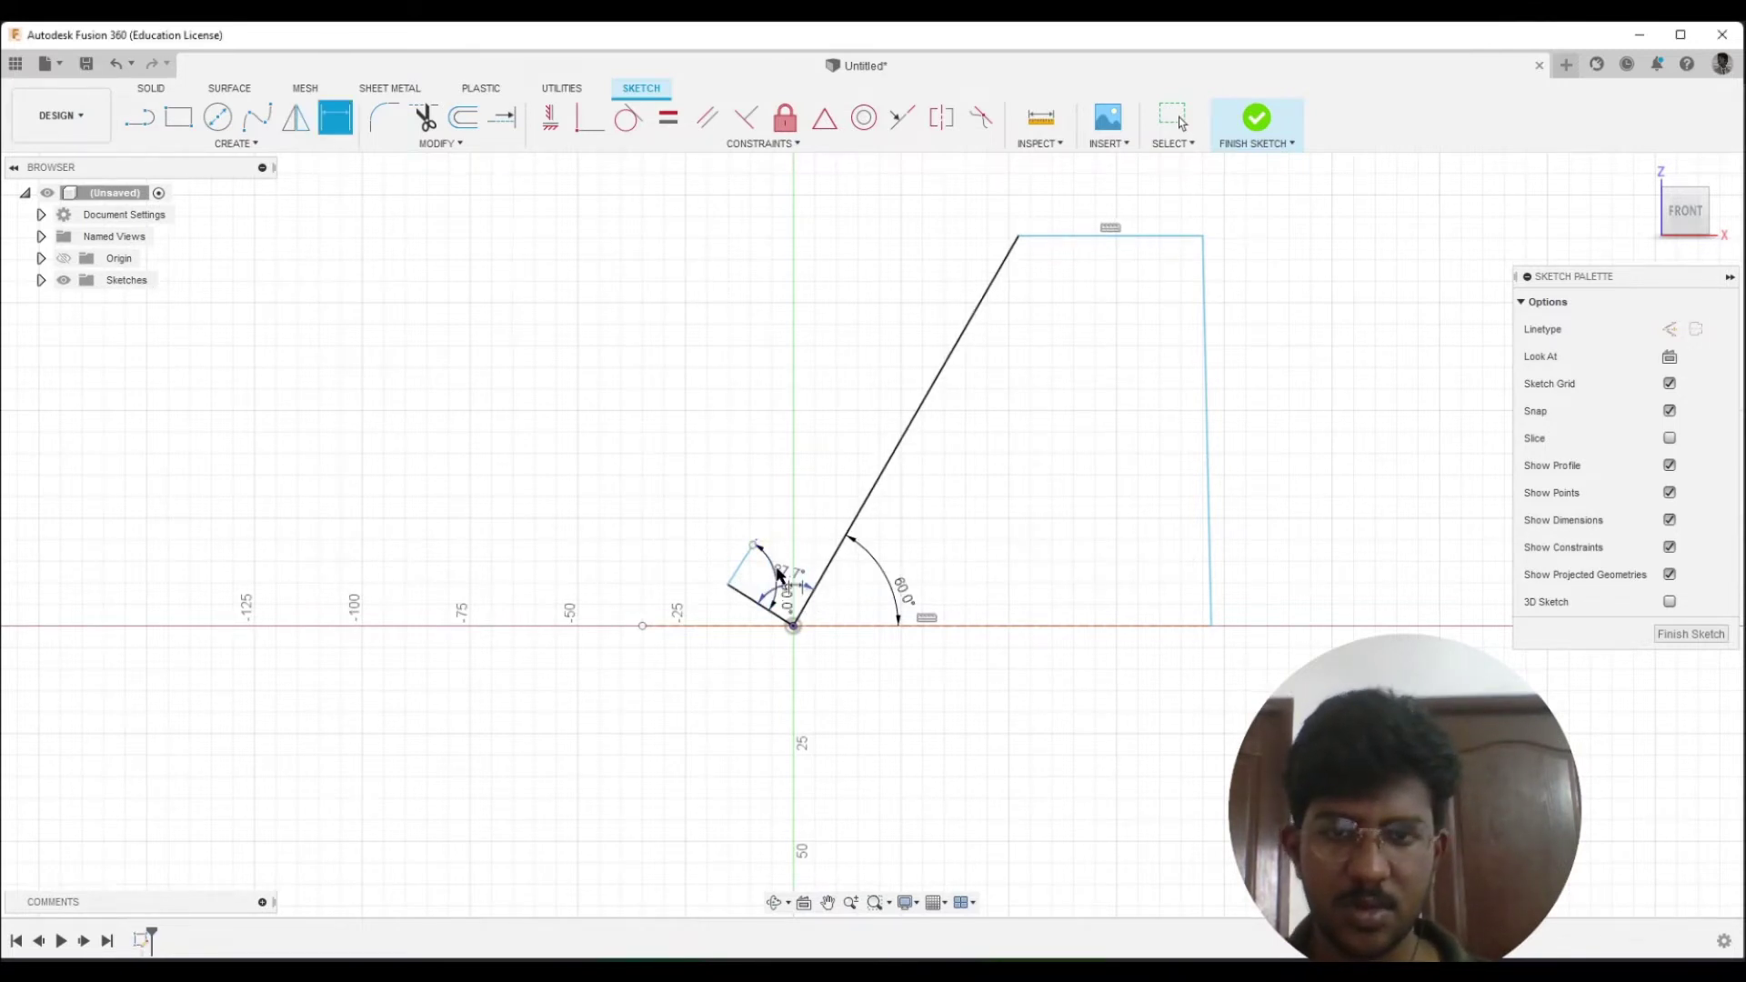
pyautogui.click(782, 575)
pyautogui.write('90')
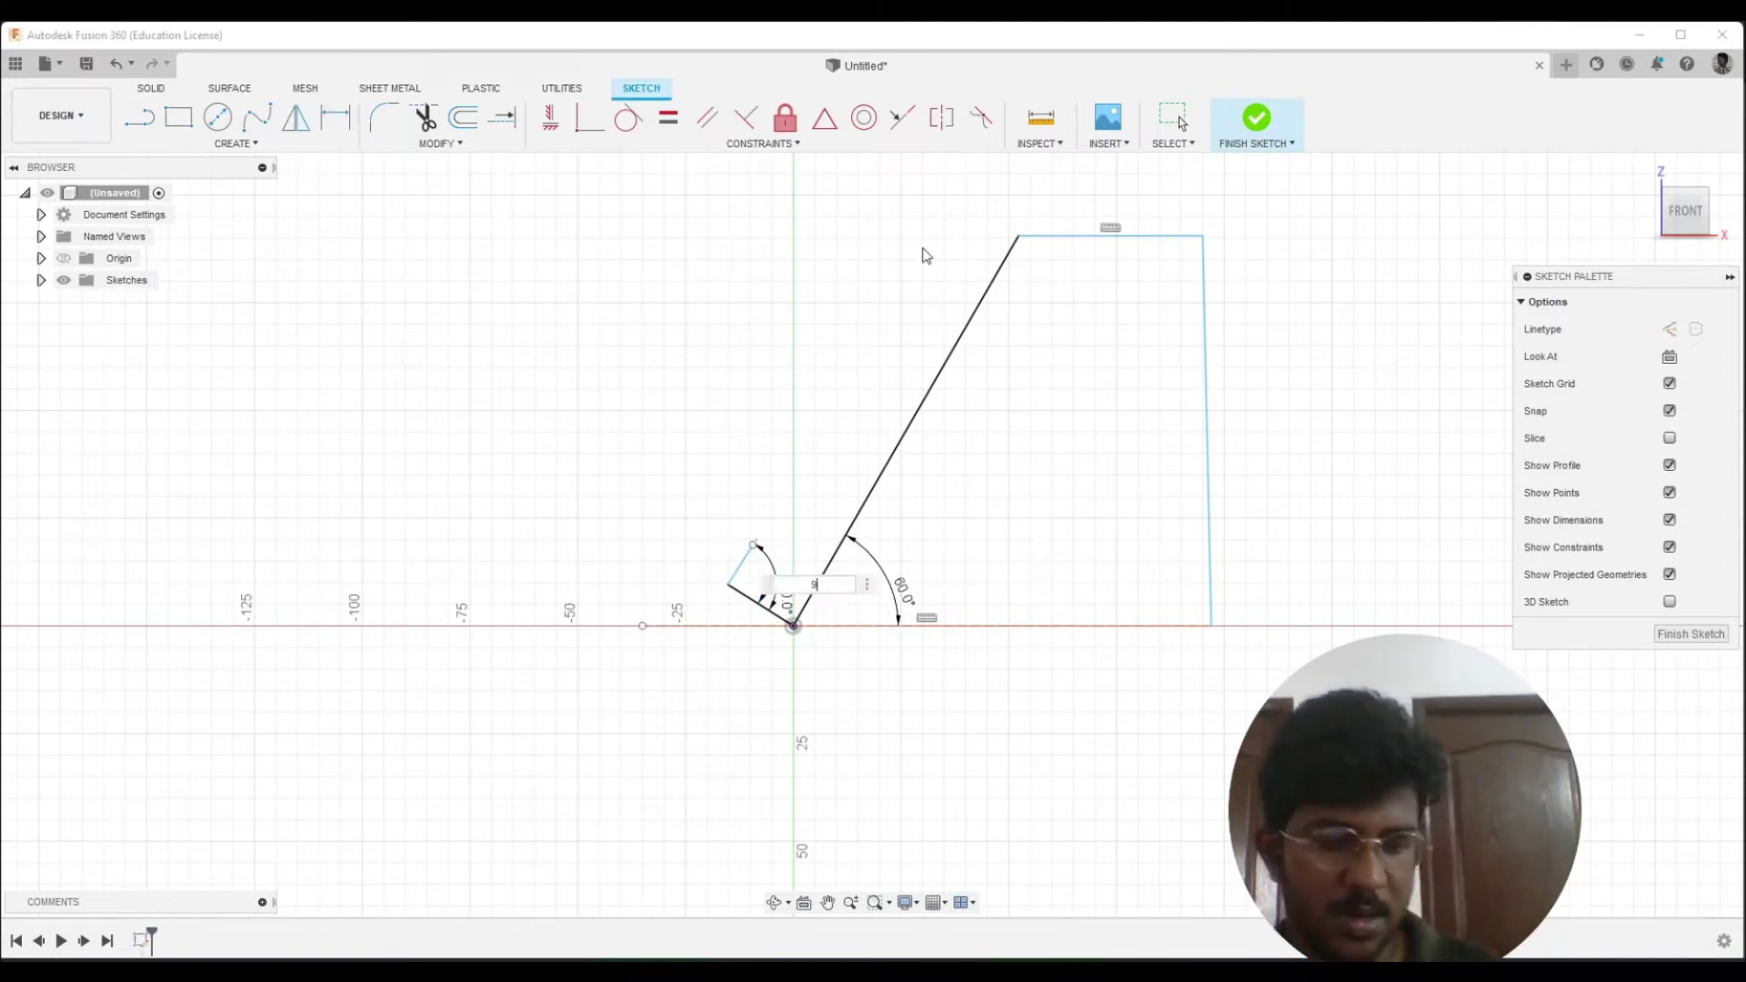
pyautogui.press('Return')
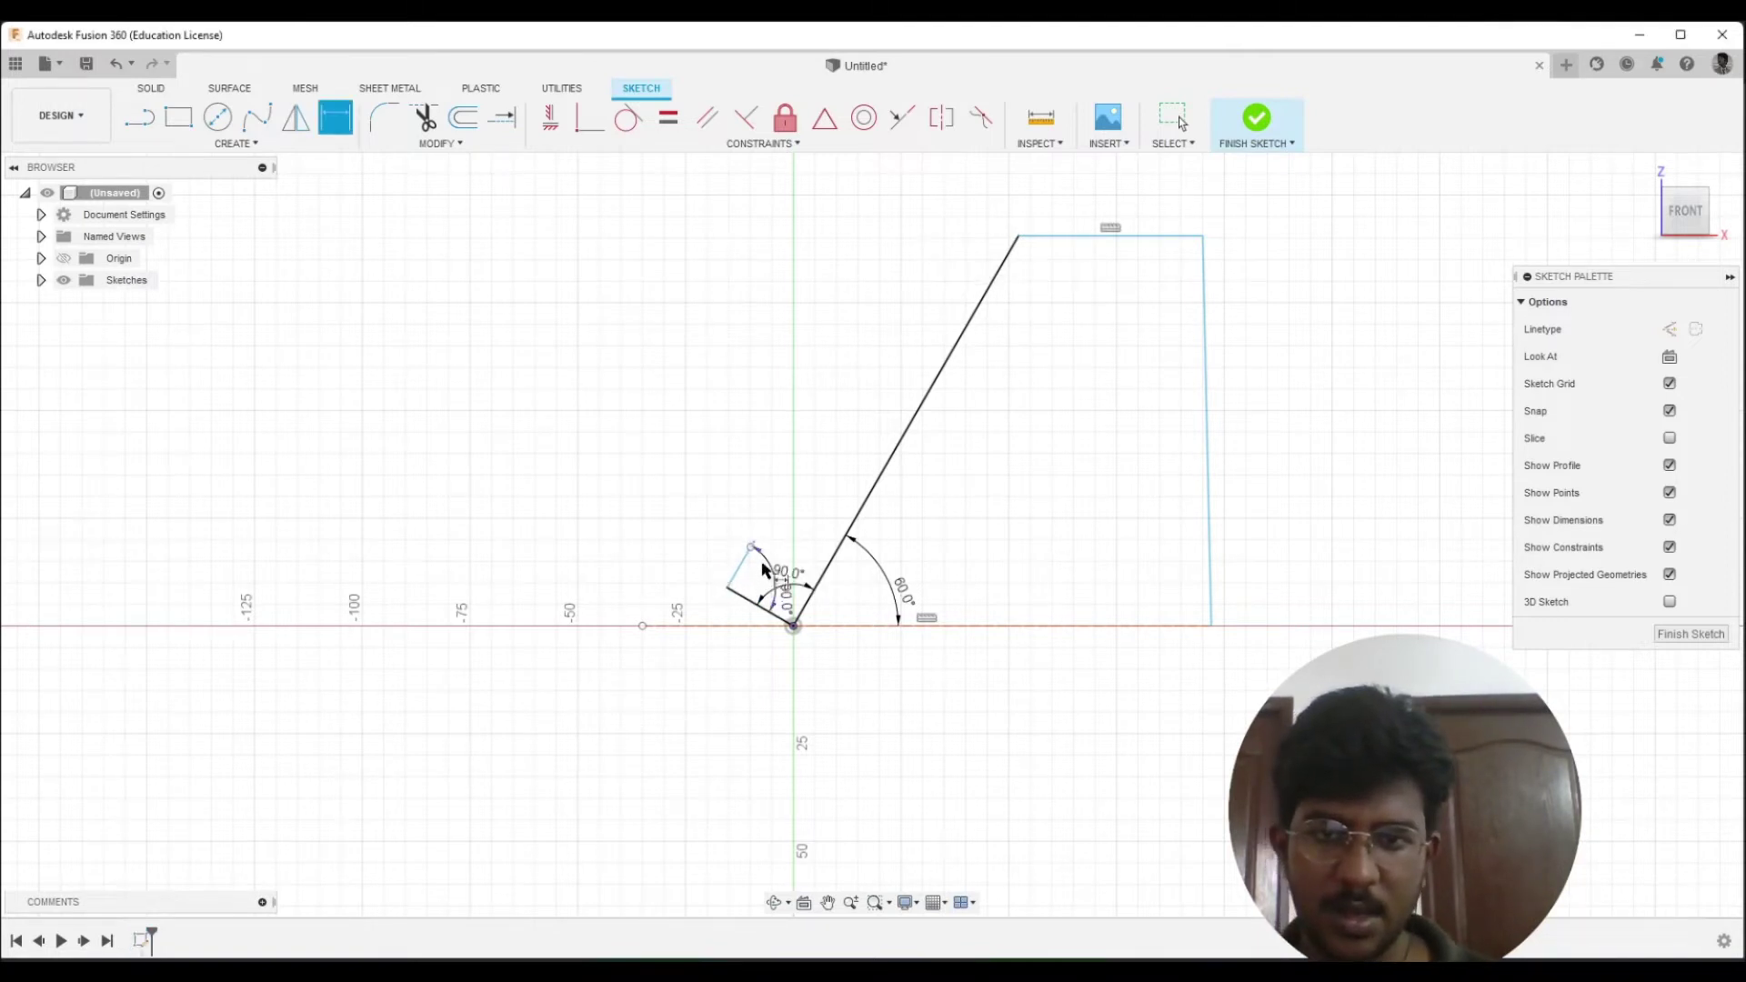
# Dimension the hook's two short sides at 12 mm and 15 mm
pyautogui.click(746, 600)
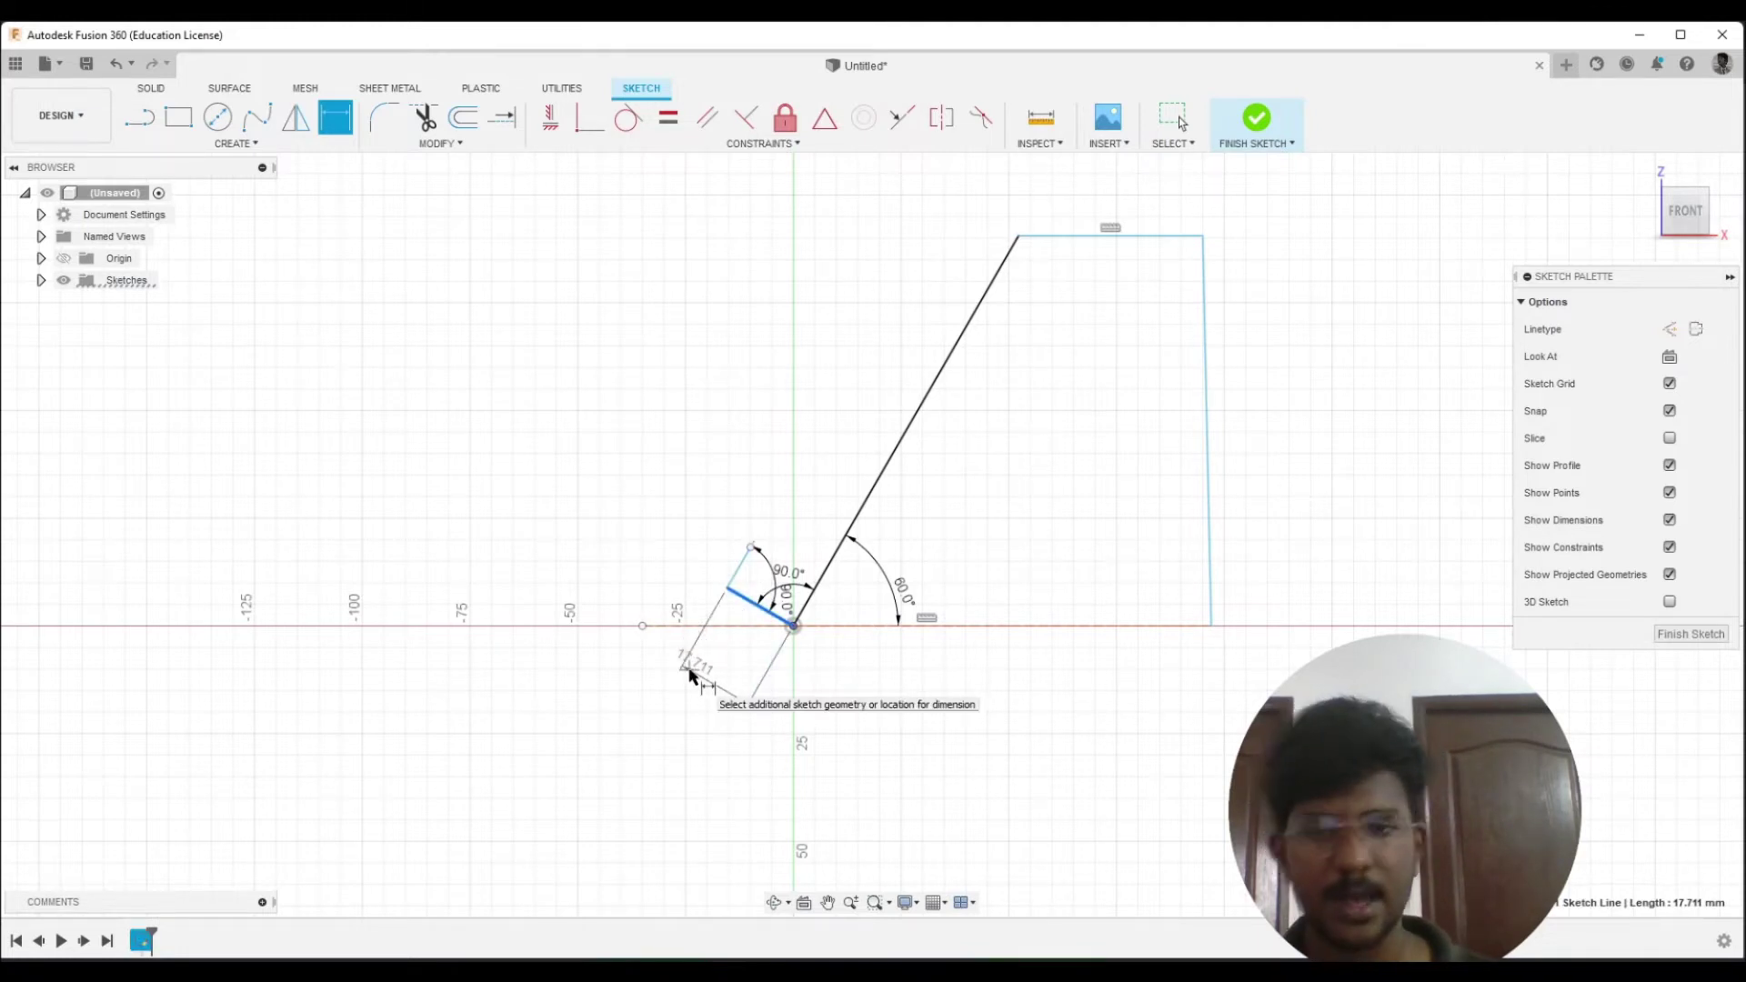
pyautogui.click(693, 672)
pyautogui.write('12')
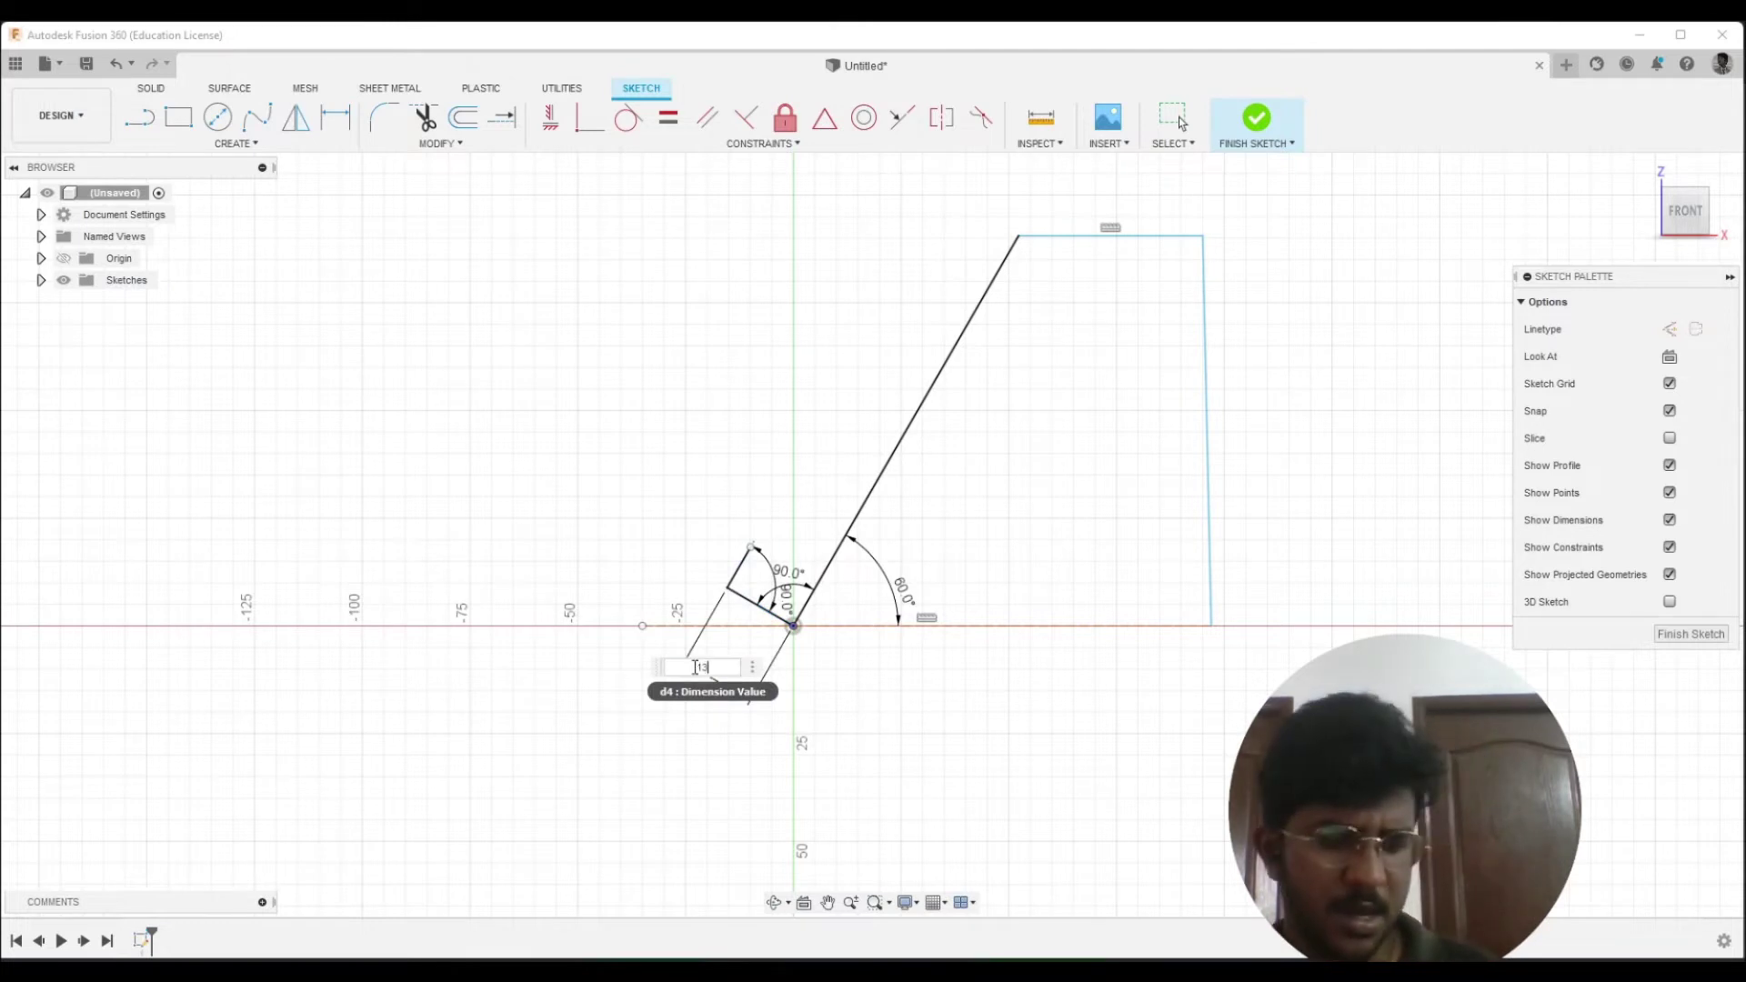
pyautogui.press('Return')
pyautogui.scroll(2, 755, 562)
pyautogui.scroll(2, 755, 562)
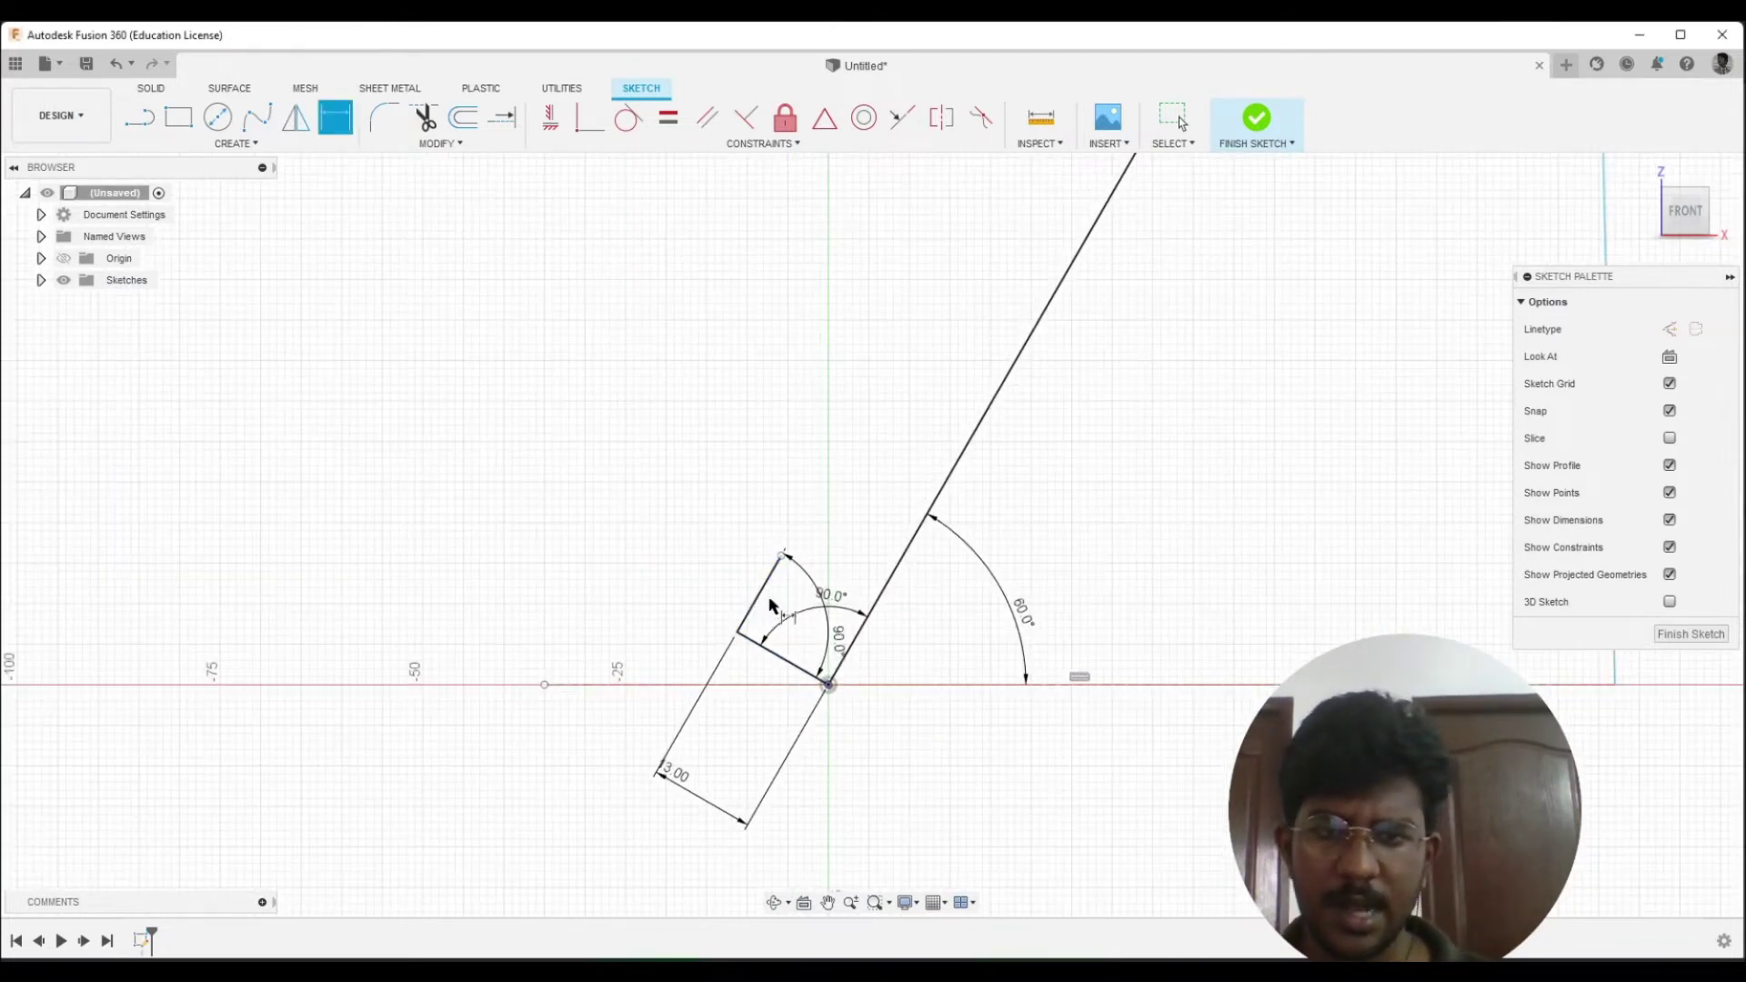
pyautogui.click(762, 593)
pyautogui.click(624, 510)
pyautogui.write('5')
pyautogui.press('Return')
pyautogui.scroll(-3, 609, 491)
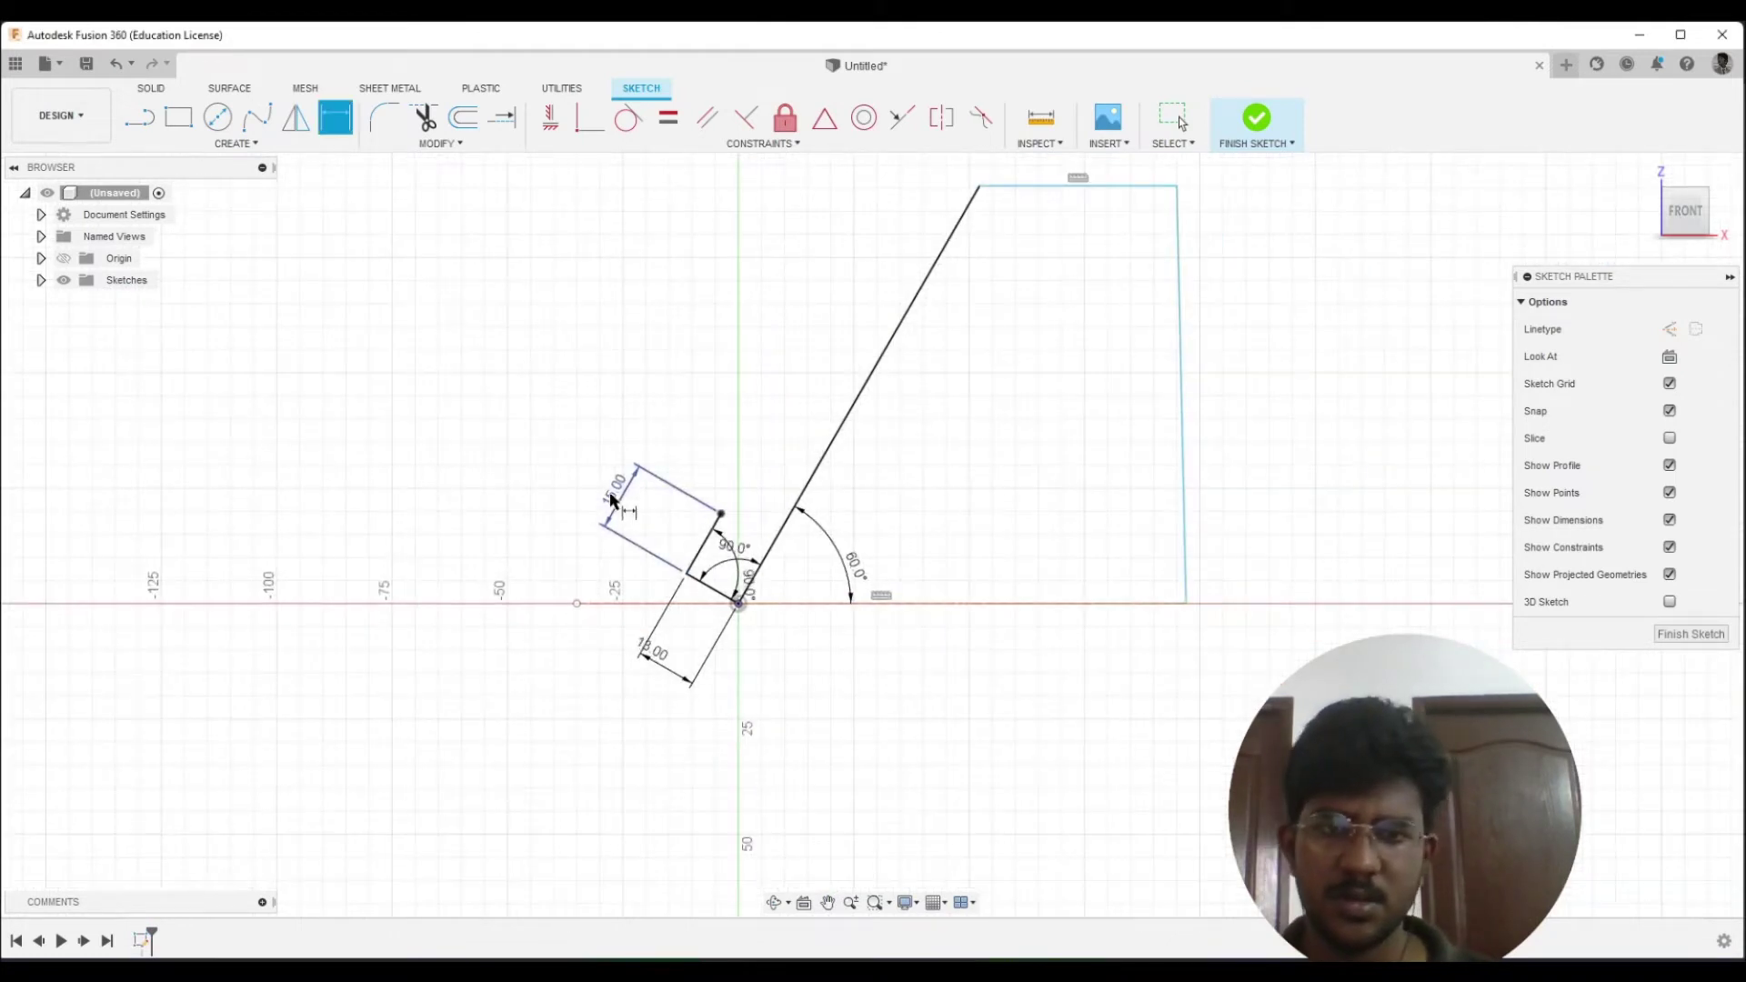
pyautogui.scroll(-2, 610, 491)
pyautogui.scroll(2, 915, 340)
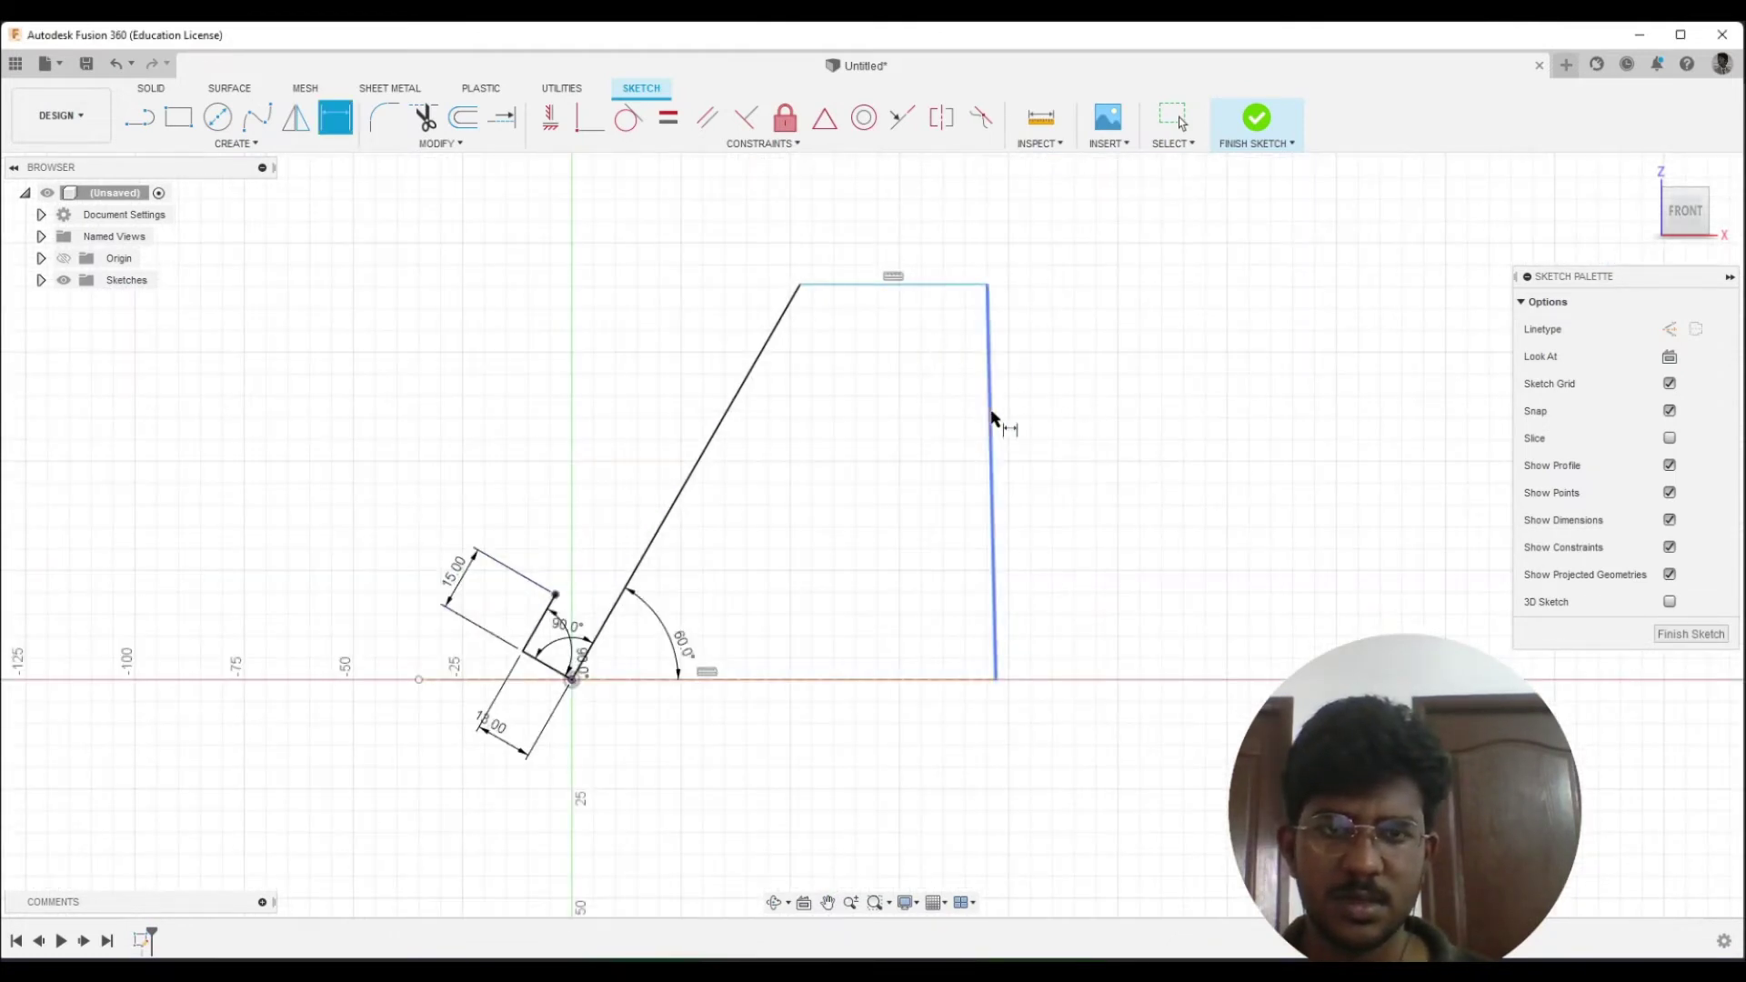
# Dimension the right vertical line at 100 mm, then undo that change
pyautogui.click(991, 417)
pyautogui.click(1144, 439)
pyautogui.write('1')
pyautogui.press('Return')
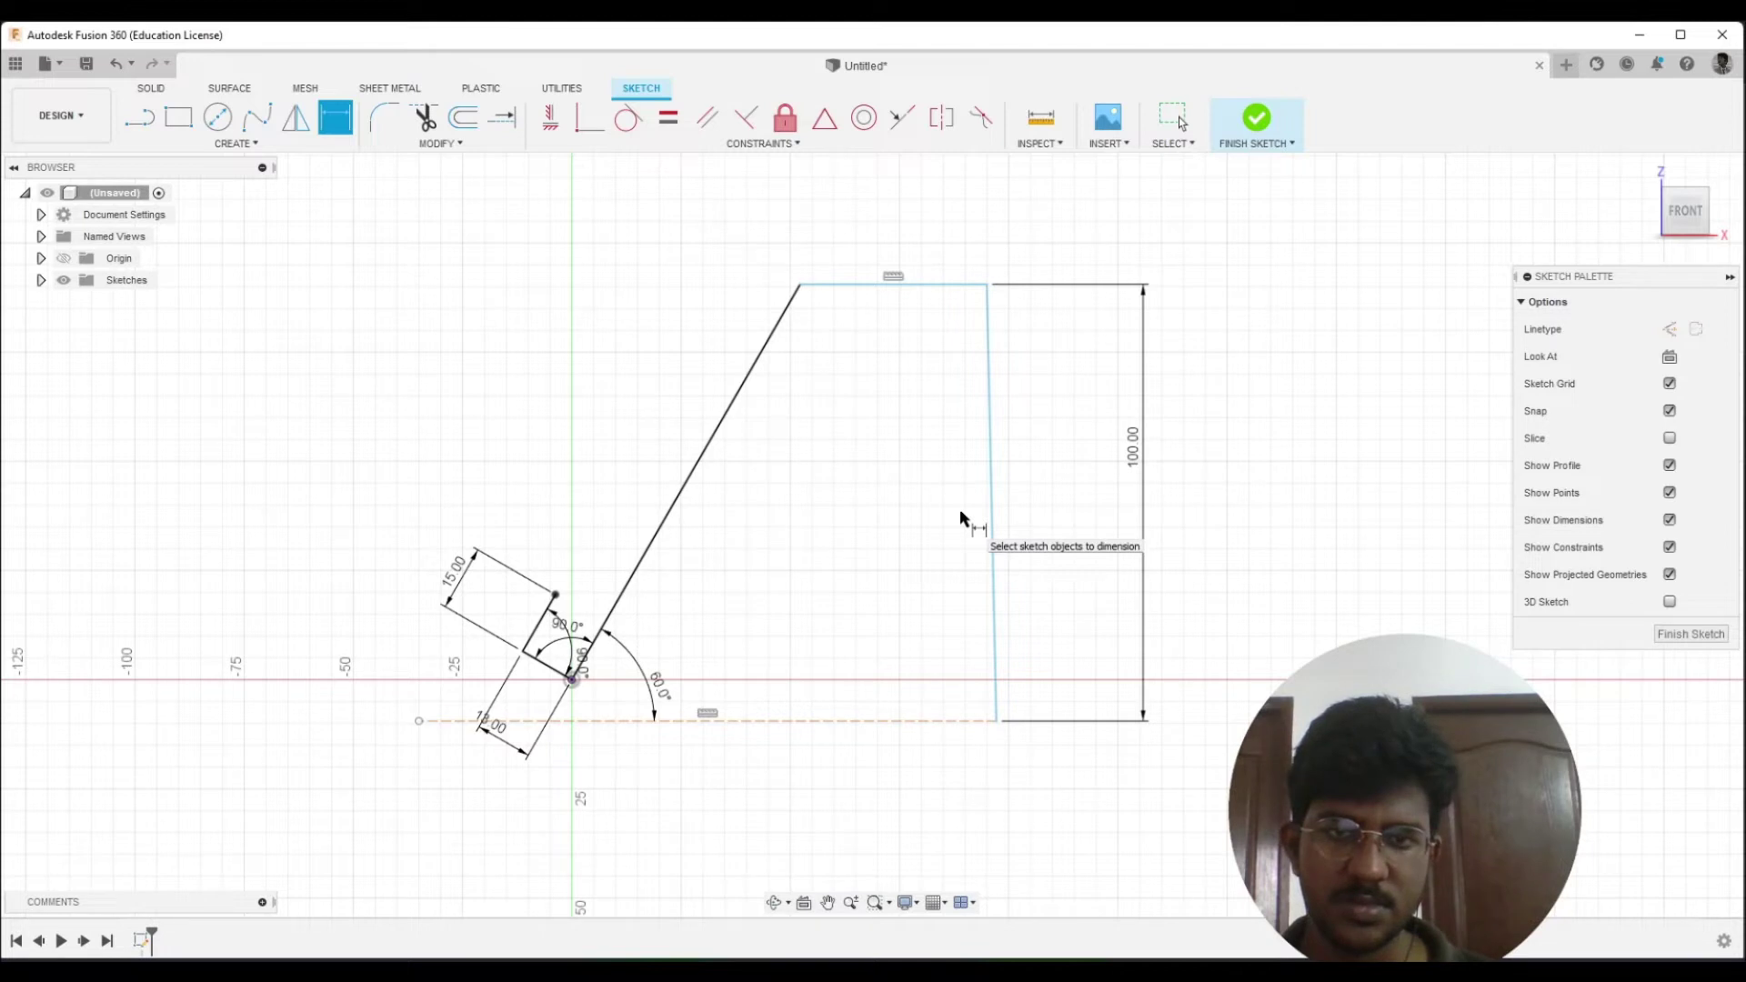
pyautogui.press('Escape')
pyautogui.hotkey('ctrl', 'z')
pyautogui.hotkey('ctrl', 'z')
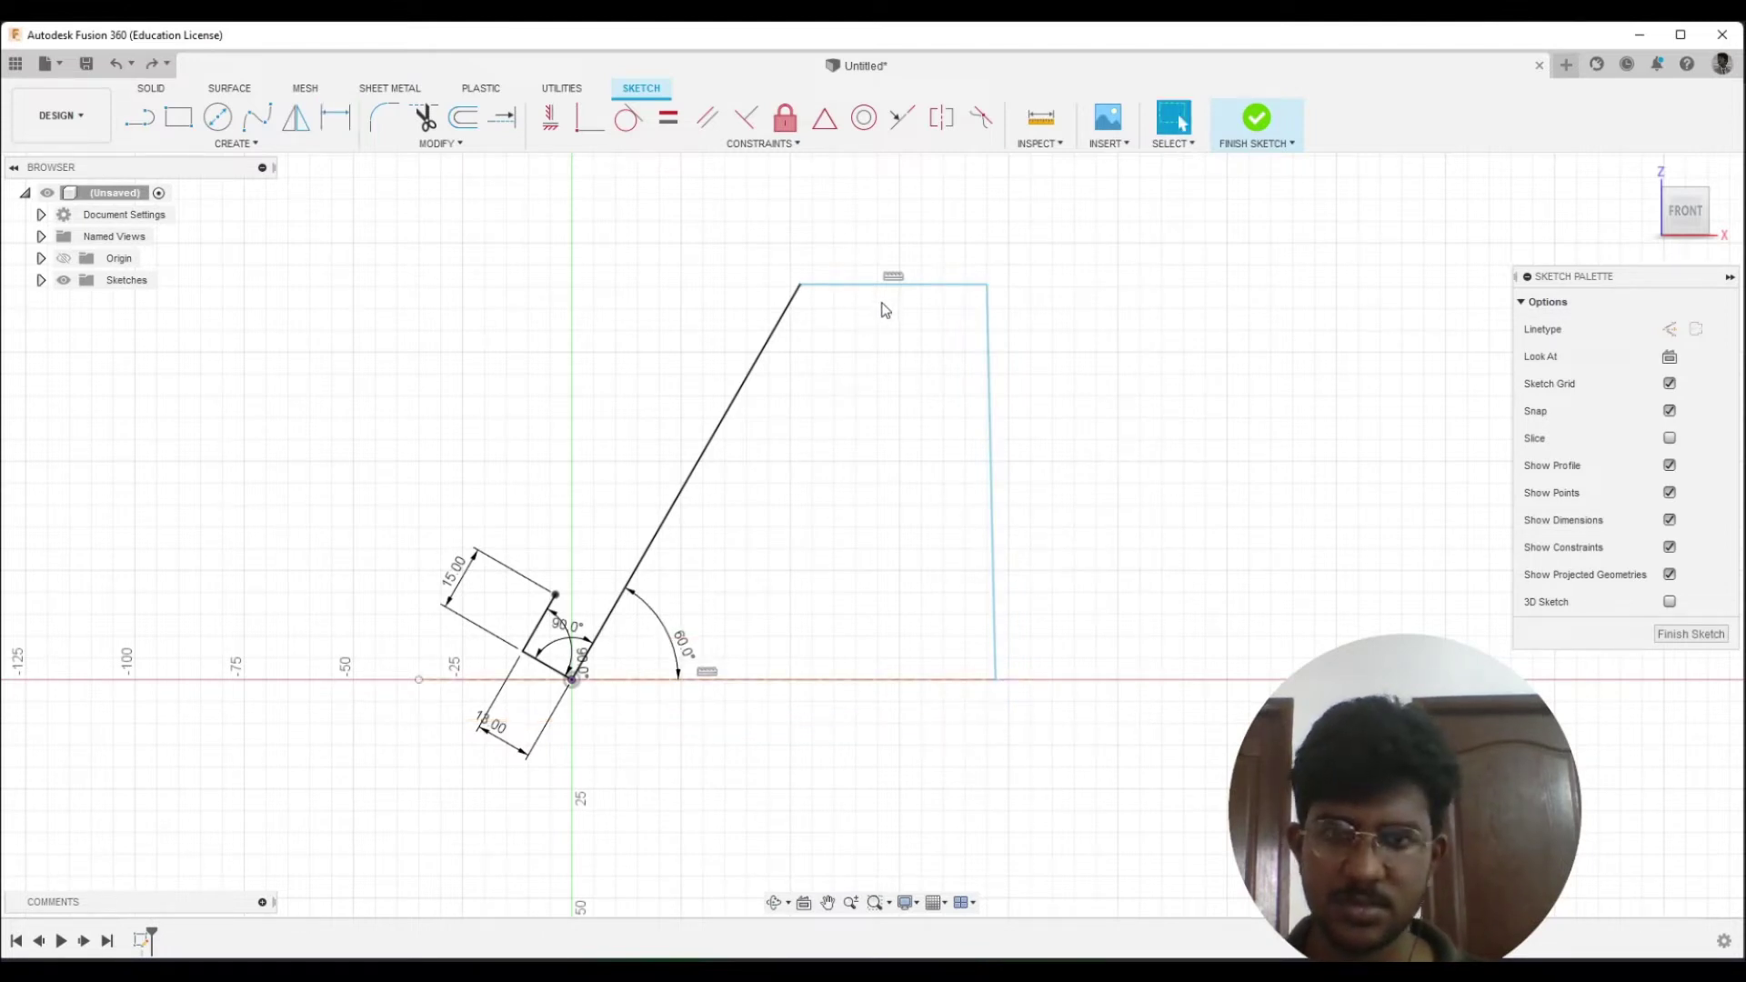
# Dimension the overall height from the top edge to the base line at 100 mm
pyautogui.press('d')
pyautogui.click(892, 284)
pyautogui.click(876, 681)
pyautogui.click(1185, 572)
pyautogui.write('1')
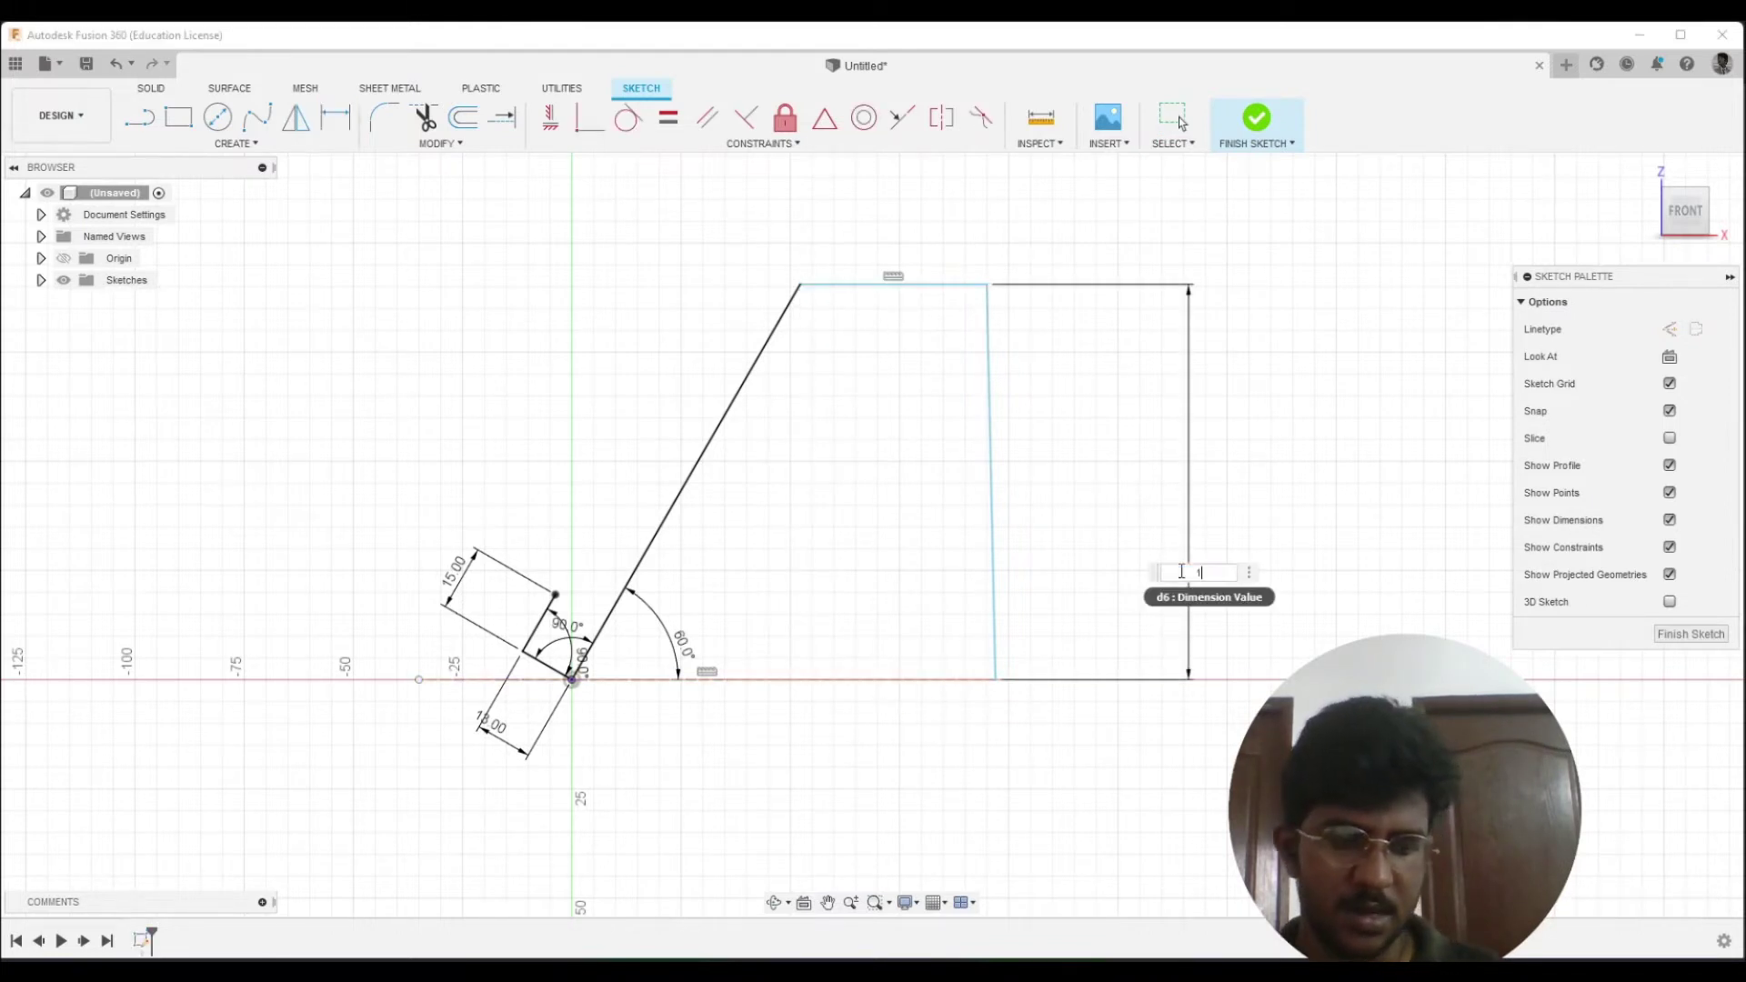
pyautogui.press('Return')
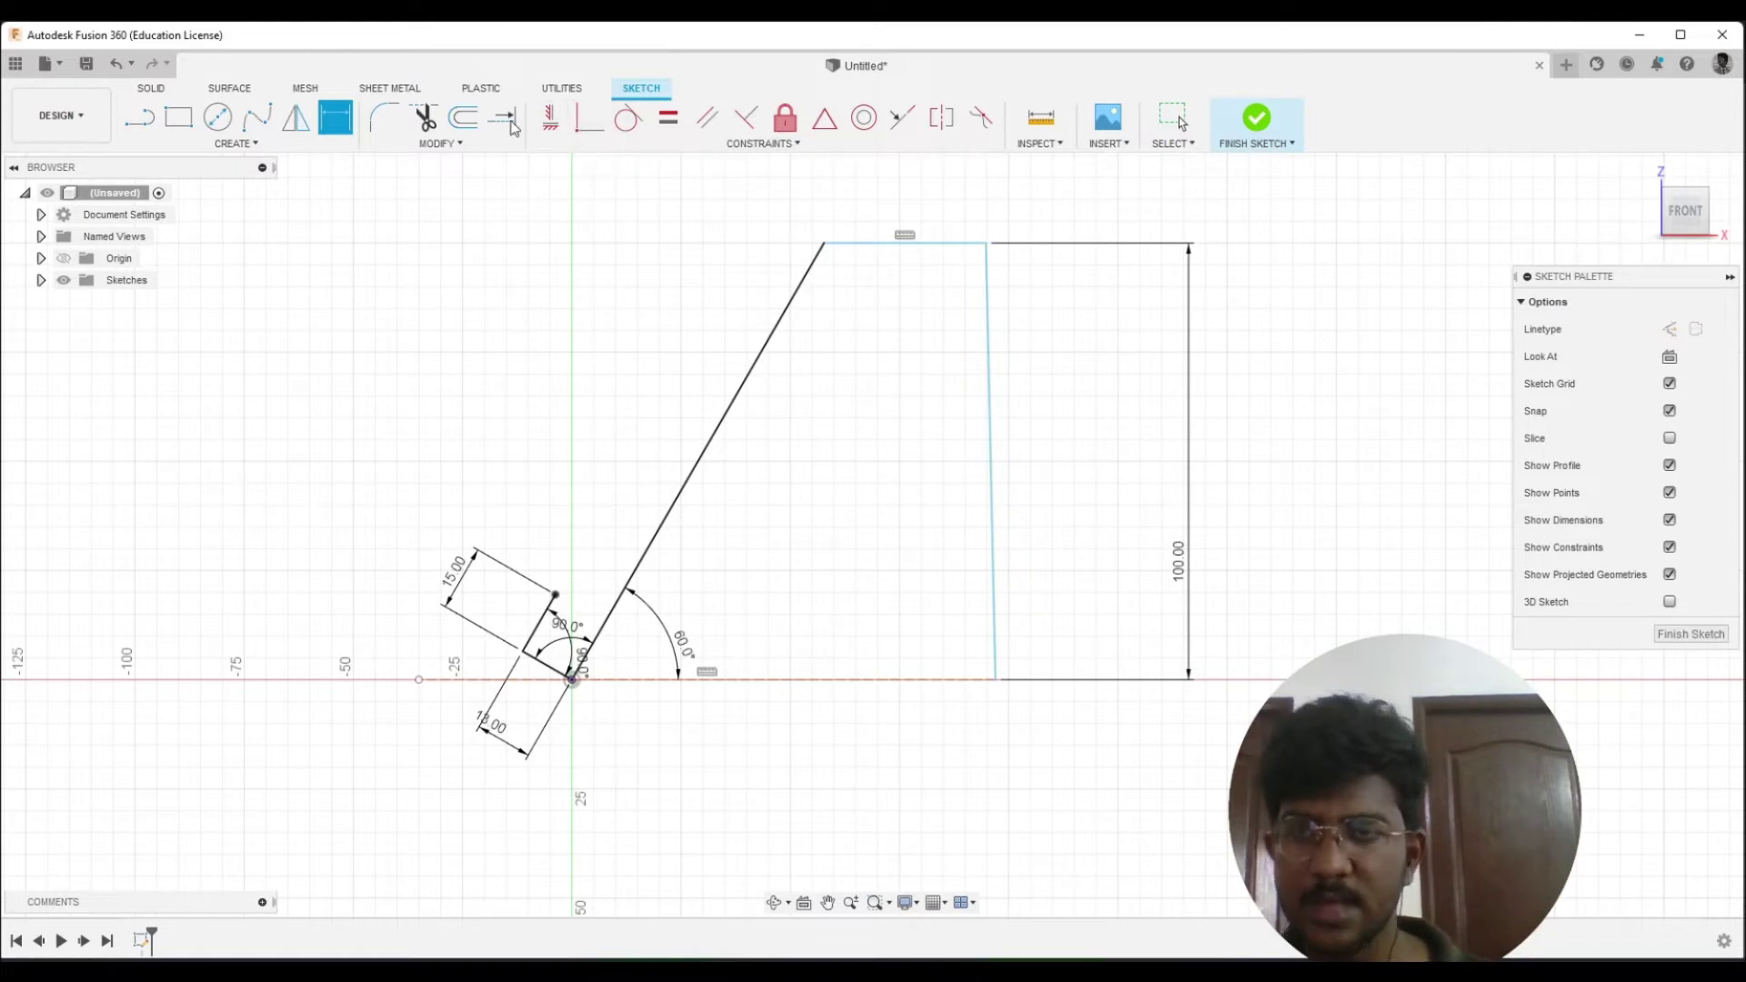
pyautogui.moveTo(502, 119)
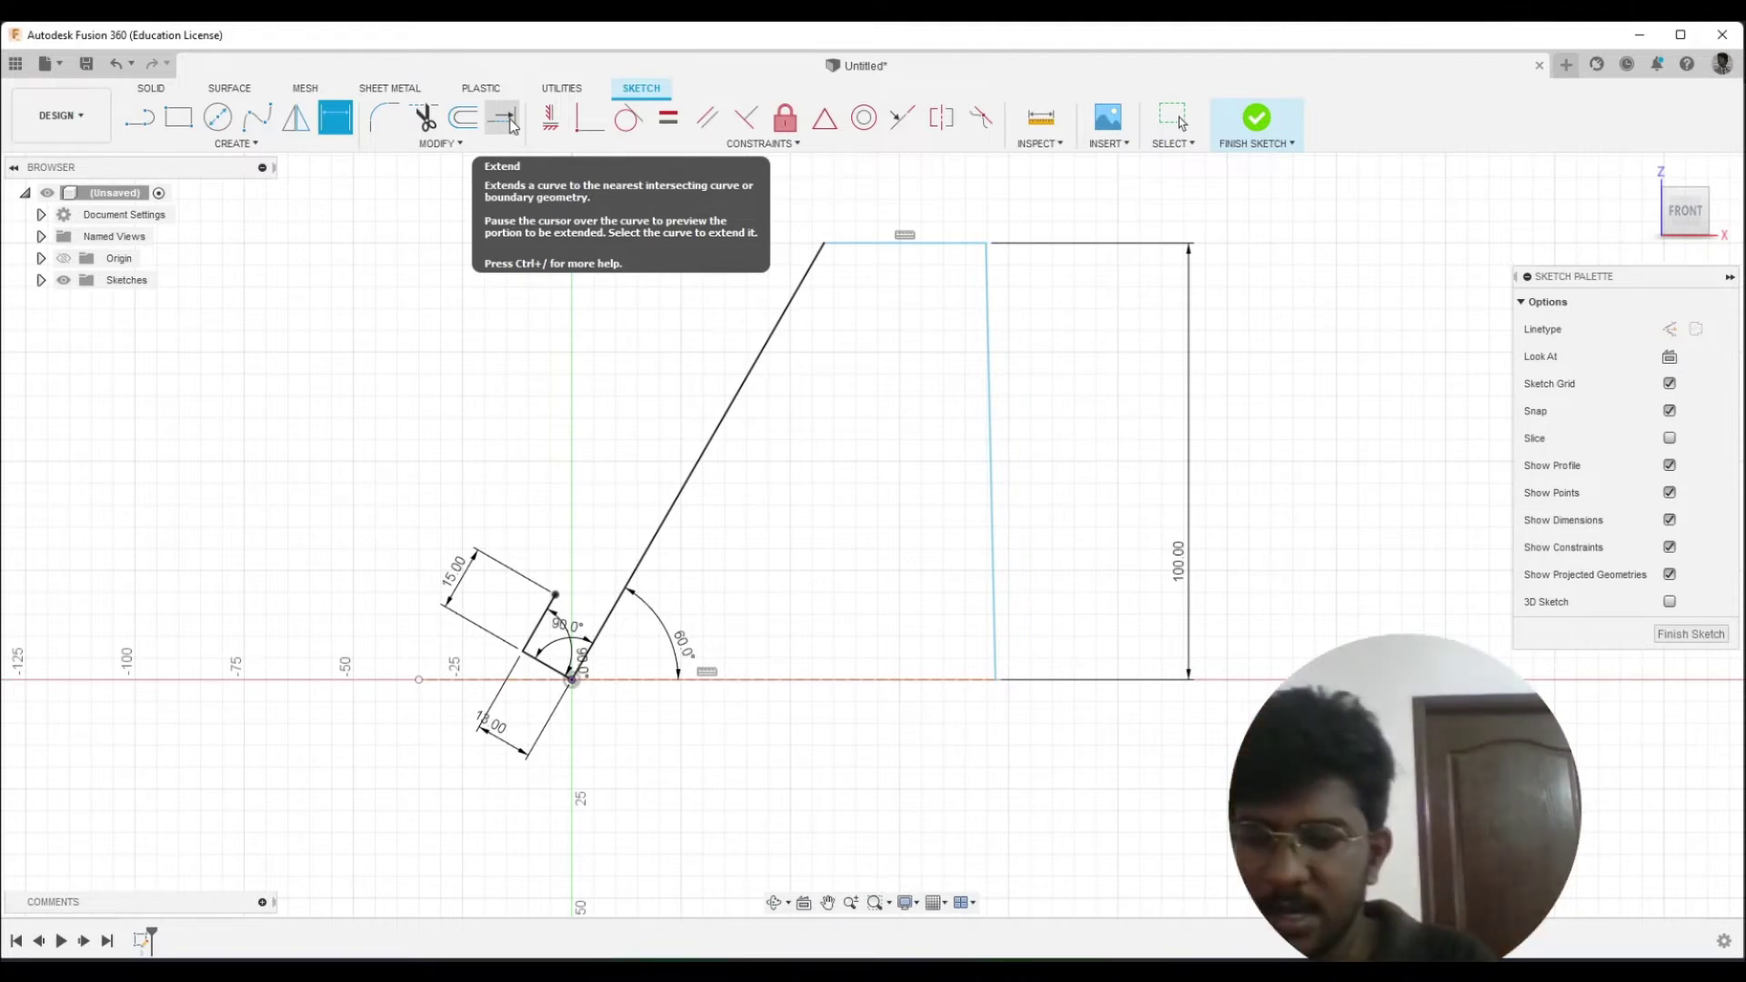
pyautogui.press('Escape')
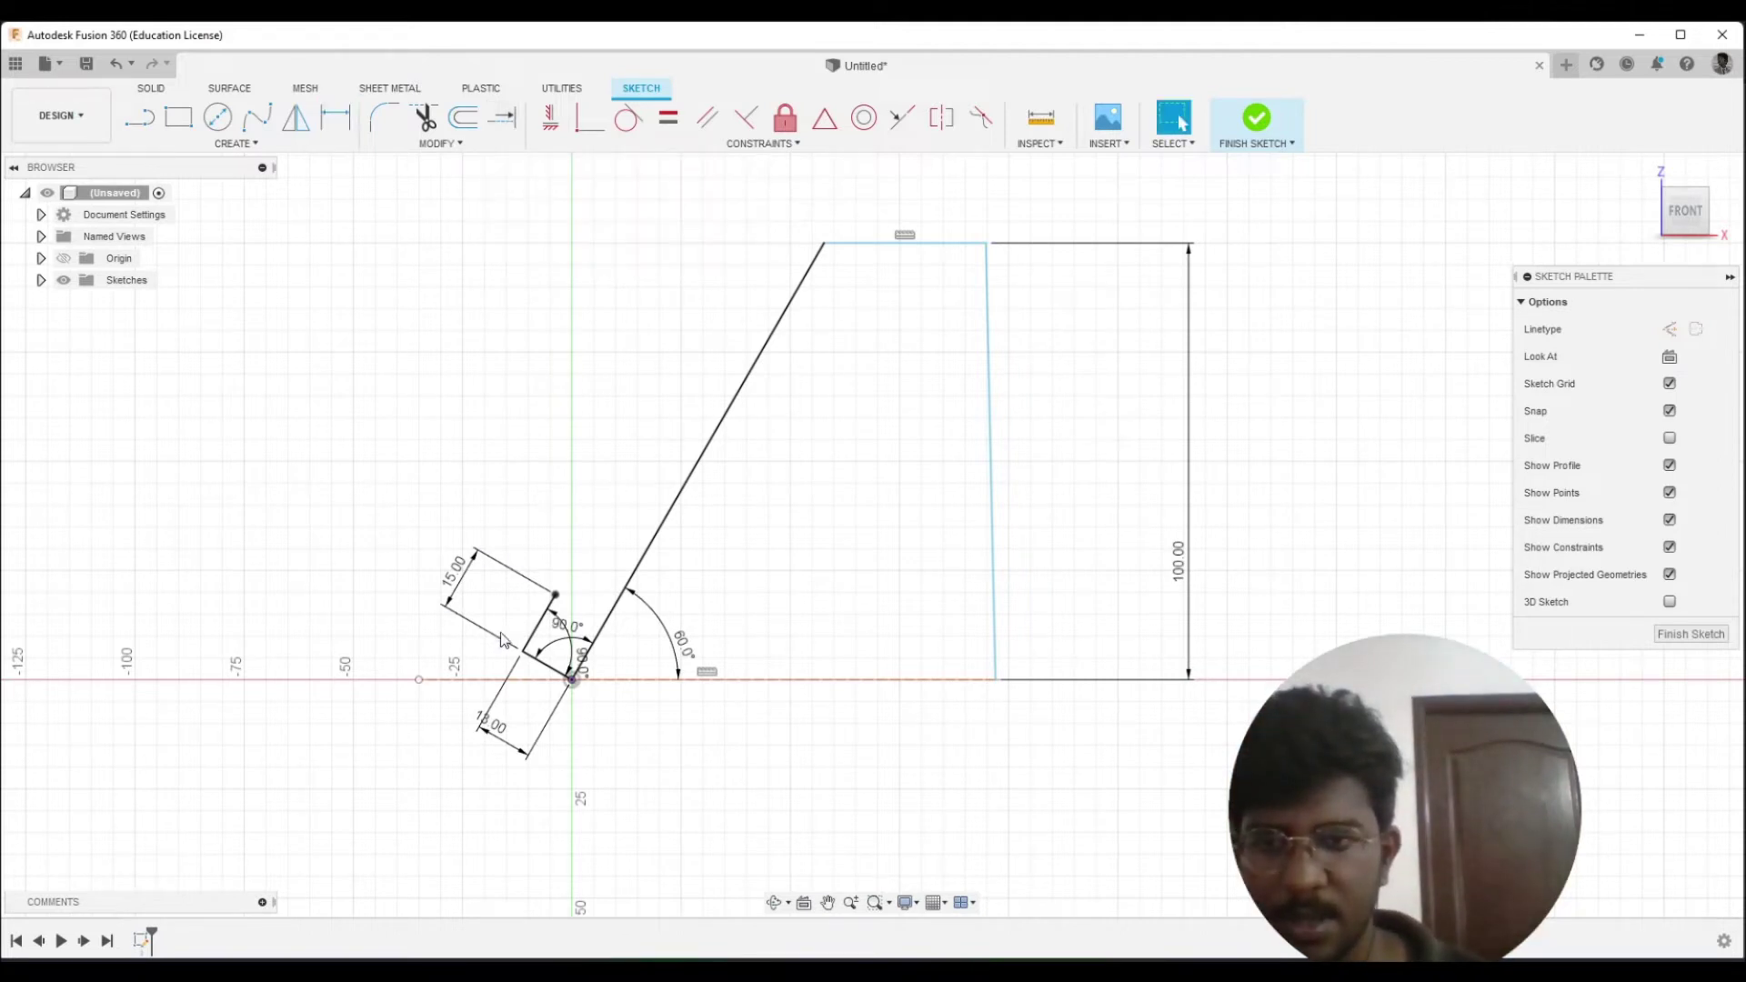
pyautogui.click(535, 635)
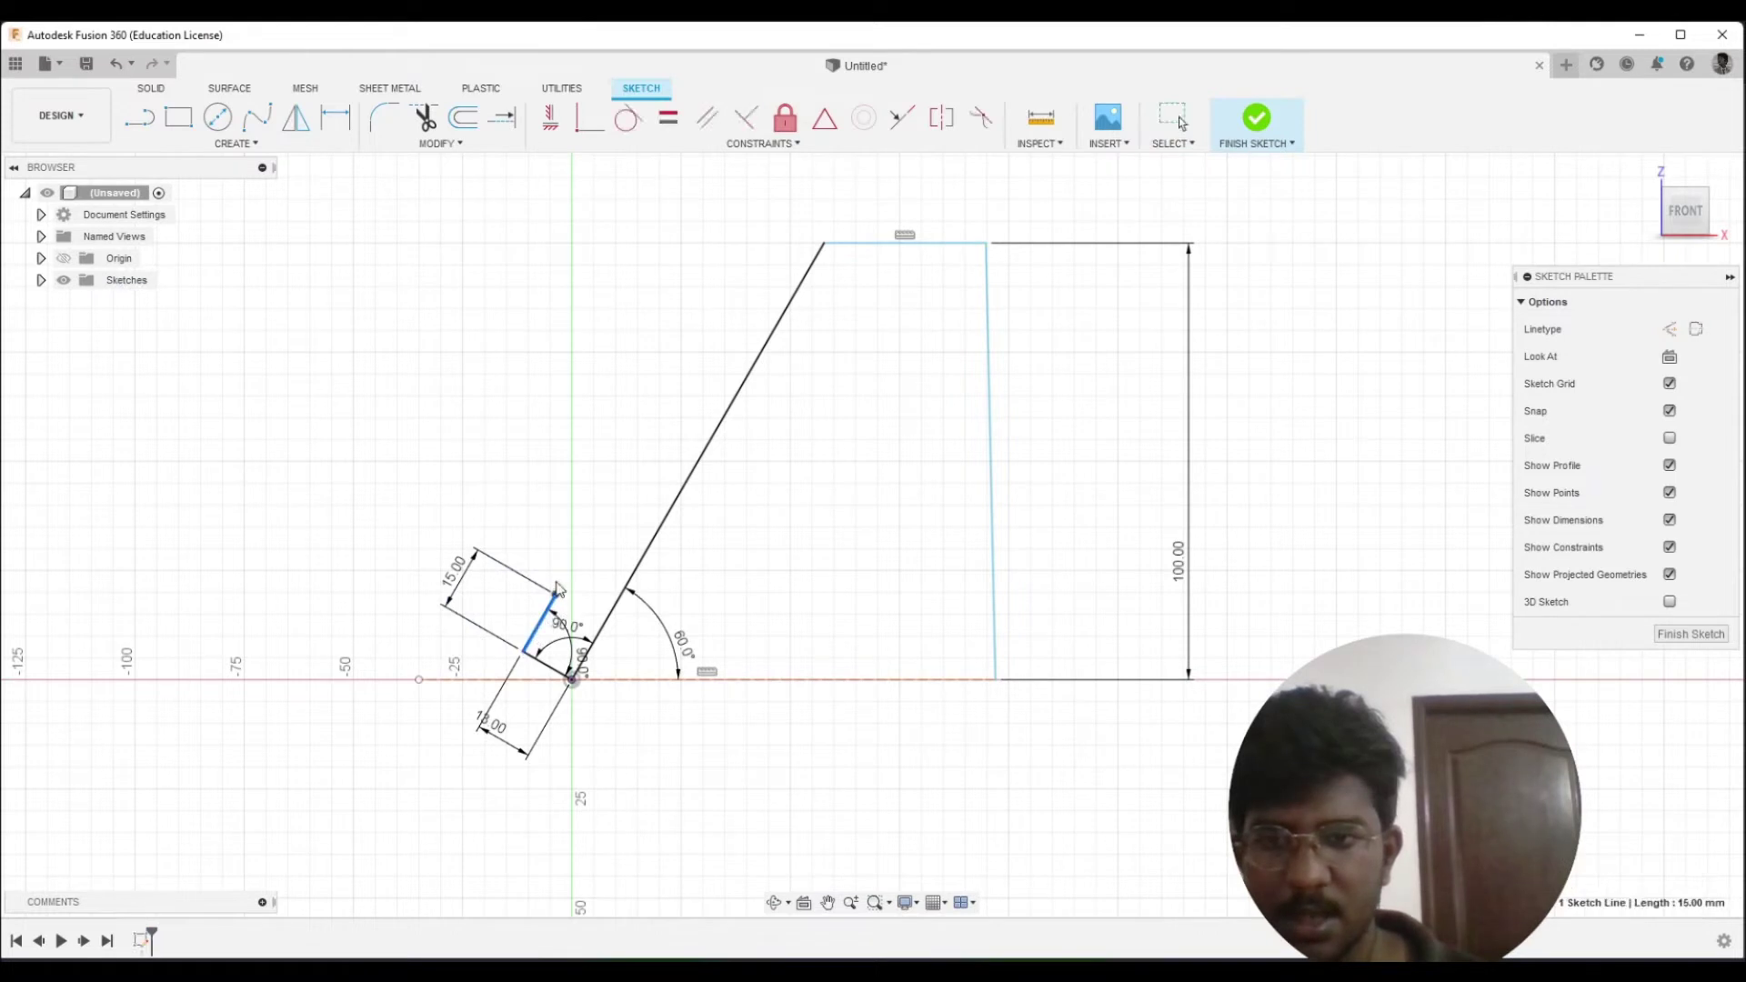
pyautogui.press('Escape')
pyautogui.click(608, 646)
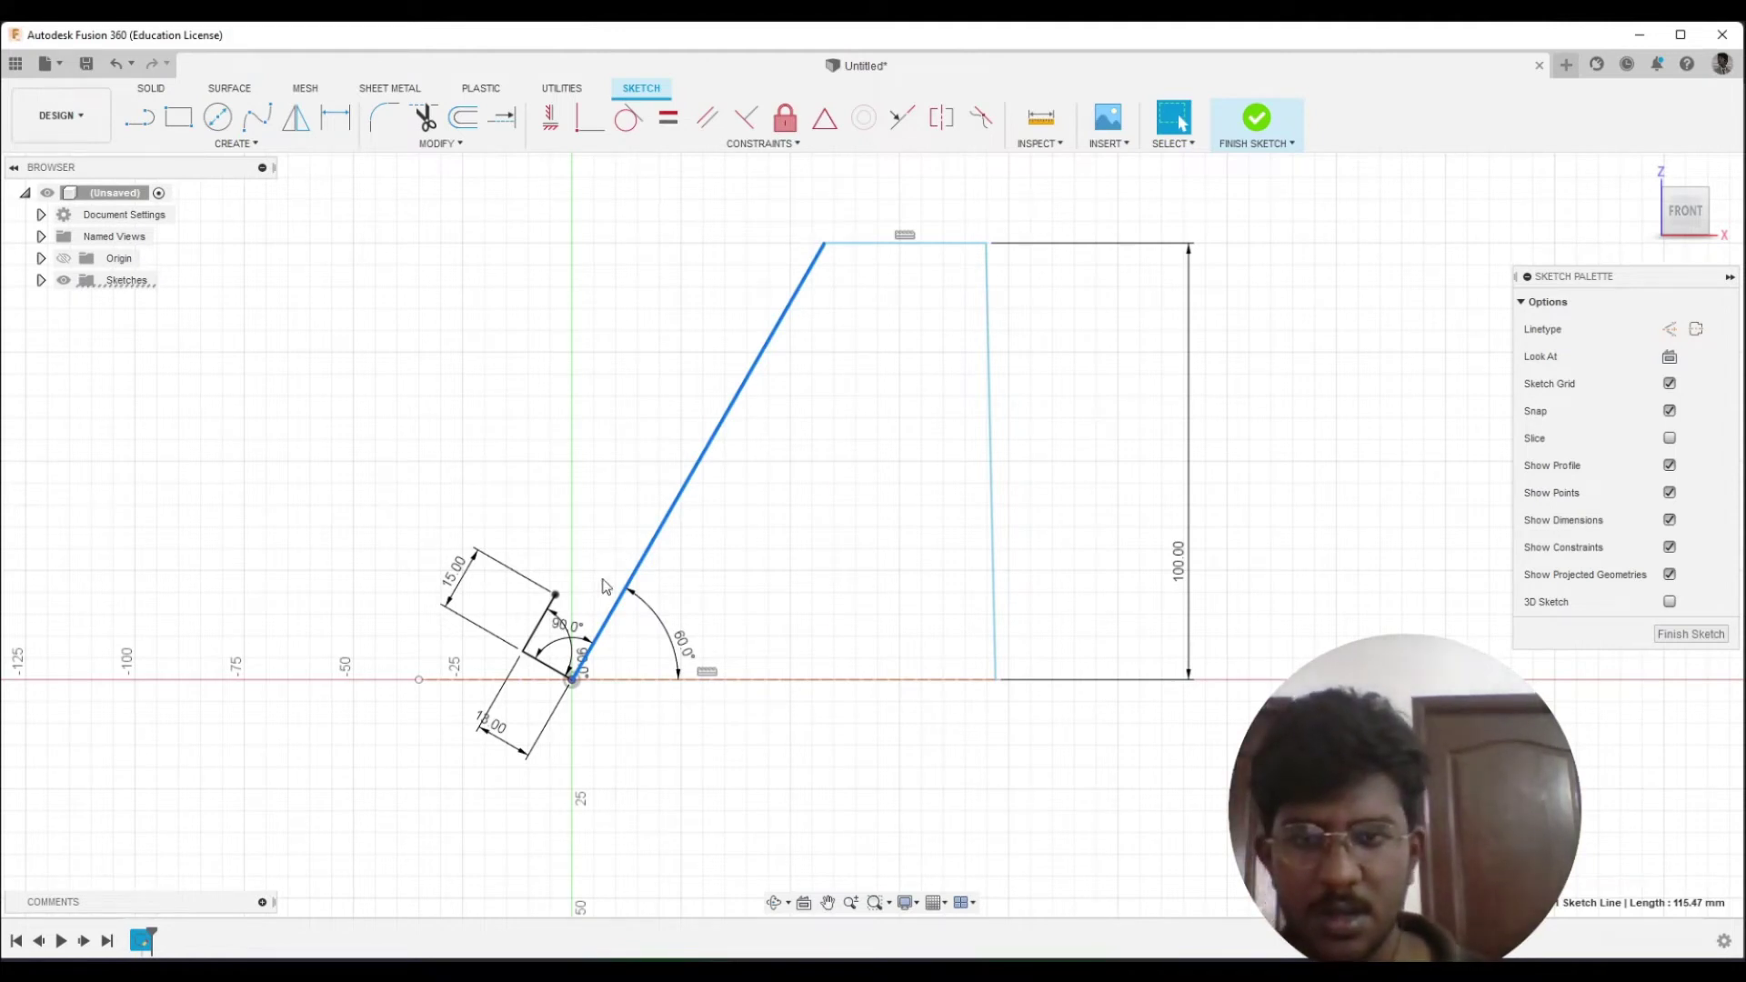
pyautogui.press('Escape')
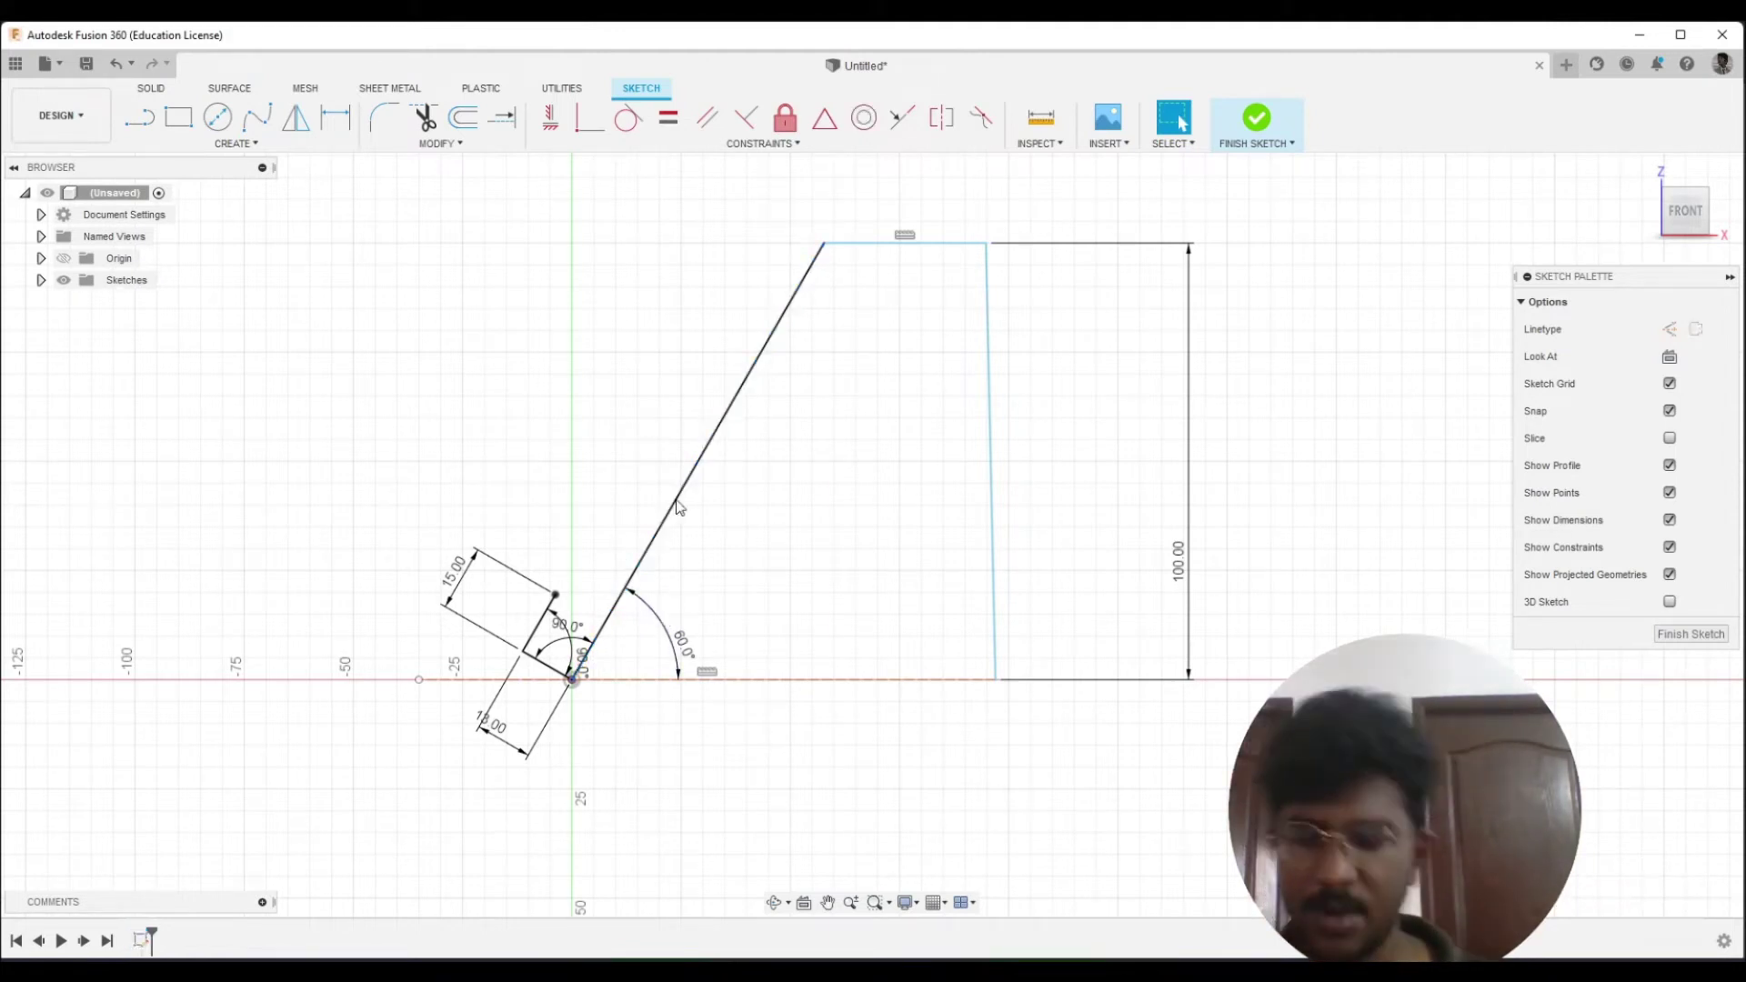
# Dimension the flat top edge of the profile at 10 mm wide
pyautogui.press('d')
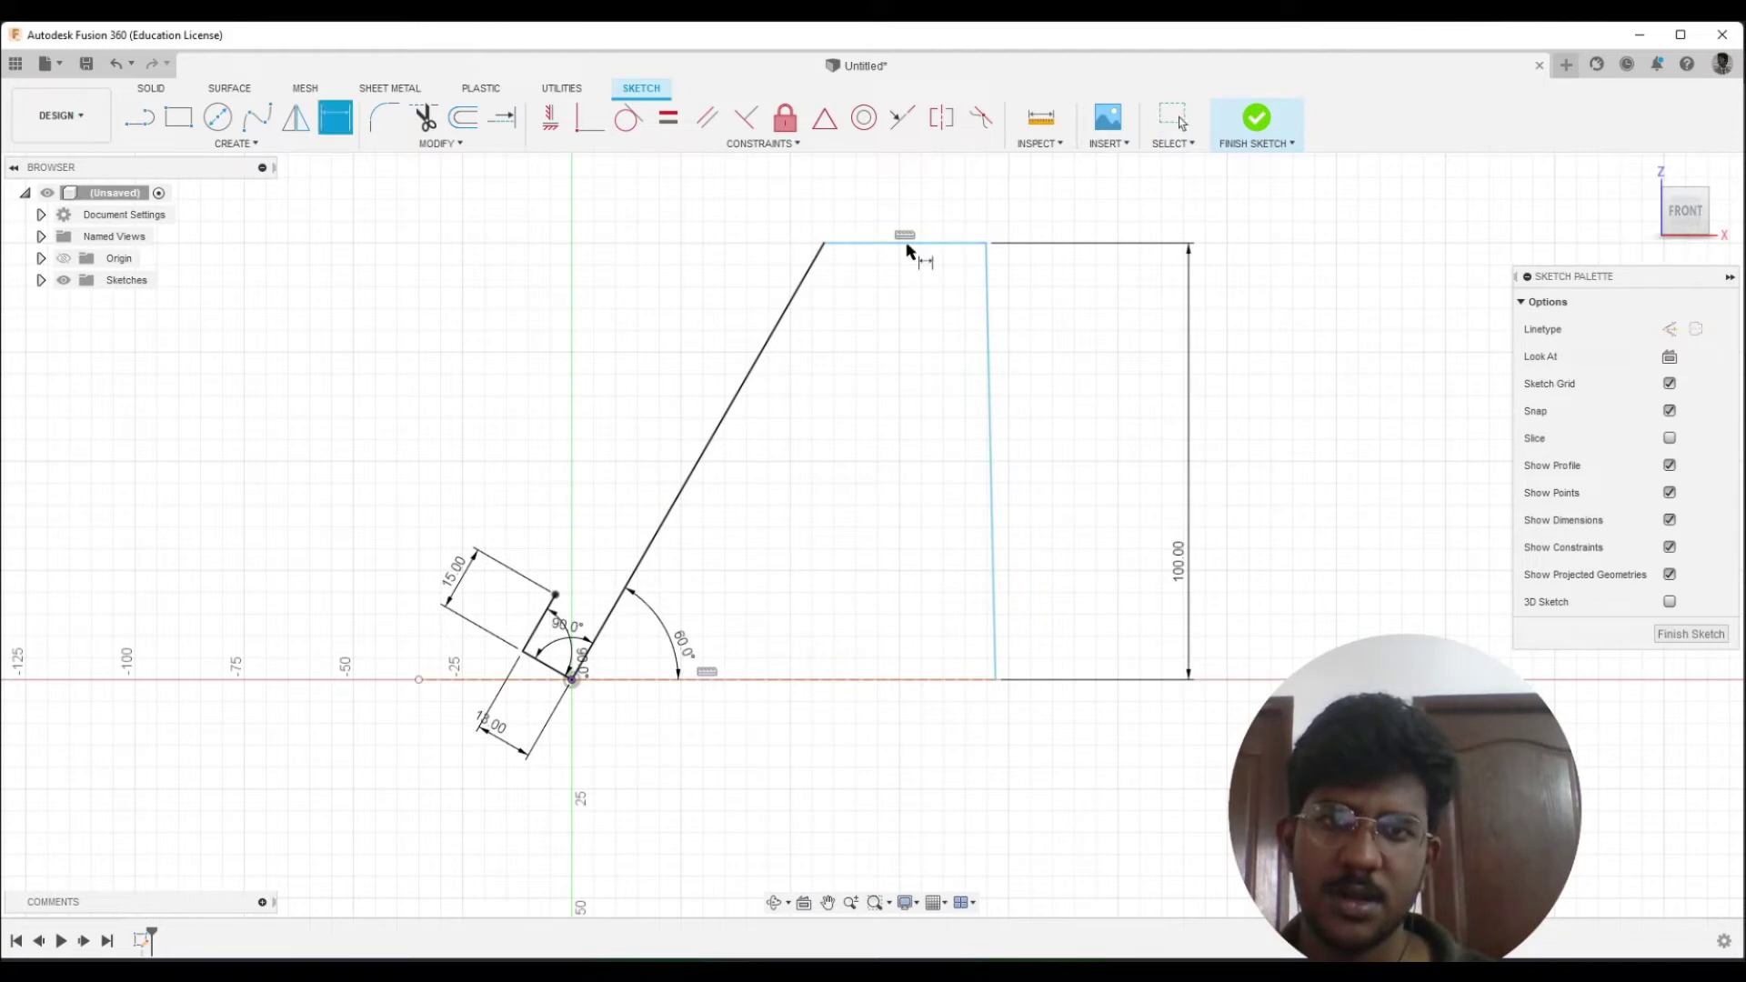
pyautogui.click(909, 245)
pyautogui.click(894, 218)
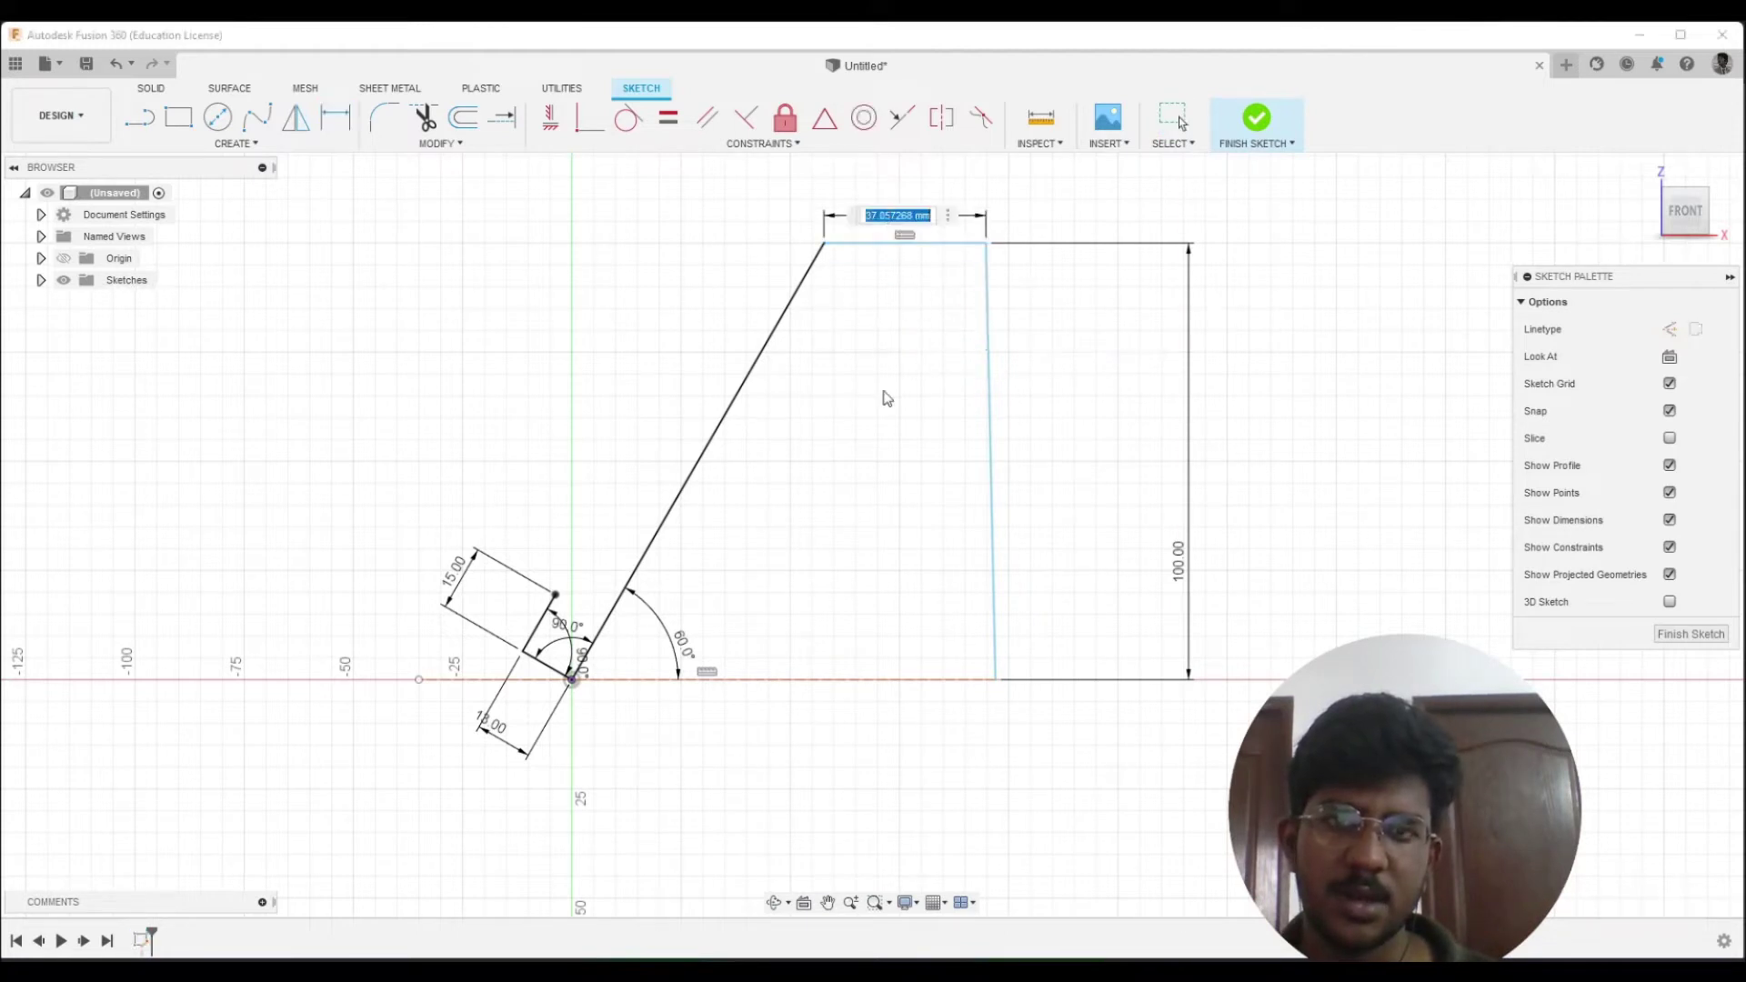
pyautogui.write('10')
pyautogui.press('Return')
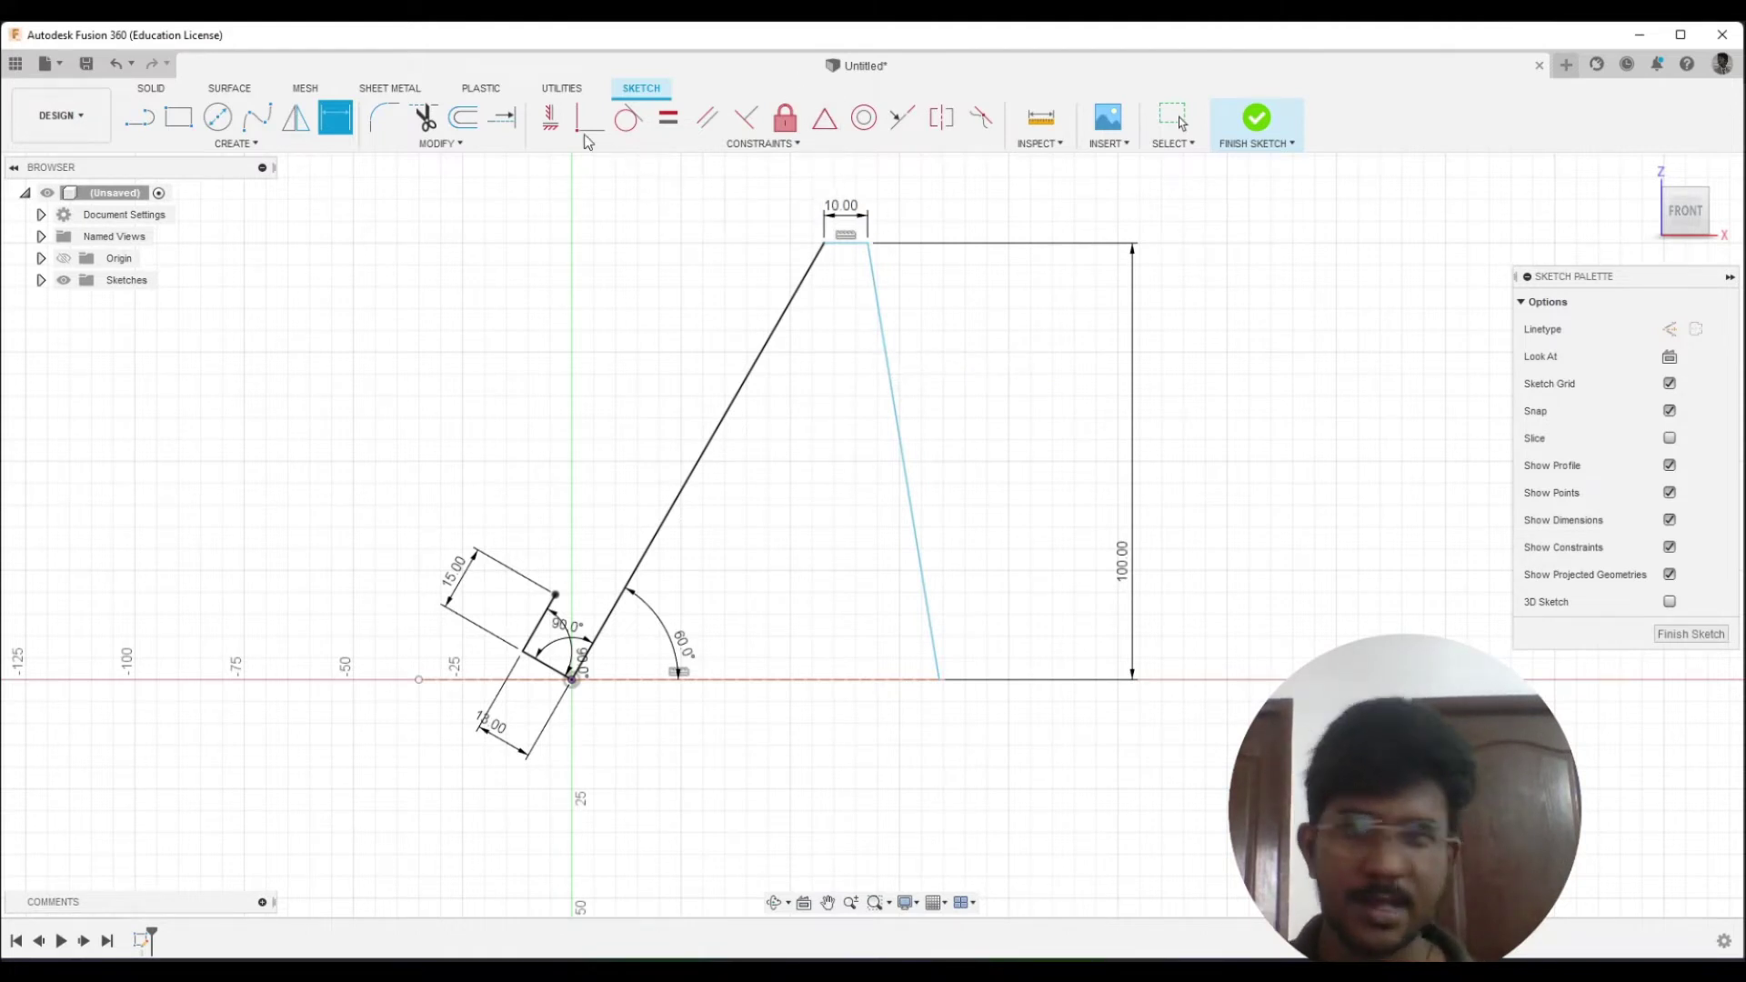
pyautogui.click(550, 124)
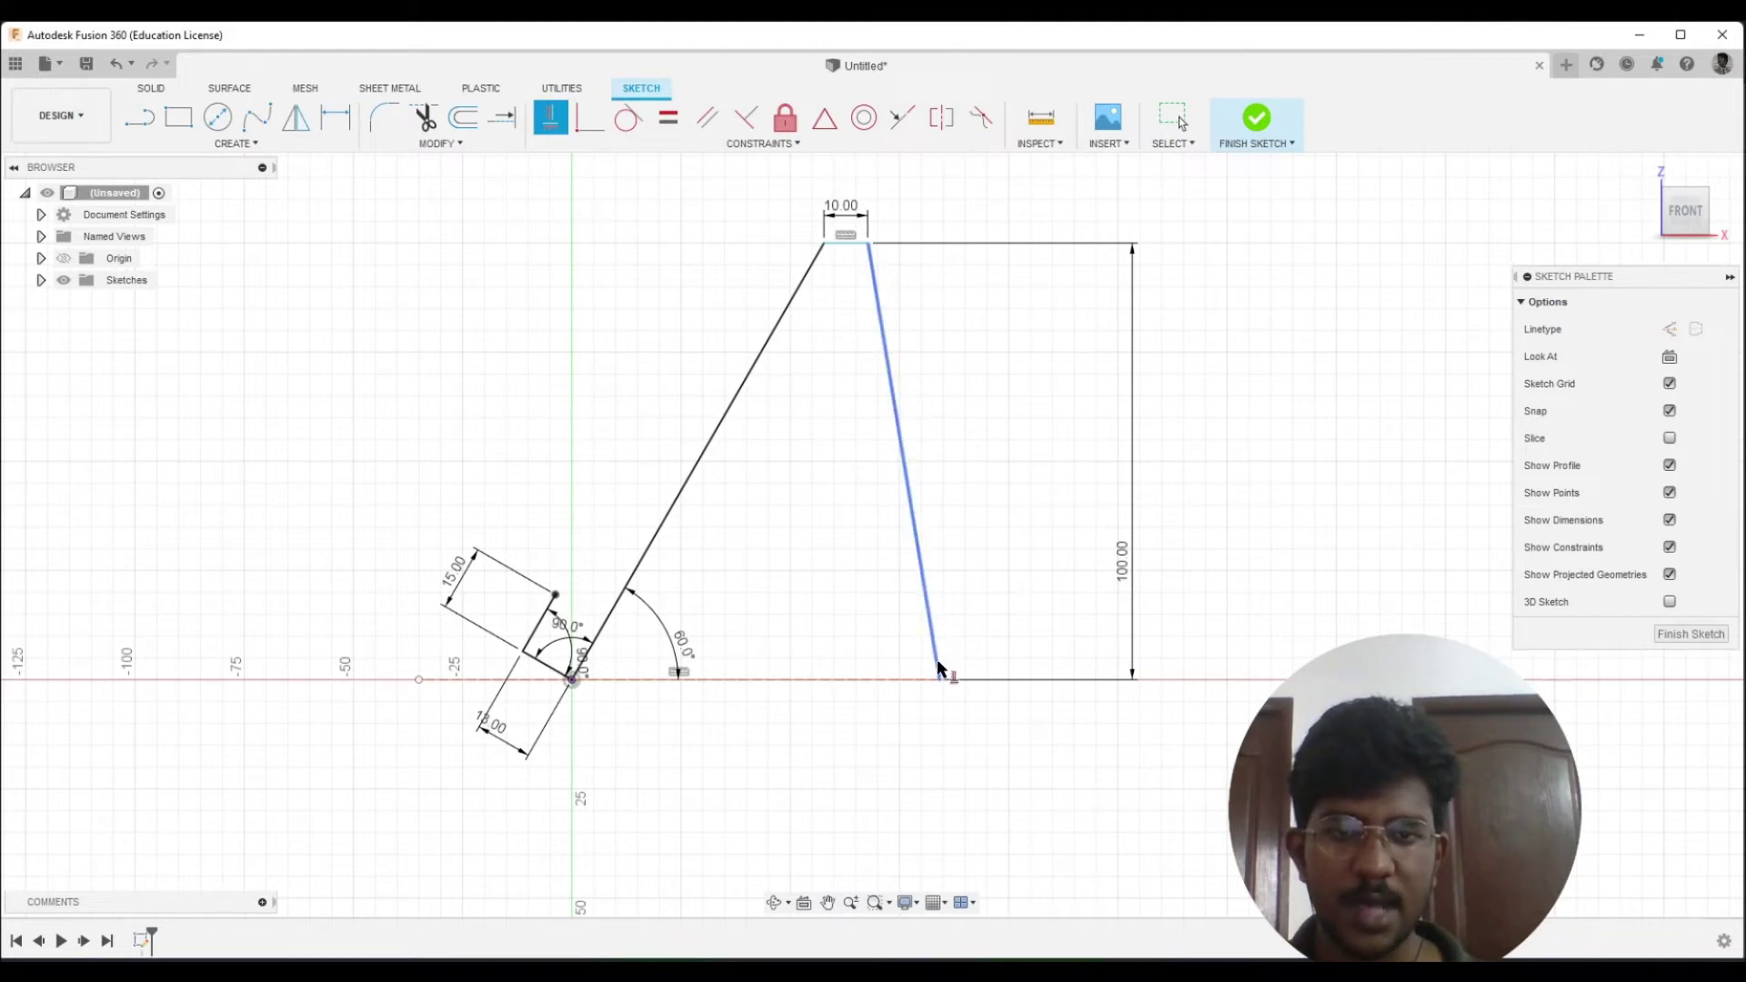
# Constrain the slanted right edge to vertical and finish the sketch
pyautogui.click(927, 585)
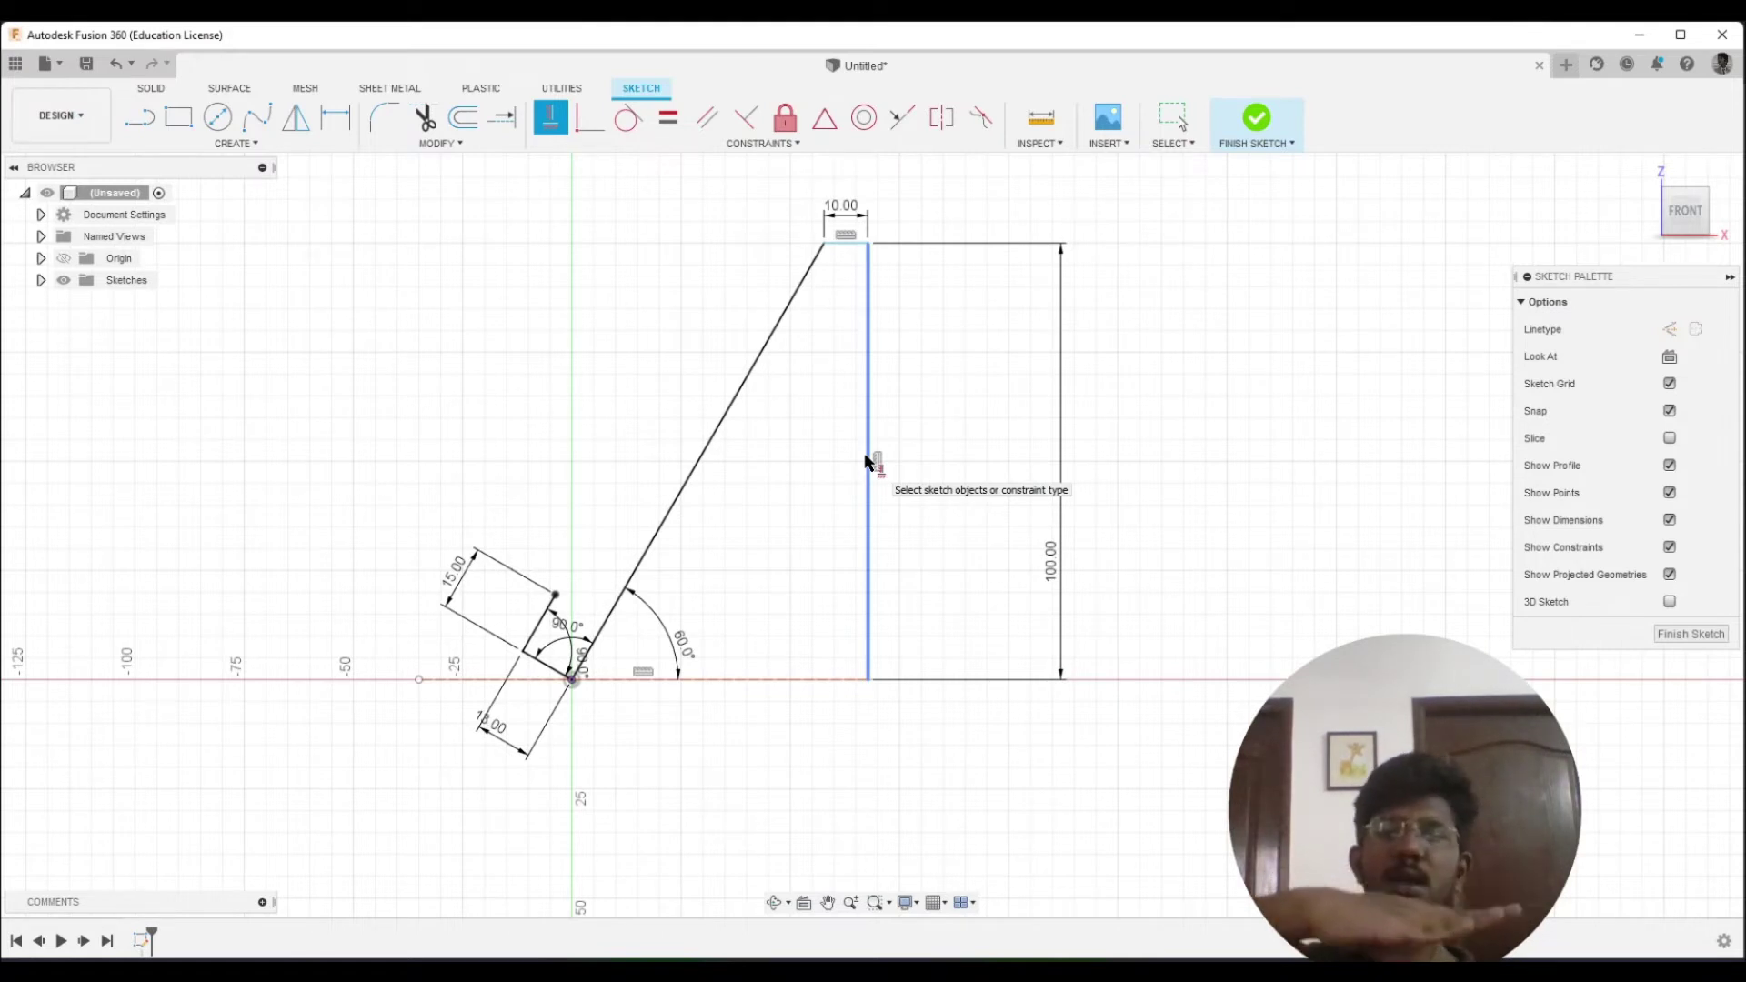
pyautogui.click(864, 453)
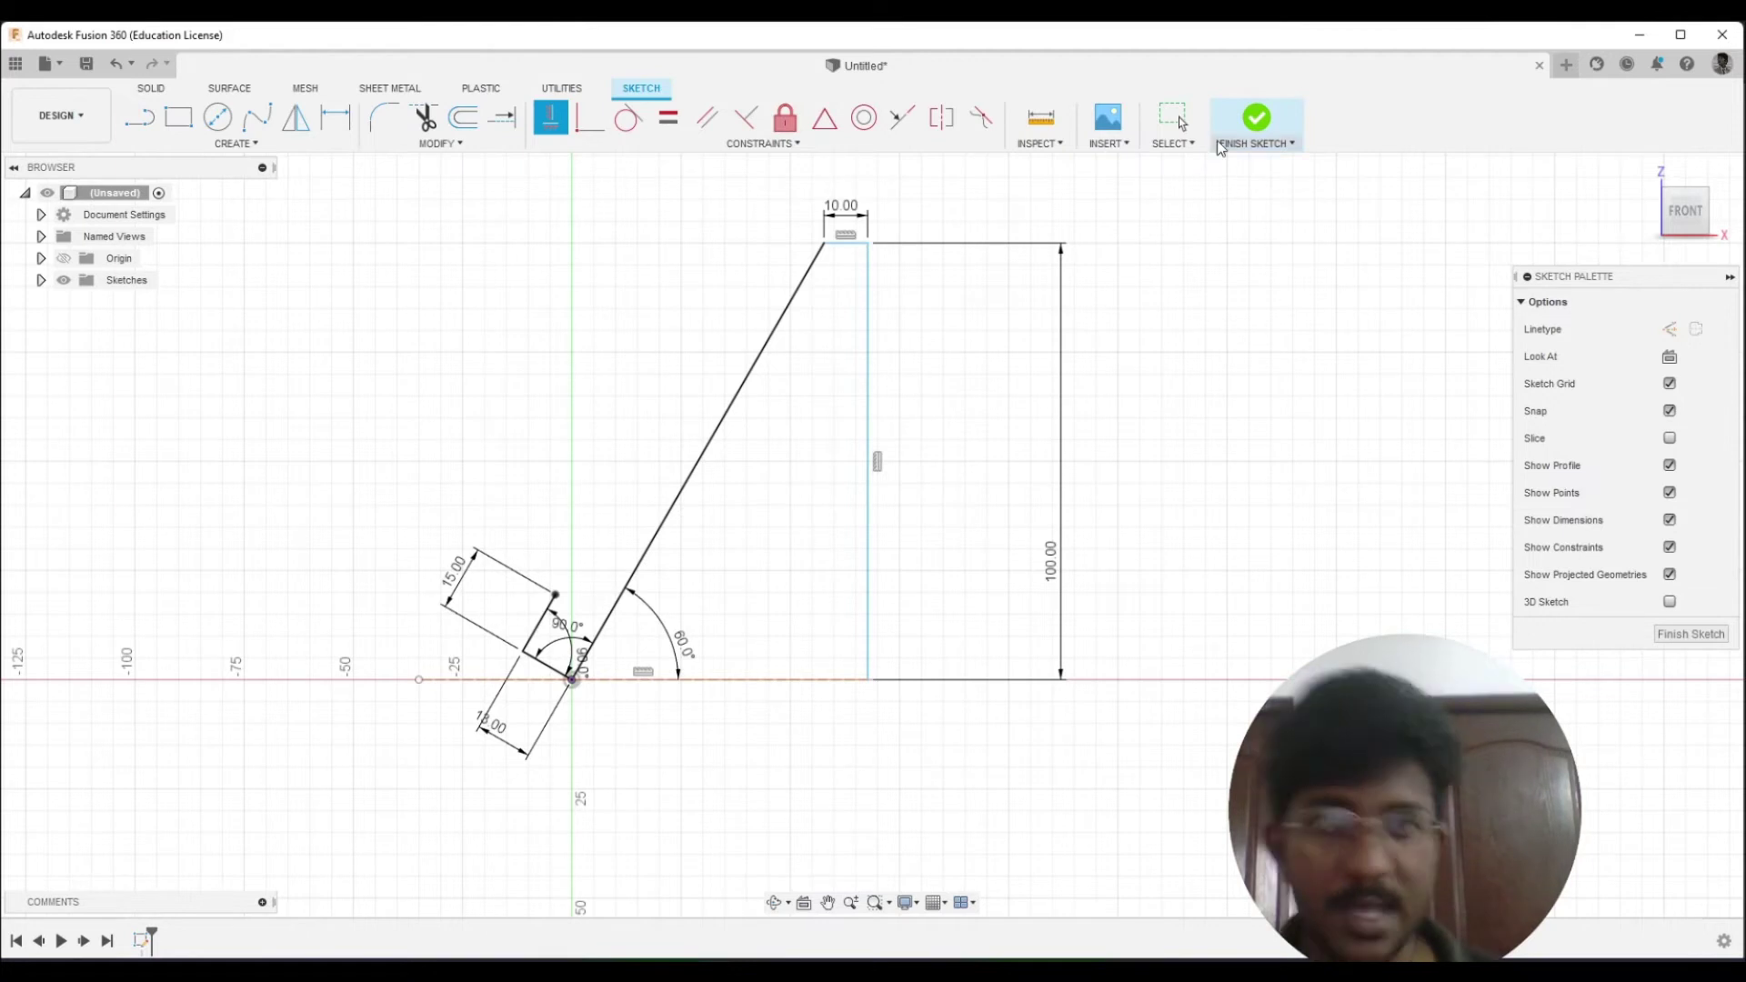
pyautogui.click(1257, 119)
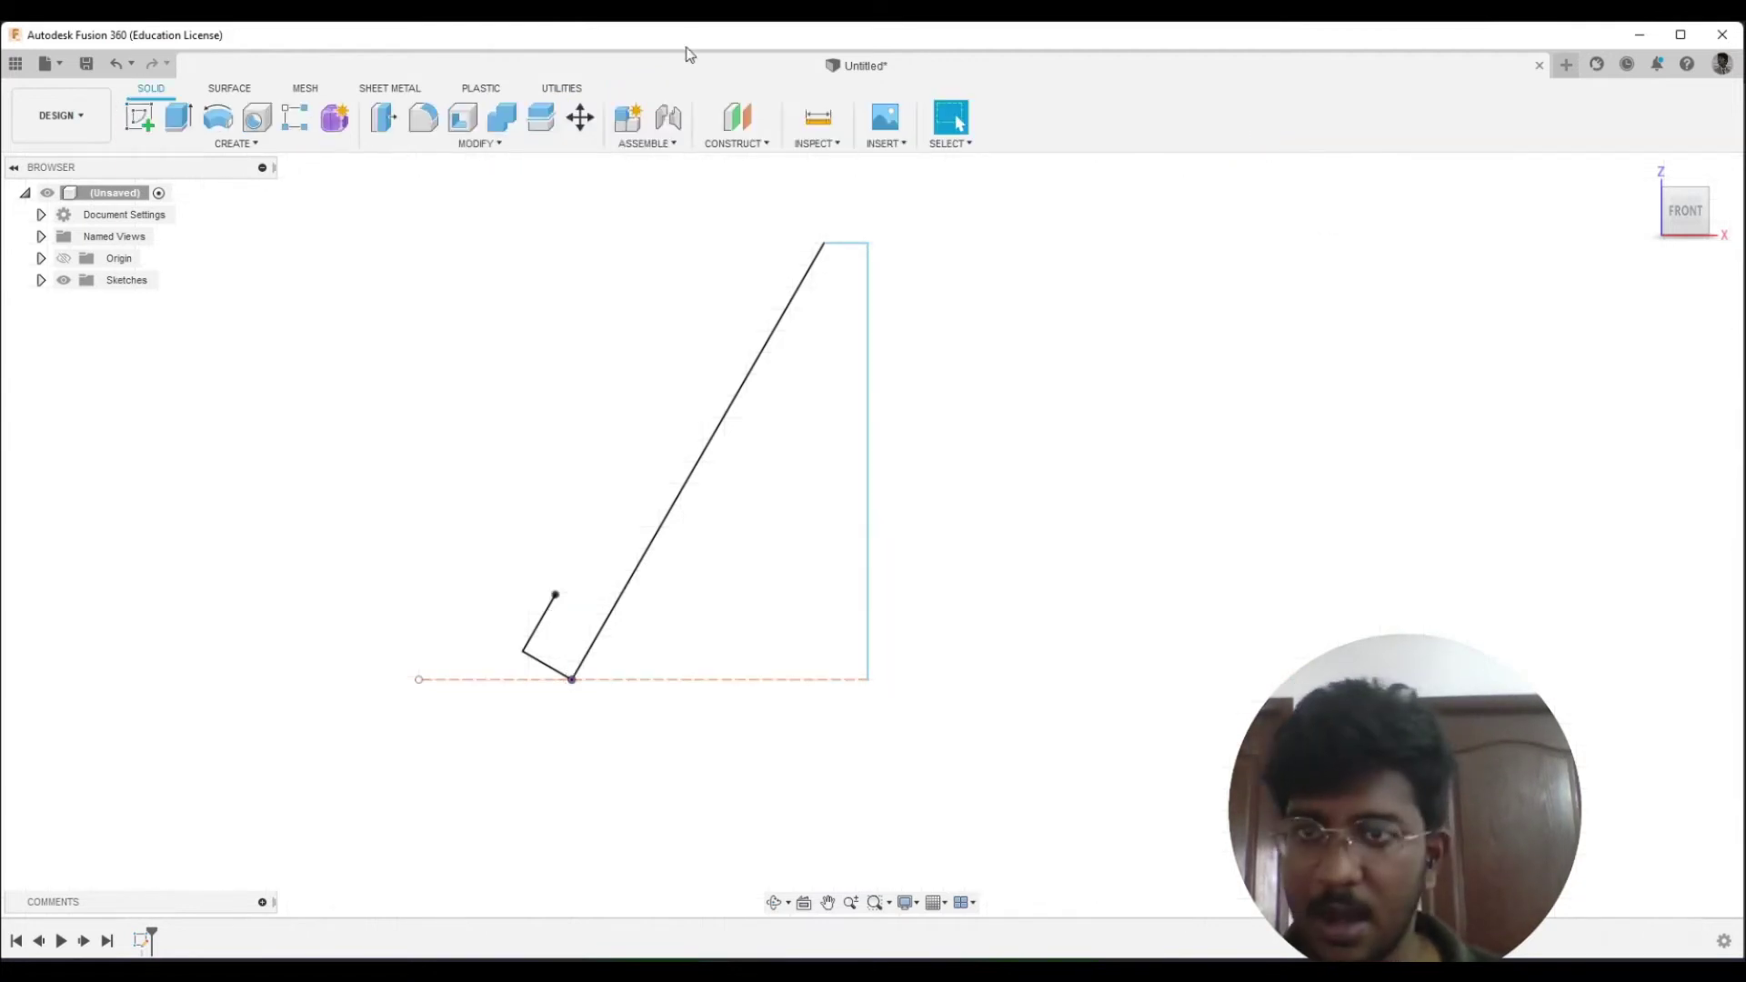
# Reopen the sketch and offset the outline chain by 3 mm to form a thin wall
pyautogui.doubleClick(141, 940)
pyautogui.click(381, 147)
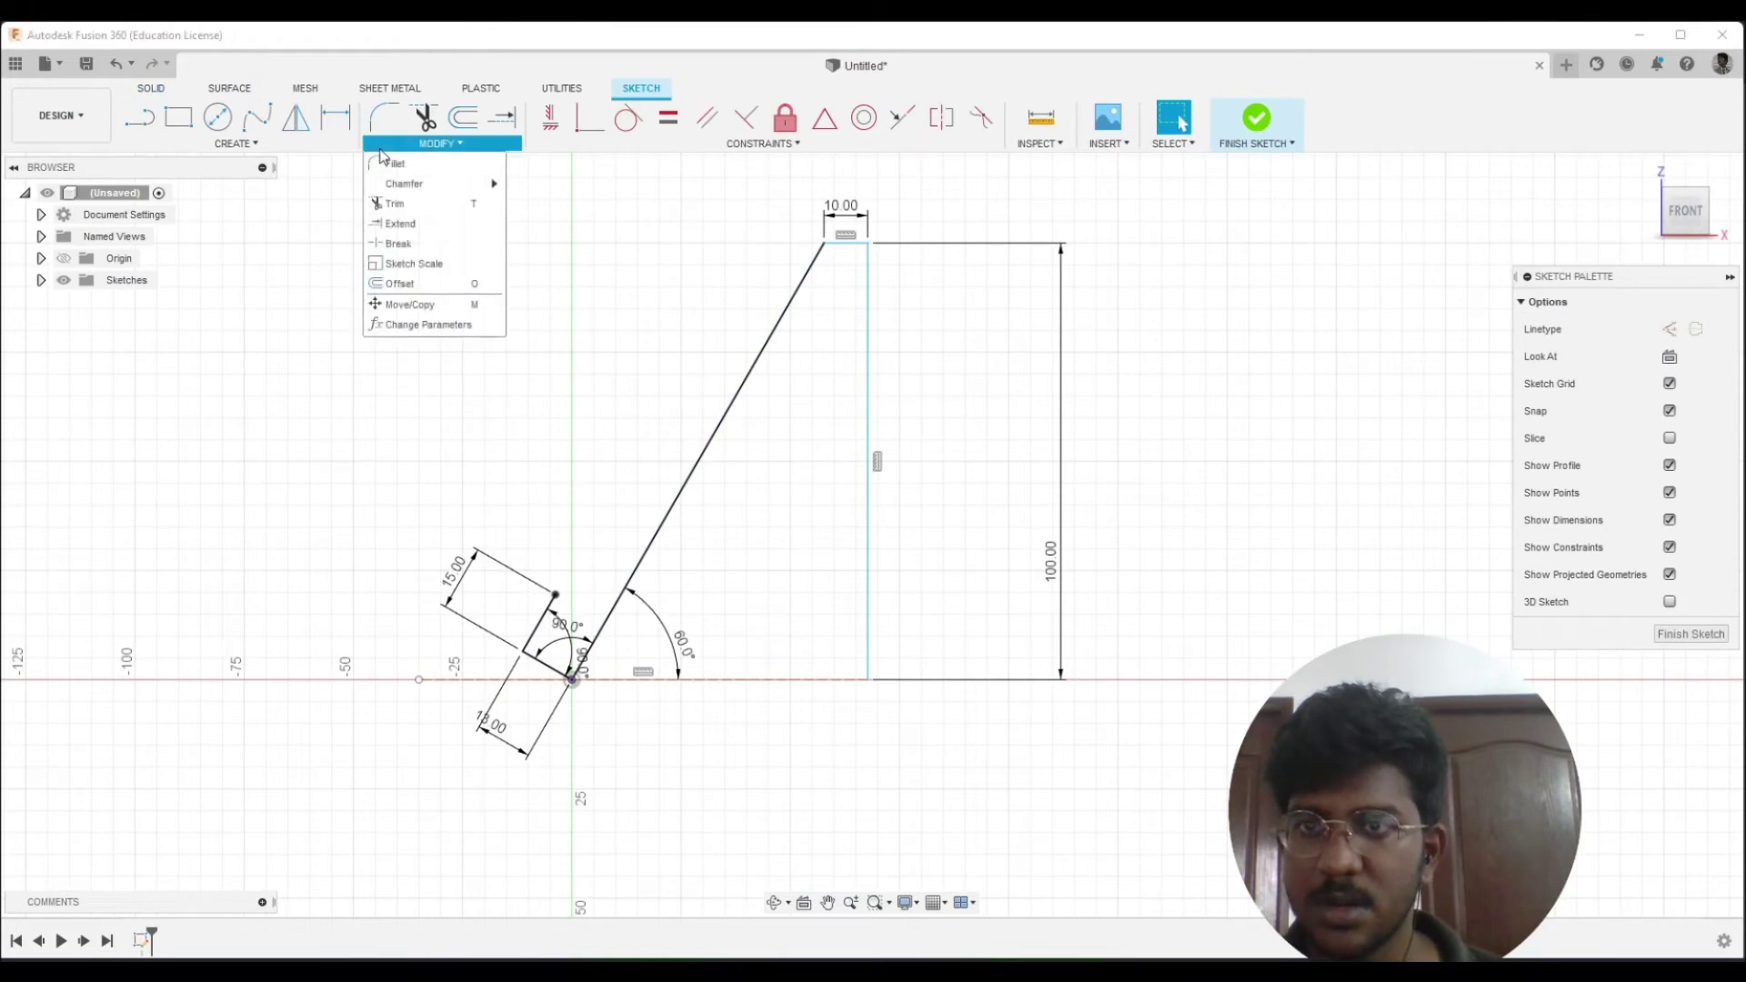
pyautogui.click(395, 283)
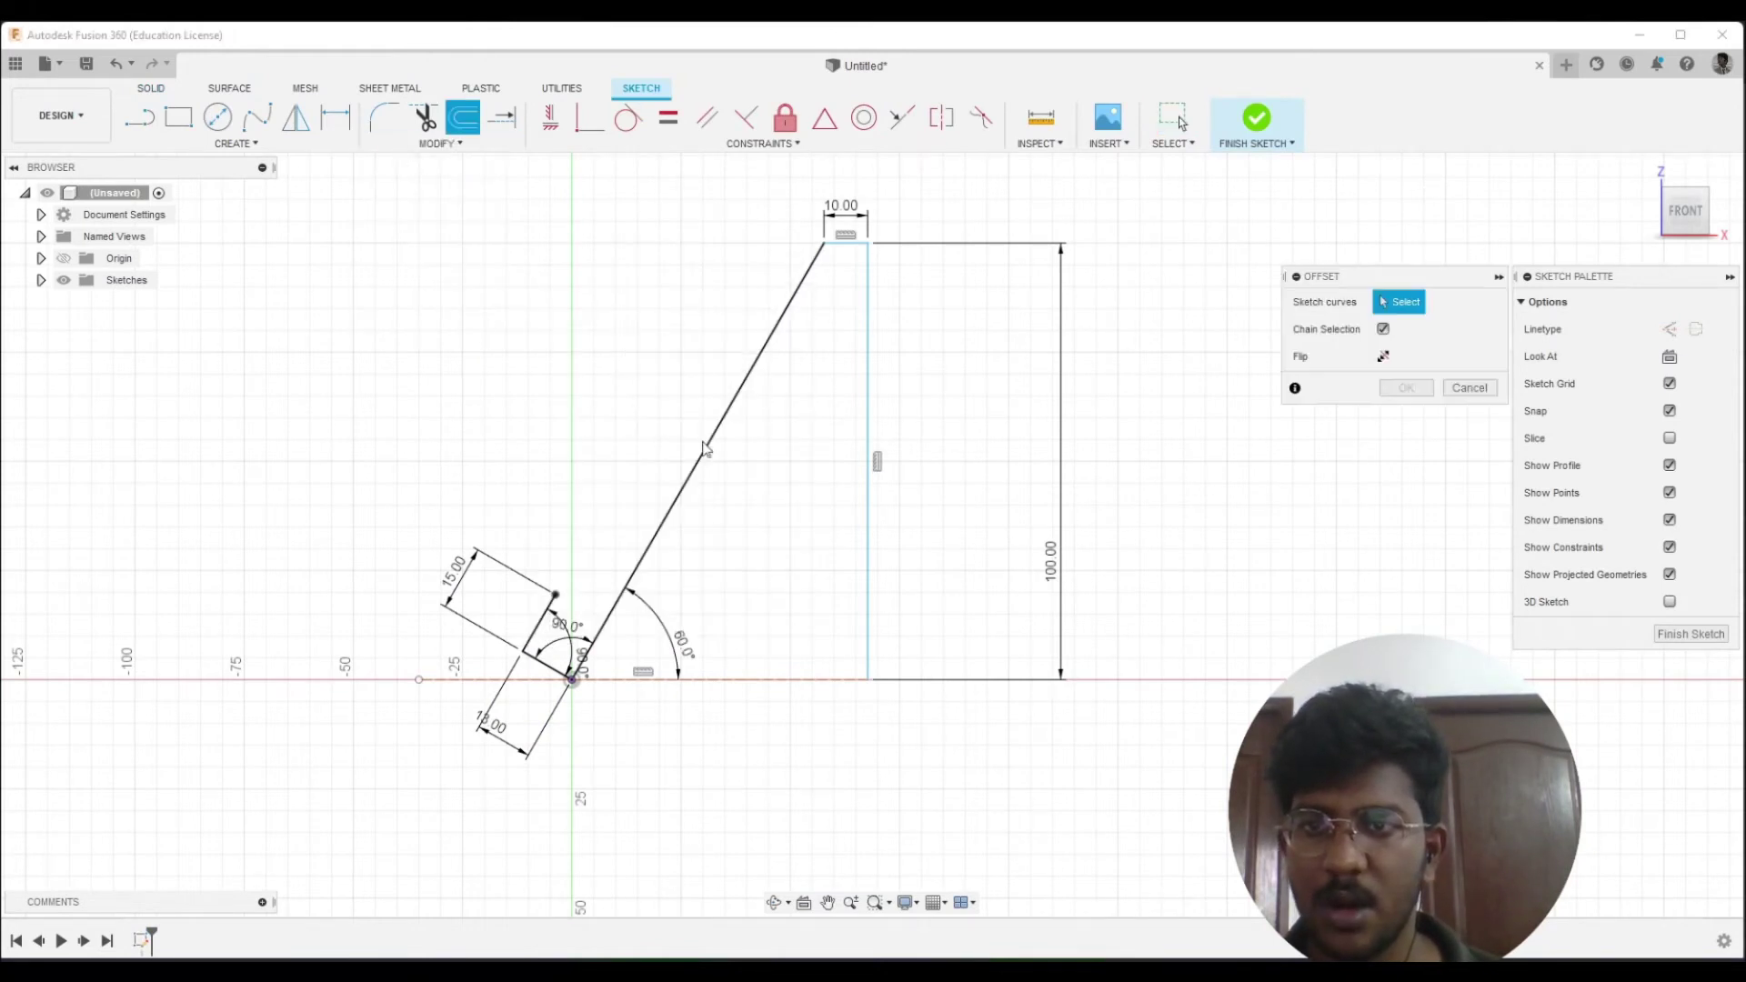
pyautogui.click(700, 457)
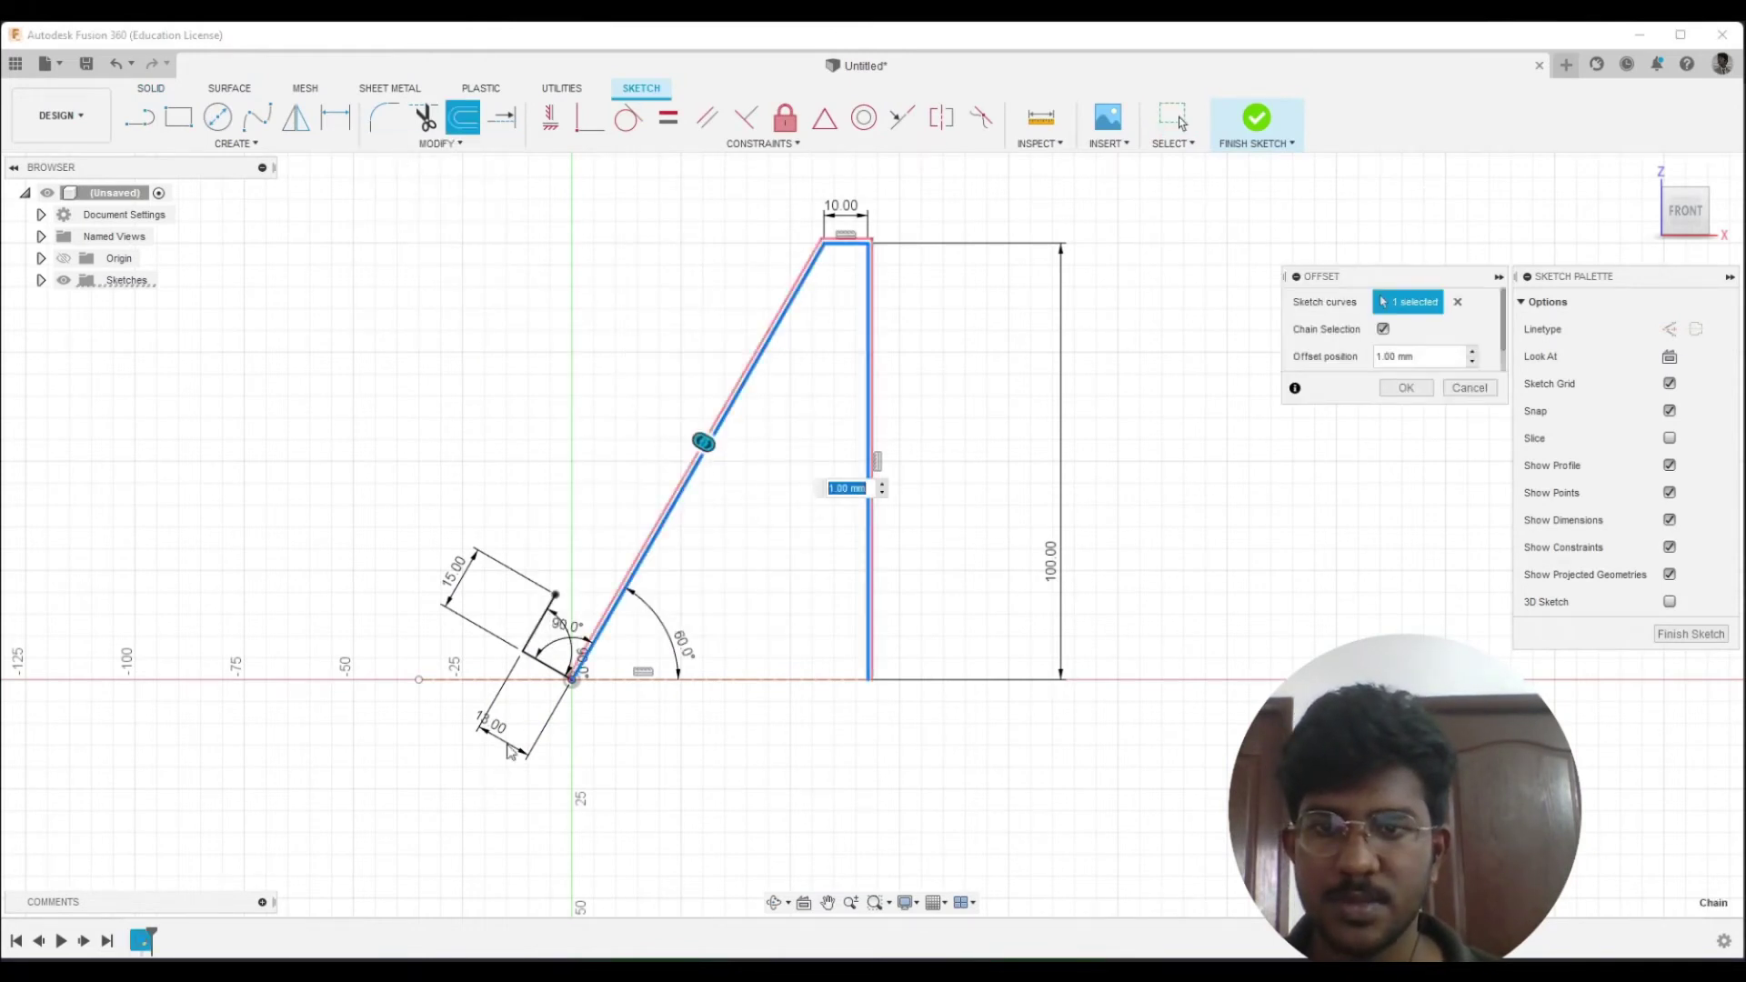
pyautogui.click(549, 664)
pyautogui.moveTo(549, 667); pyautogui.dragTo(543, 681)
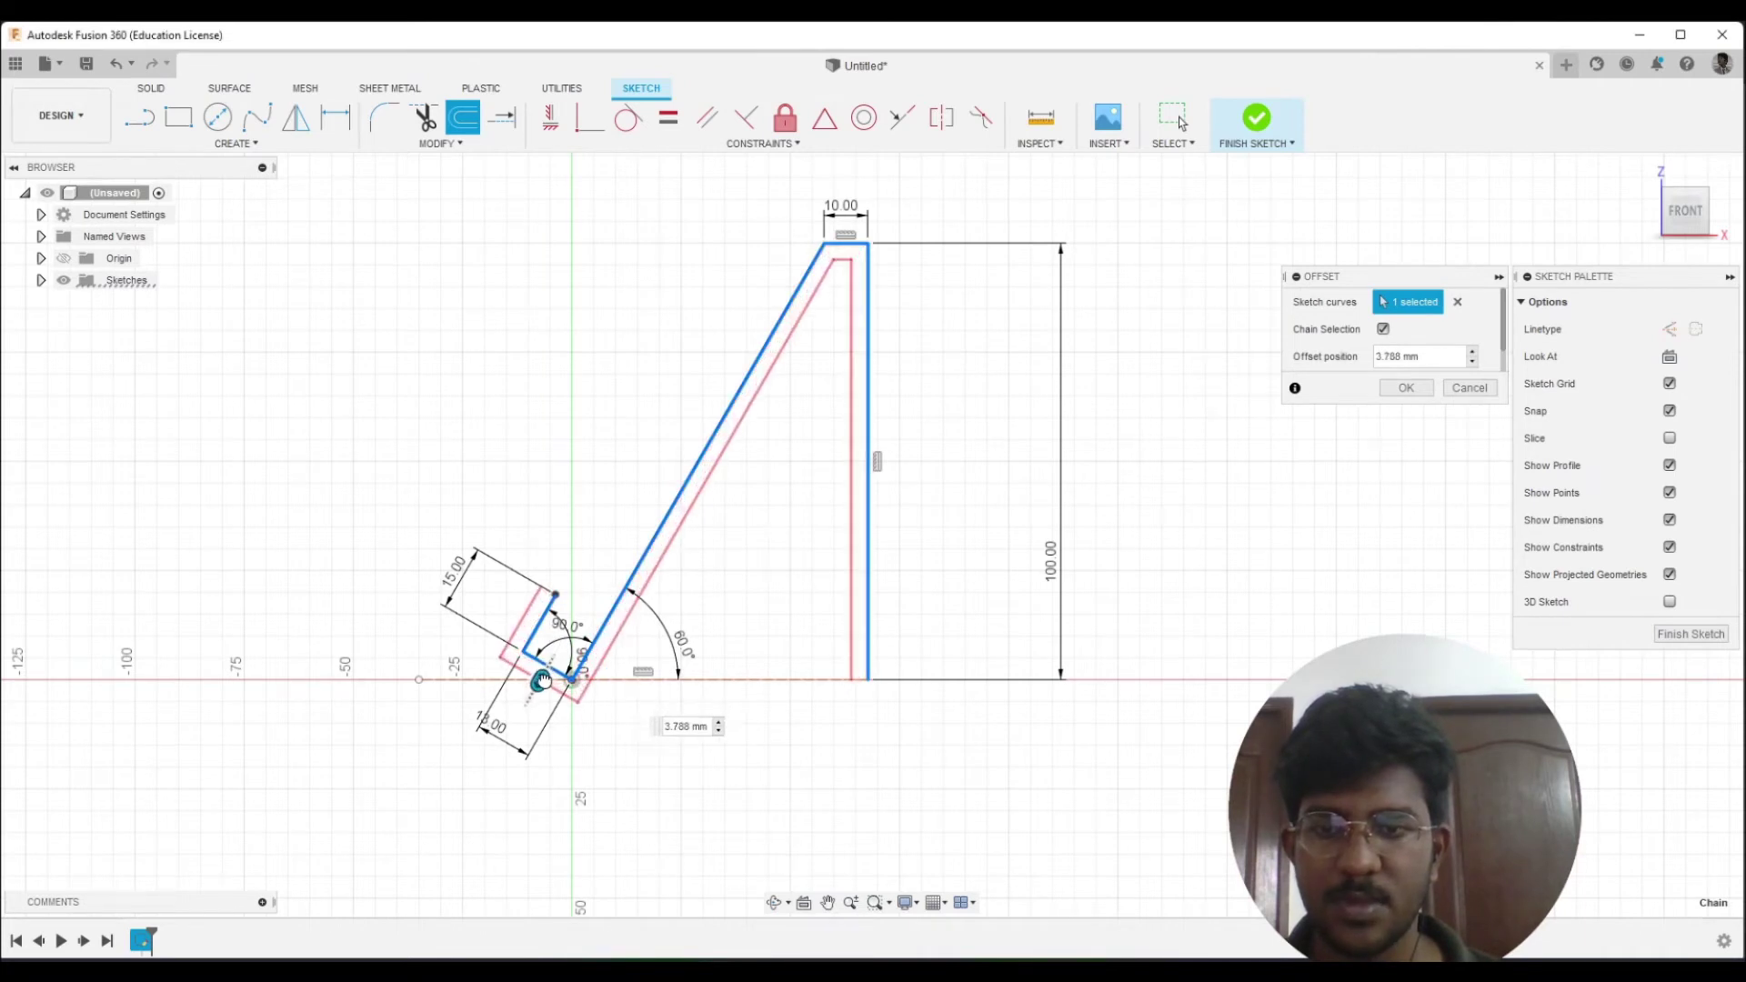
pyautogui.write('2')
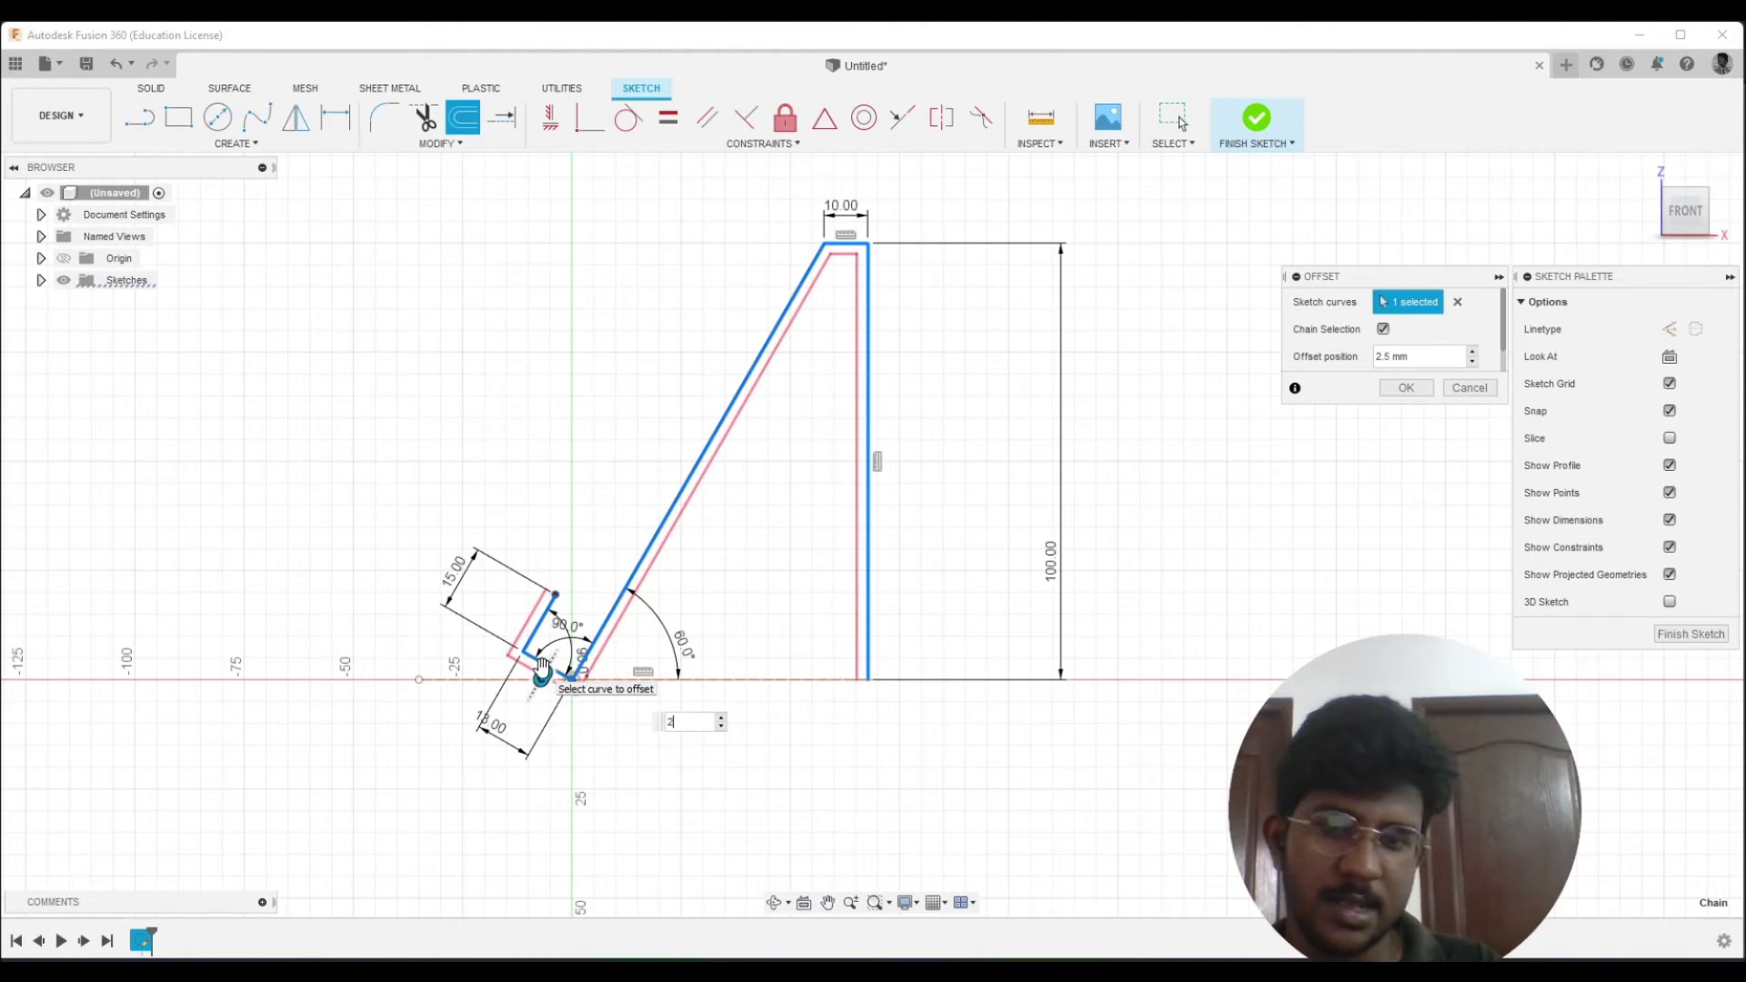
pyautogui.write('3')
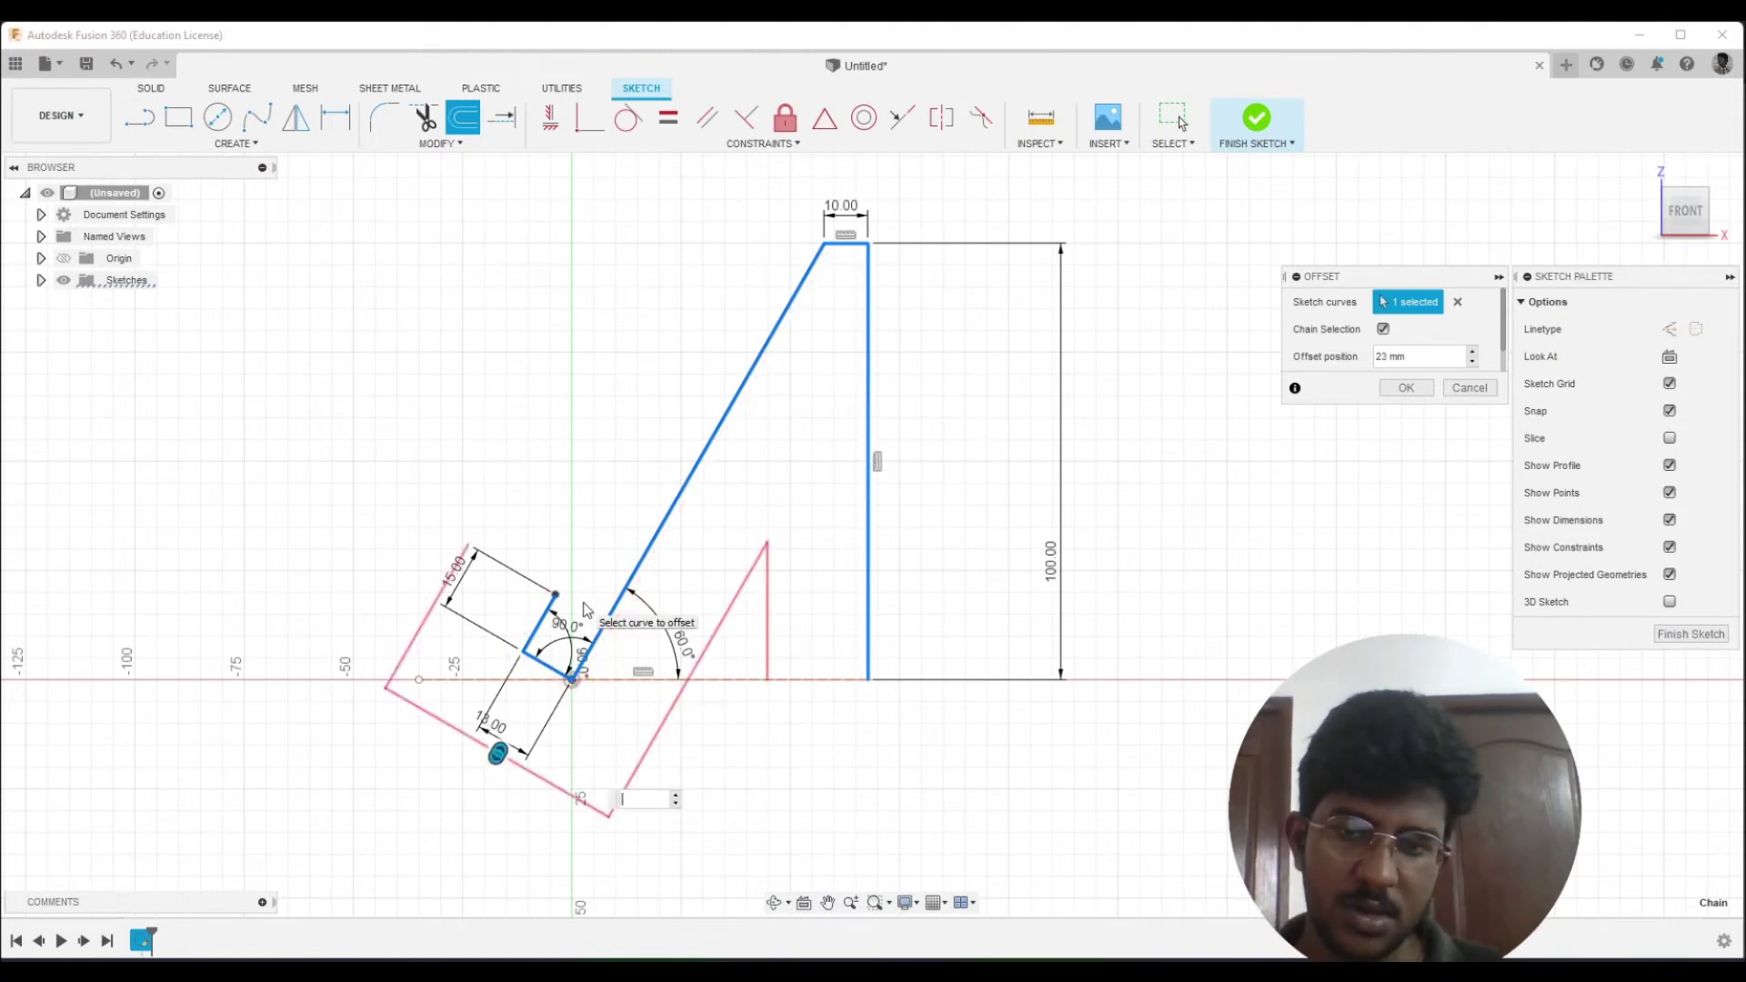
pyautogui.write('3')
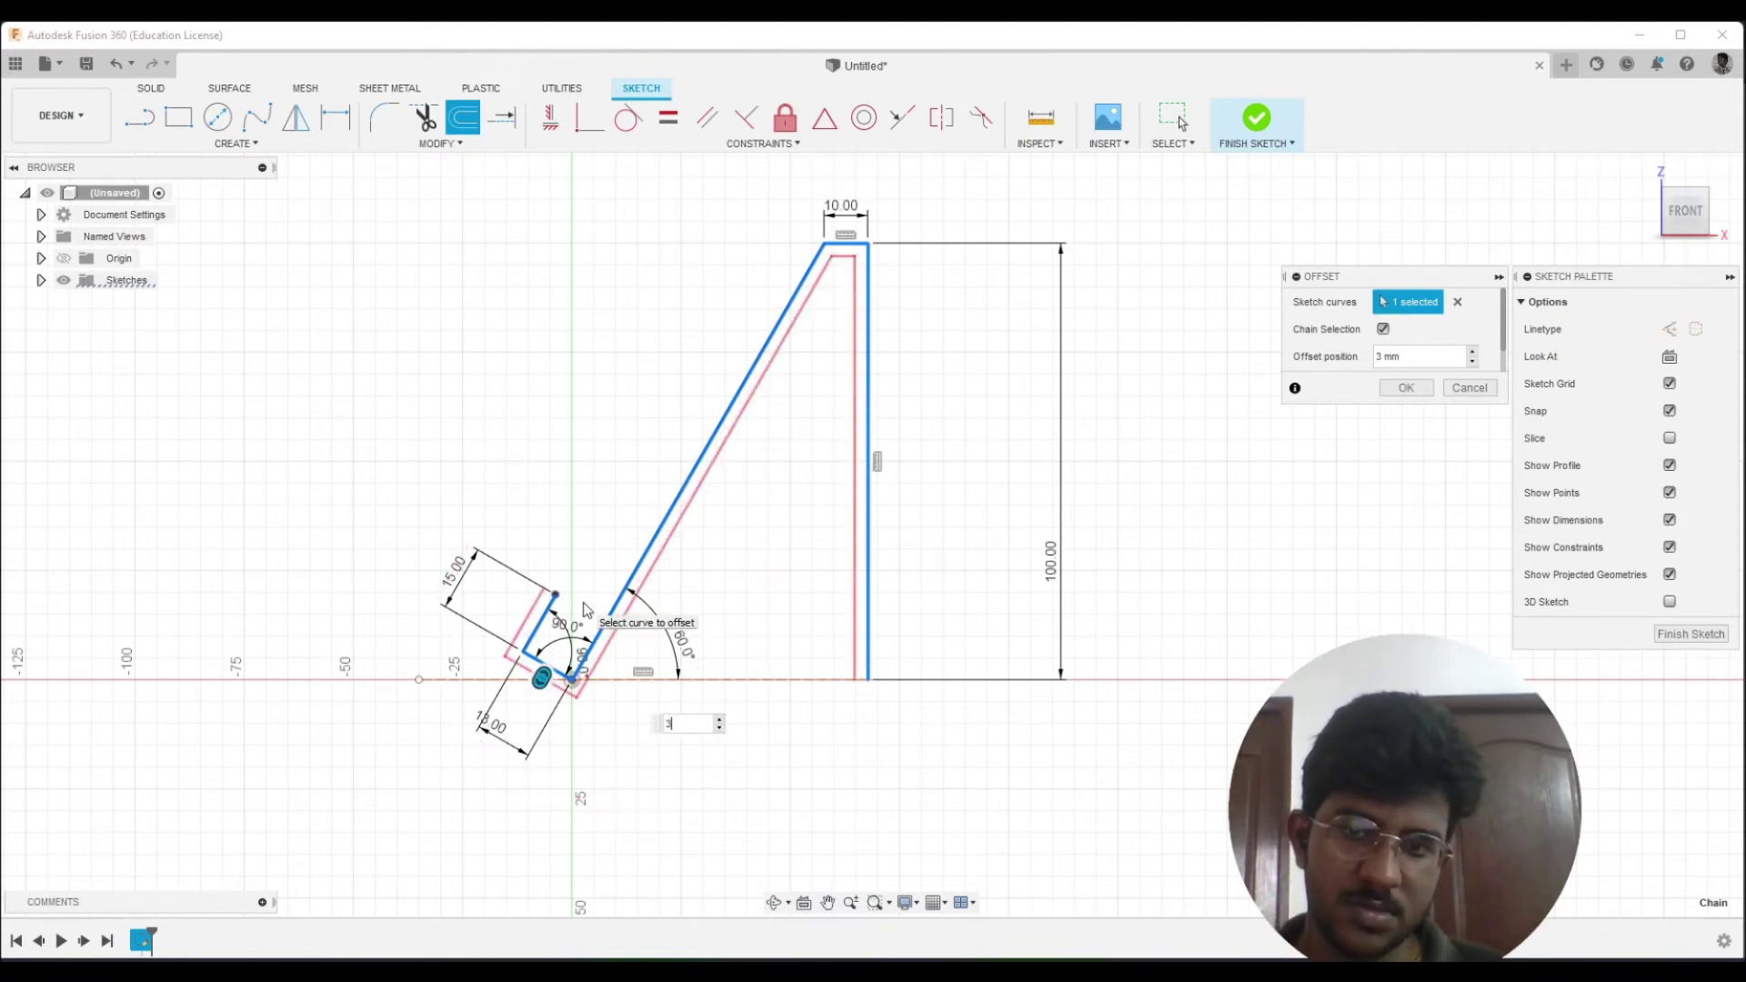
pyautogui.press('Return')
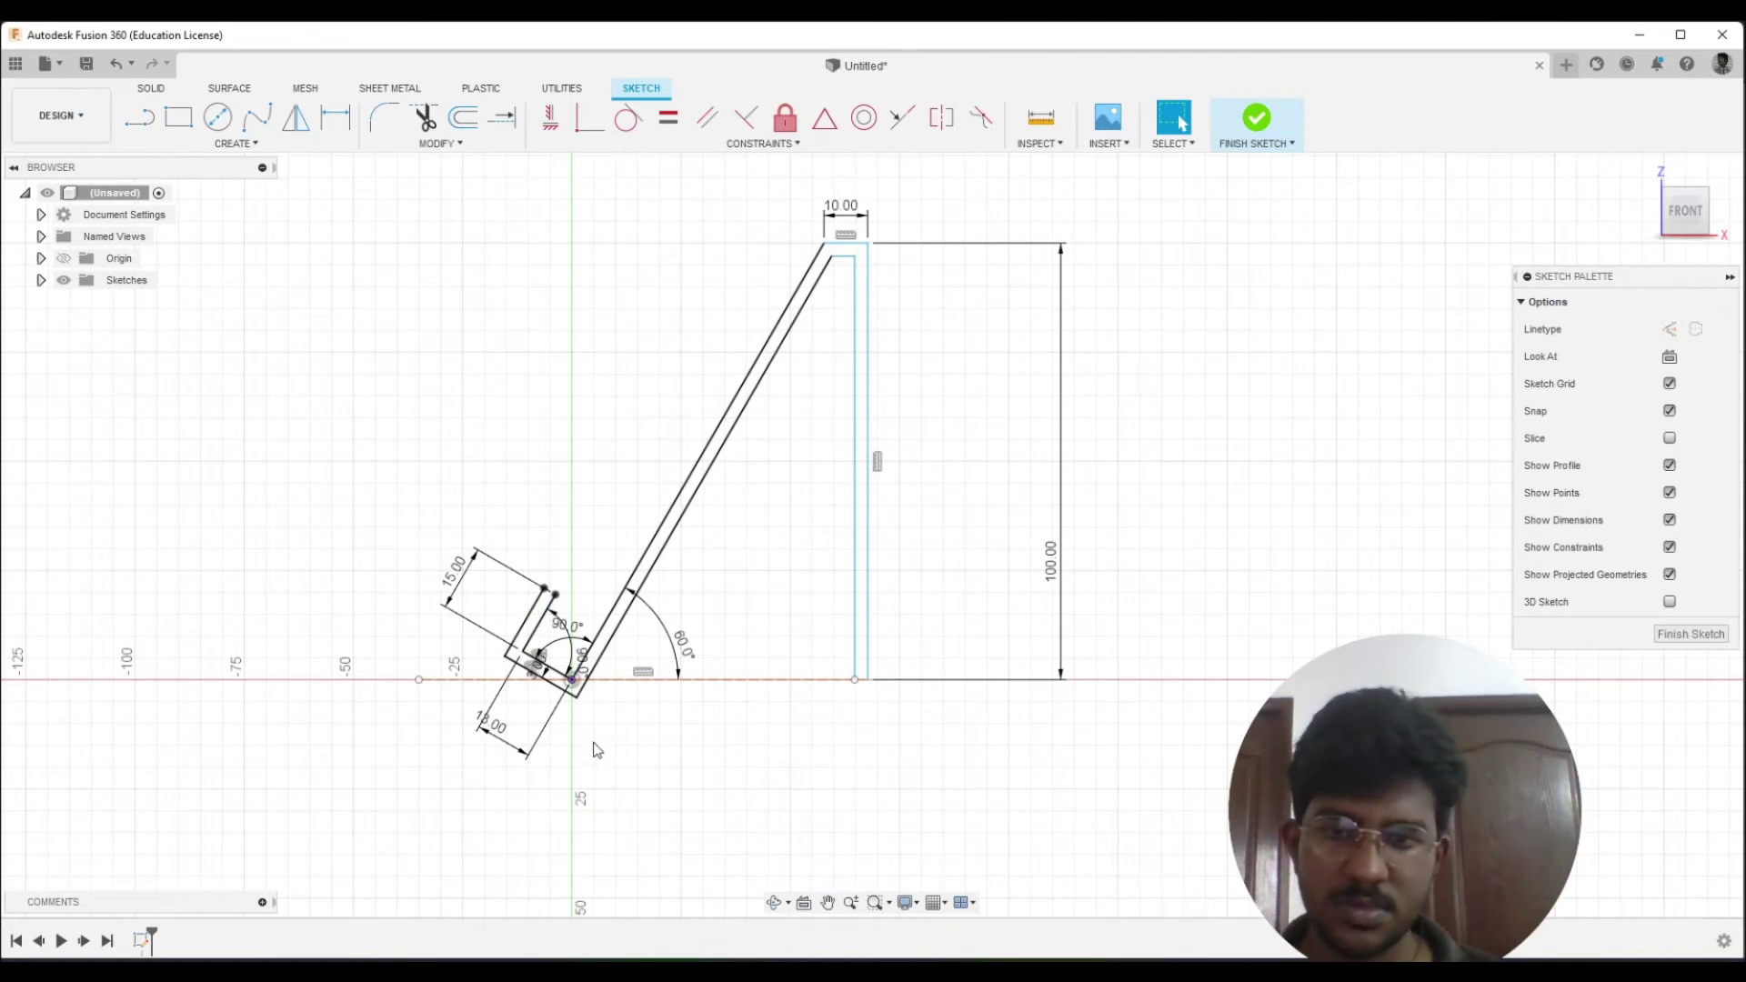
pyautogui.click(578, 699)
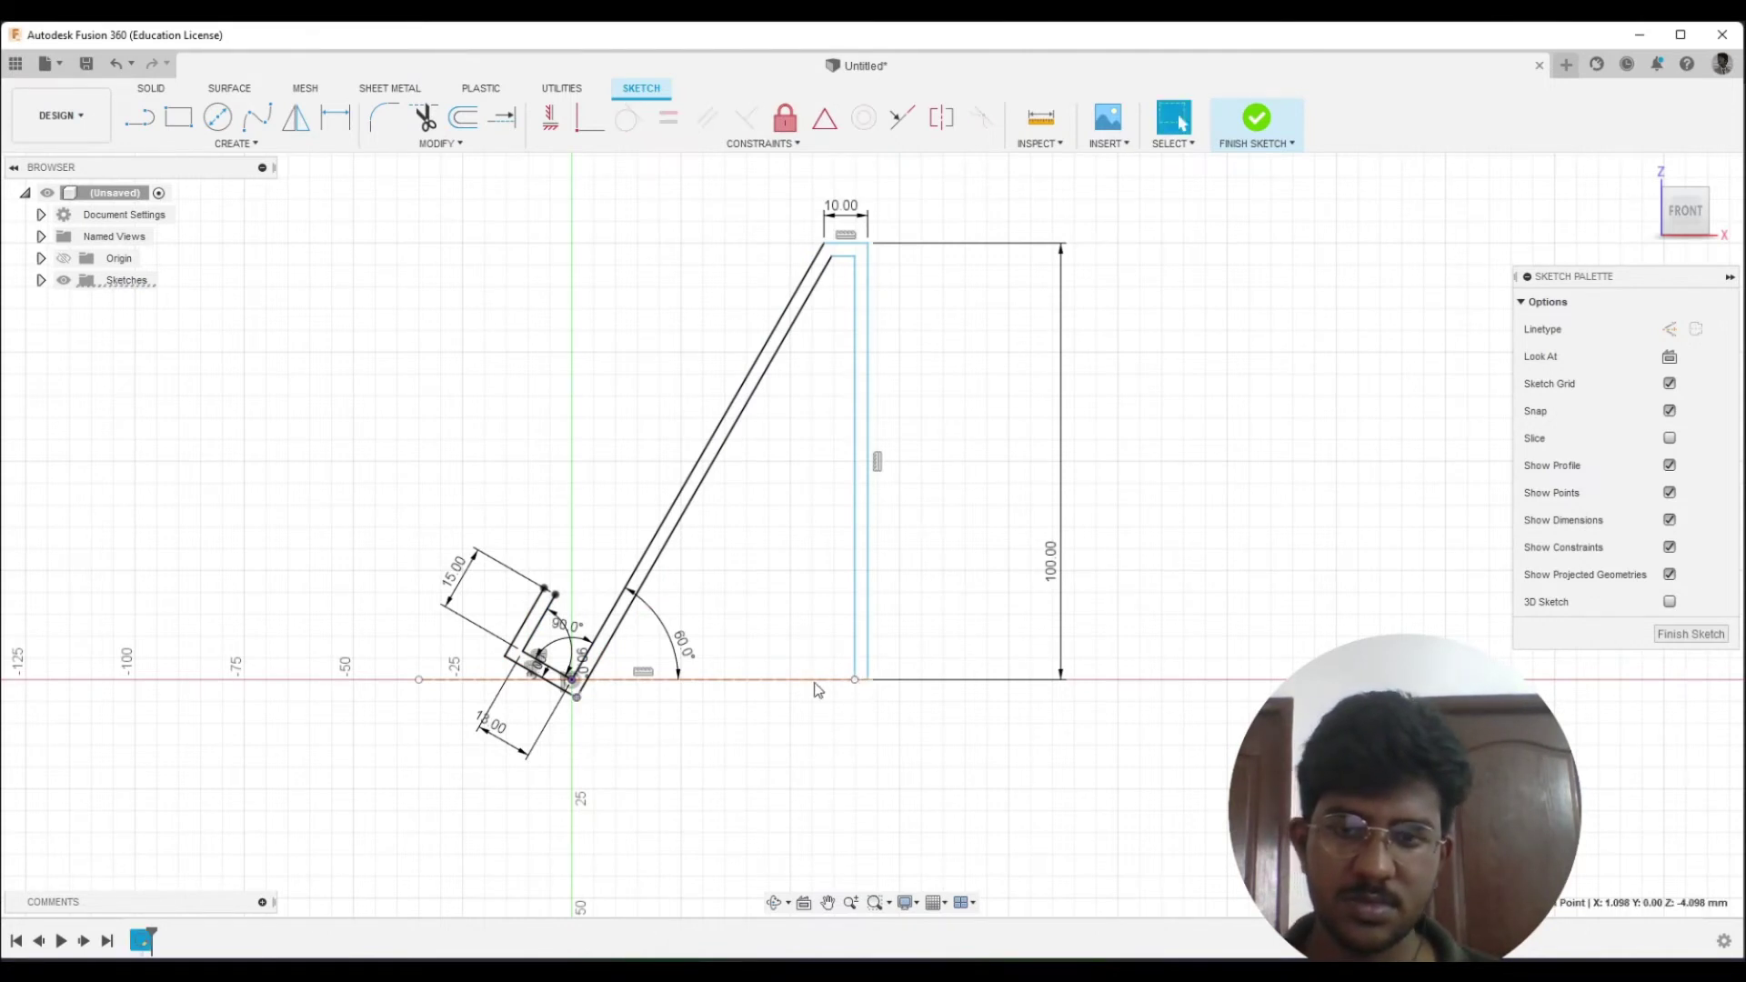
# Draw a closing line along the base from the hook's corner to the vertical wall's foot
pyautogui.press('l')
pyautogui.click(575, 698)
pyautogui.click(867, 699)
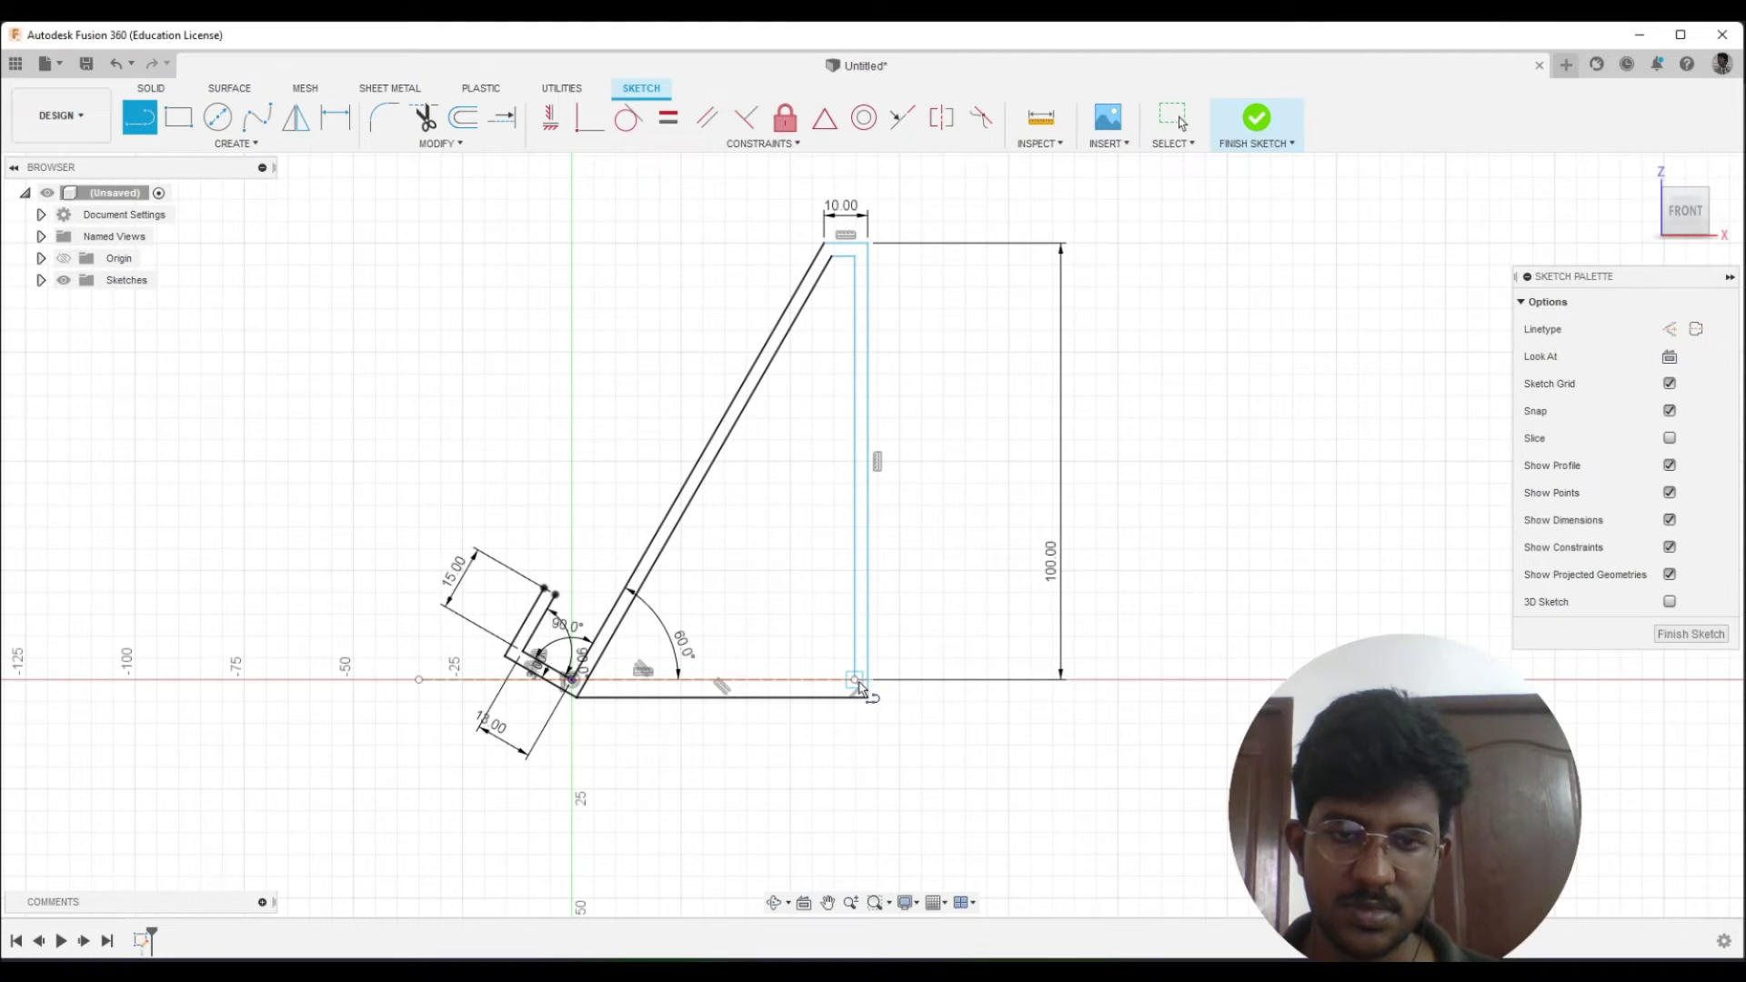
pyautogui.click(856, 682)
pyautogui.press('Escape')
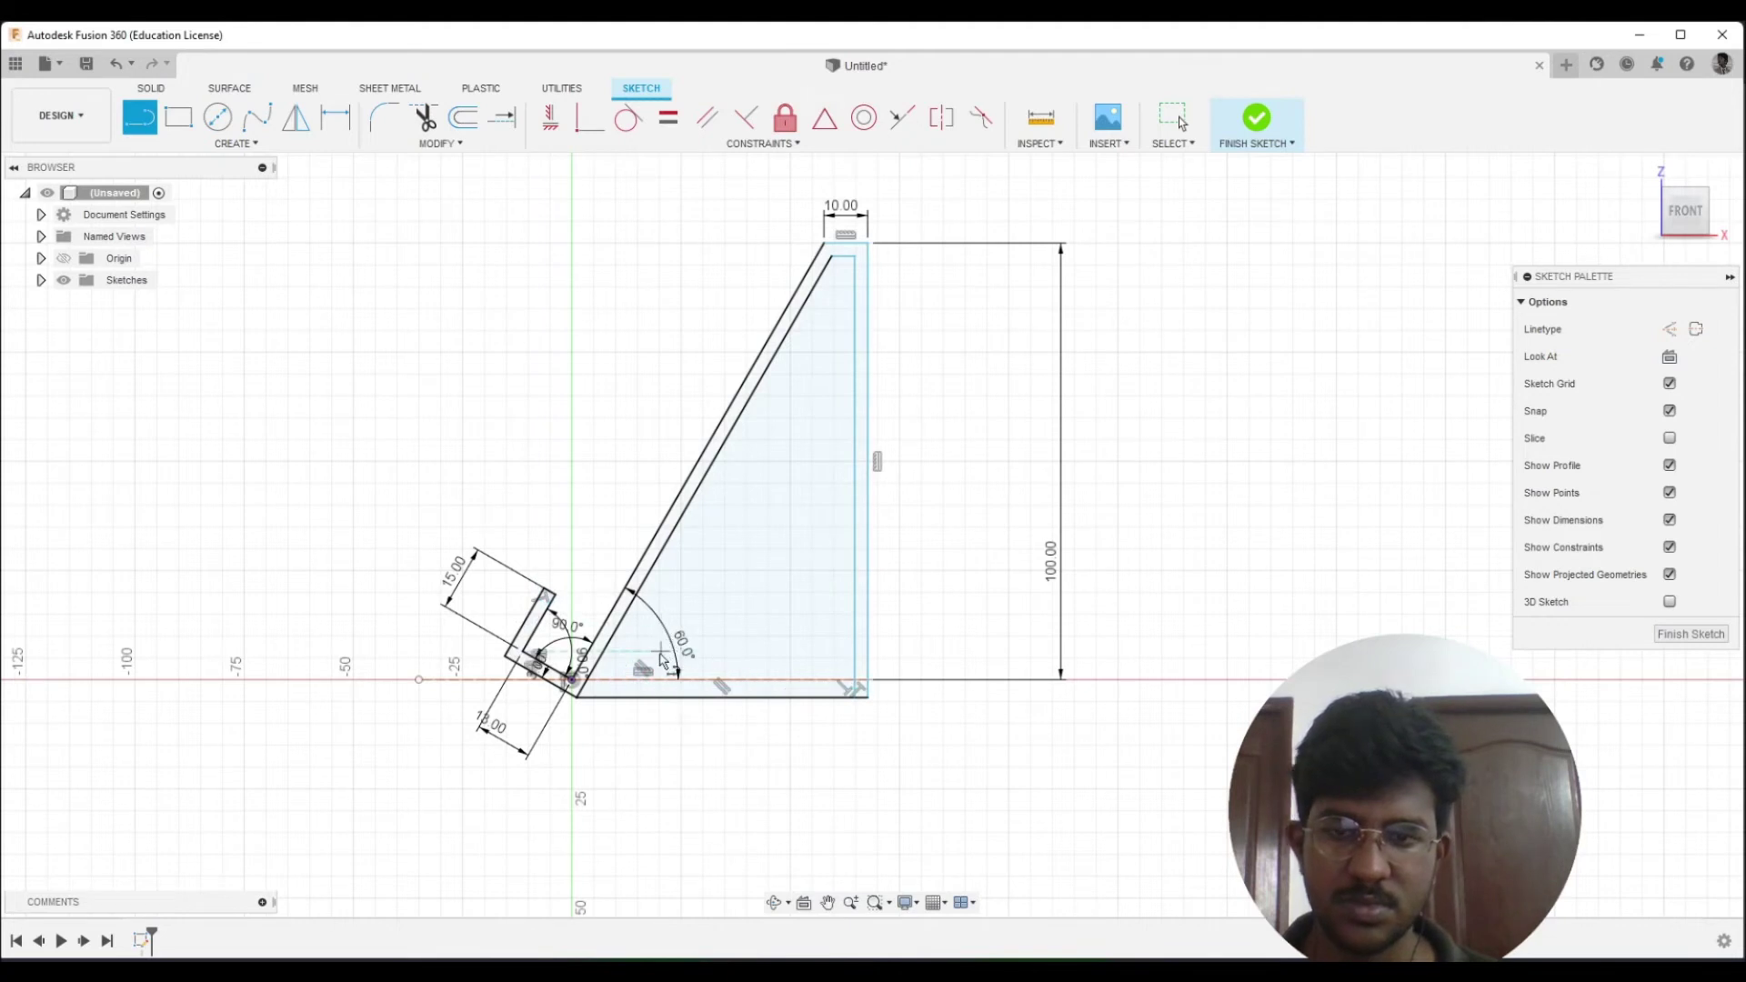
# Trim away the triangle's bottom edge so the A-shape is open at its base
pyautogui.press('t')
pyautogui.click(675, 700)
pyautogui.click(692, 705)
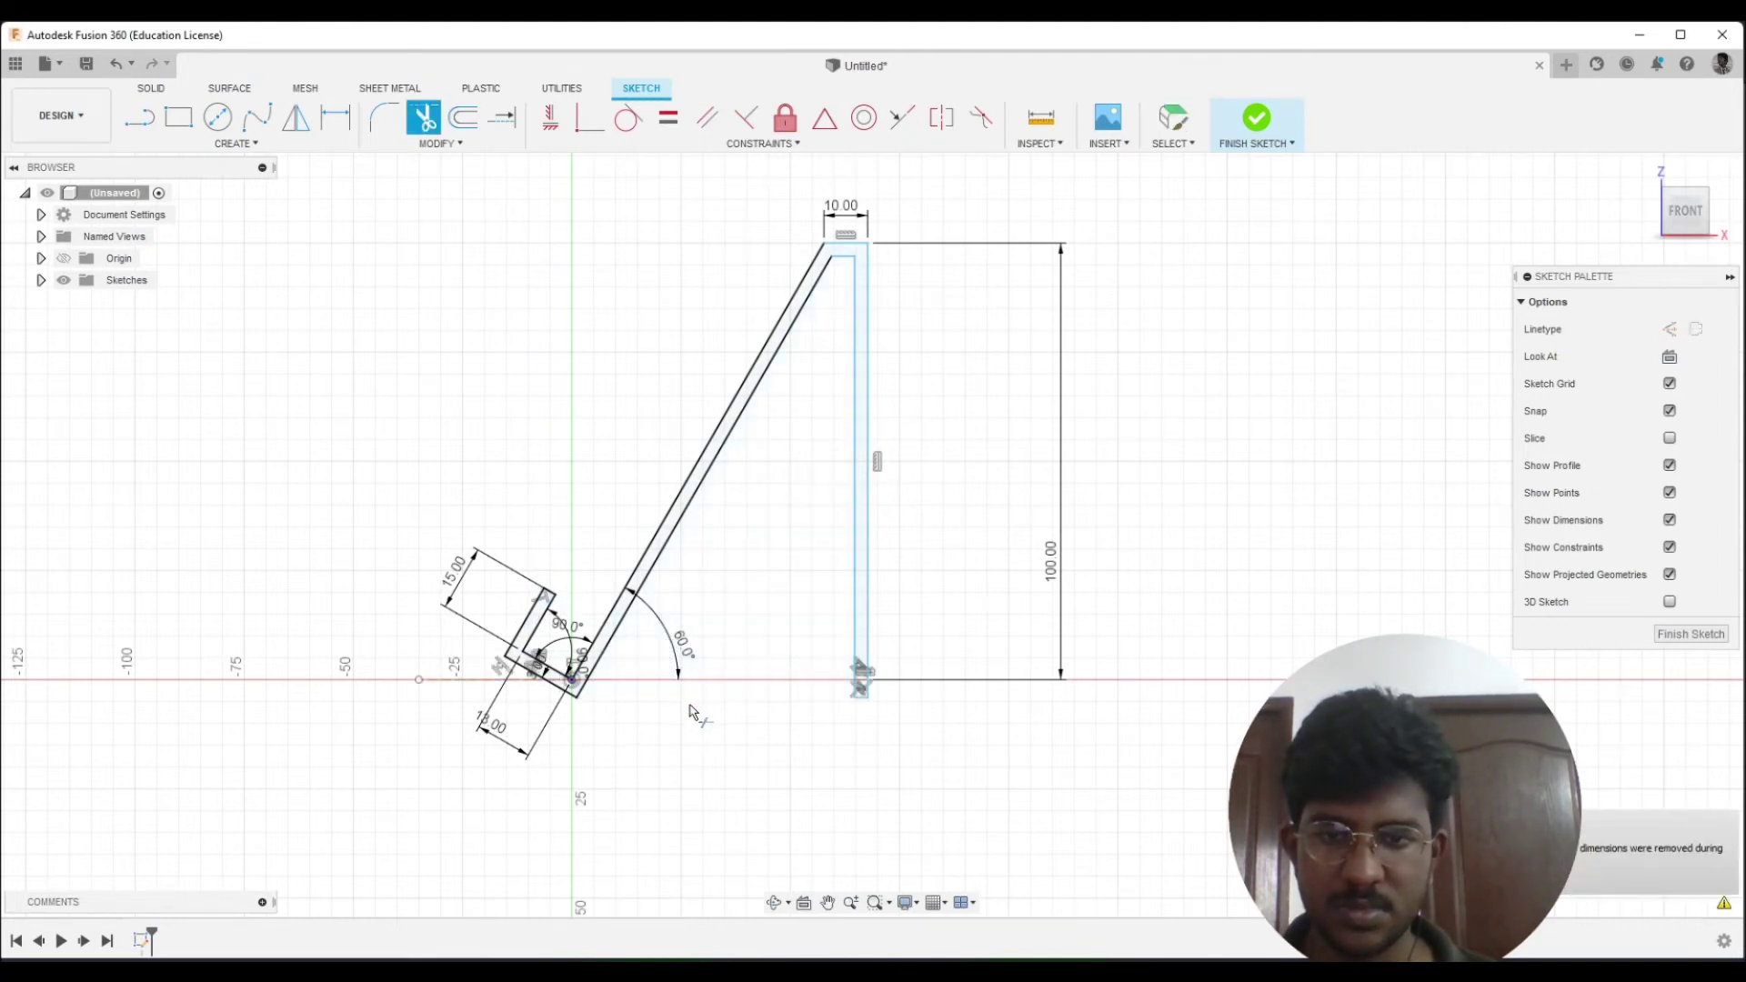
pyautogui.hotkey('ctrl', 'z')
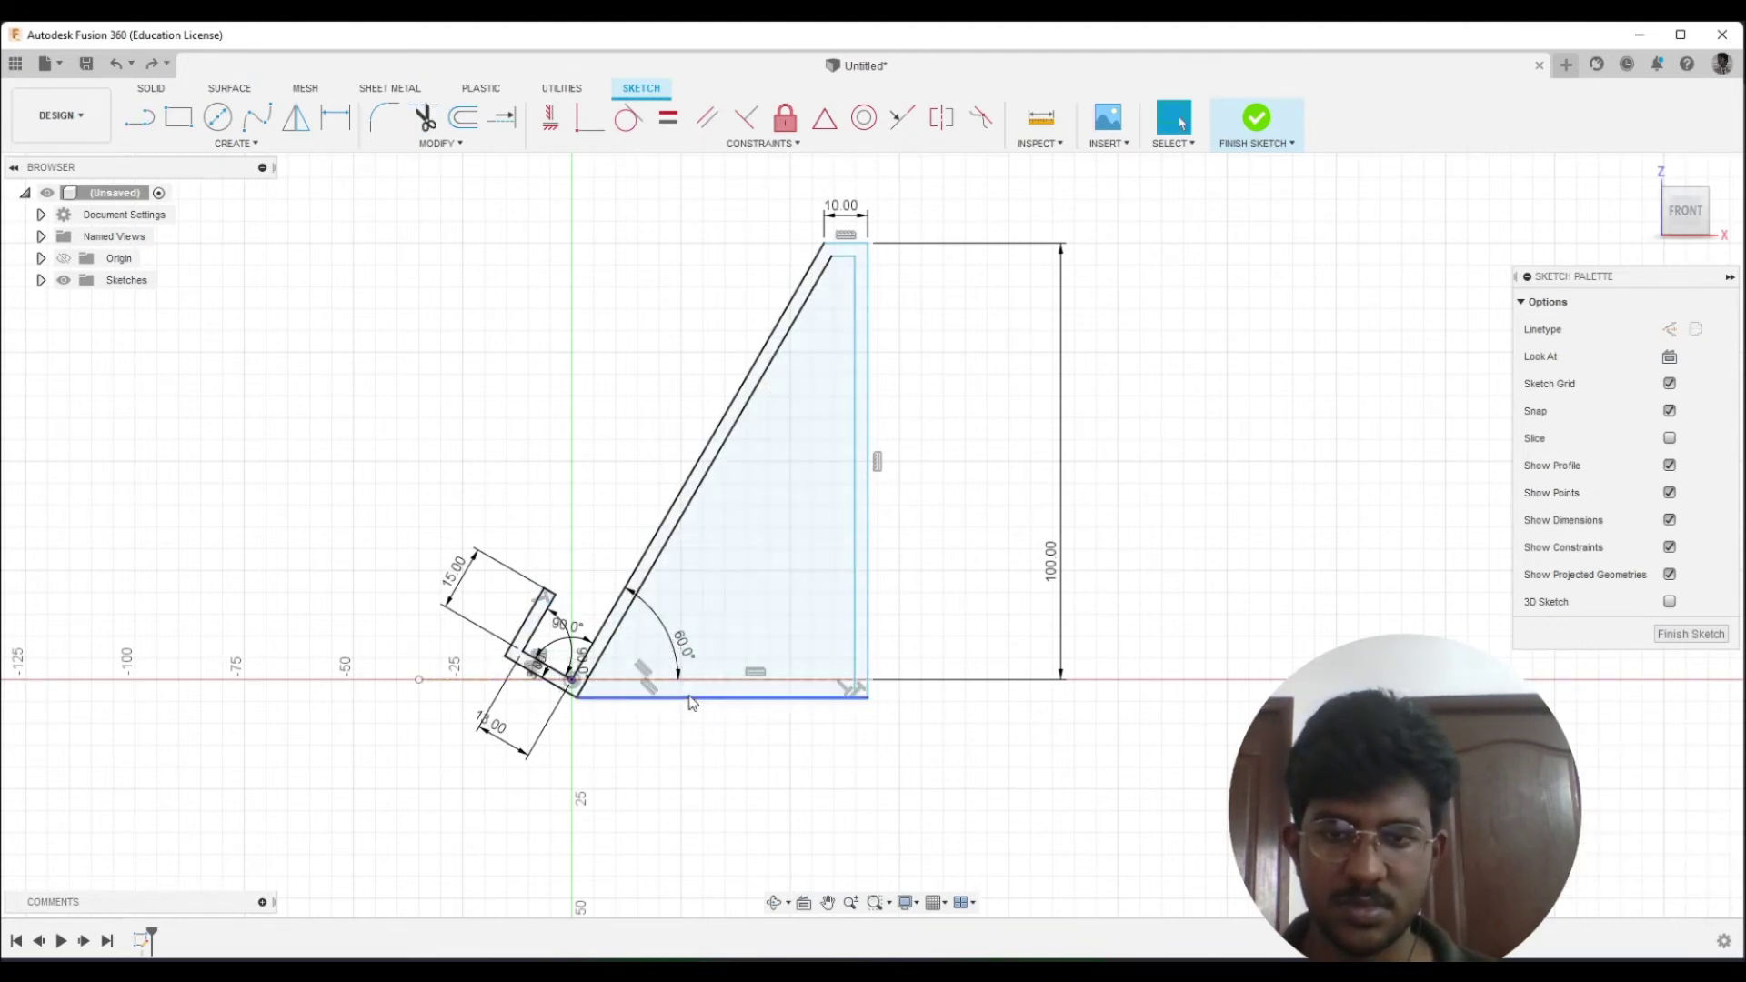
pyautogui.press('t')
pyautogui.click(689, 699)
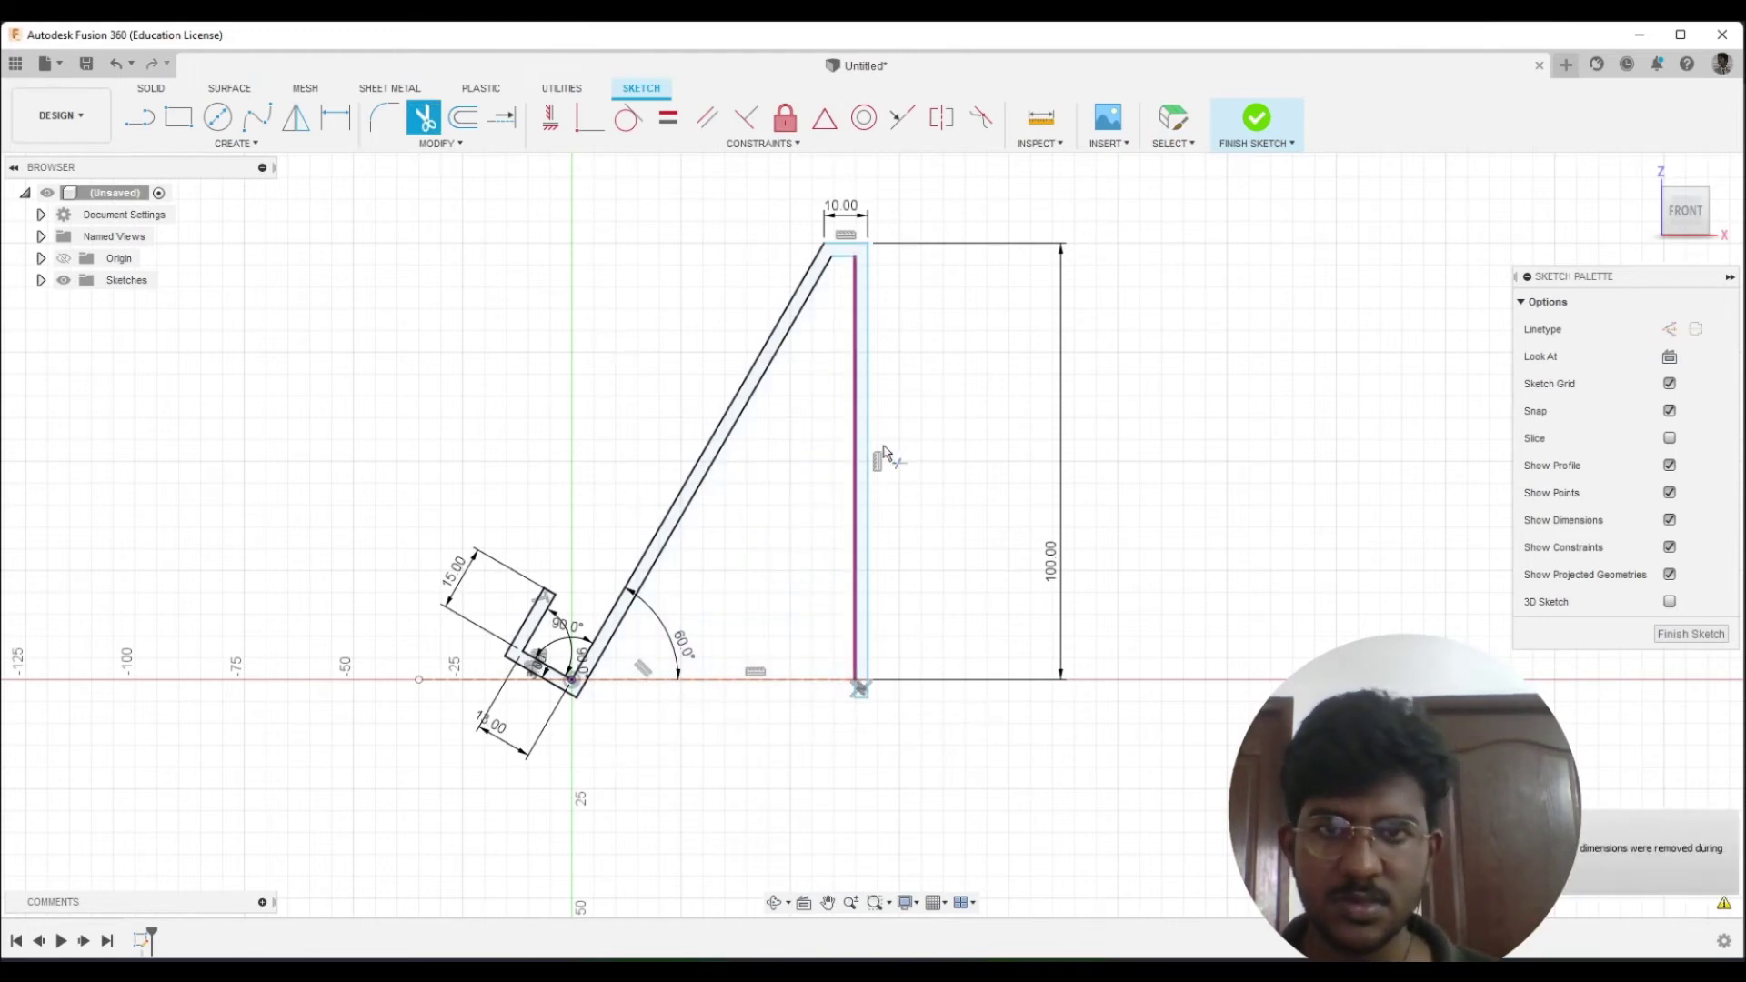
# Zoom in on the hooked base tab and bring up the sketch MODIFY menu
pyautogui.scroll(2, 648, 665)
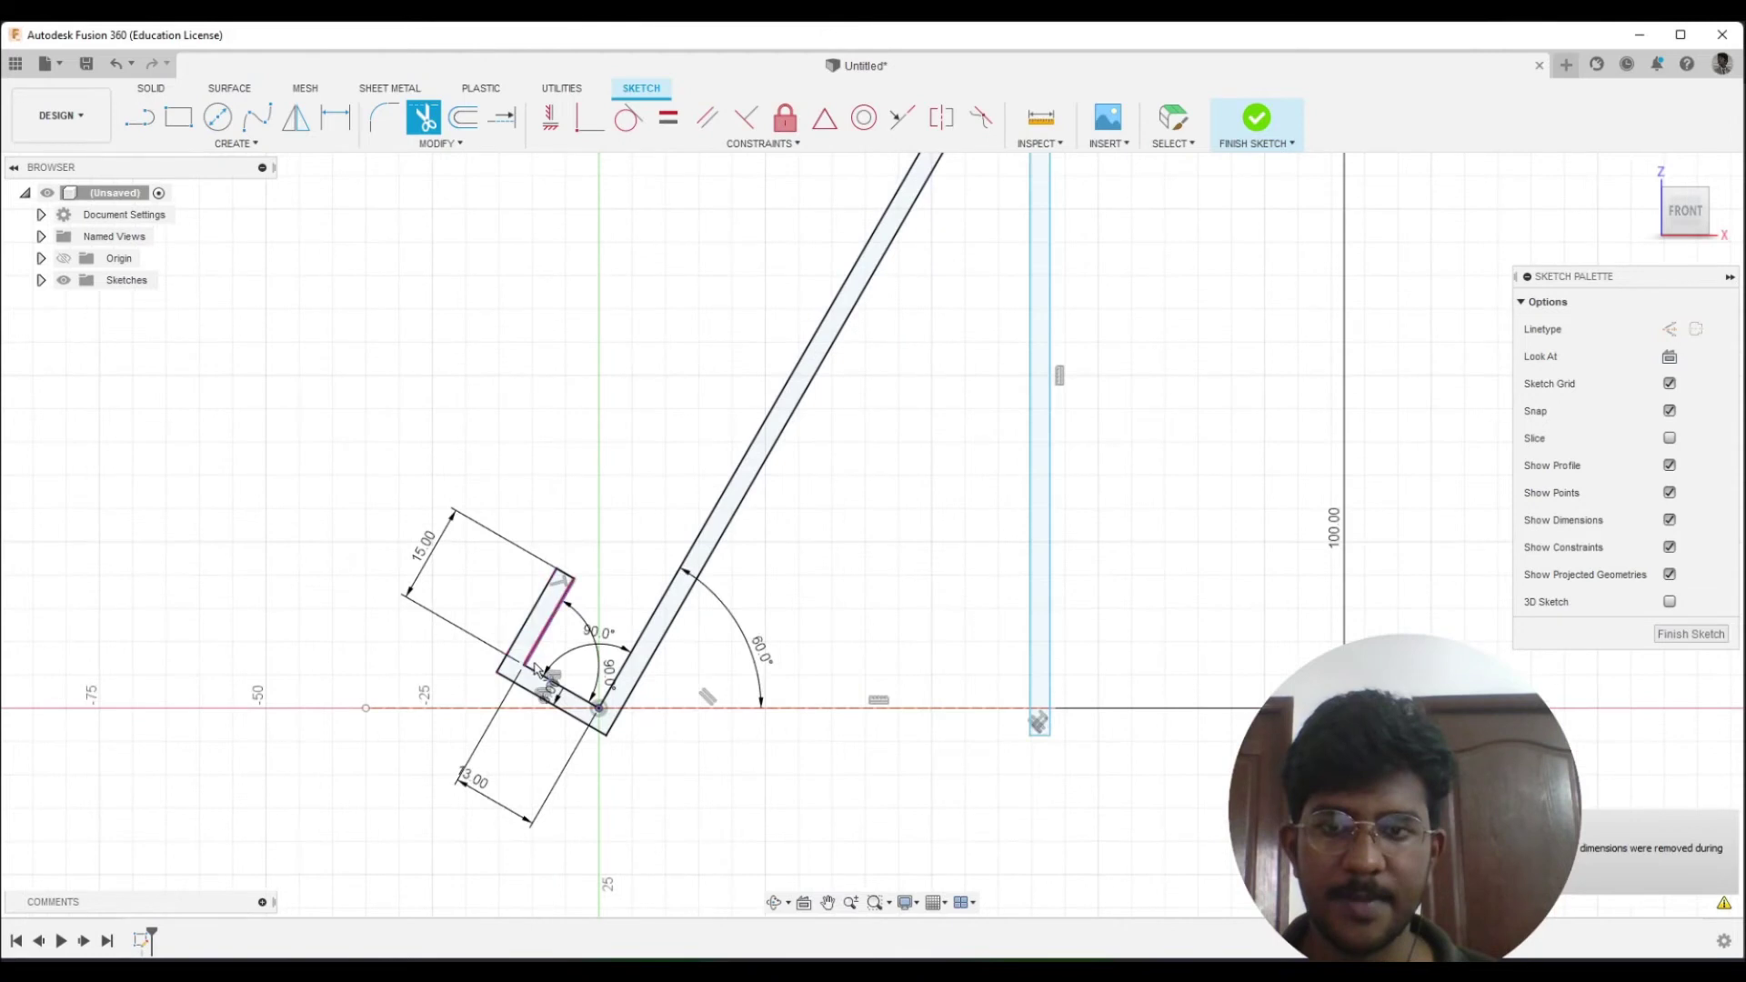
pyautogui.scroll(5, 647, 665)
pyautogui.scroll(-2, 719, 632)
pyautogui.scroll(-1, 705, 635)
pyautogui.scroll(-1, 699, 636)
pyautogui.scroll(-1, 699, 636)
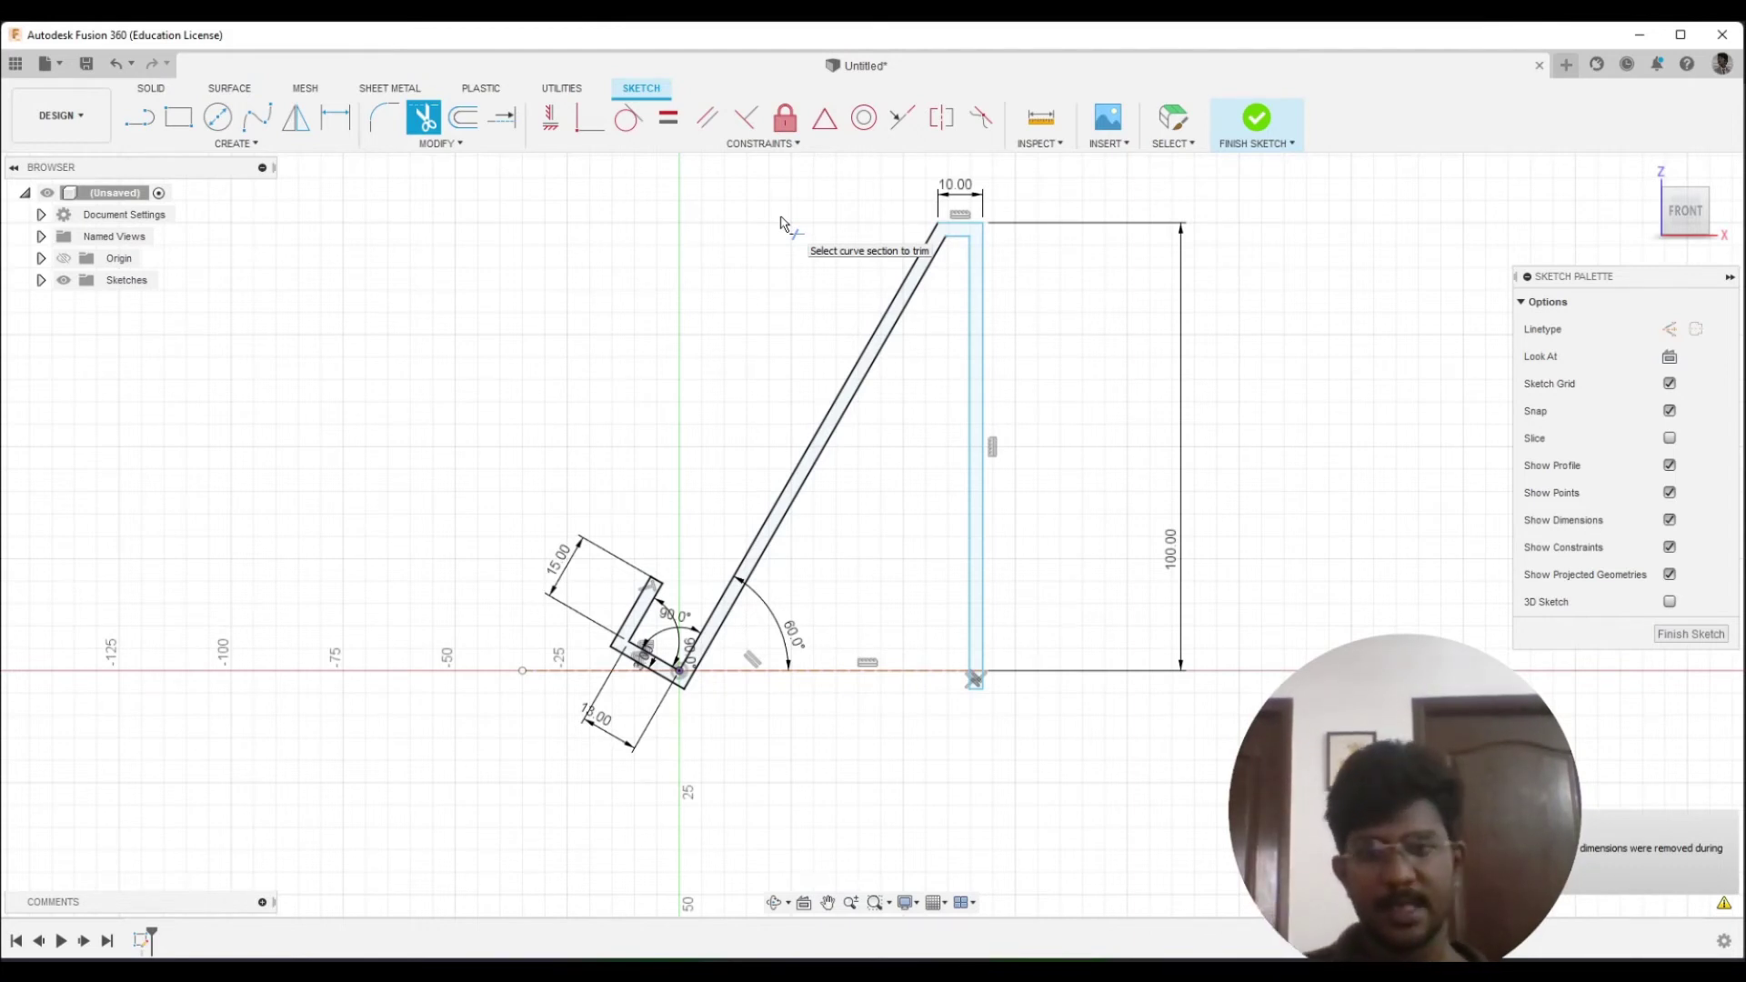
pyautogui.scroll(3, 564, 673)
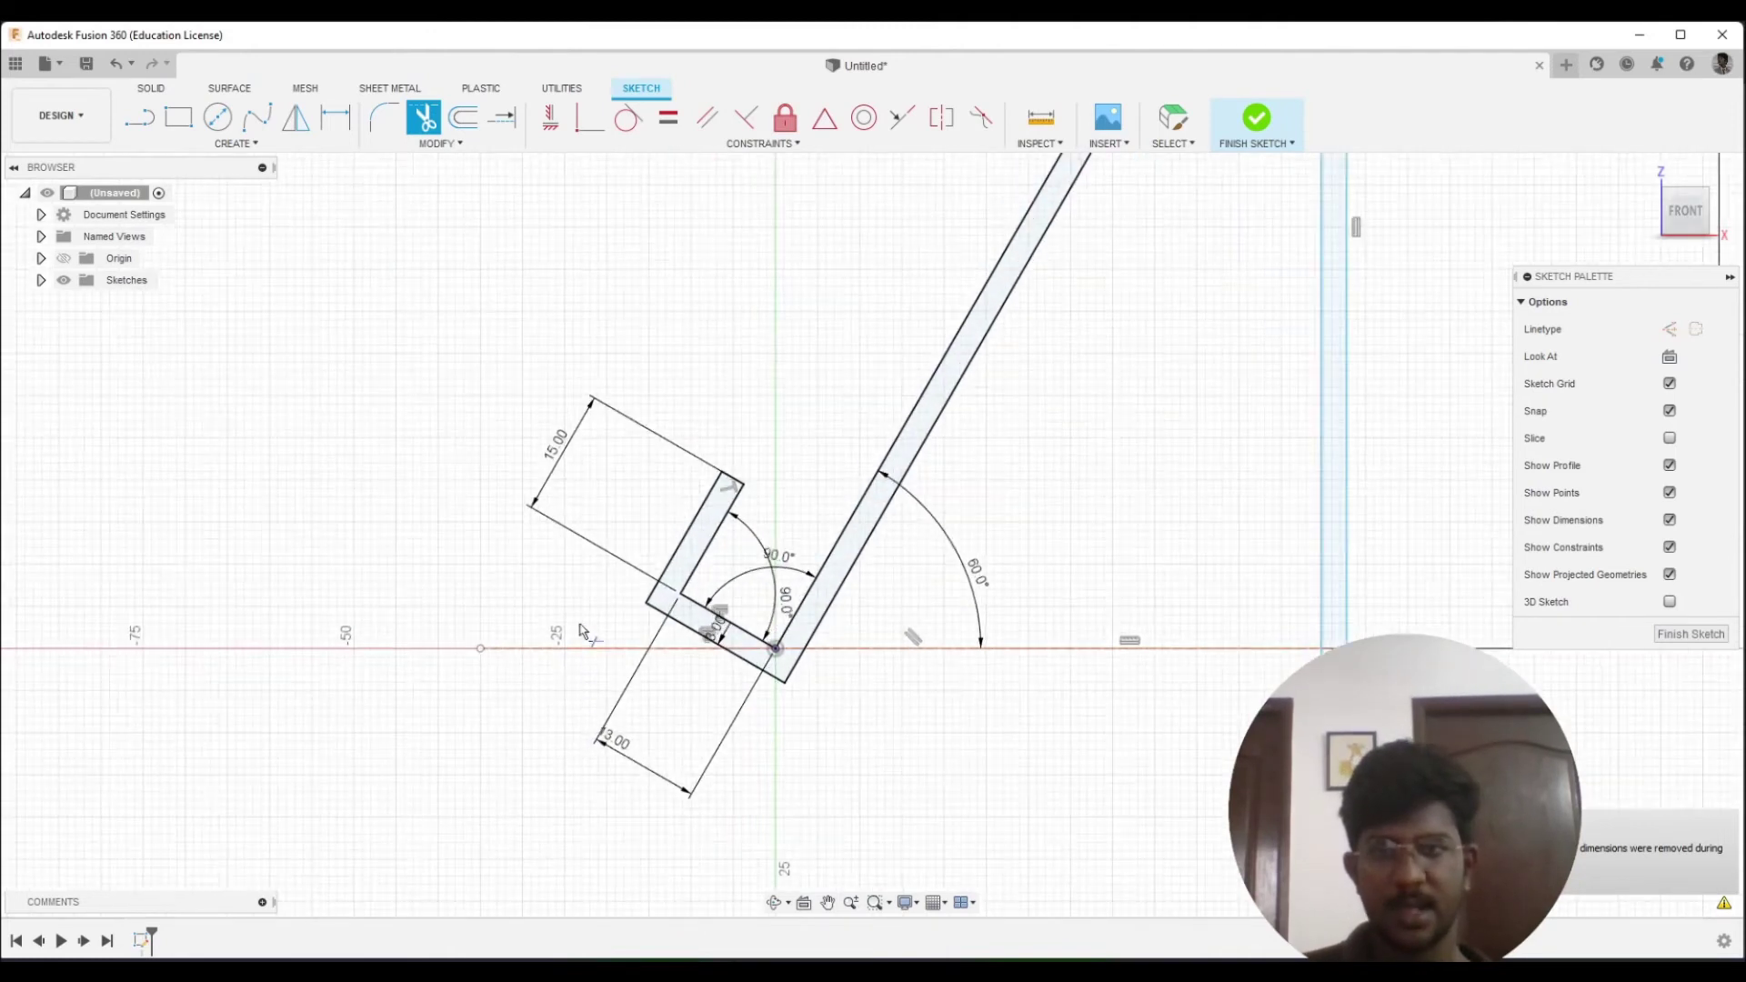
pyautogui.scroll(2, 564, 673)
pyautogui.click(444, 144)
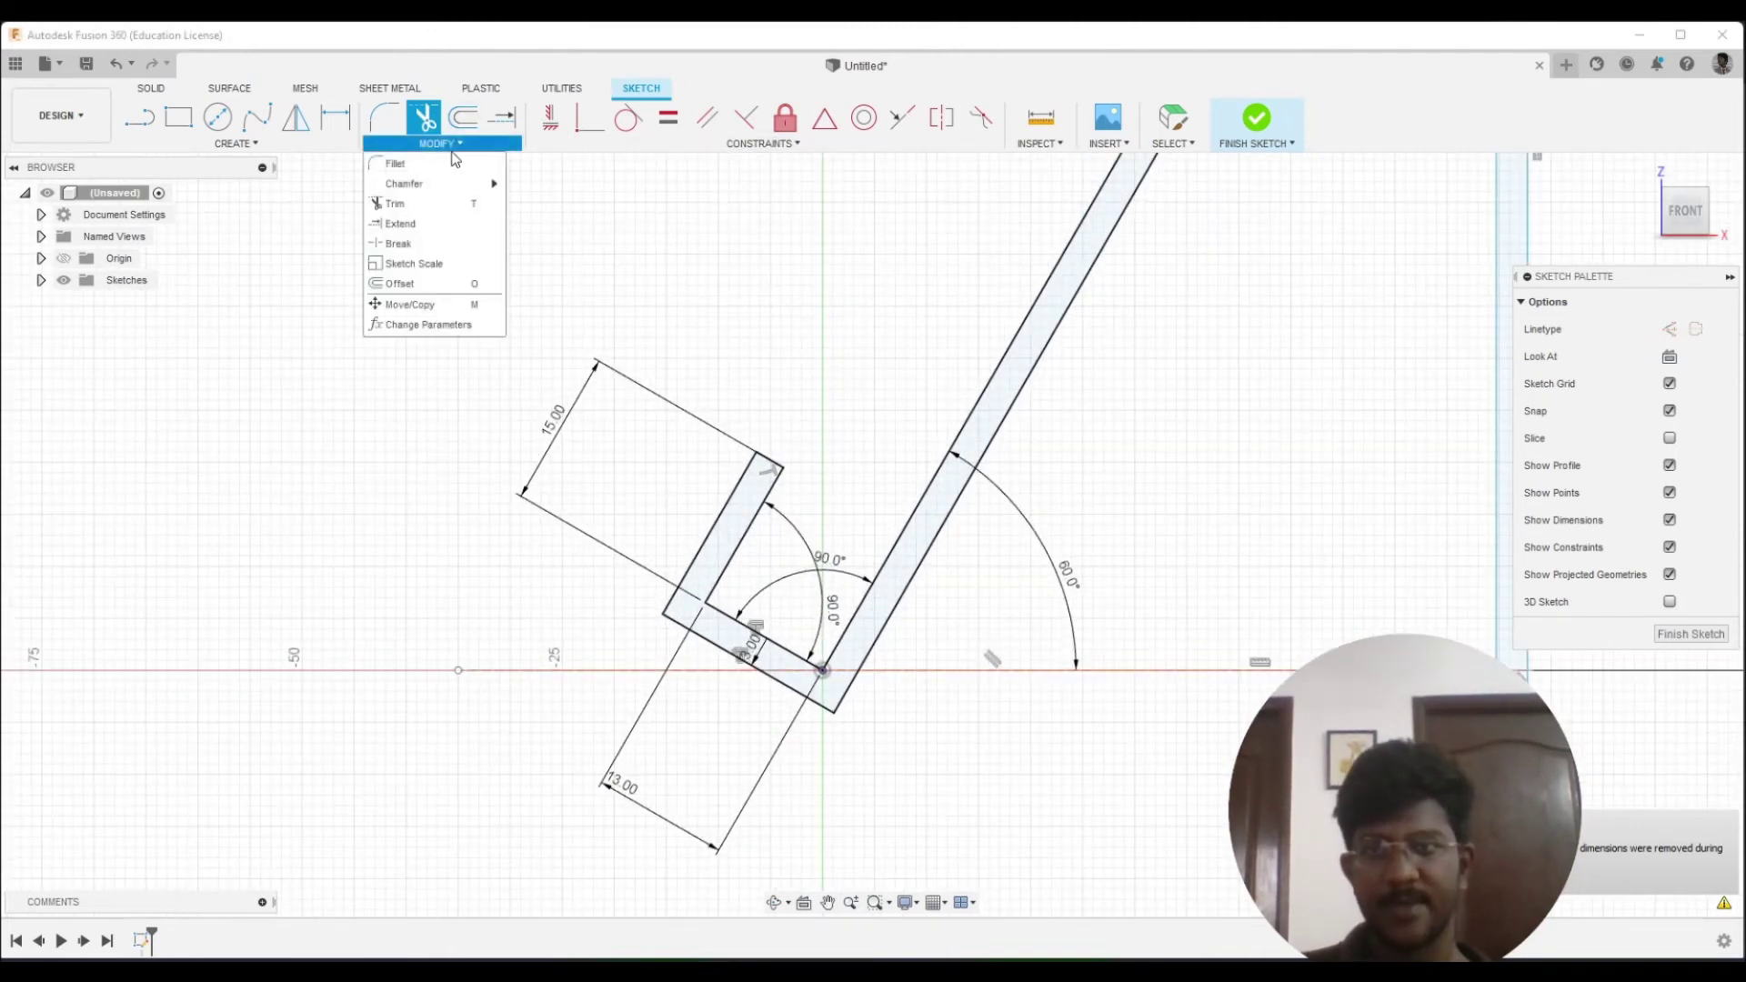
# Fillet the hooked tab's bottom corner edges with a 2 mm radius
pyautogui.click(400, 164)
pyautogui.click(678, 596)
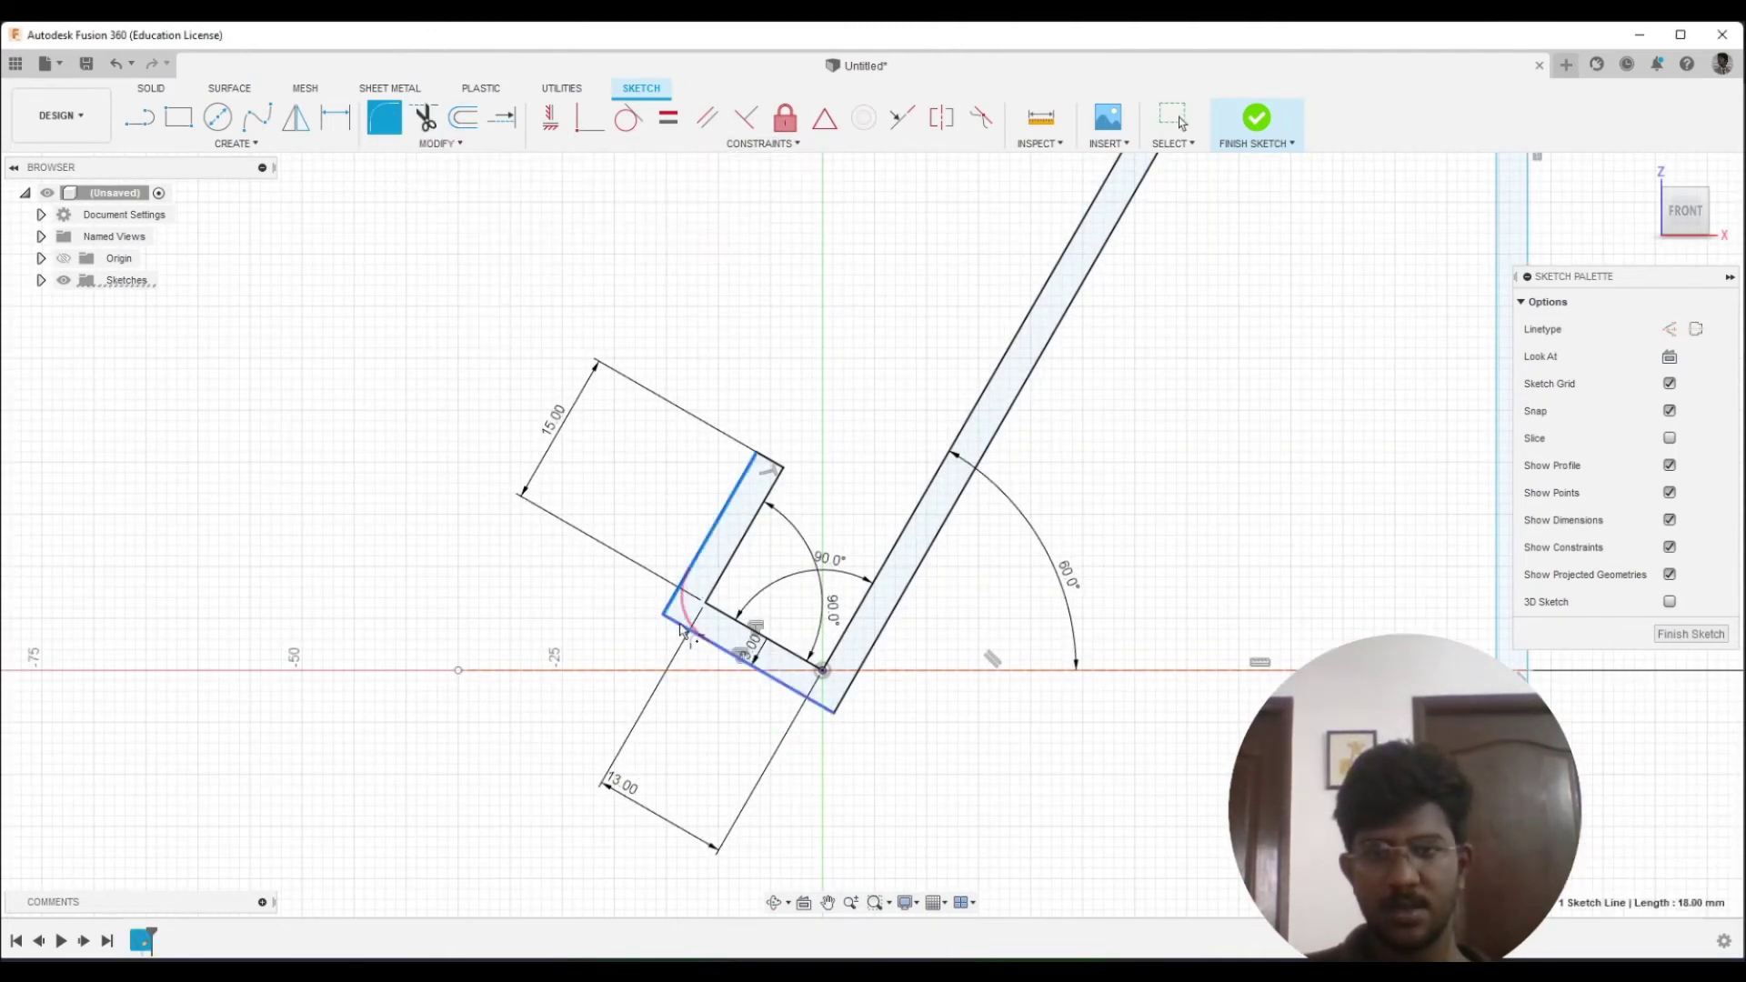
pyautogui.click(799, 696)
pyautogui.press('Return')
pyautogui.click(826, 689)
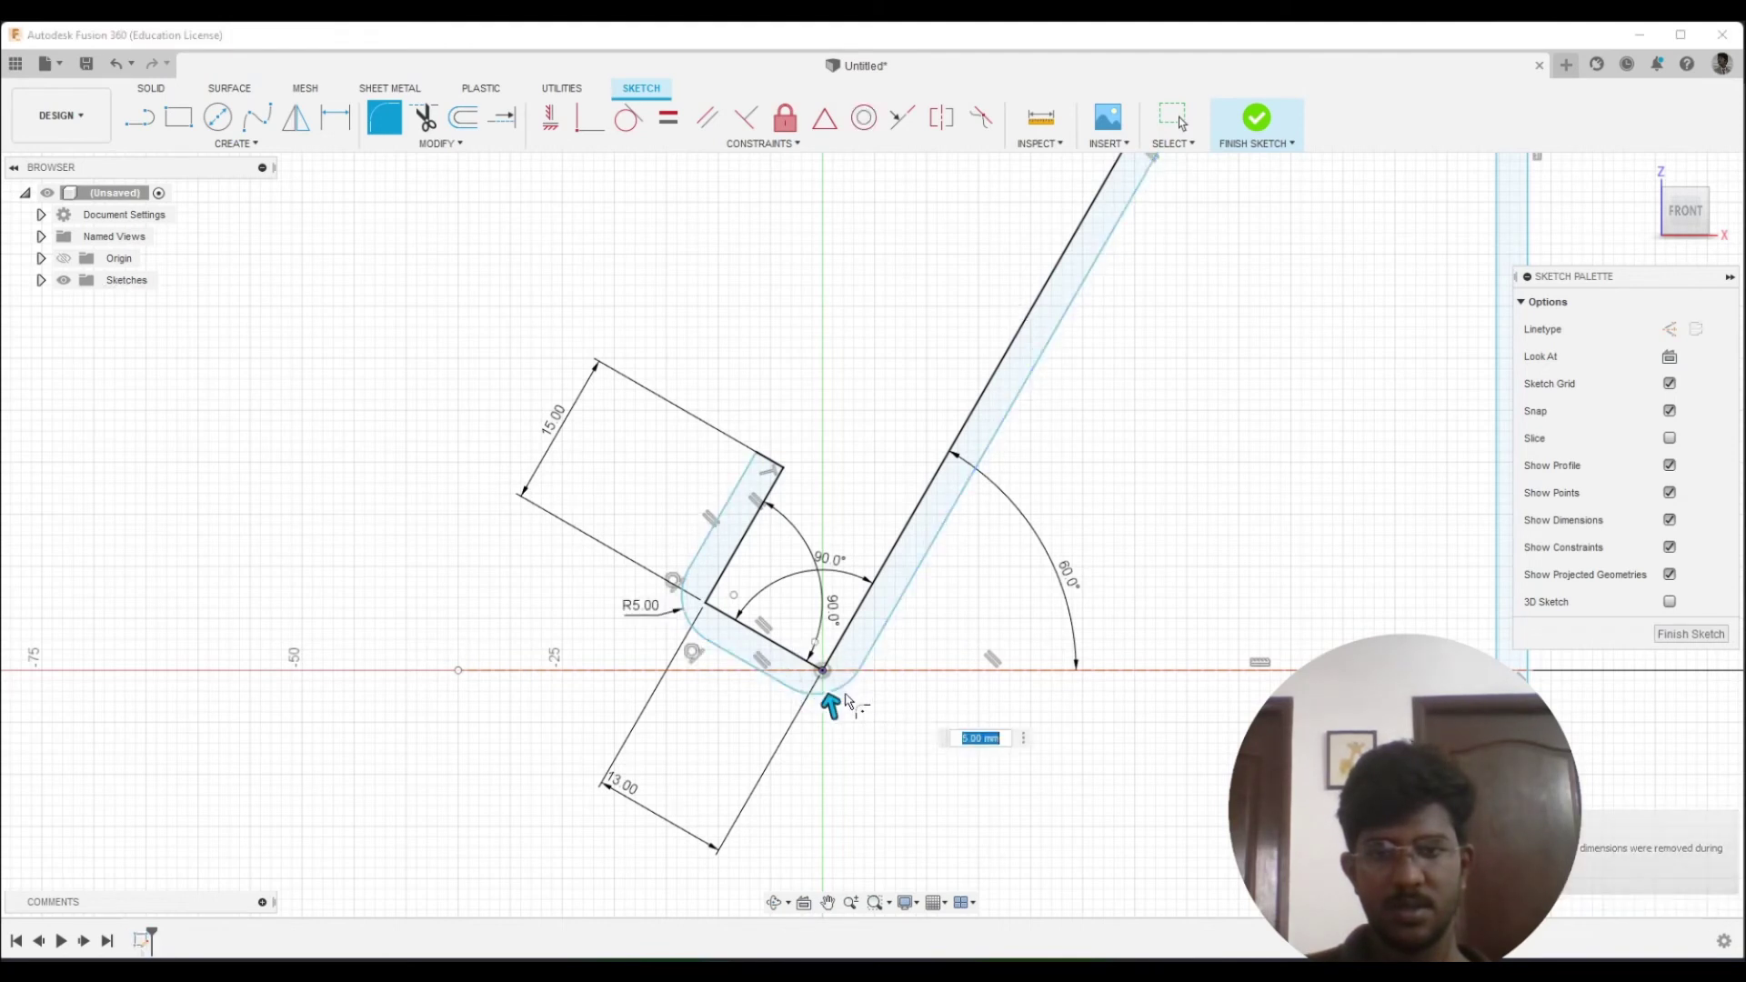
pyautogui.write('2')
pyautogui.press('Return')
pyautogui.press('Escape')
pyautogui.scroll(-3, 728, 673)
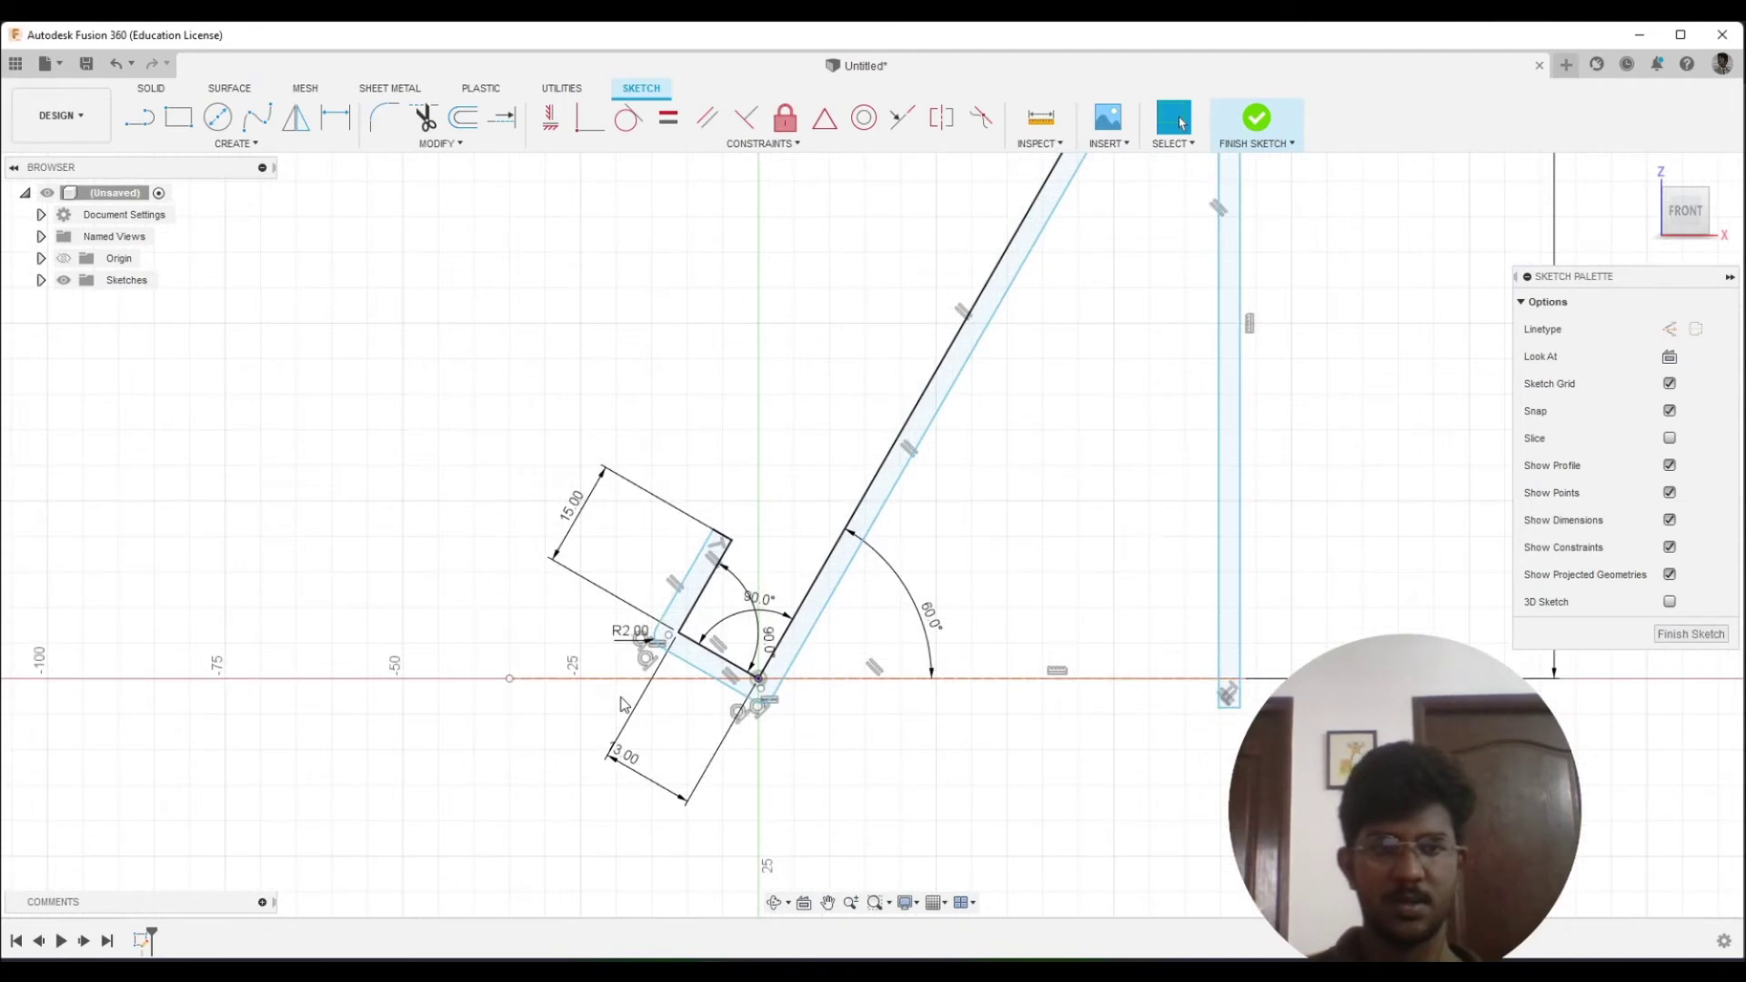
pyautogui.scroll(-2, 691, 673)
pyautogui.scroll(-1, 809, 637)
pyautogui.scroll(2, 957, 380)
pyautogui.scroll(-3, 875, 517)
pyautogui.scroll(-1, 909, 624)
pyautogui.scroll(2, 909, 624)
pyautogui.scroll(2, 793, 636)
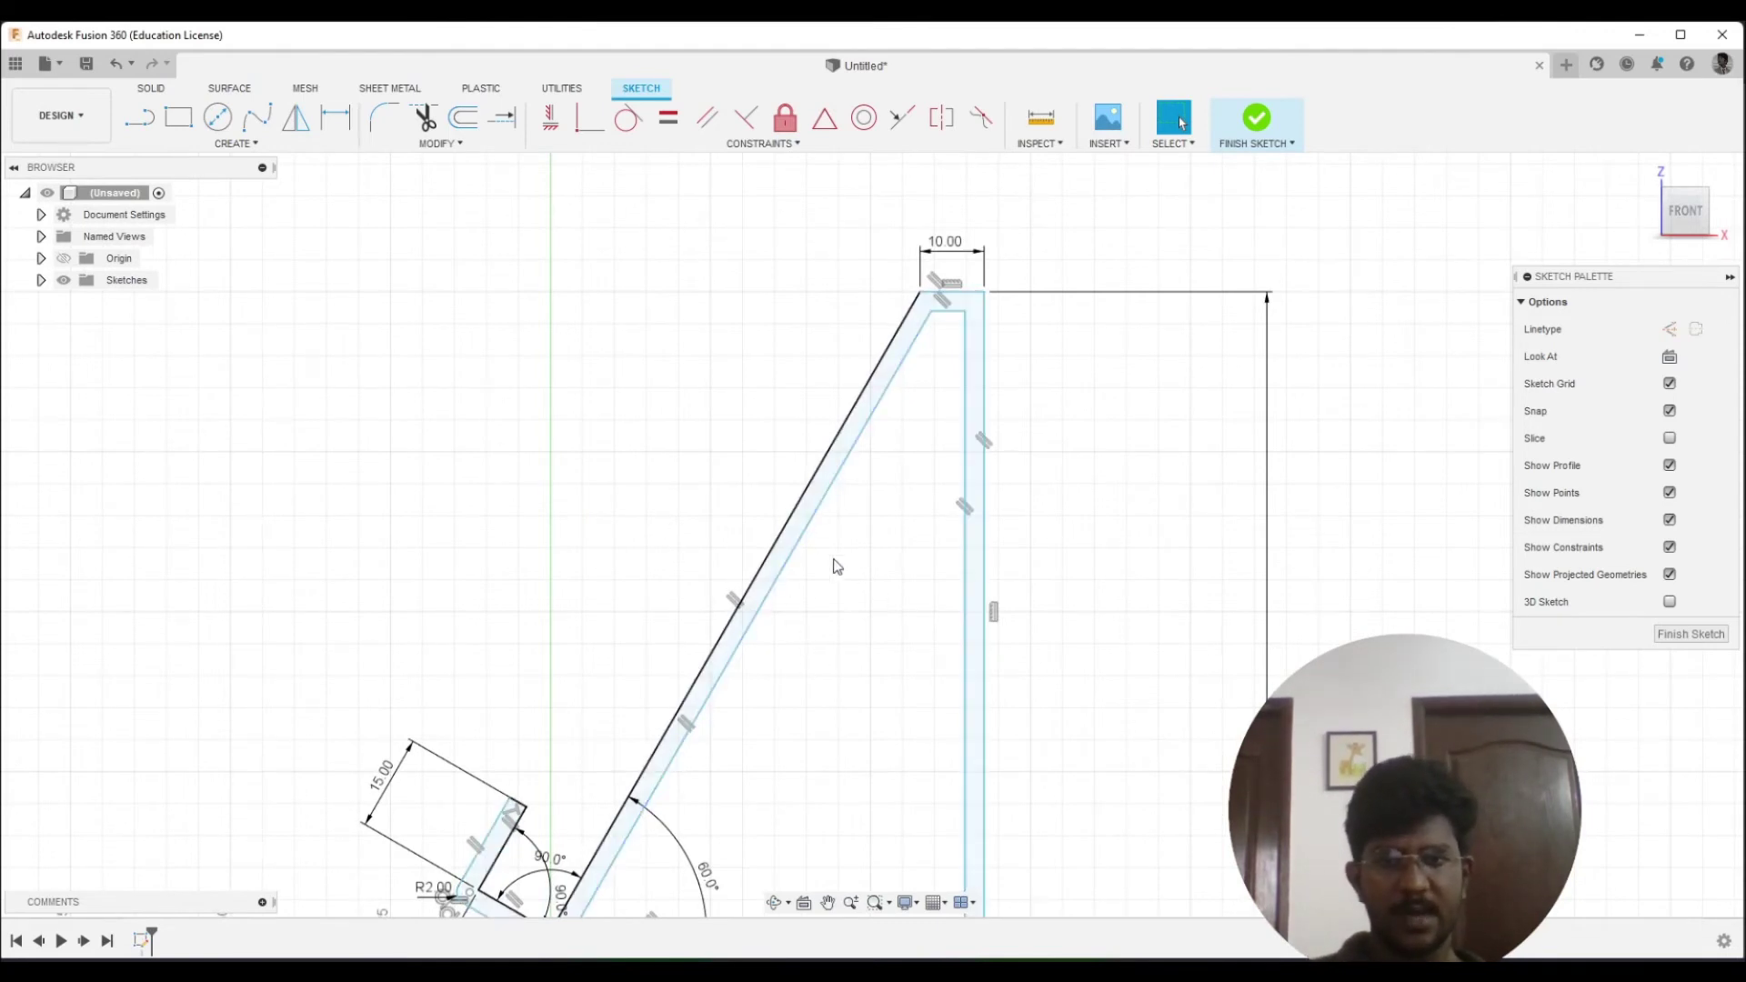
pyautogui.click(772, 583)
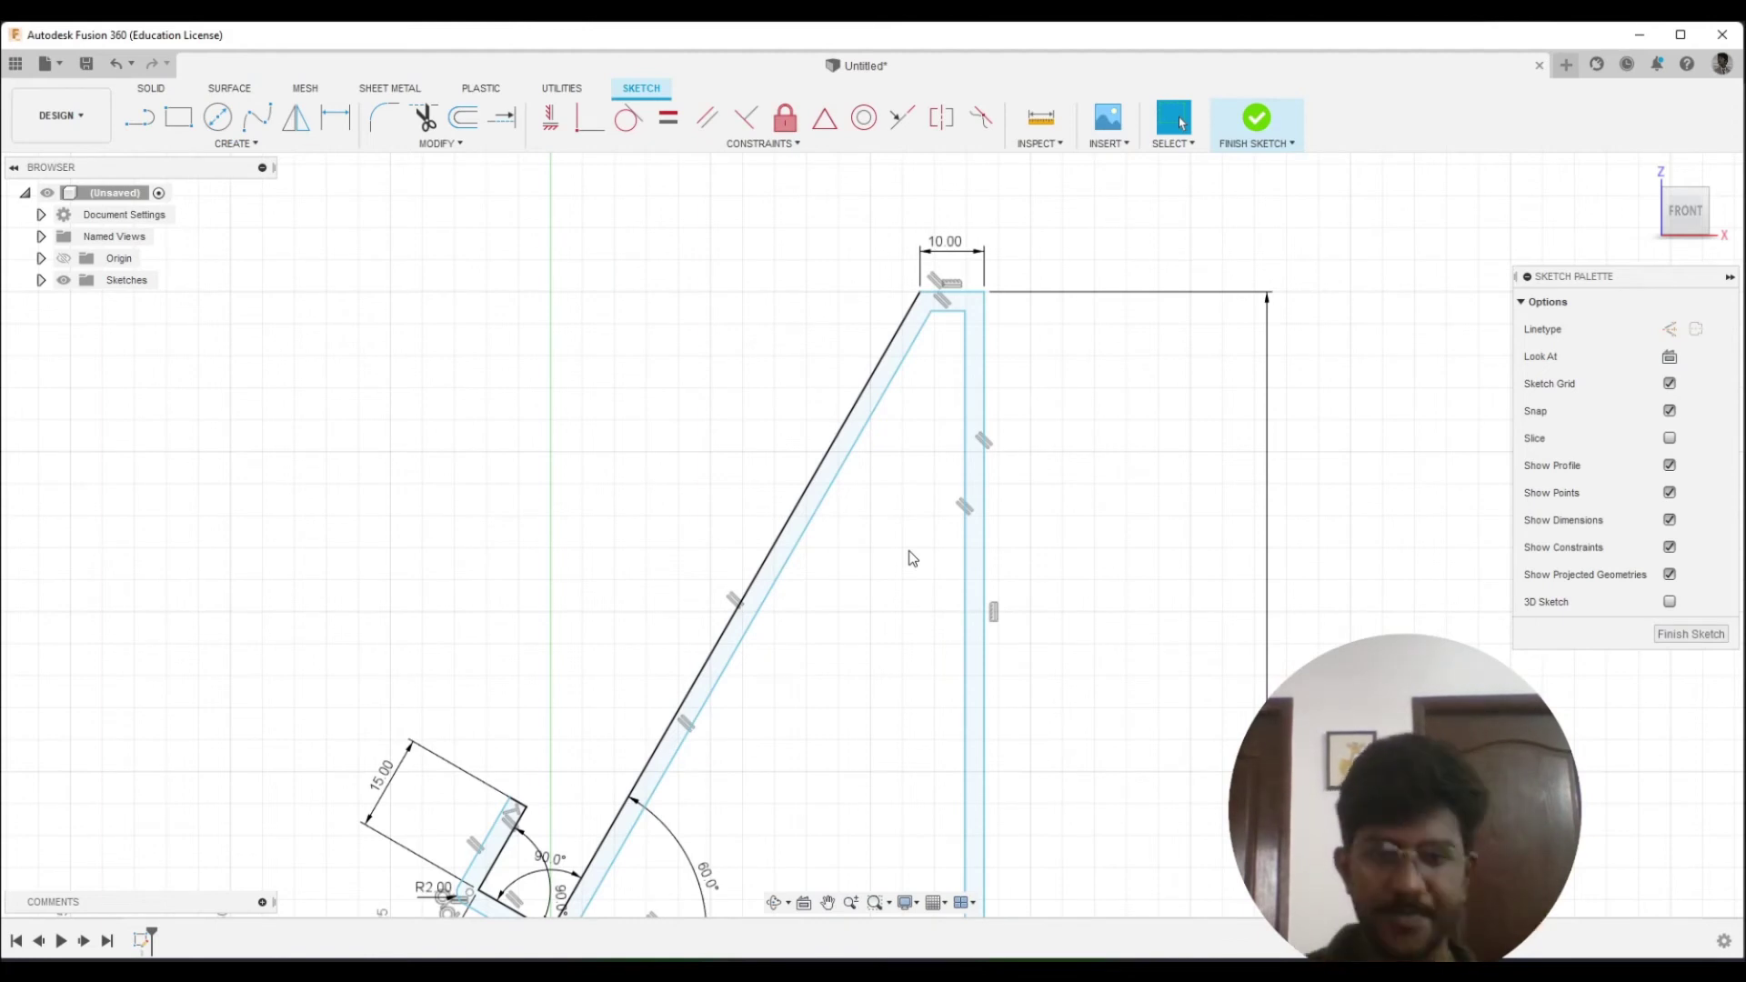
pyautogui.press('l')
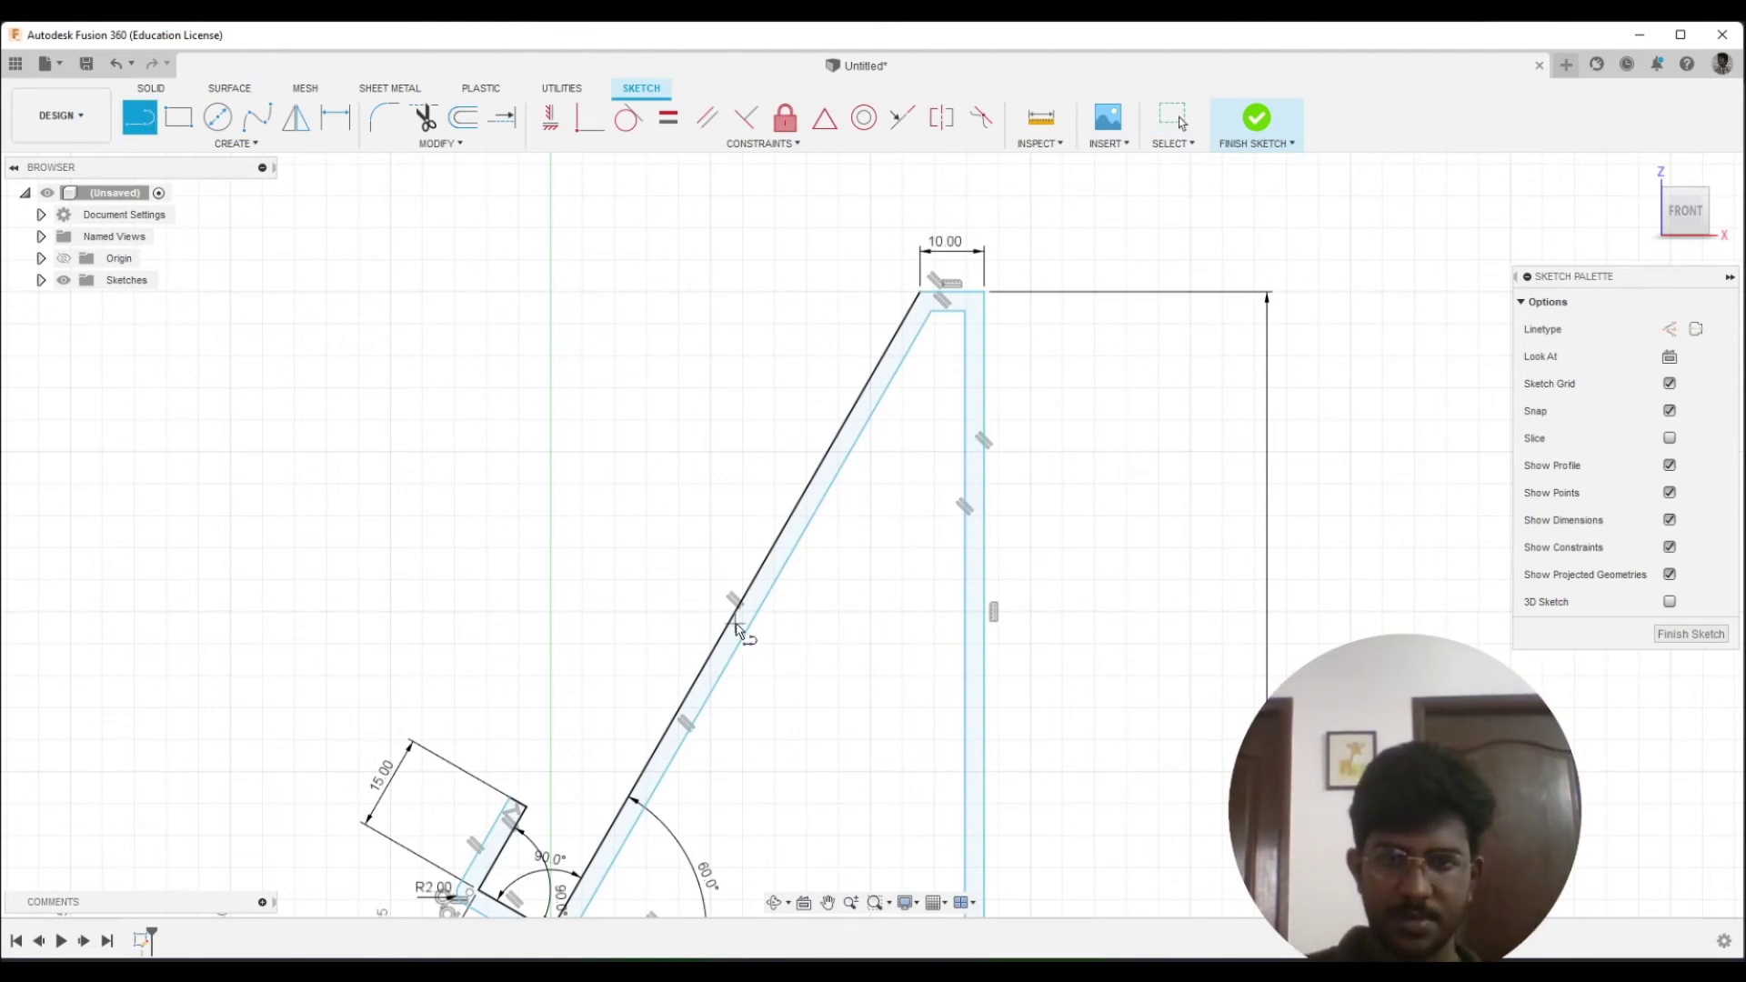
# Draw a horizontal-angled-horizontal rib line from the slanted arm to the vertical wall
pyautogui.click(756, 613)
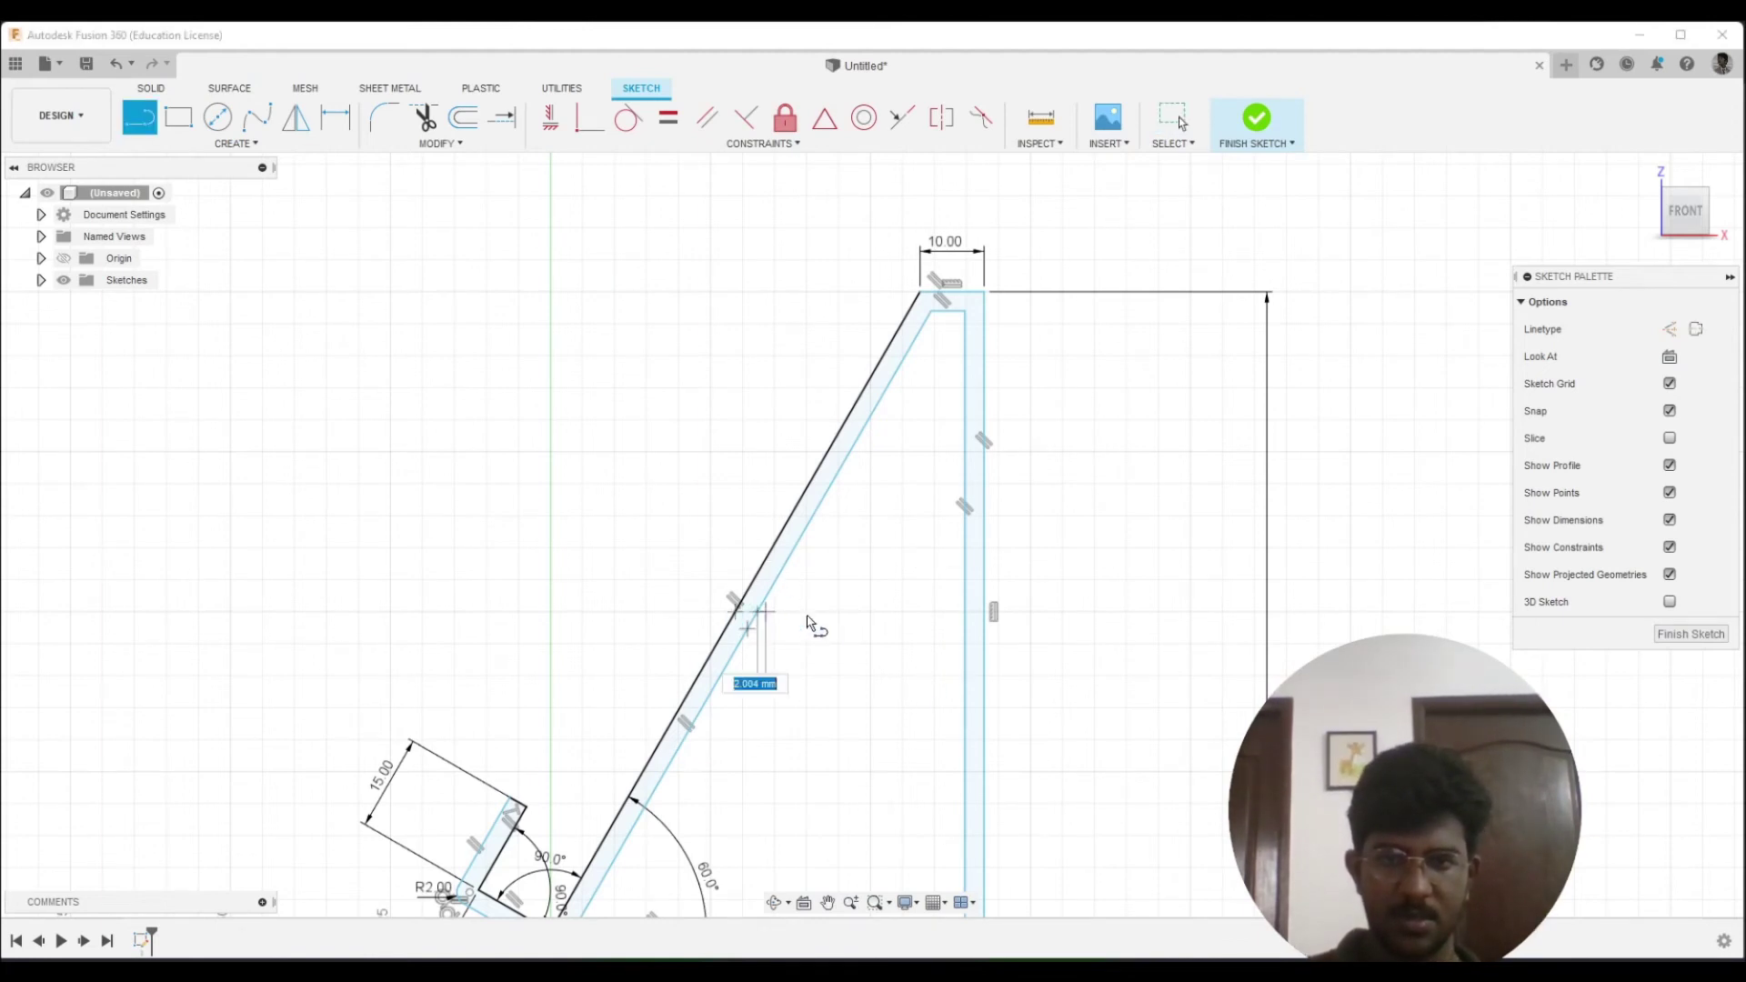
pyautogui.click(871, 612)
pyautogui.click(901, 644)
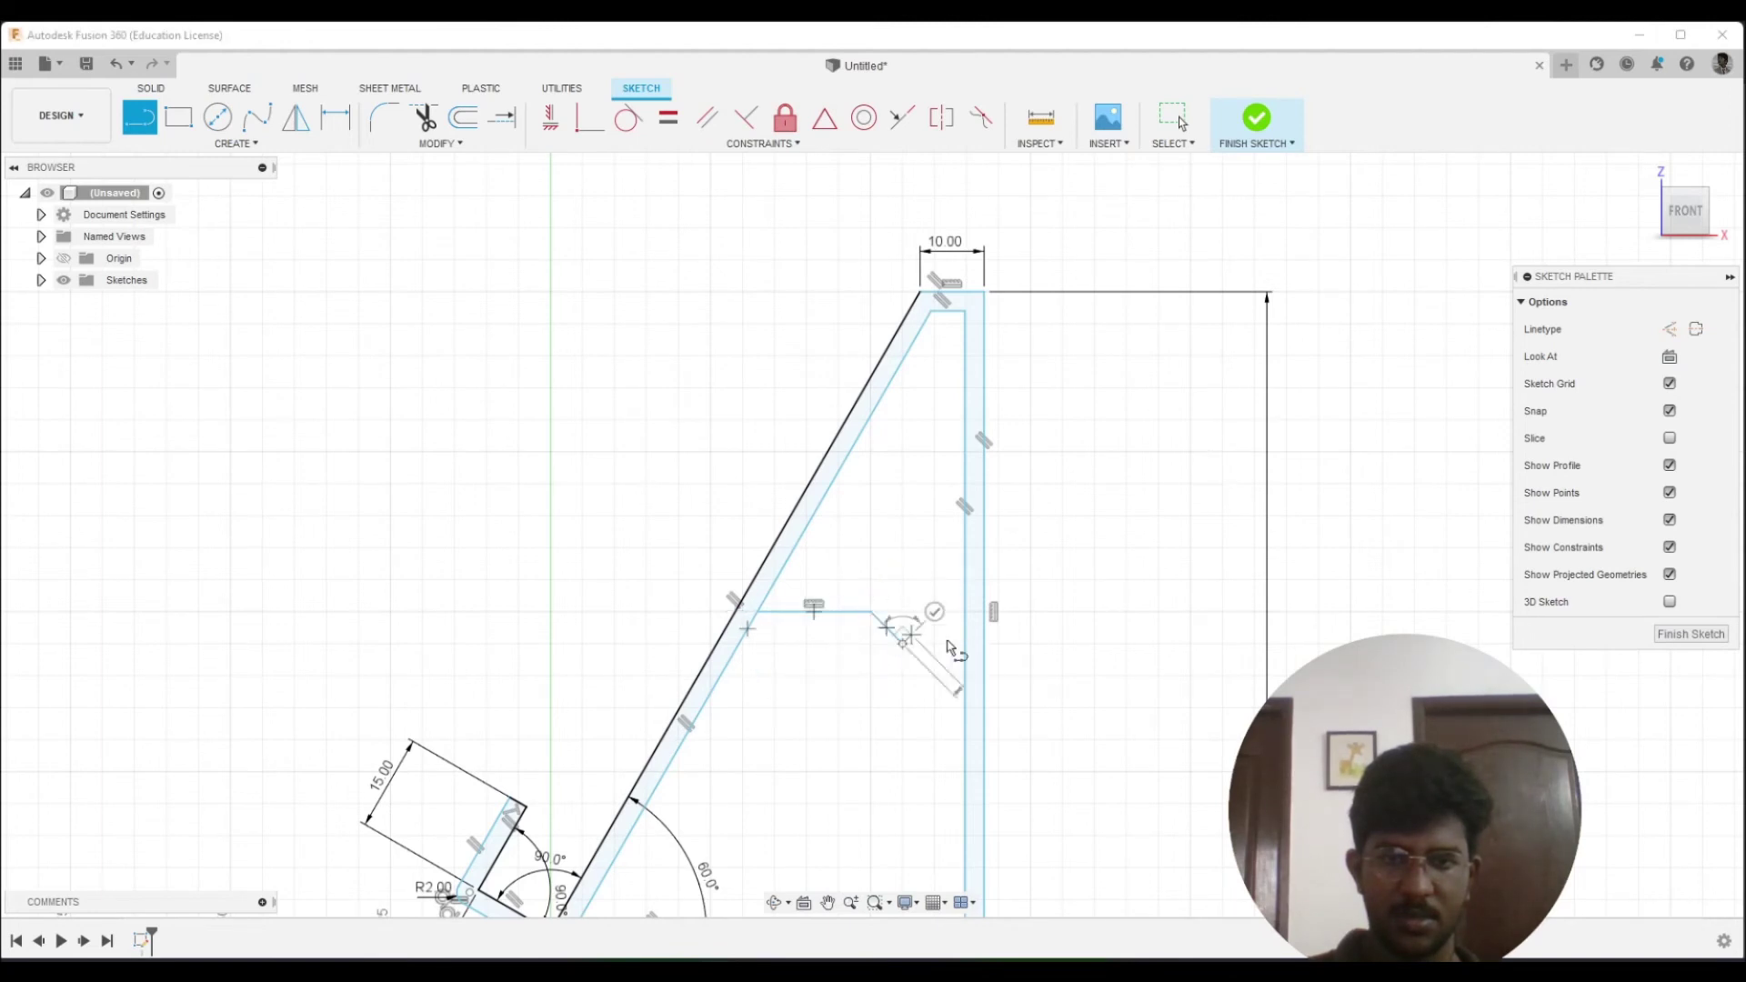
pyautogui.click(964, 643)
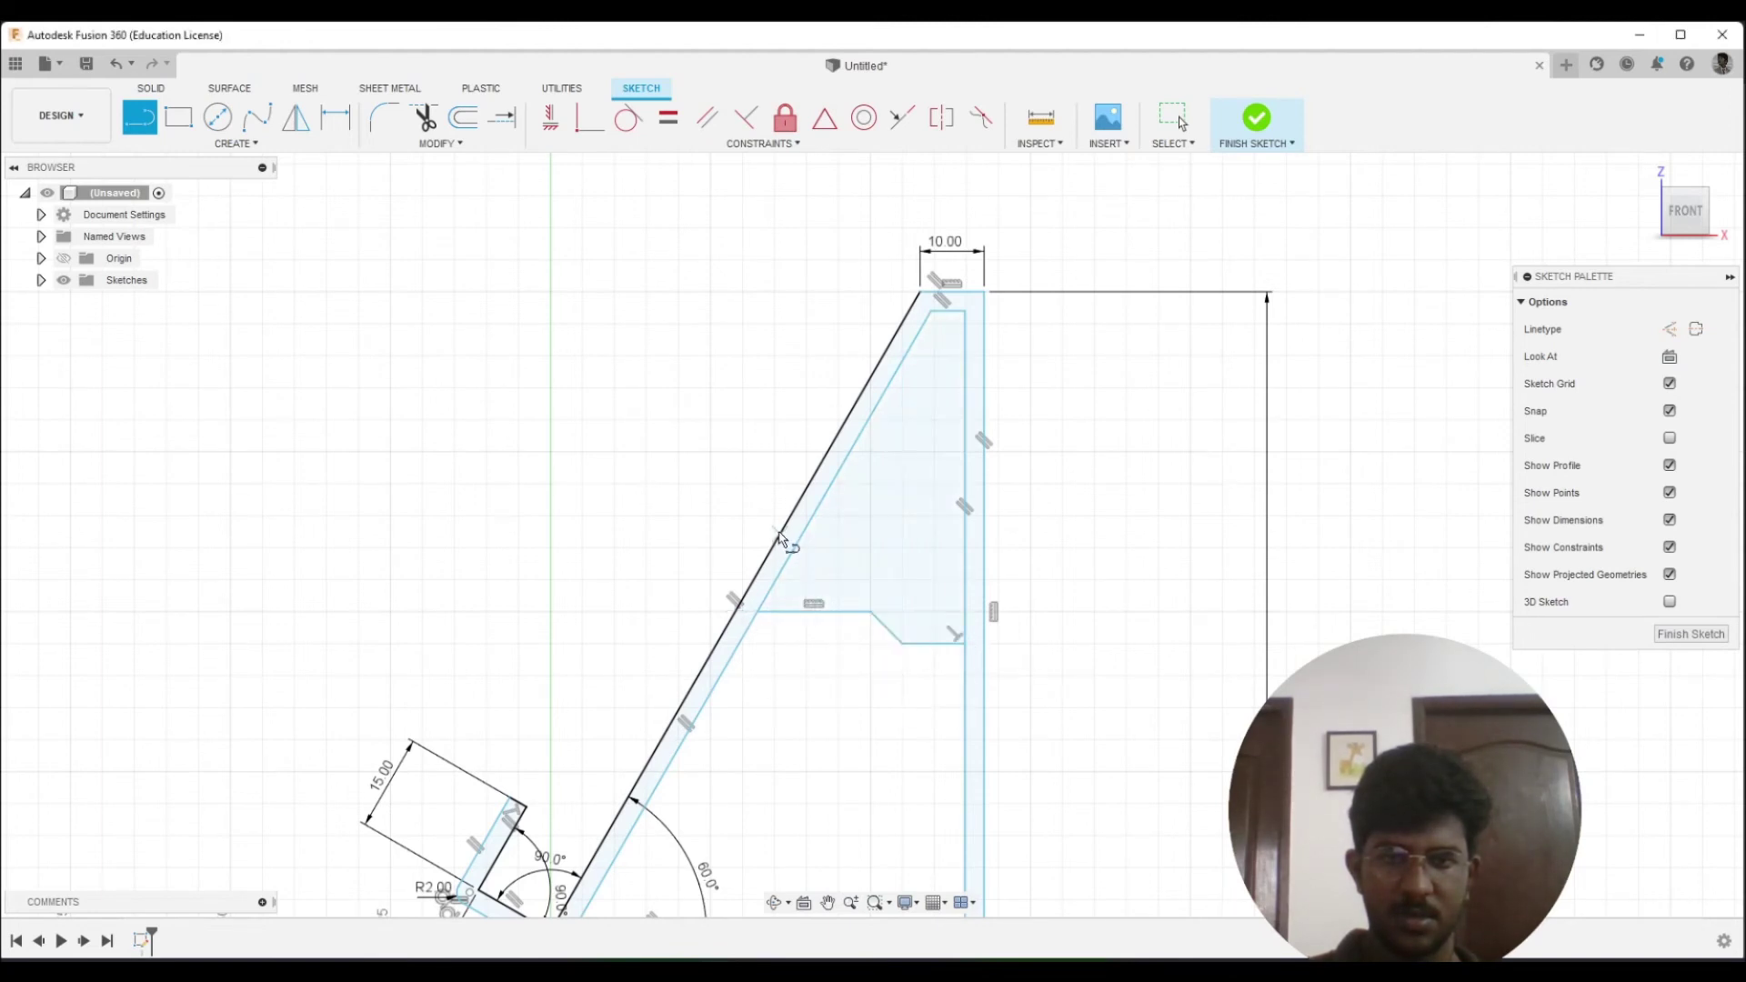
# Draw an upper horizontal line from arm to wall, then undo it
pyautogui.click(815, 515)
pyautogui.click(965, 515)
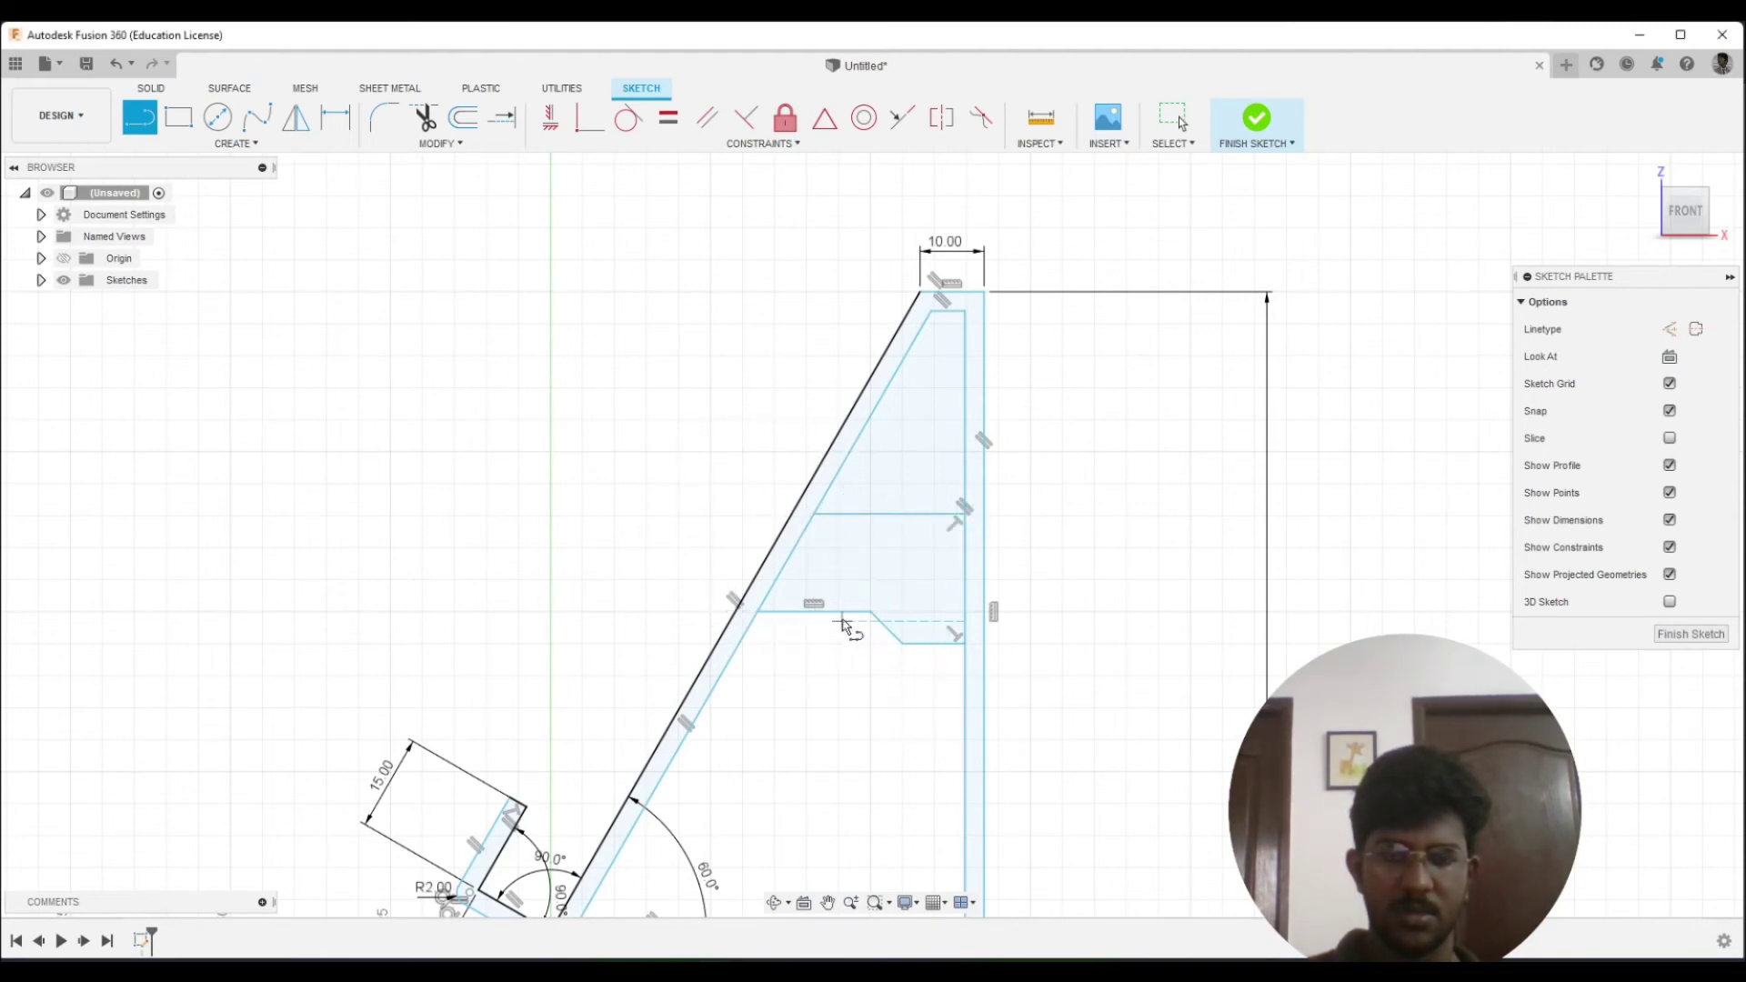
pyautogui.press('Escape')
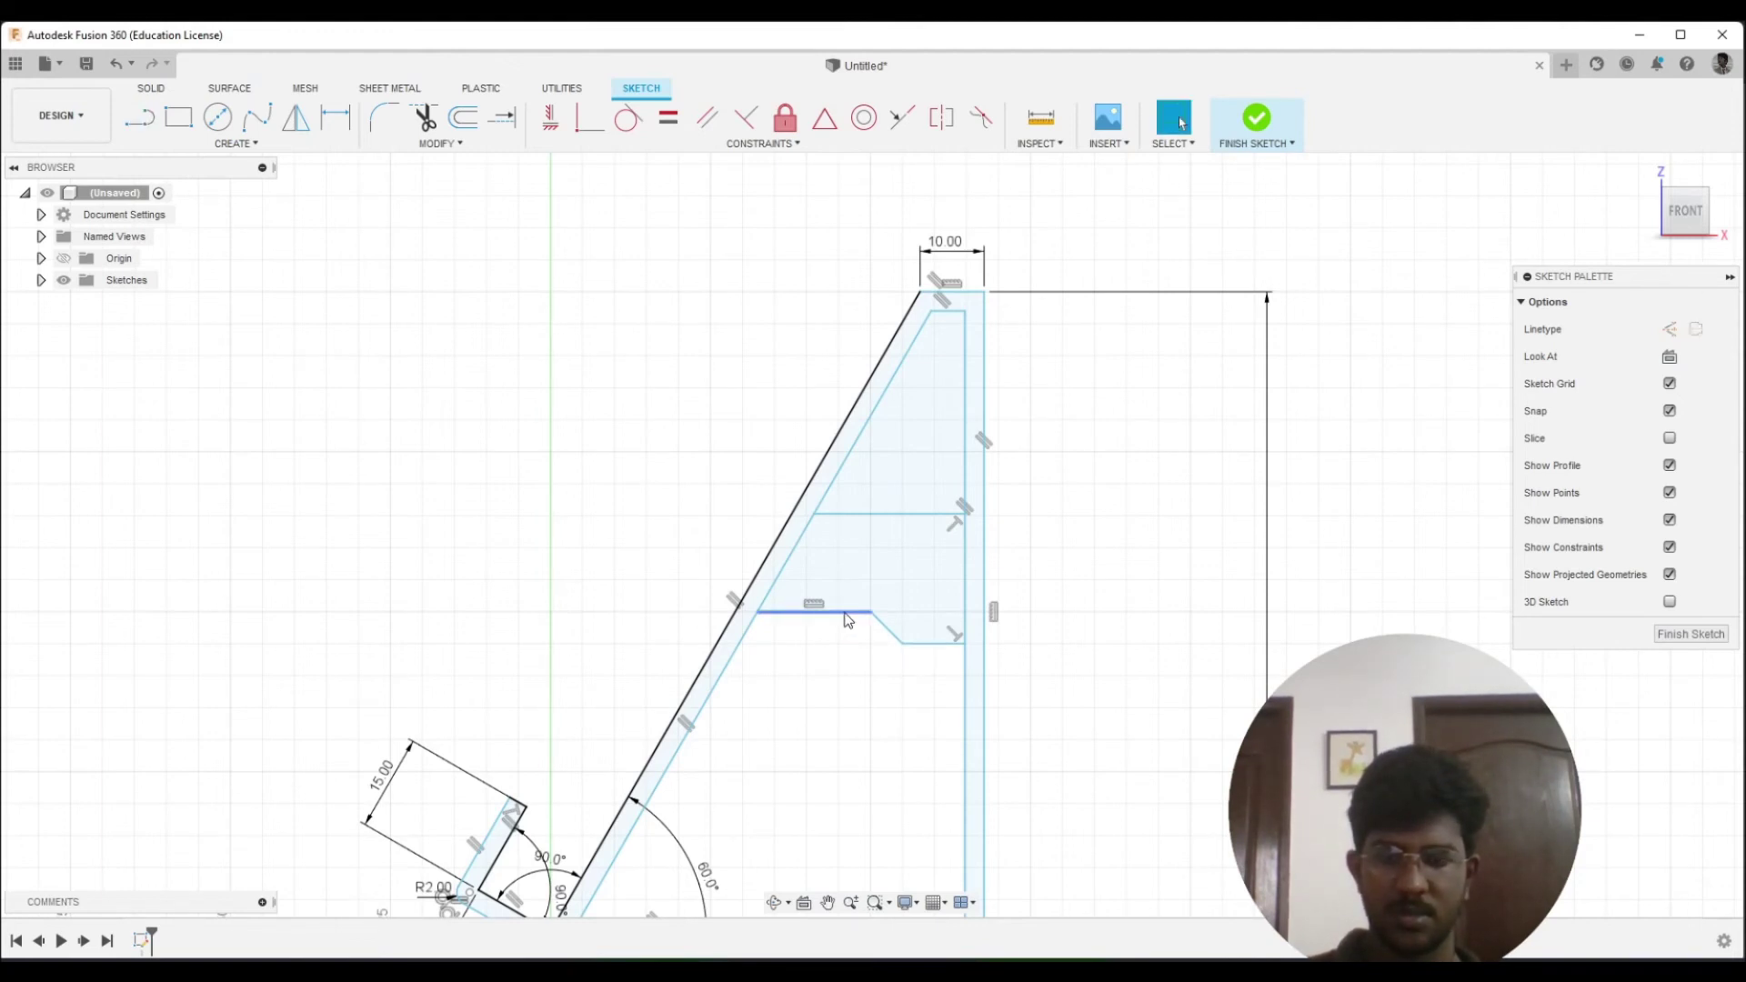
pyautogui.hotkey('ctrl', 'z')
# Sketch a short stepped line higher up, then delete that stray polyline
pyautogui.press('l')
pyautogui.click(831, 486)
pyautogui.click(912, 487)
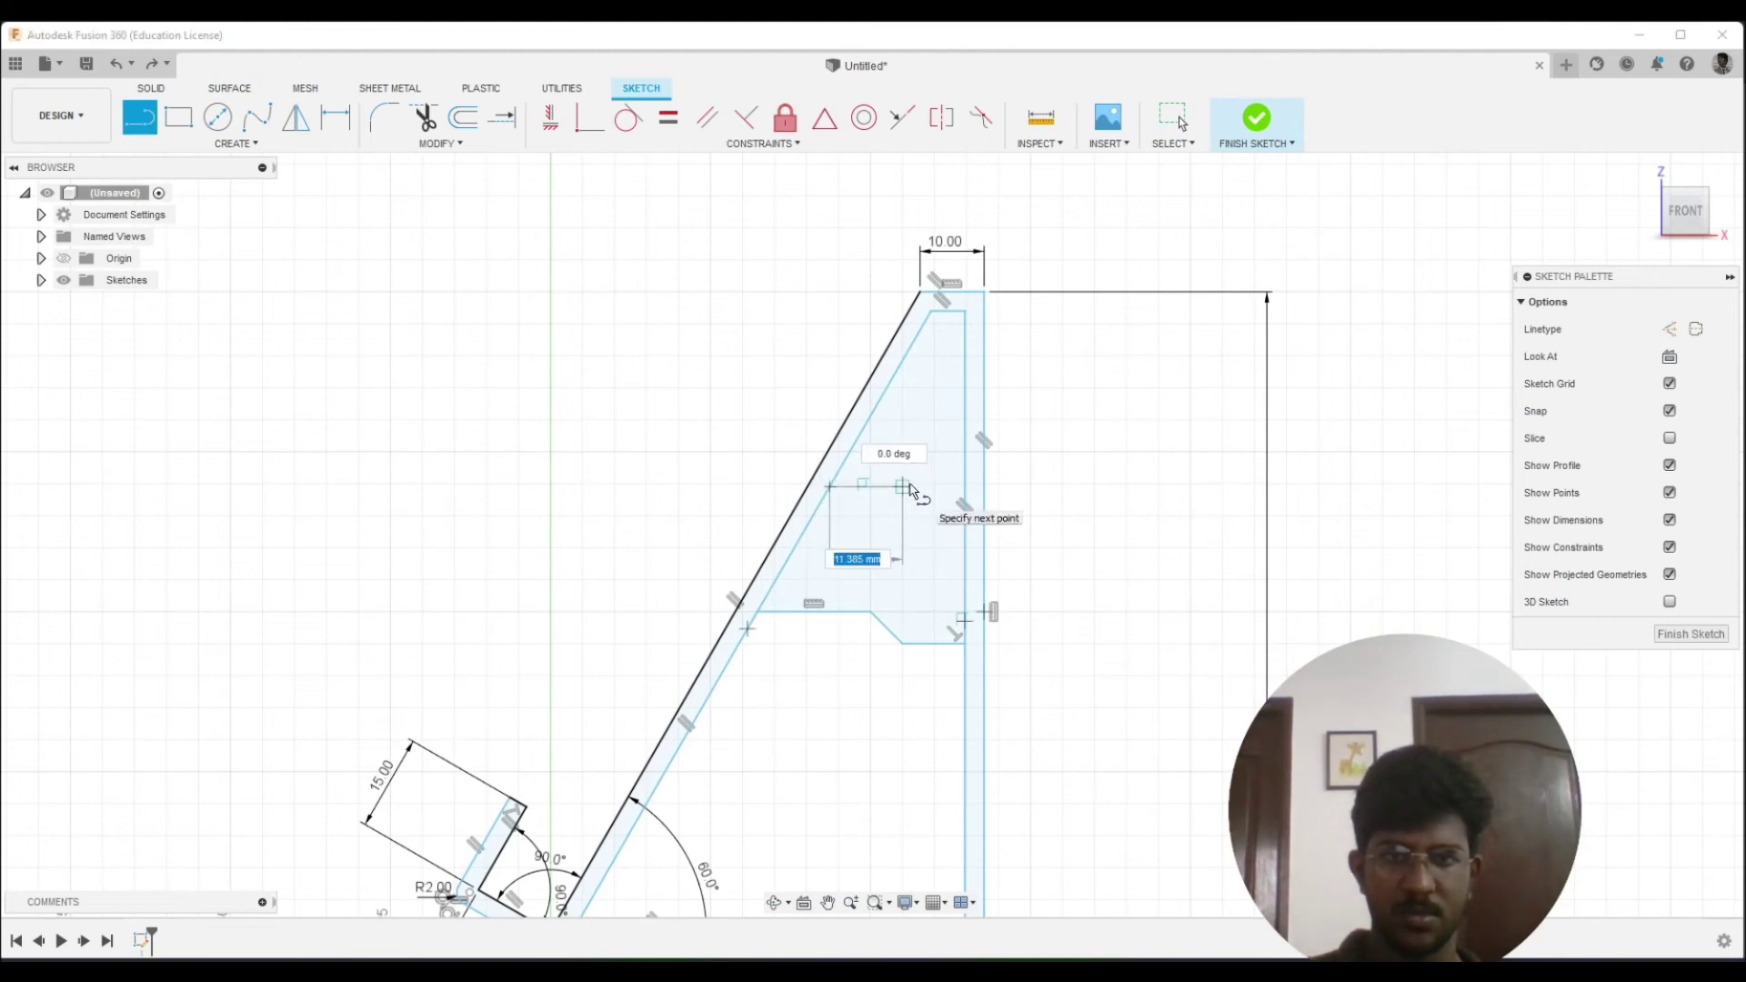
pyautogui.click(928, 537)
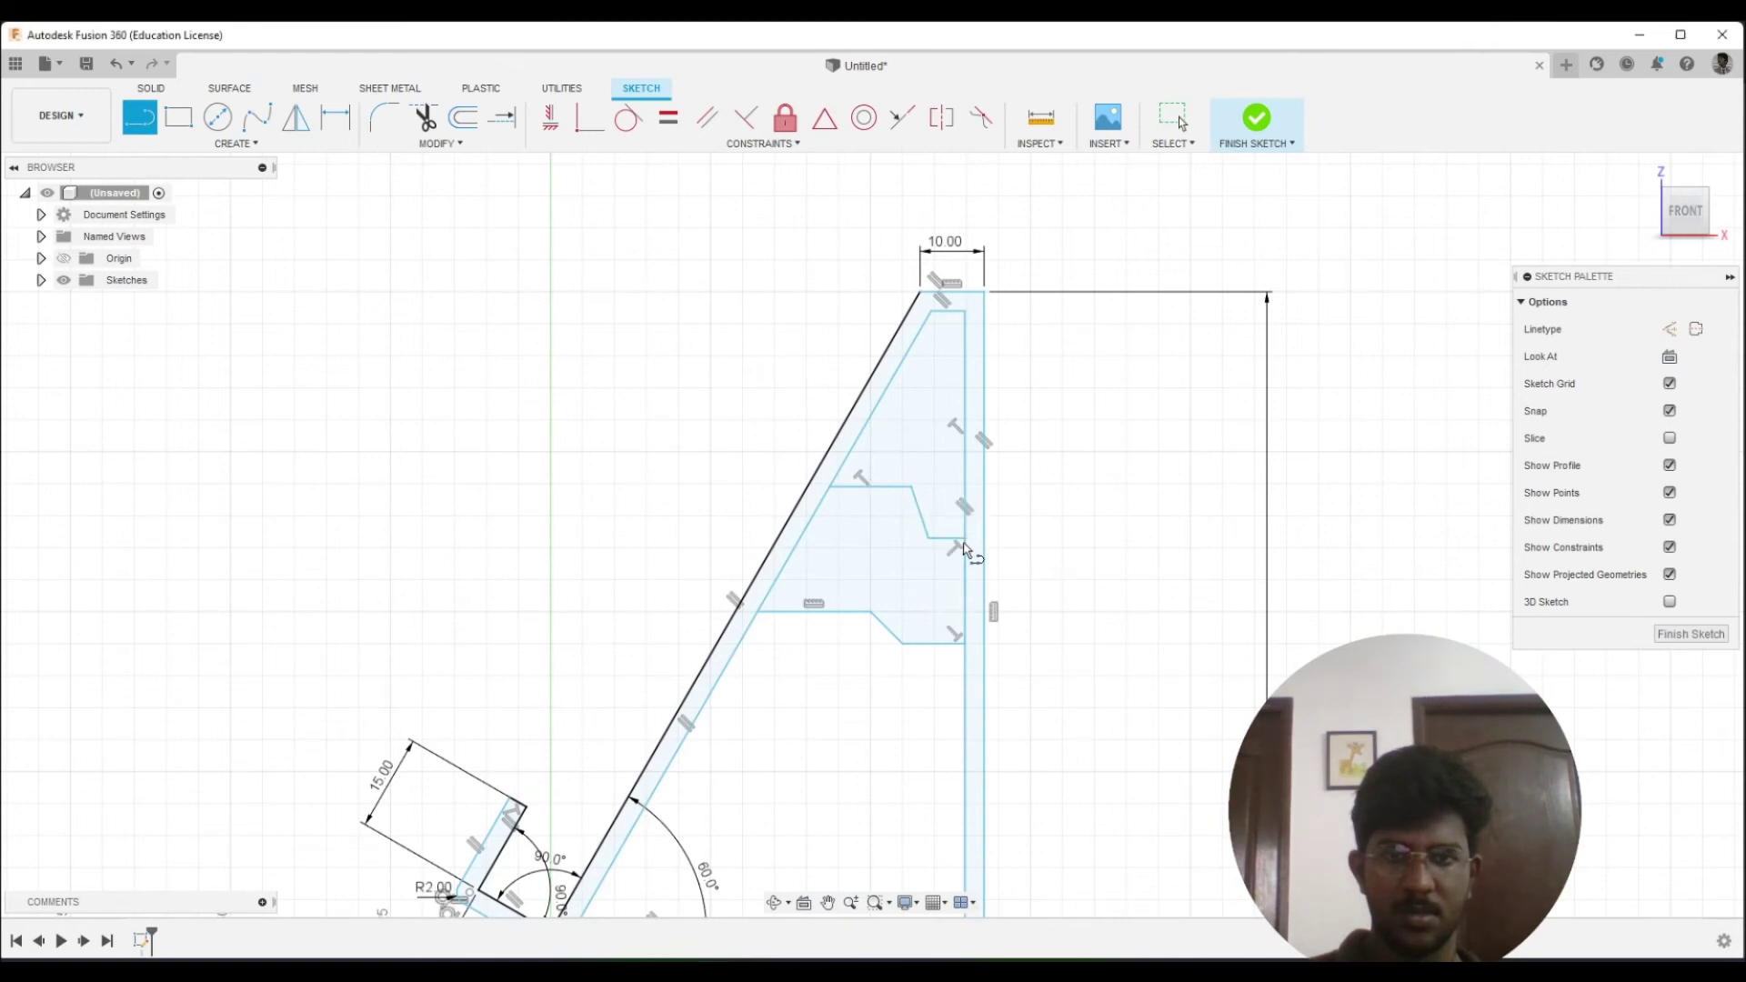
pyautogui.scroll(2, 894, 575)
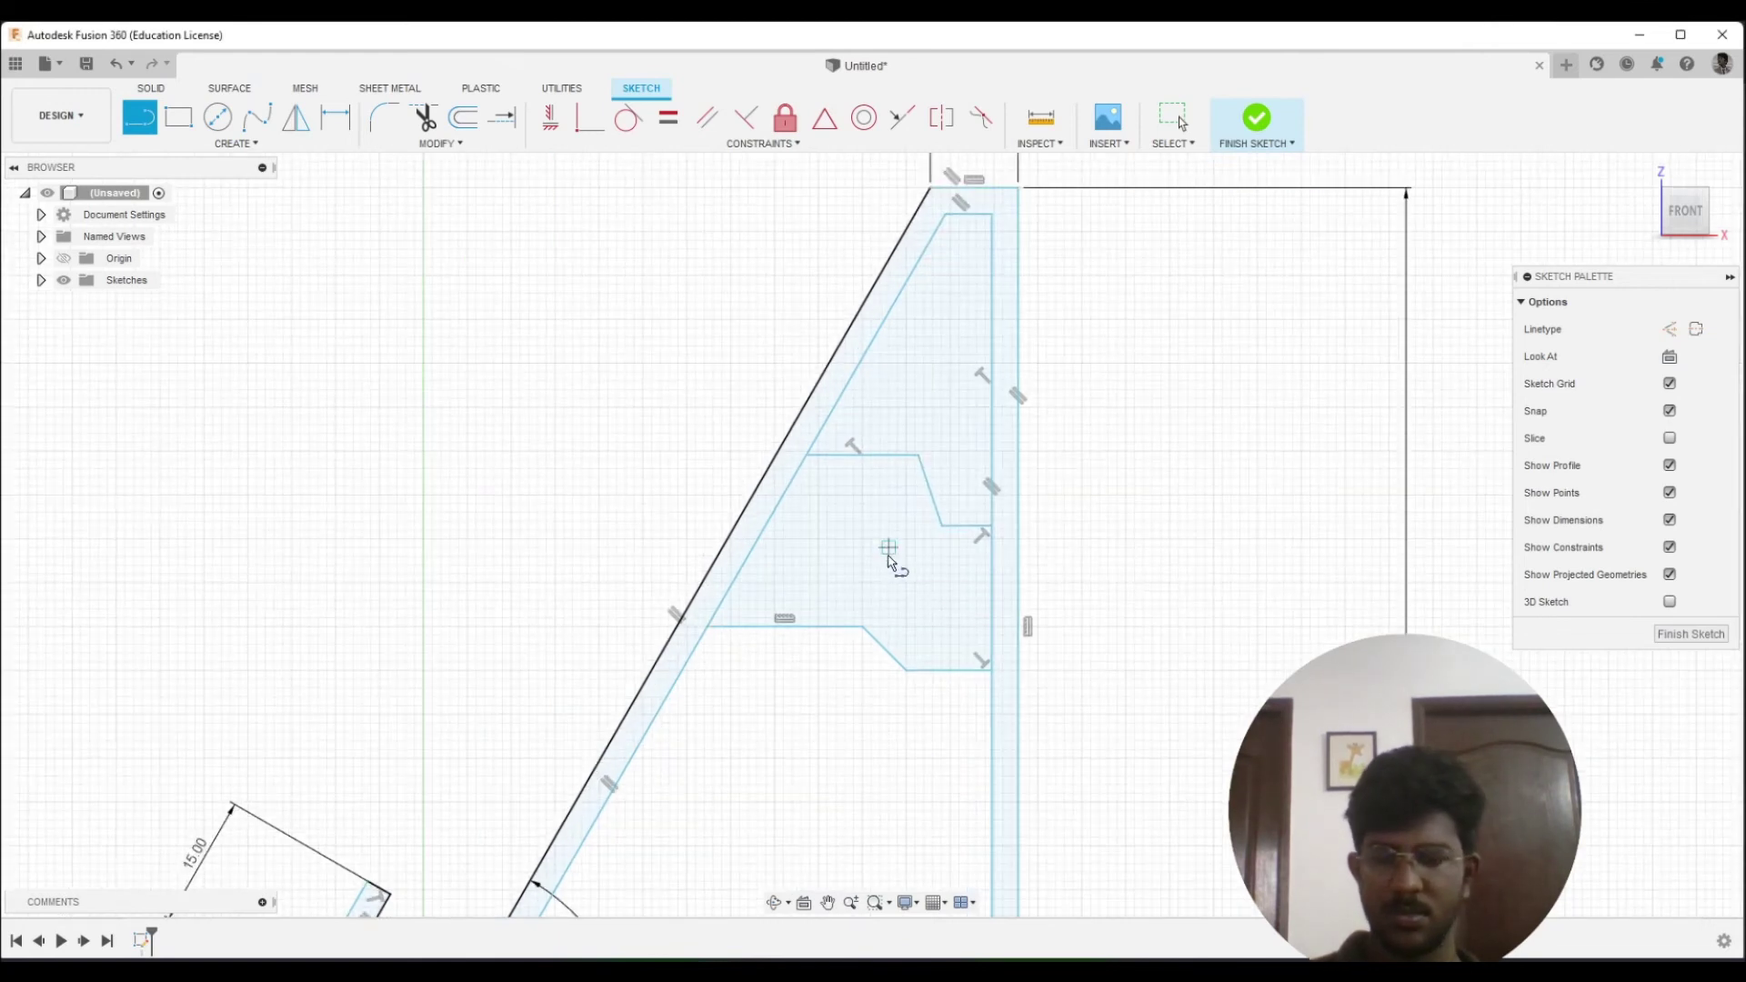
pyautogui.press('d')
pyautogui.press('Escape')
pyautogui.click(929, 501)
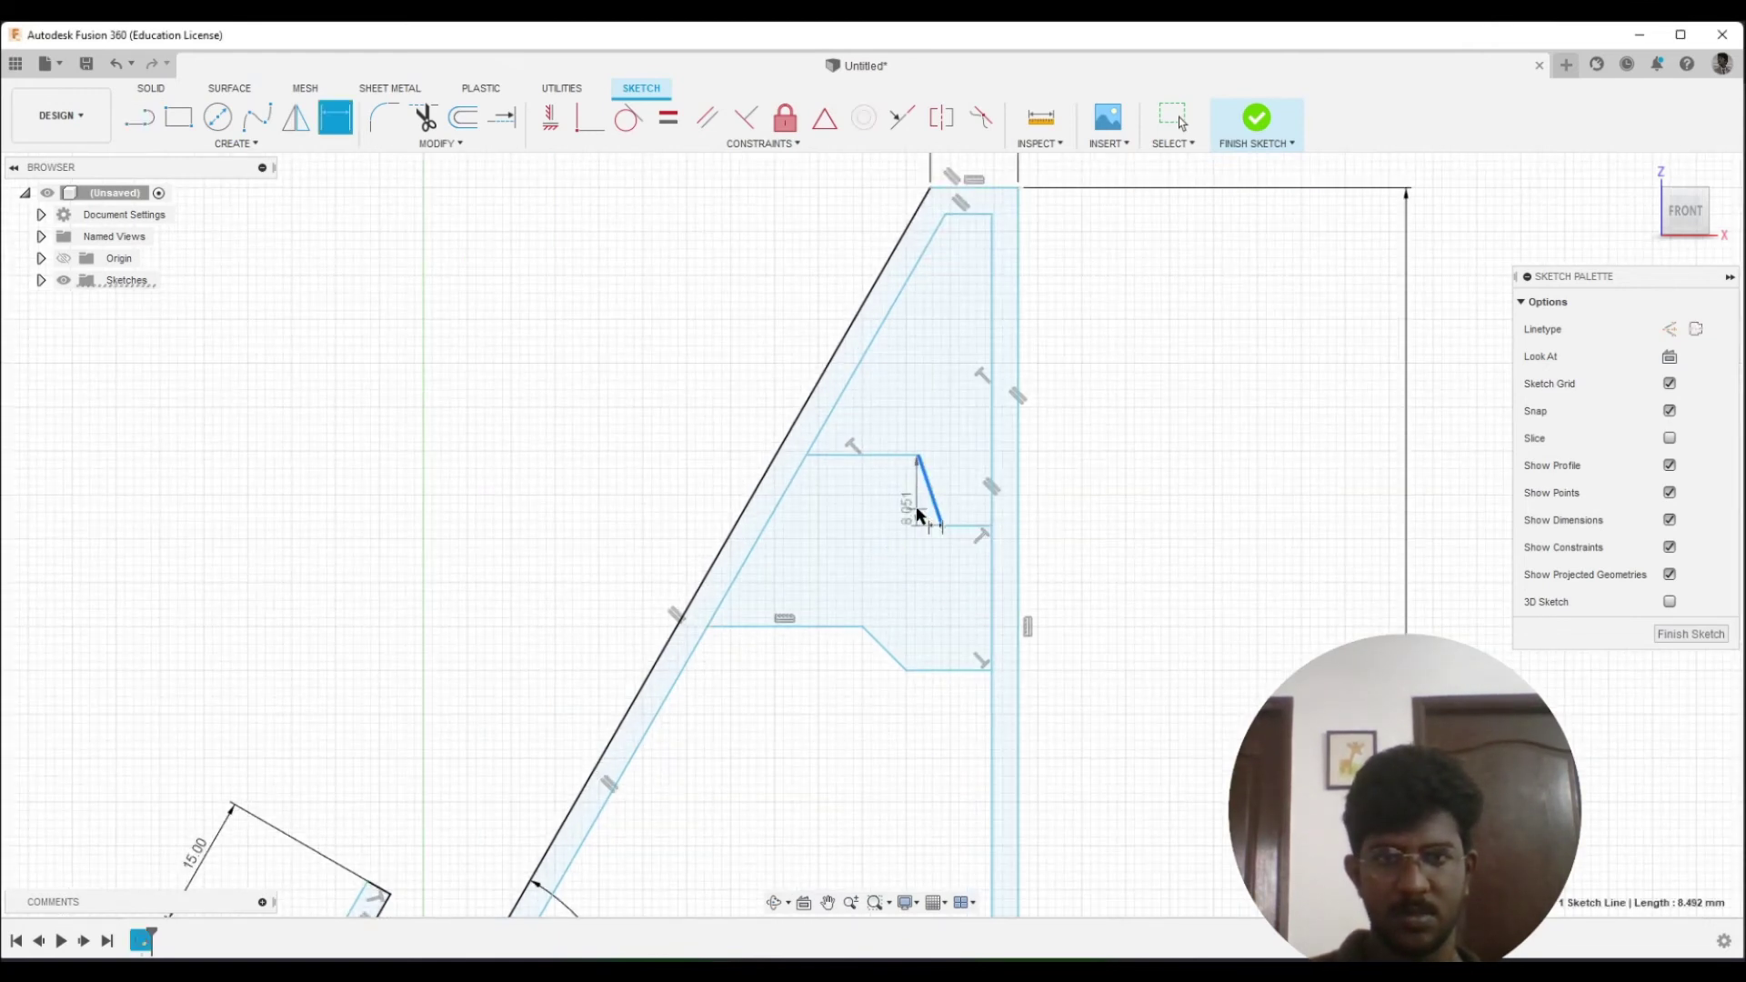
pyautogui.press('Escape')
pyautogui.press('Delete')
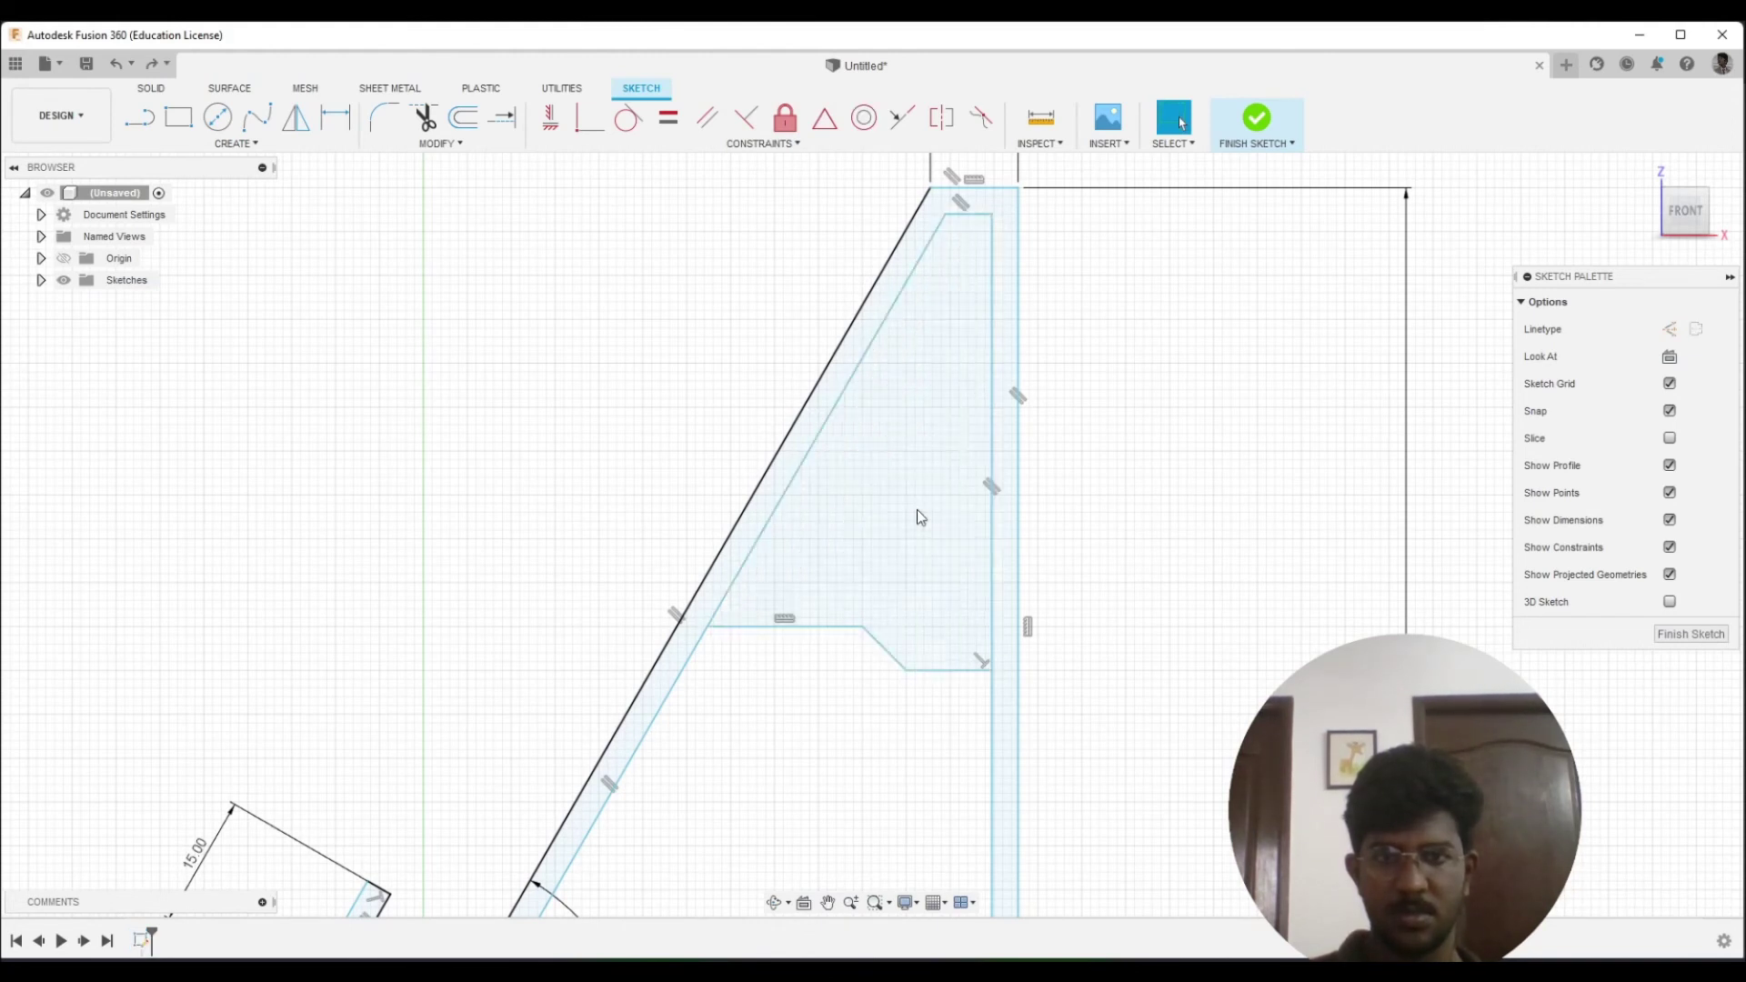
# Offset the stepped rib line by 15.209 mm to form a rib band
pyautogui.press('o')
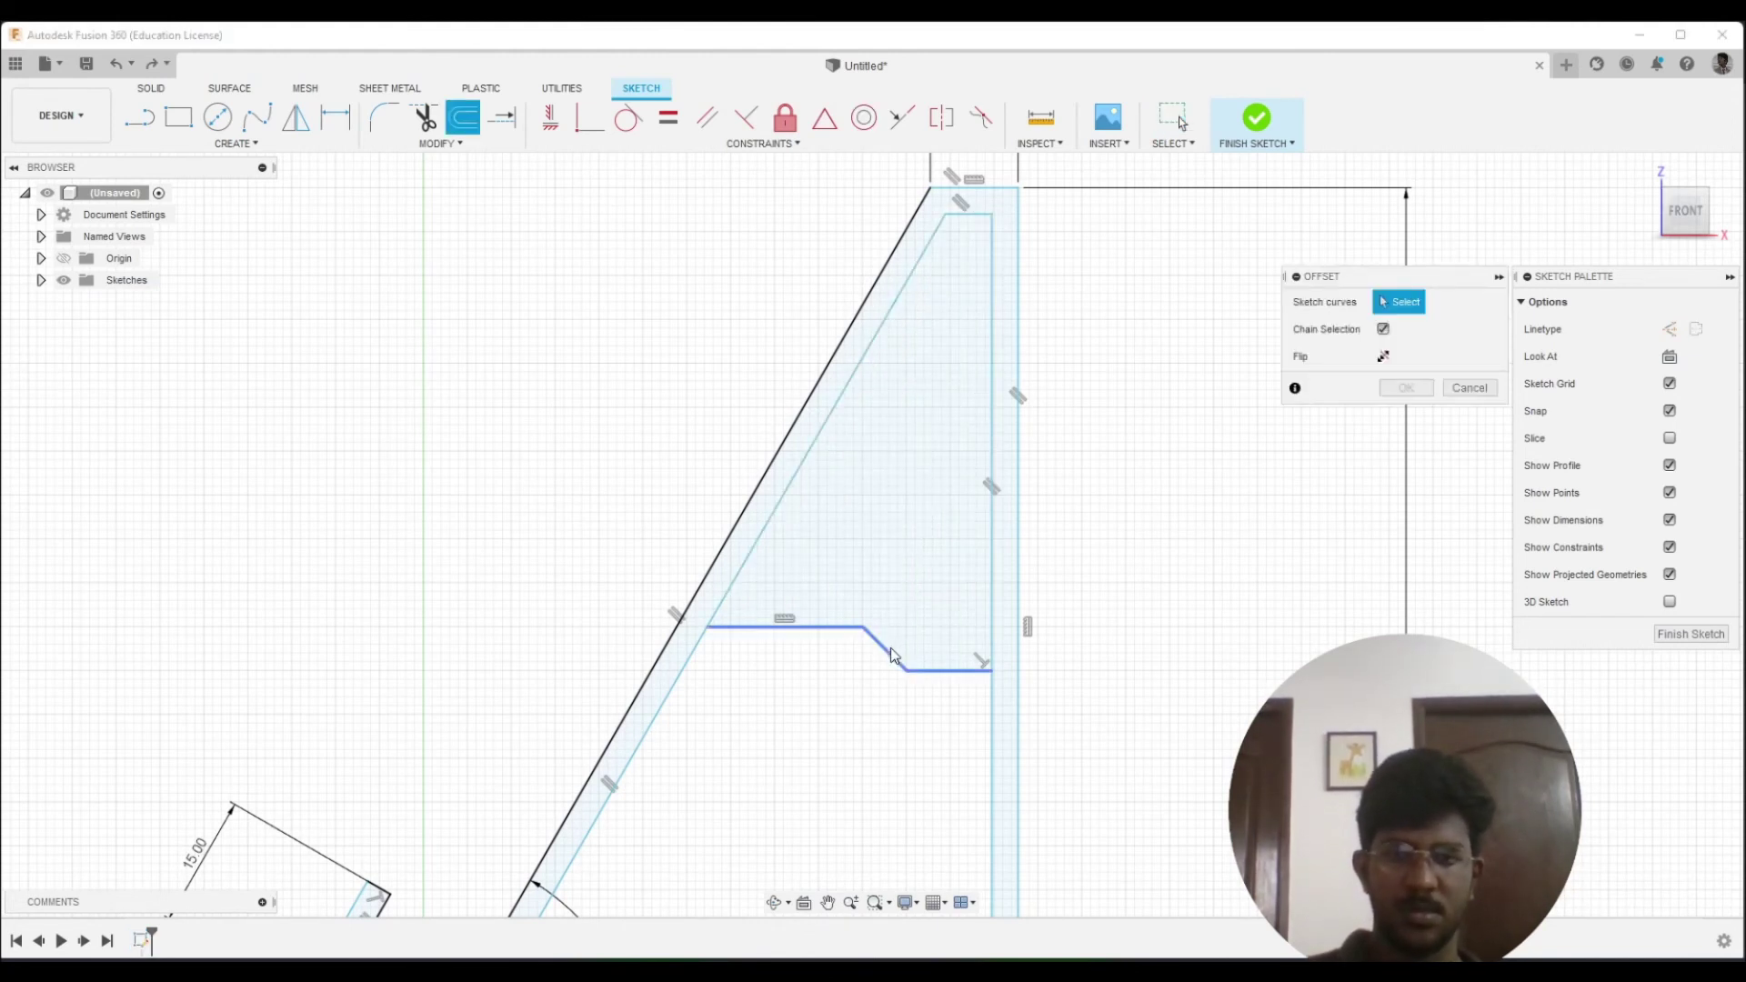
pyautogui.click(891, 650)
pyautogui.moveTo(938, 553); pyautogui.dragTo(940, 559)
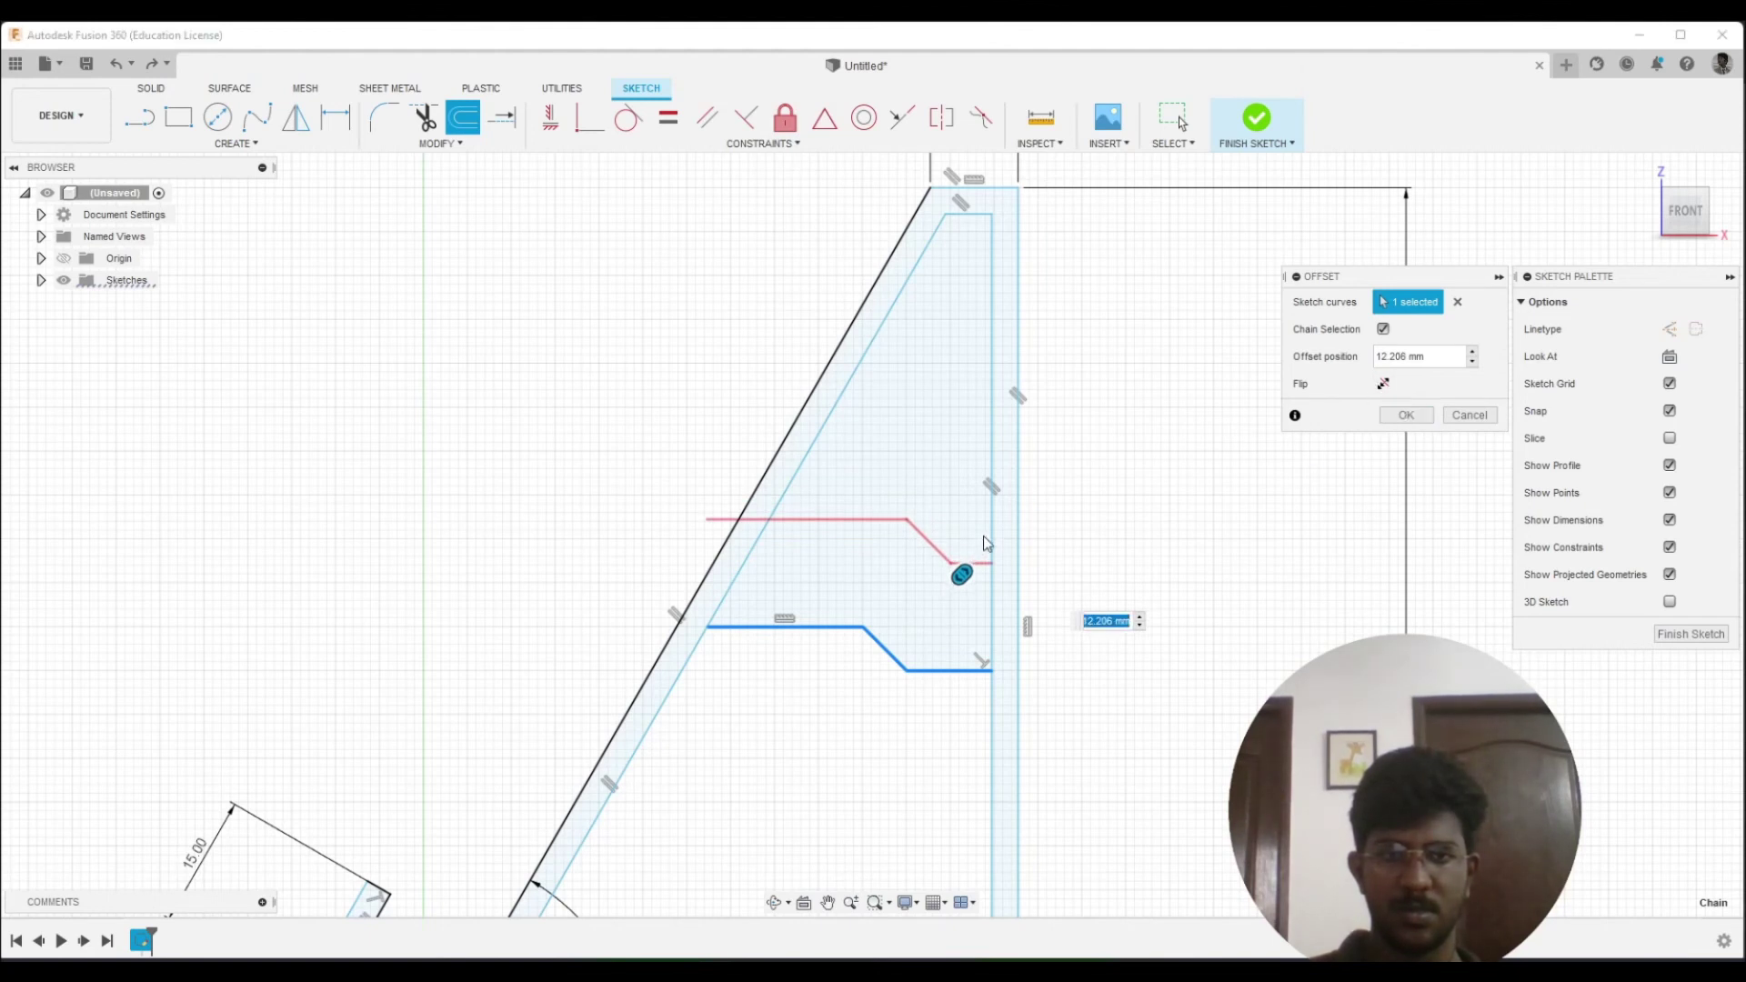
pyautogui.moveTo(954, 559); pyautogui.dragTo(972, 531)
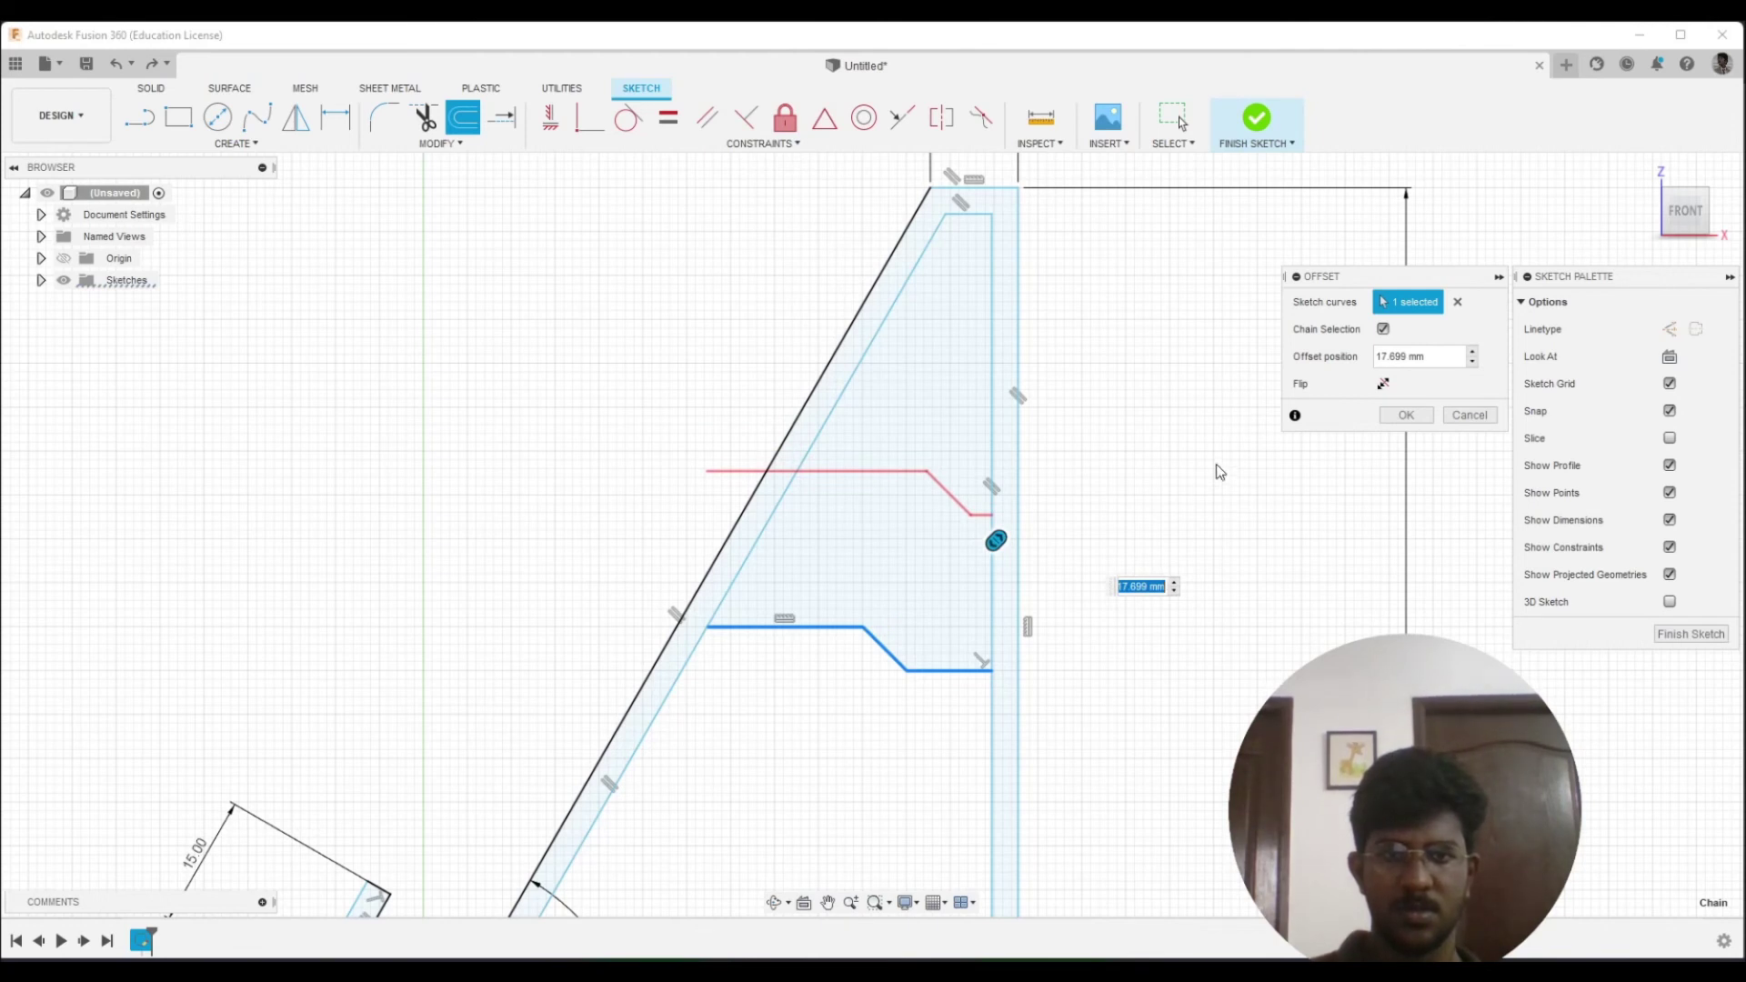
pyautogui.moveTo(1008, 537); pyautogui.dragTo(1005, 560)
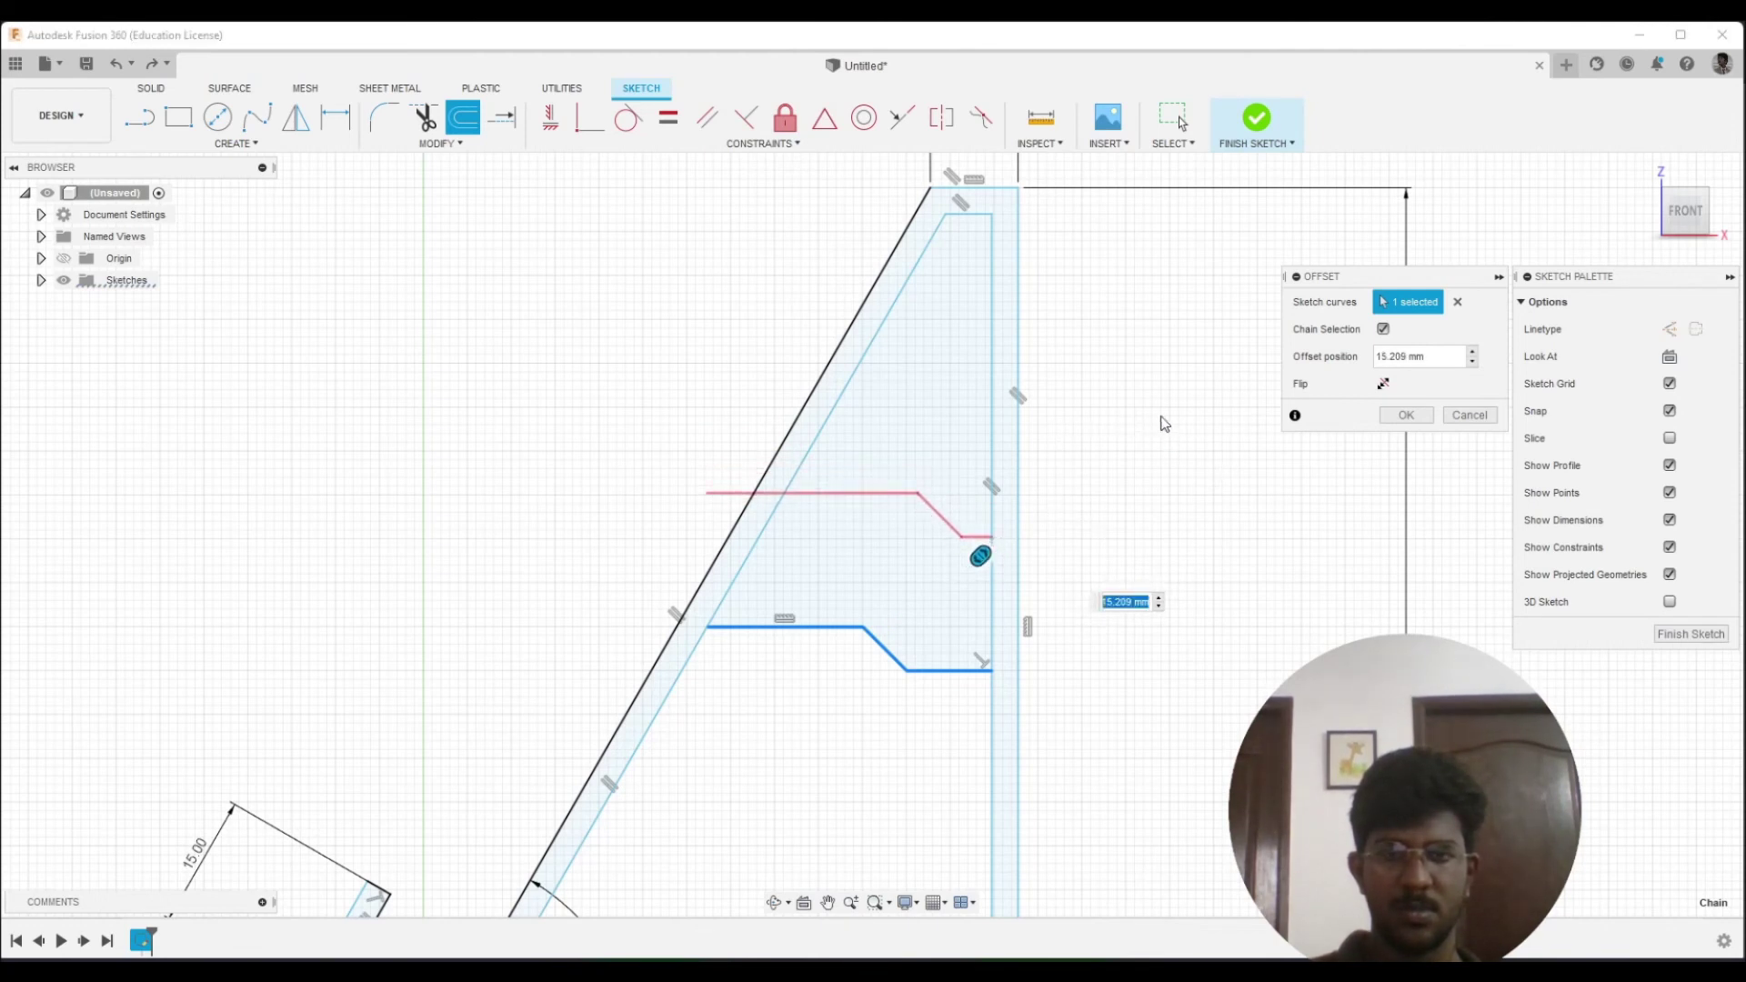
pyautogui.click(1406, 415)
# Trim the stub past the slanted edge and the leftover diagonal segment, then finish the sketch
pyautogui.press('t')
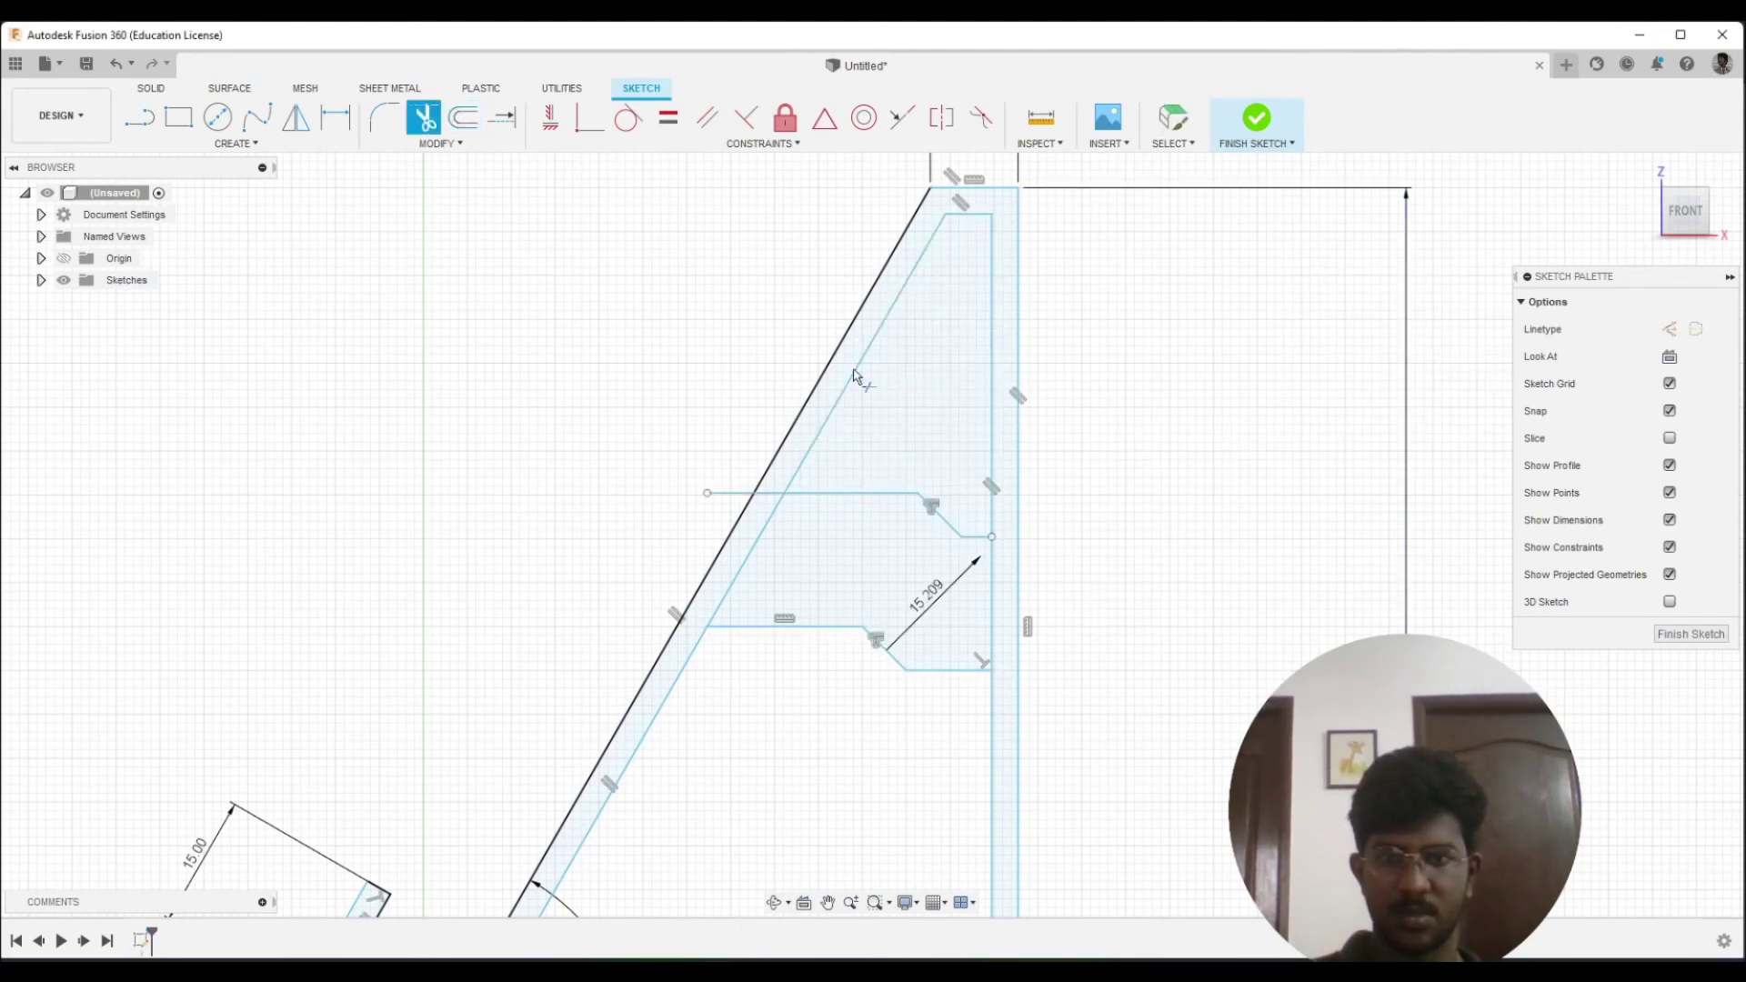
pyautogui.click(703, 503)
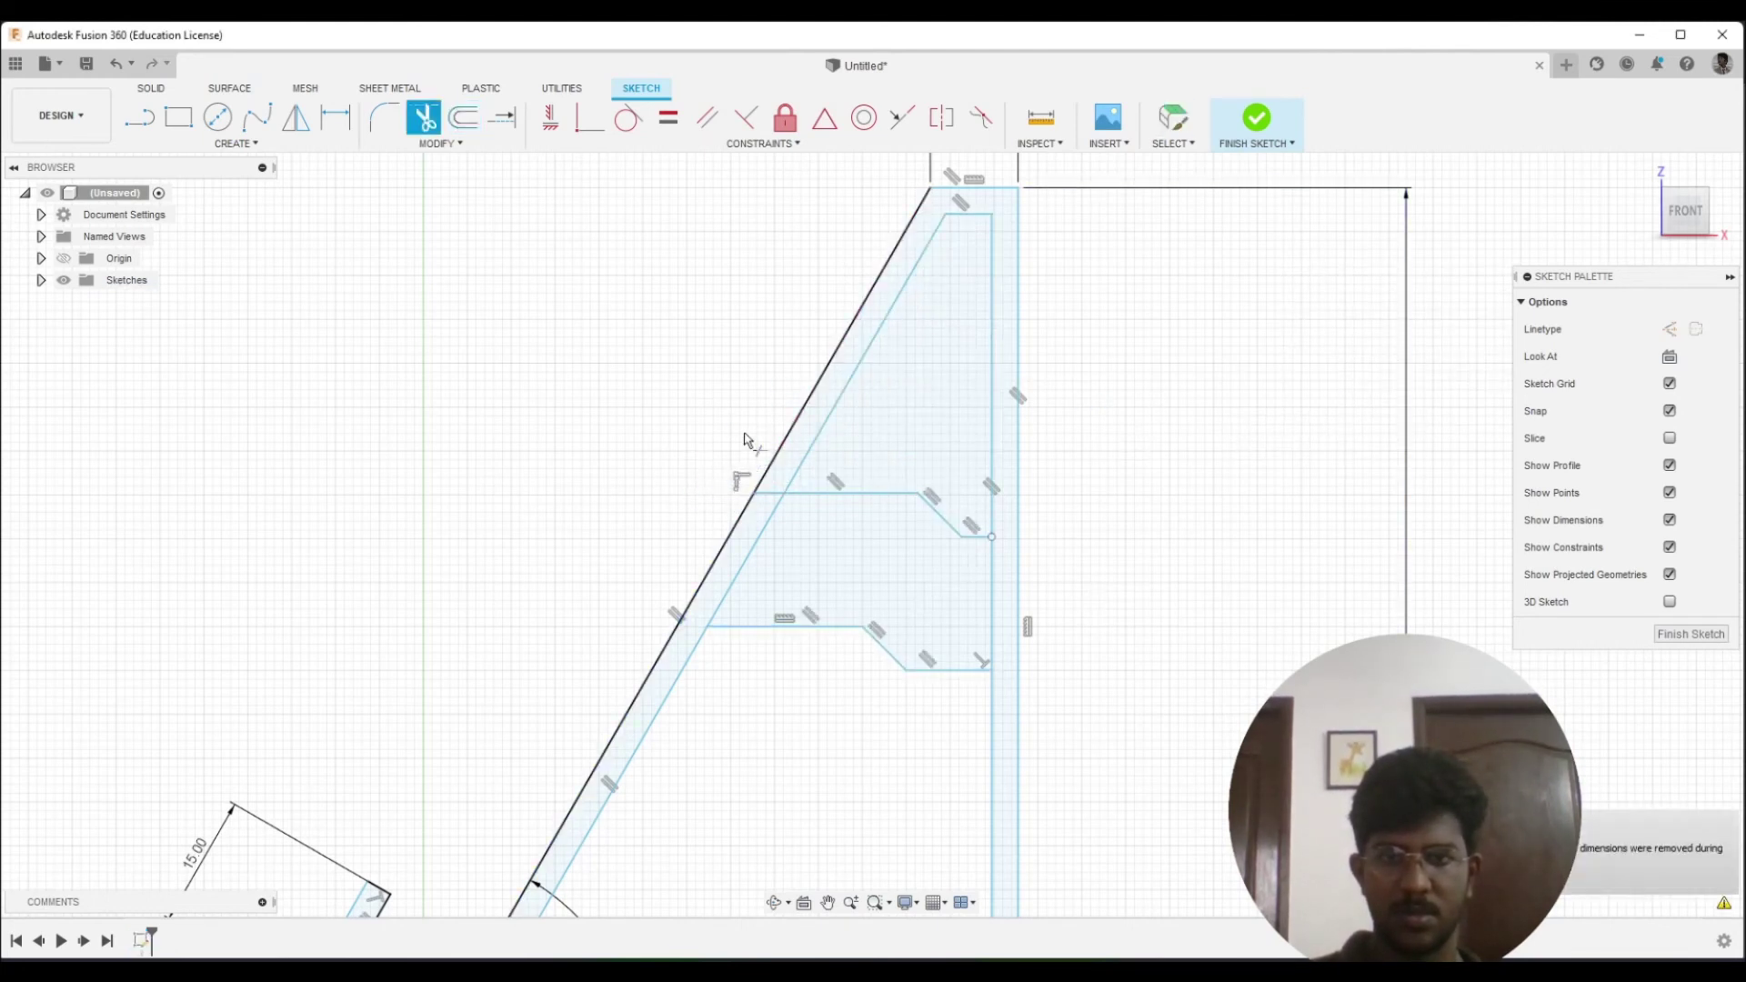
pyautogui.click(764, 498)
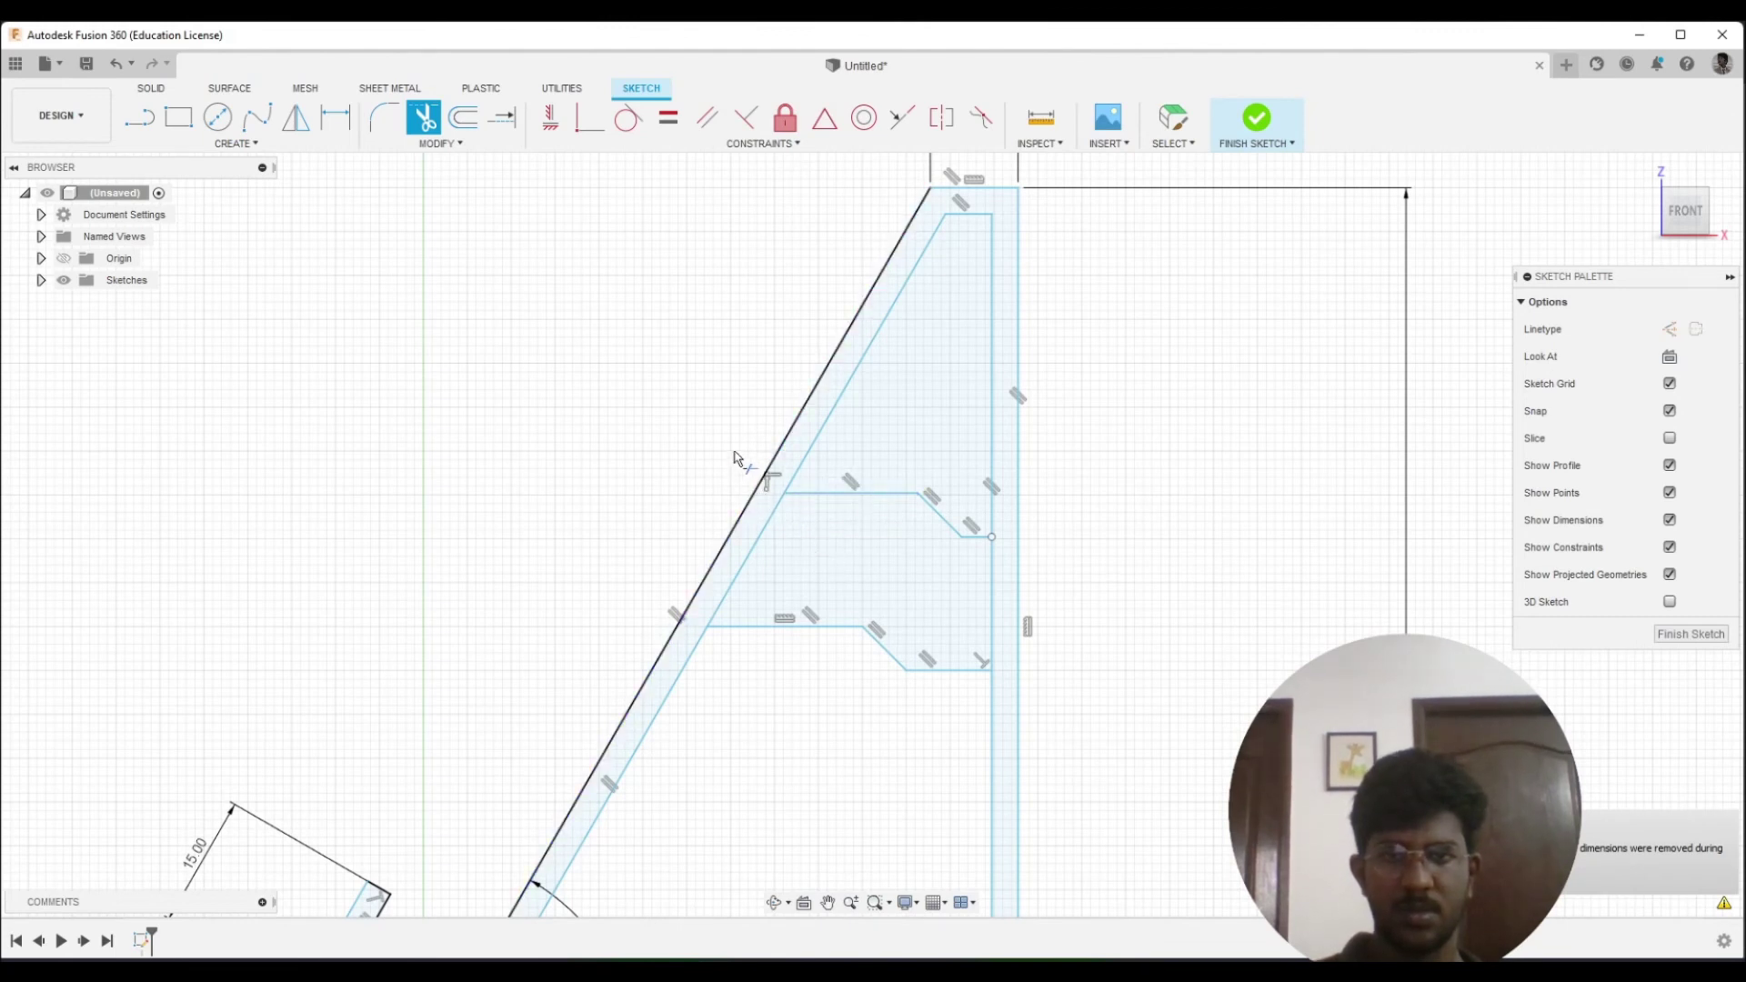
pyautogui.press('Escape')
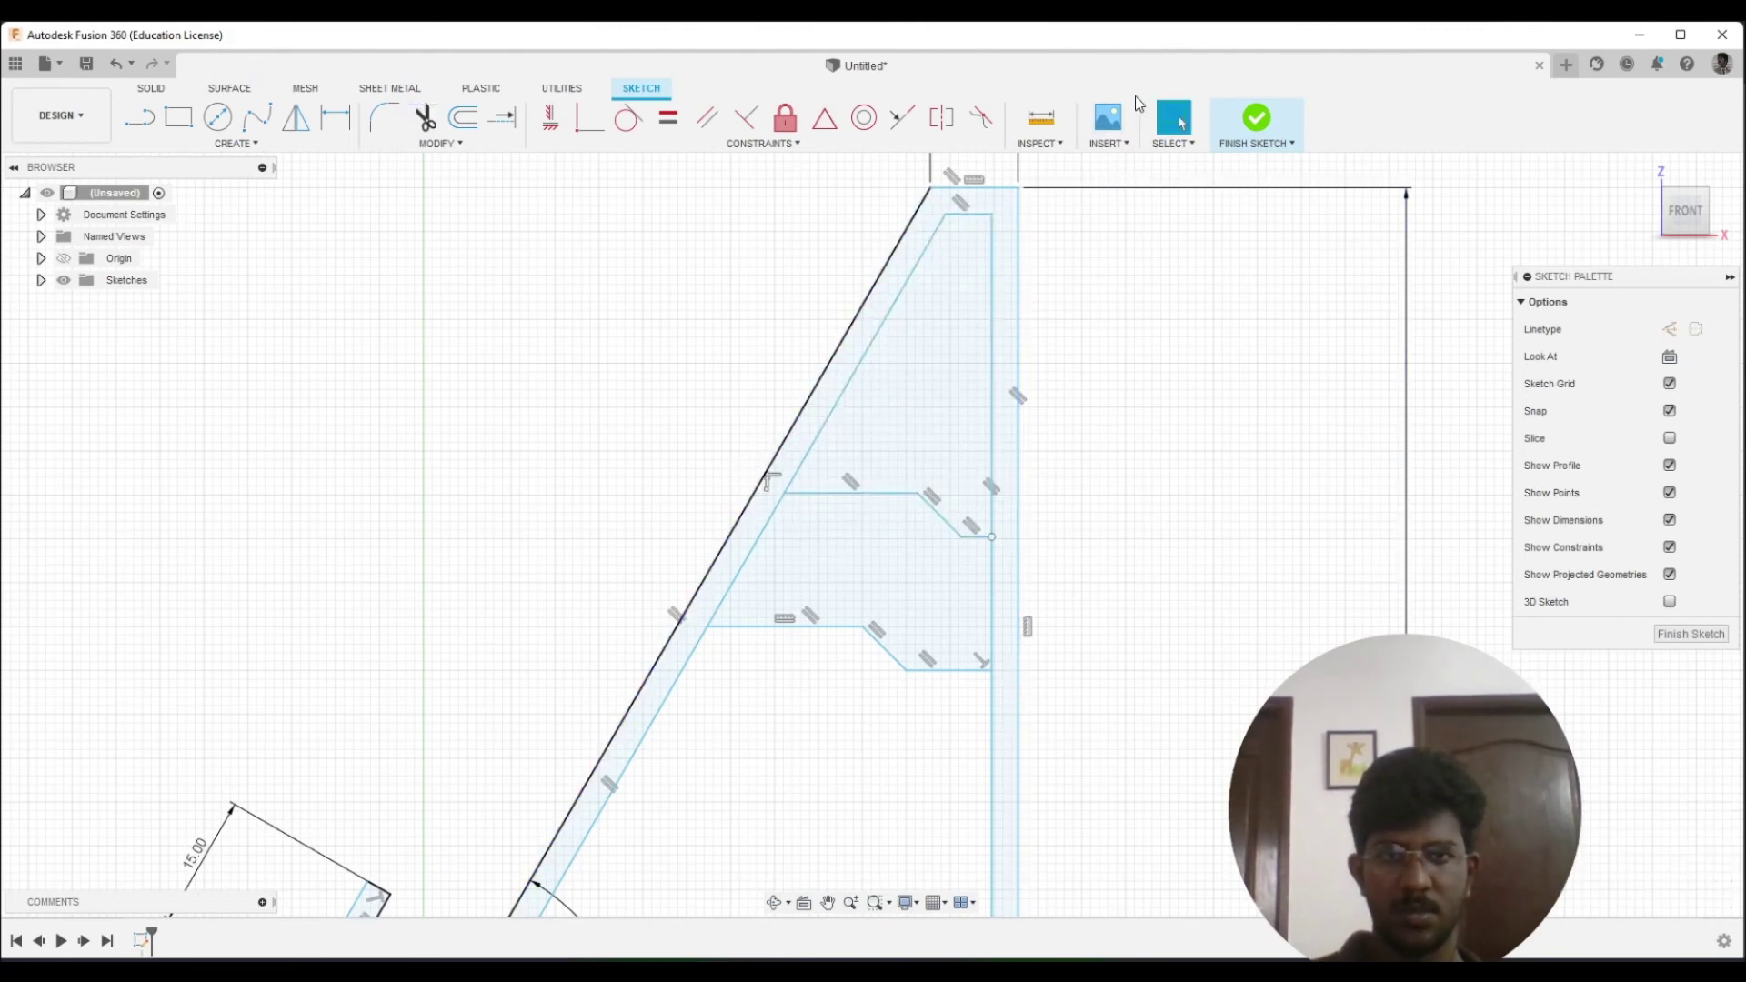
pyautogui.click(1258, 117)
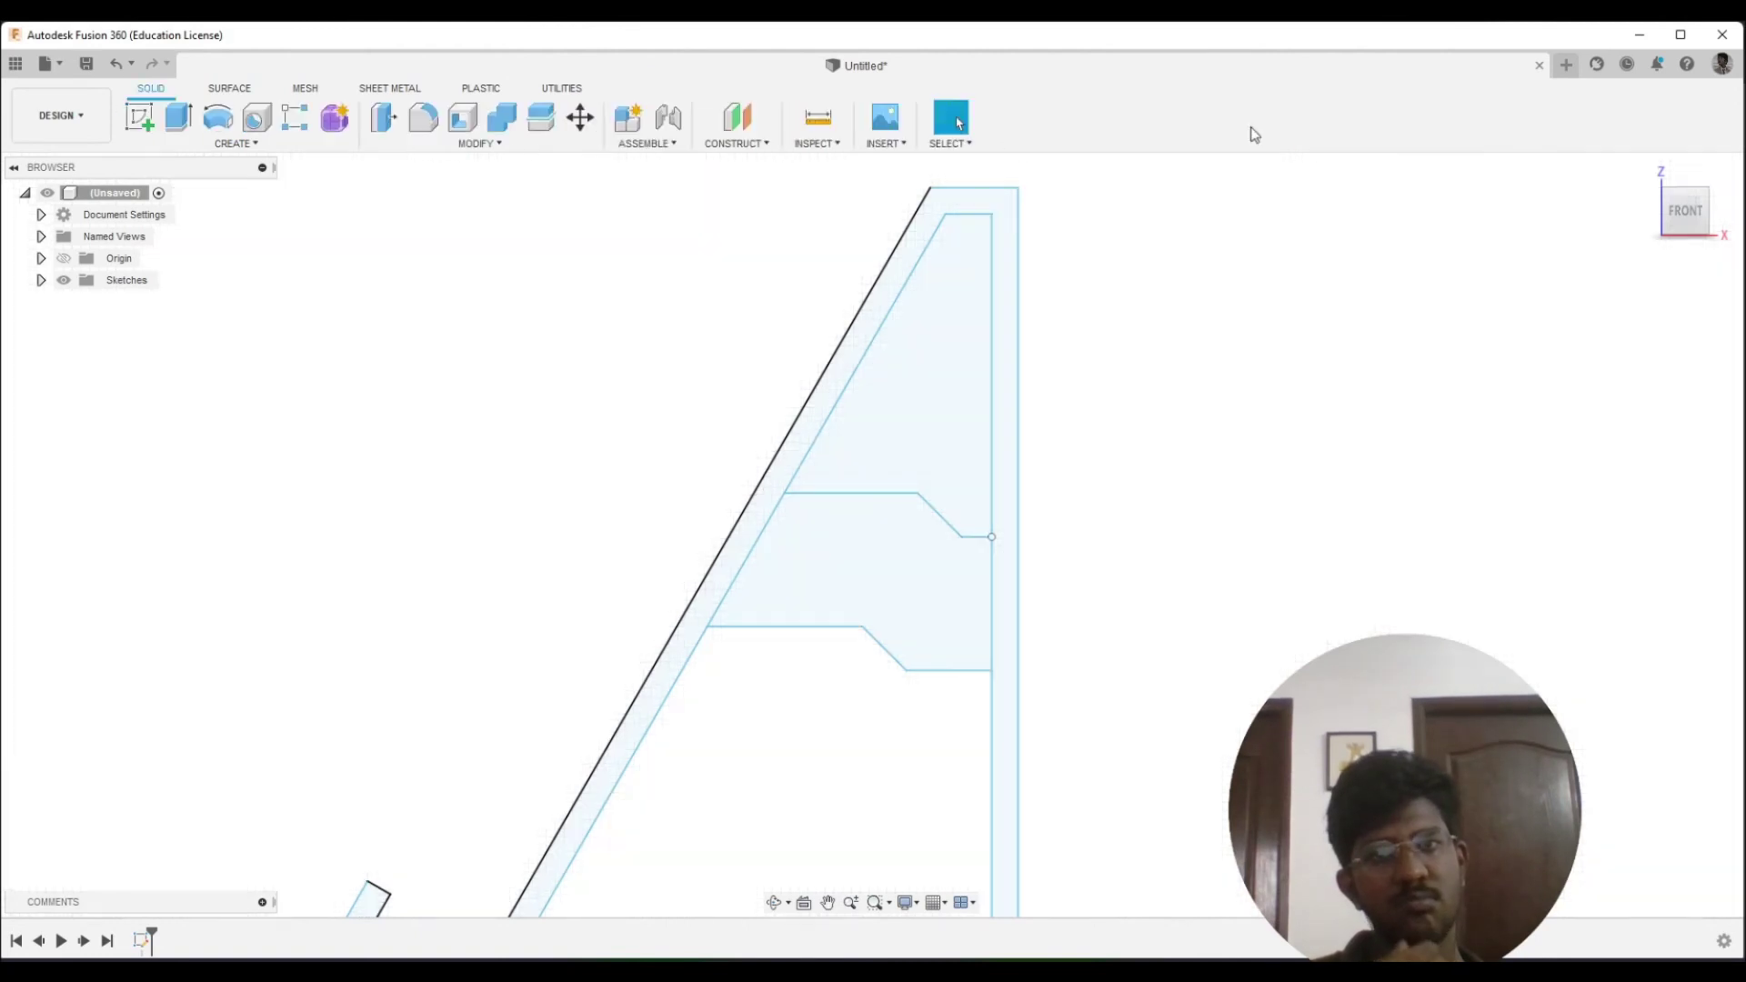
# Extrude the thin A-wall and middle rib profiles symmetrically to 25 mm
pyautogui.moveTo(1144, 288); pyautogui.dragTo(1165, 297)
pyautogui.press('Escape')
pyautogui.scroll(-3, 1135, 300)
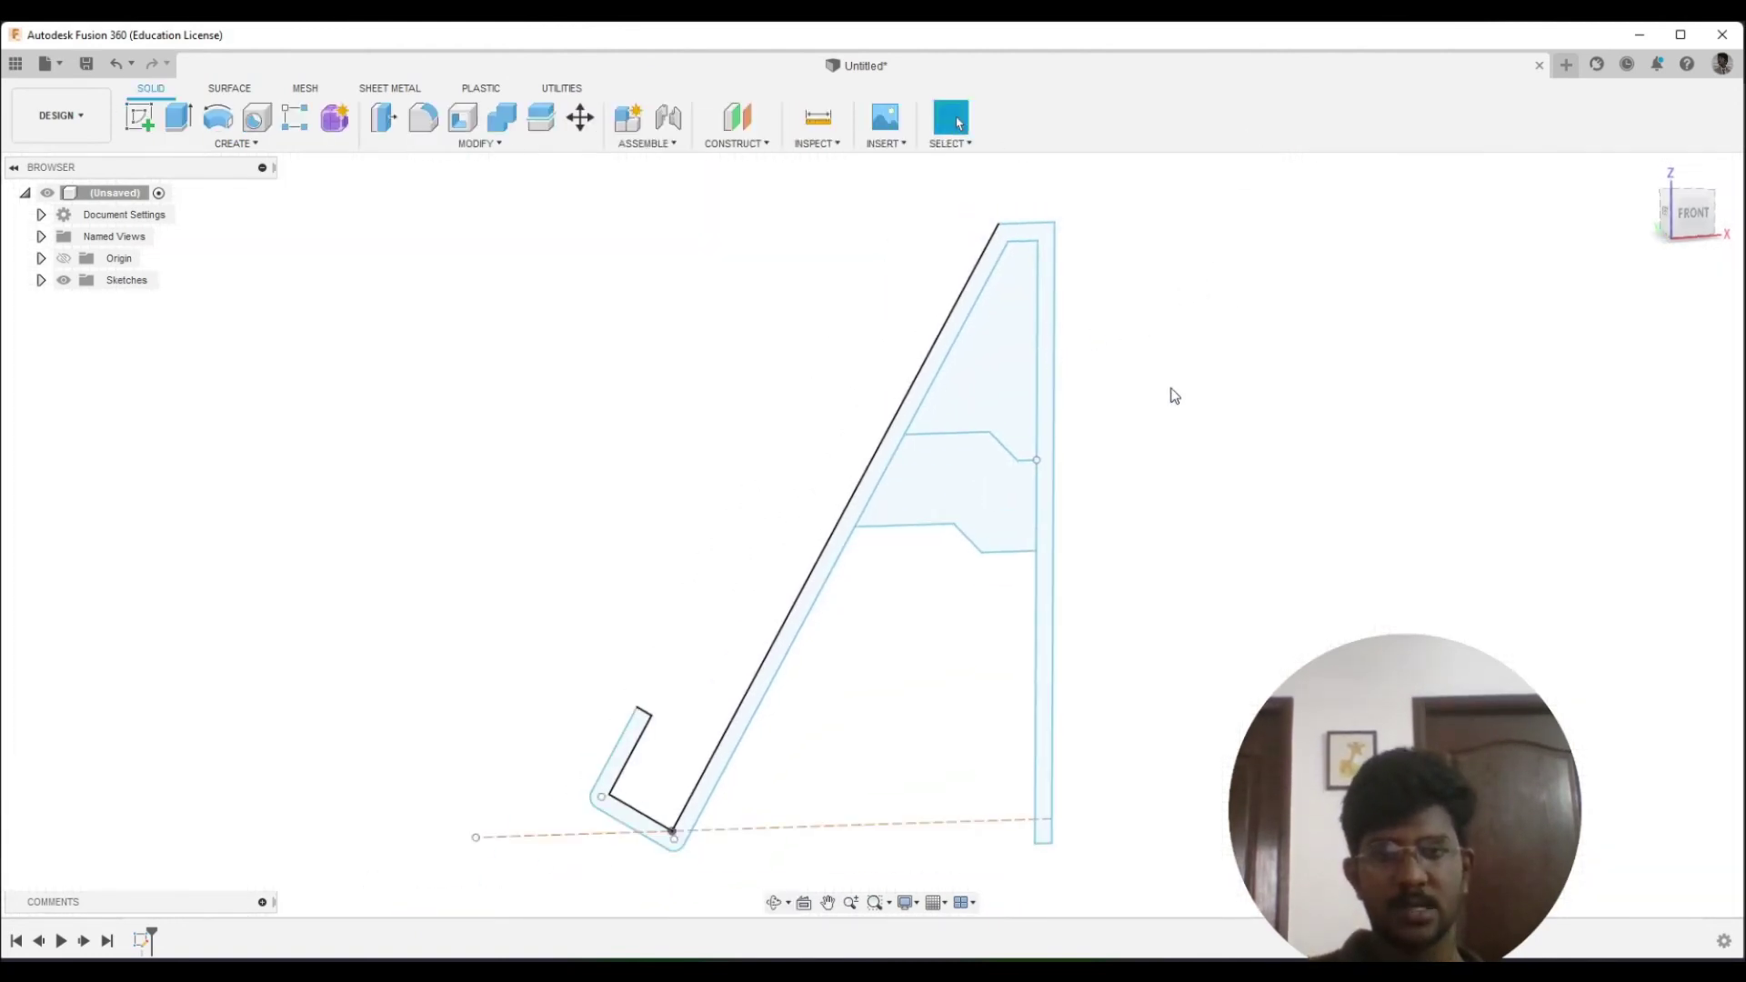
pyautogui.press('e')
pyautogui.click(1014, 507)
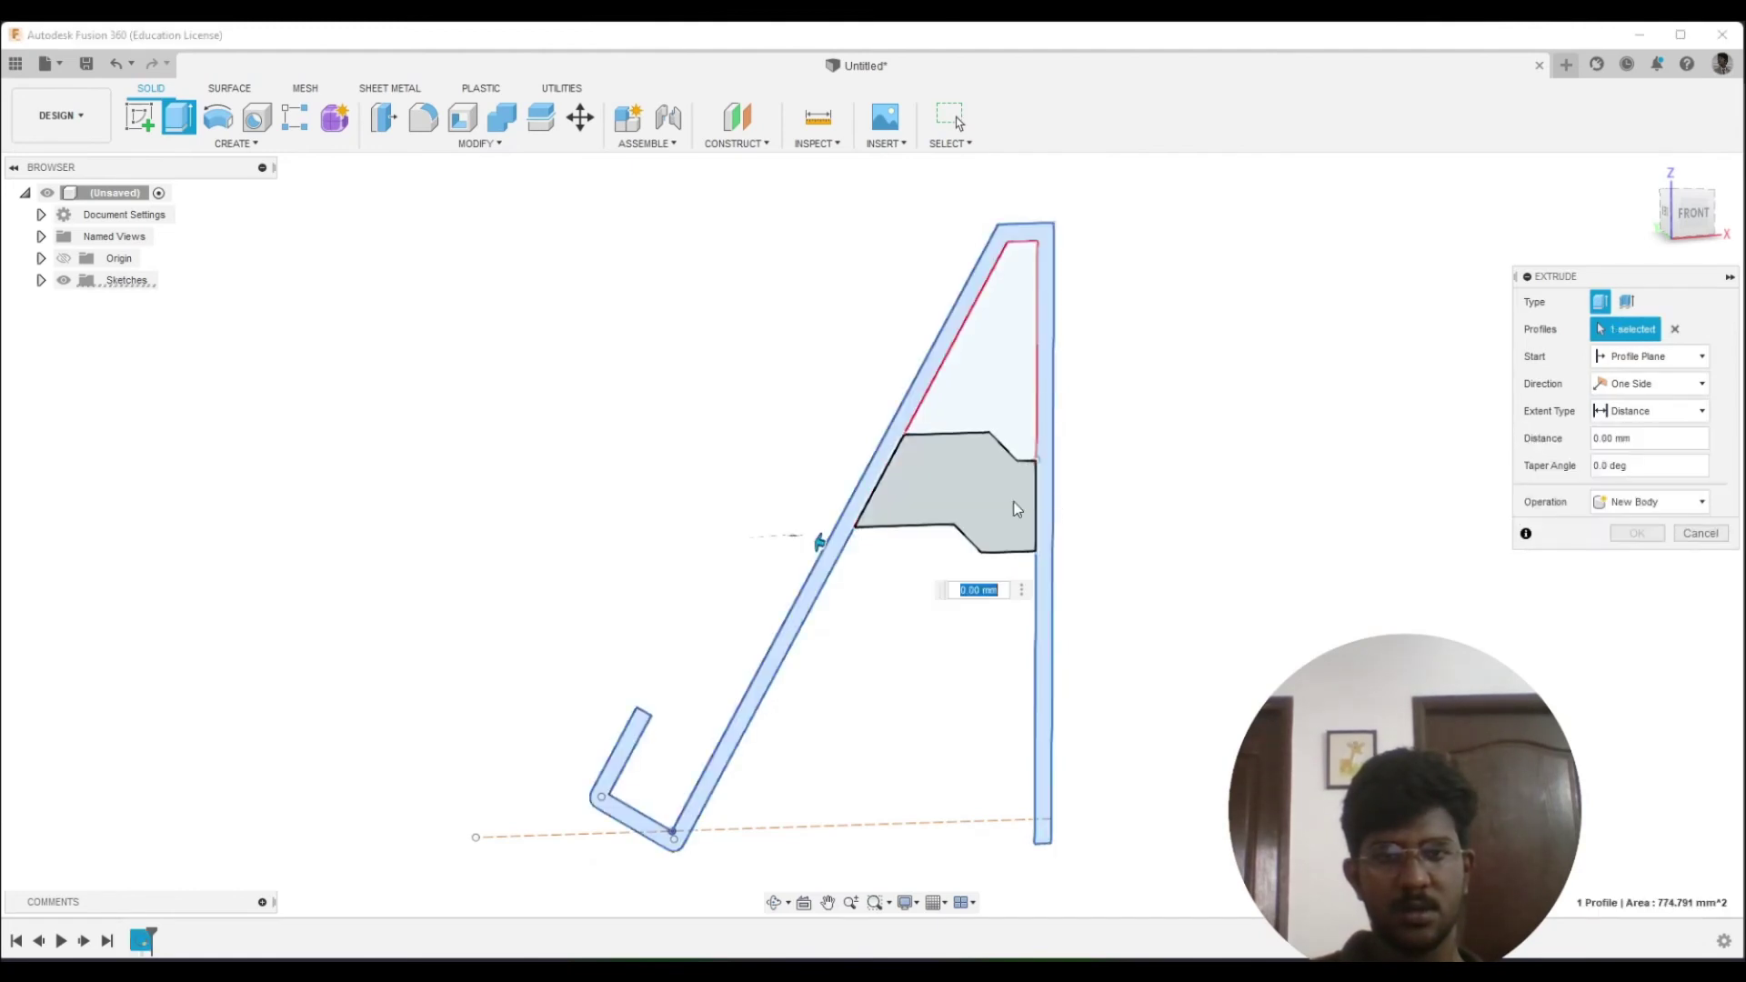
pyautogui.click(1001, 471)
pyautogui.moveTo(941, 490); pyautogui.dragTo(911, 466)
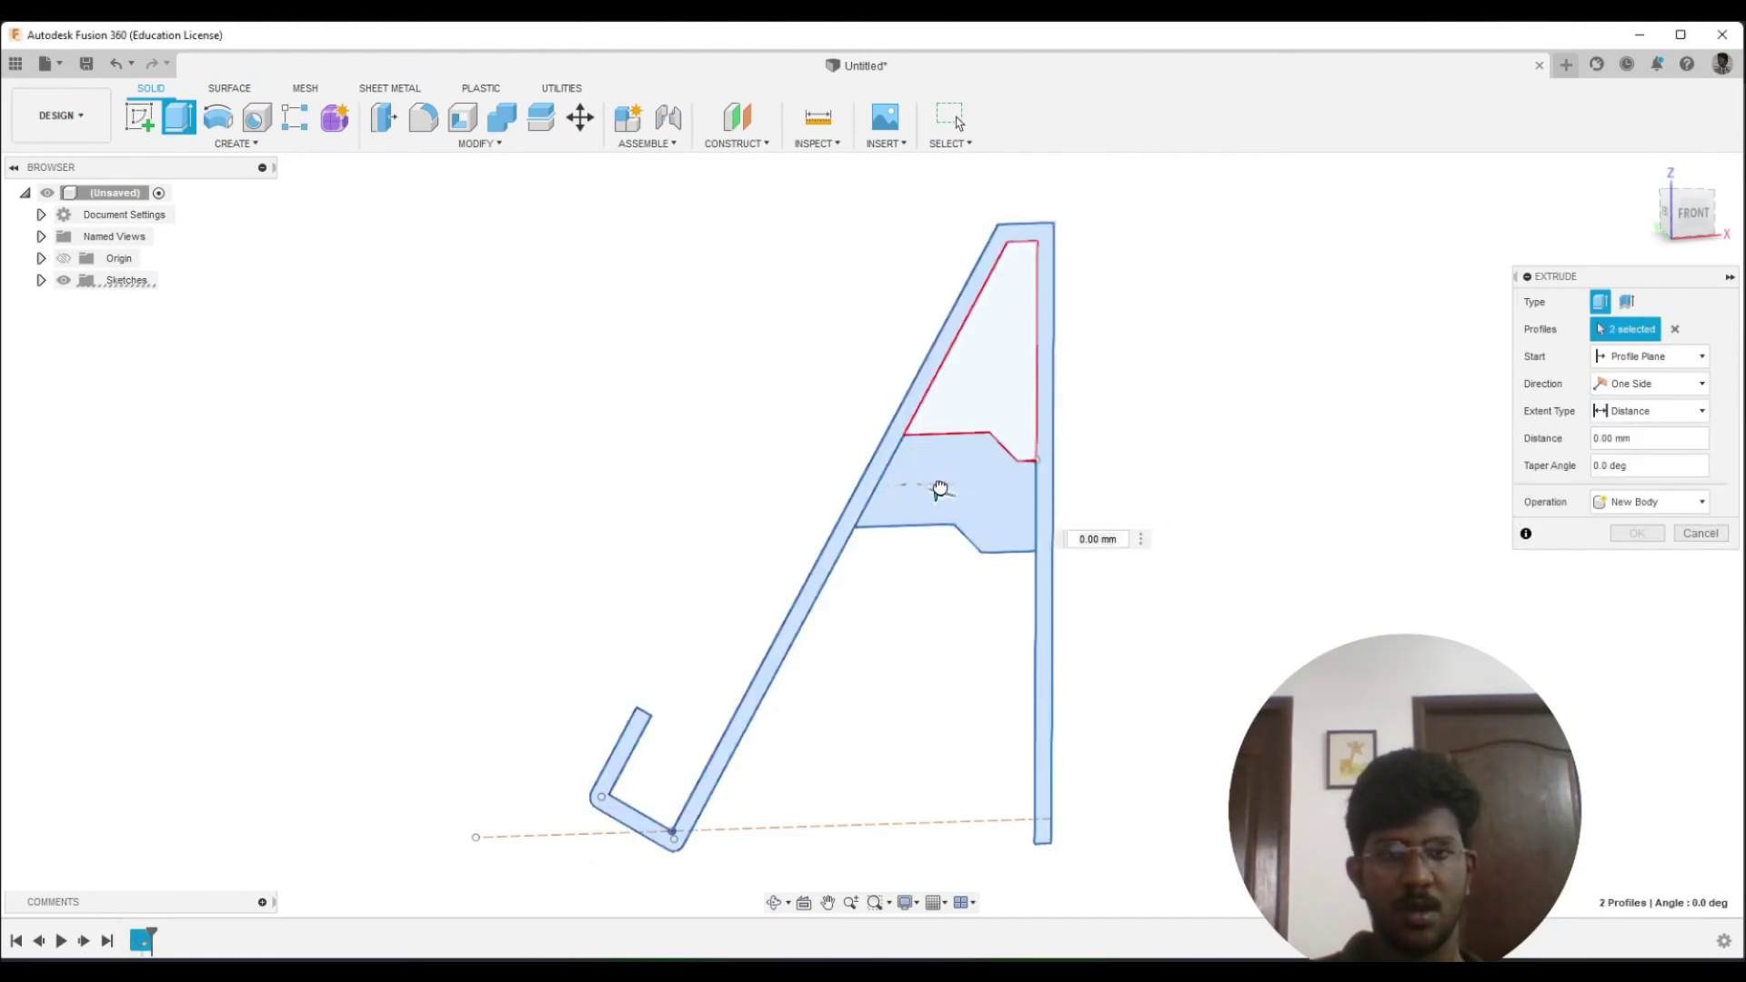
pyautogui.write('15')
pyautogui.click(1651, 380)
pyautogui.click(1638, 447)
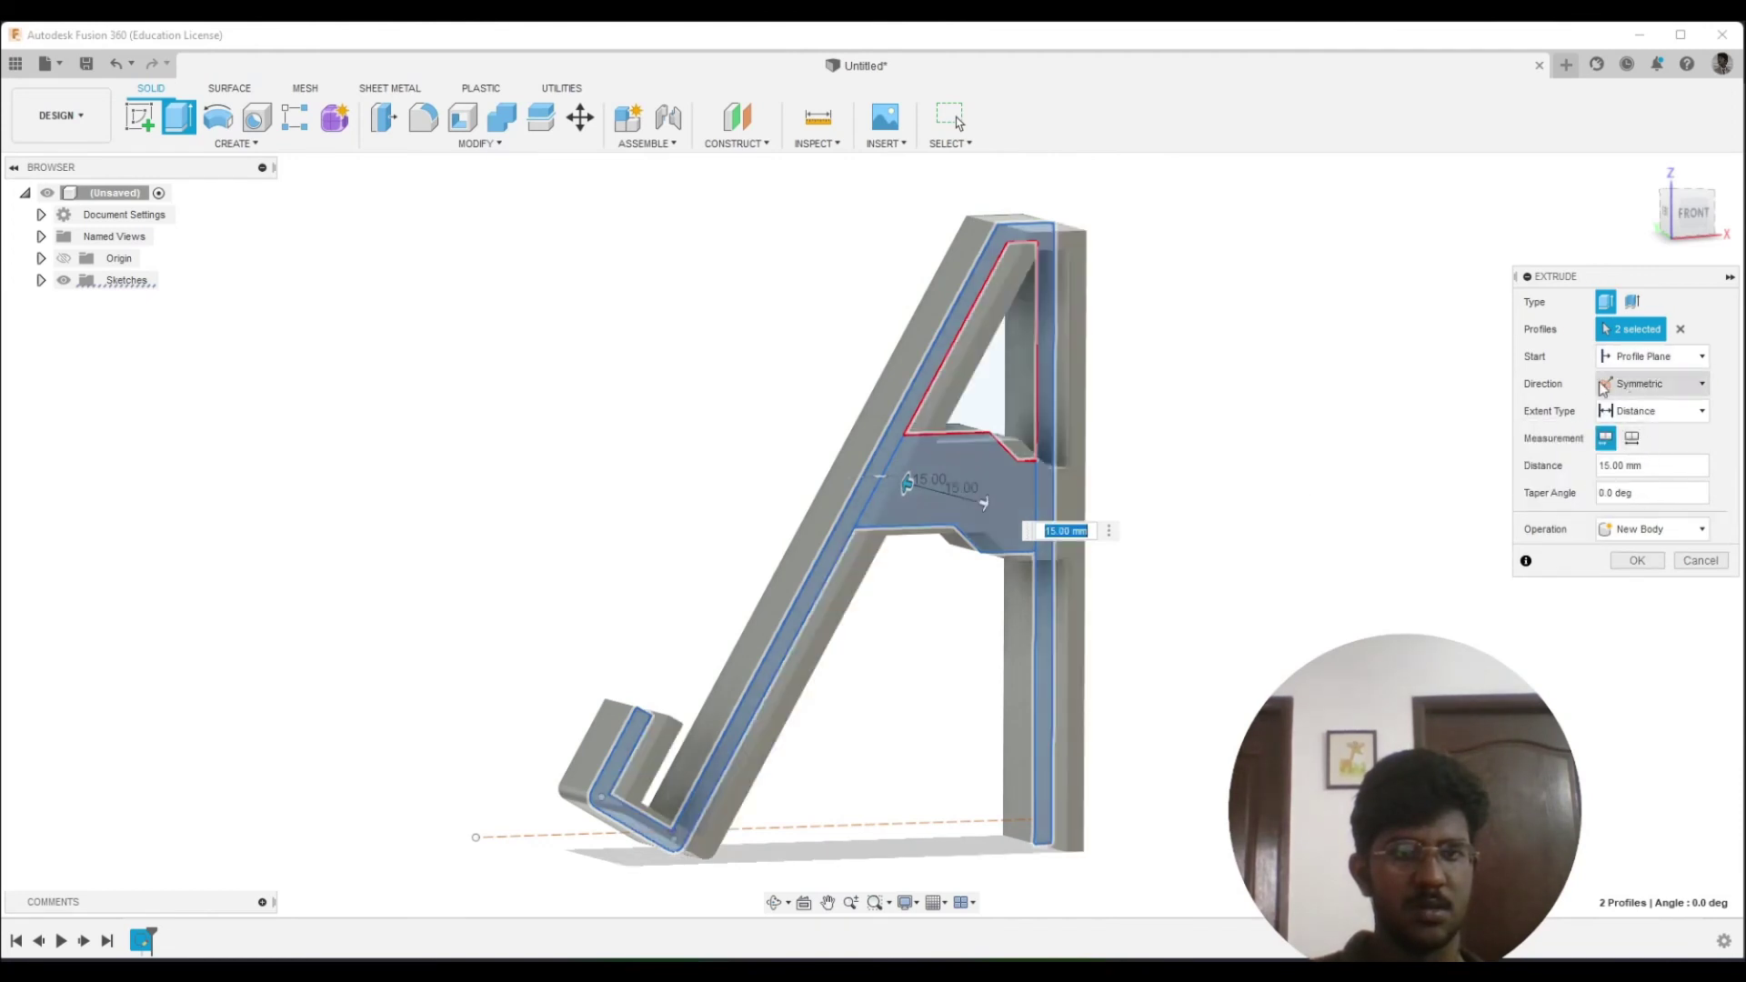
pyautogui.moveTo(1260, 437)
pyautogui.keyDown('shift'); pyautogui.mouseDown(button='middle')
pyautogui.moveTo(1258, 456)
pyautogui.moveTo(1208, 421)
pyautogui.moveTo(1289, 440)
pyautogui.mouseUp(button='middle'); pyautogui.keyUp('shift')
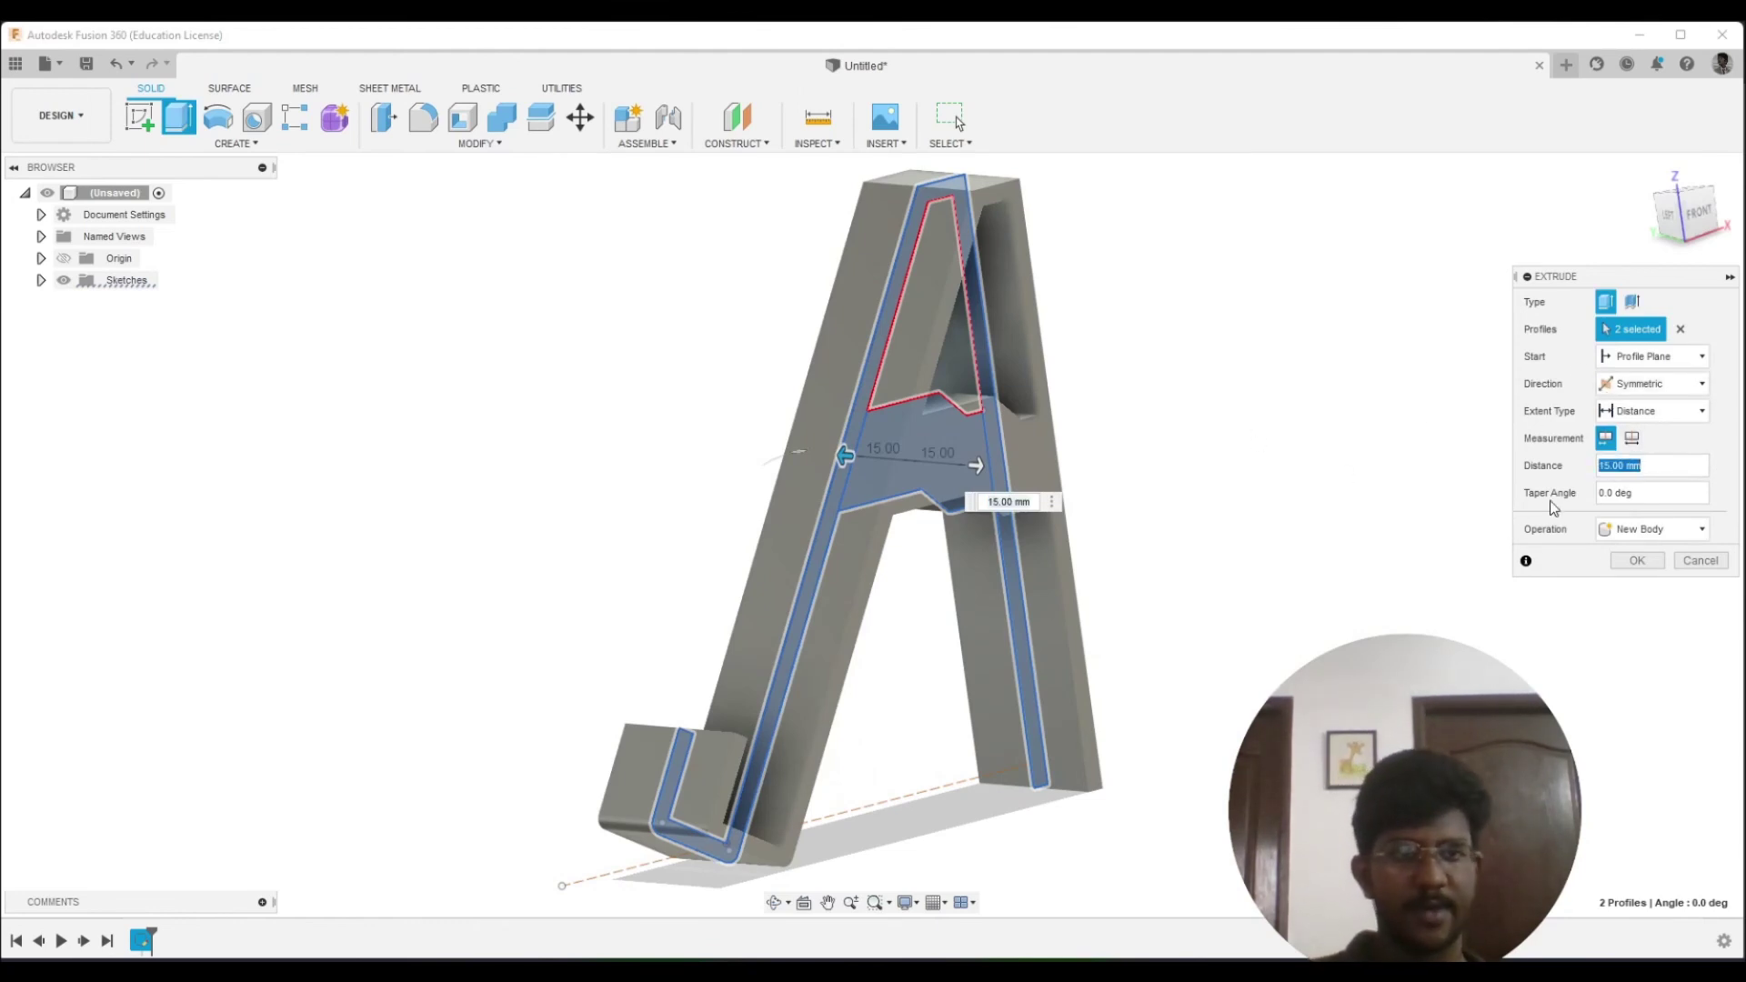
pyautogui.click(1652, 465)
pyautogui.write('25')
pyautogui.press('Return')
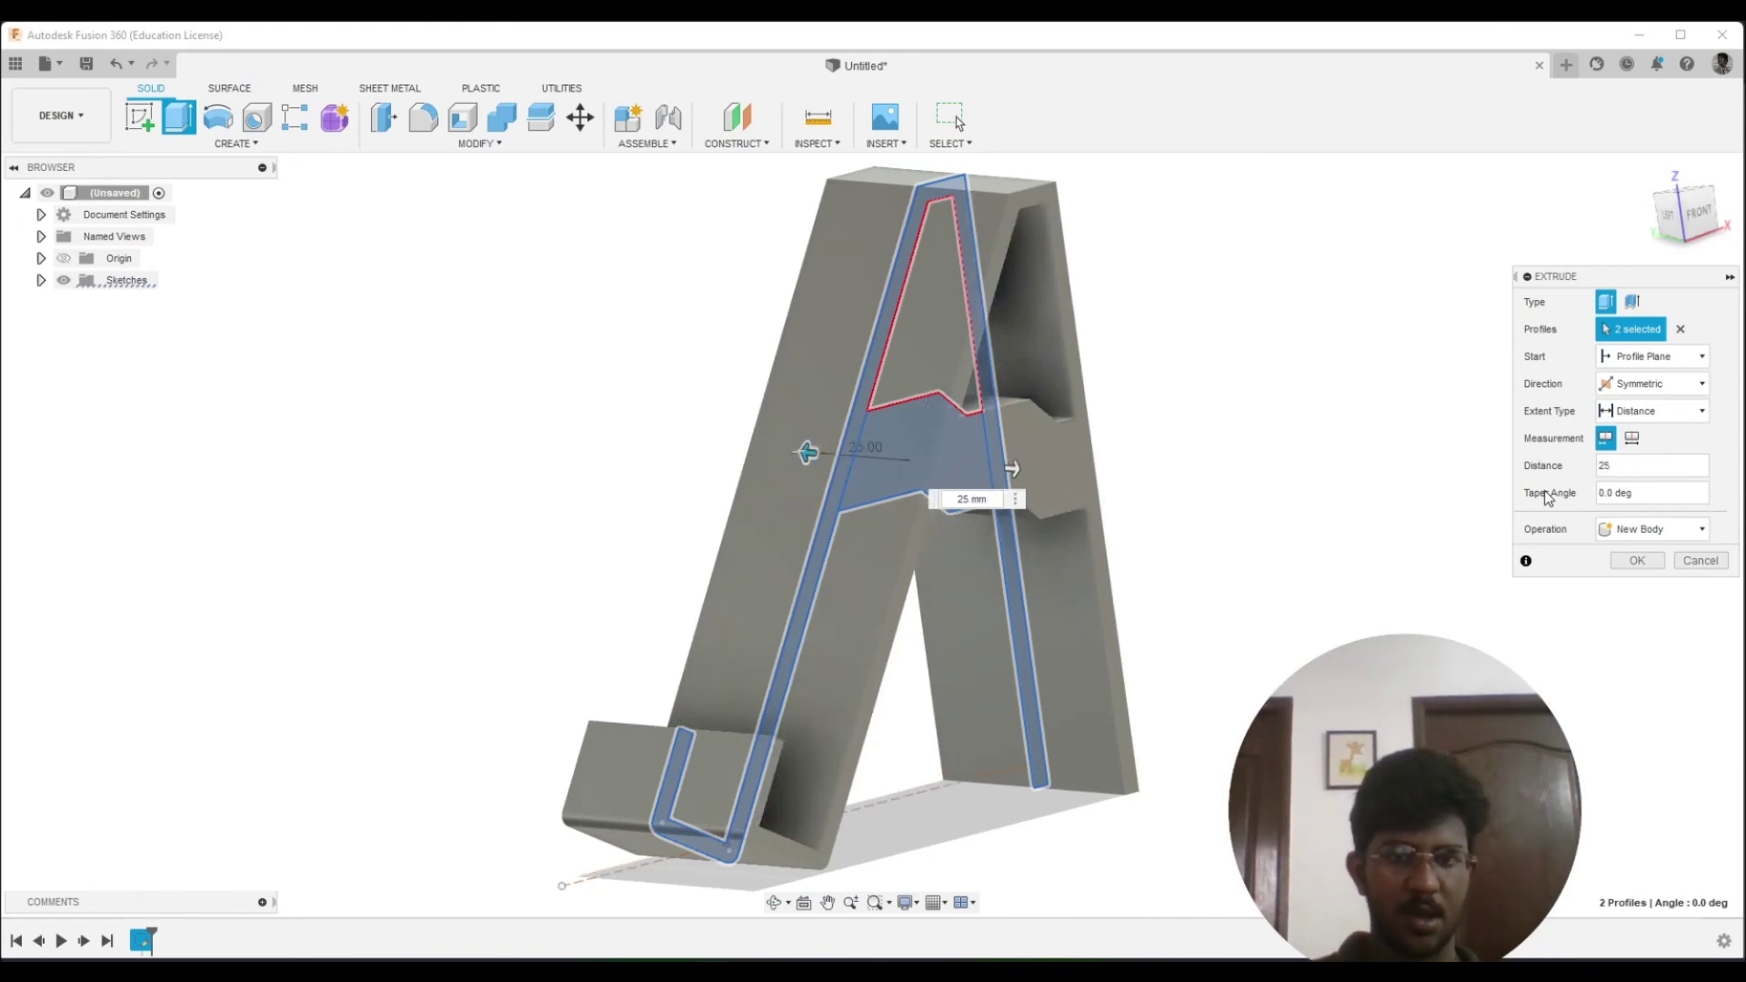
# Set the extrusion operation to New Component and confirm it
pyautogui.keyDown('shift'); pyautogui.moveTo(1331, 474); pyautogui.dragTo(1146, 530, button='middle'); pyautogui.keyUp('shift')
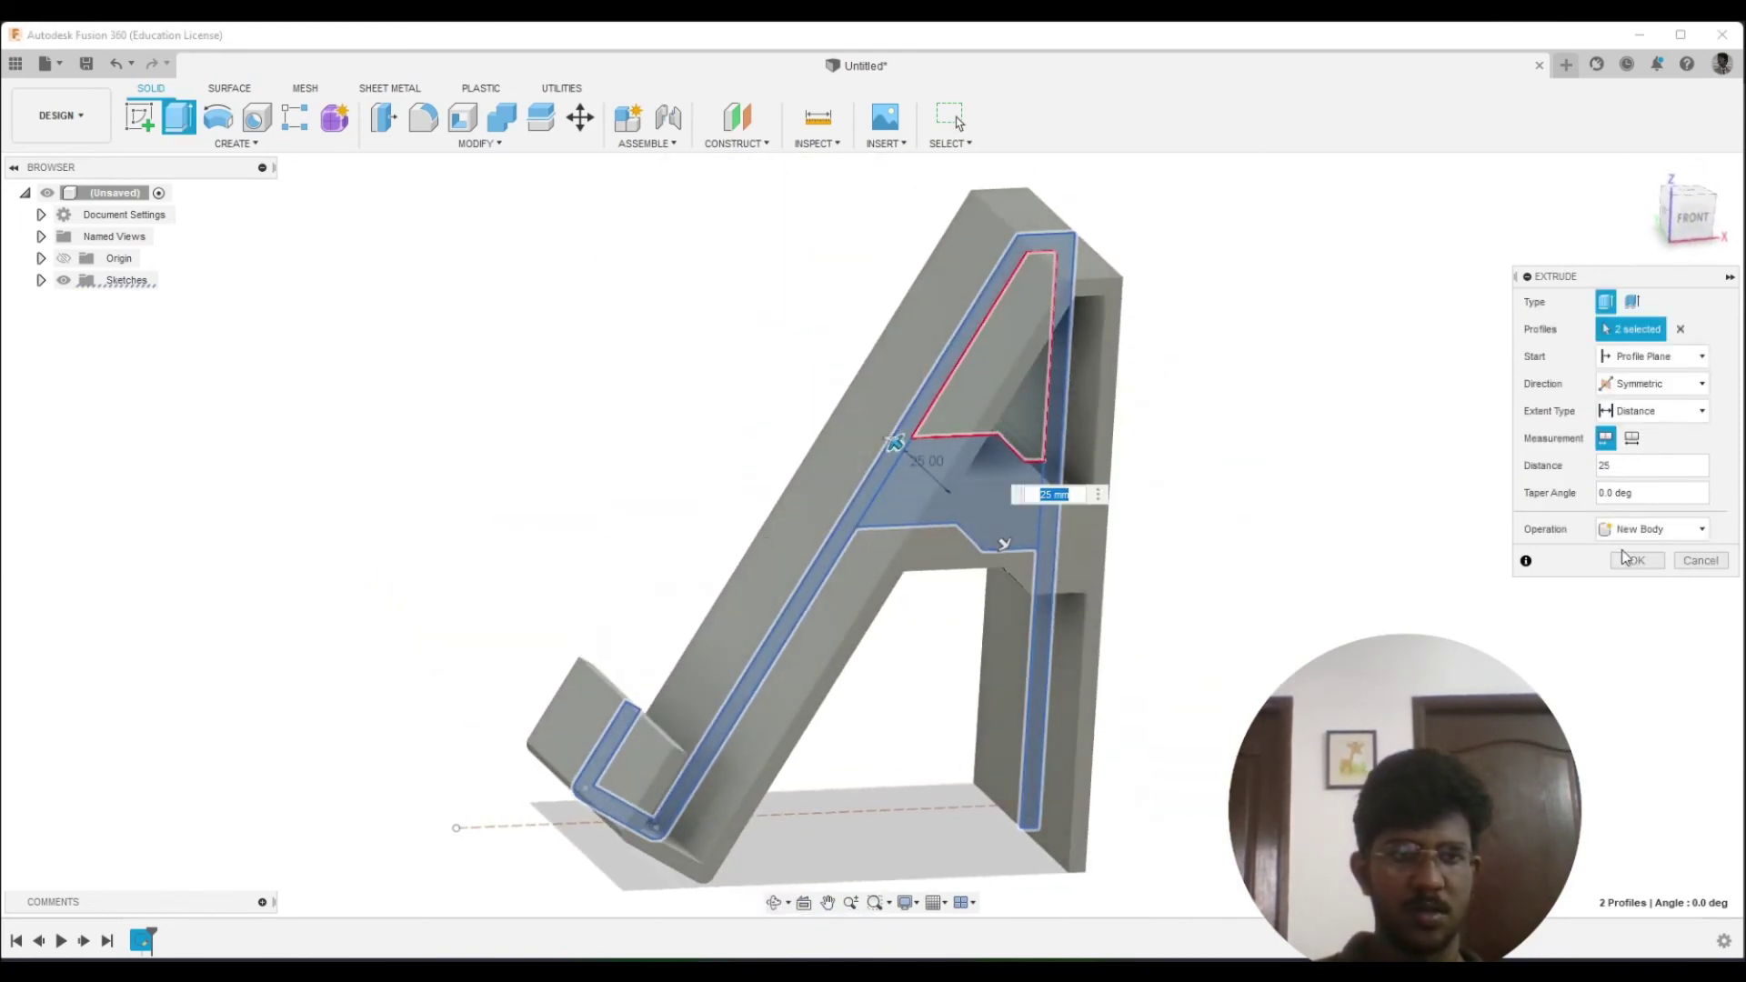
pyautogui.click(1651, 530)
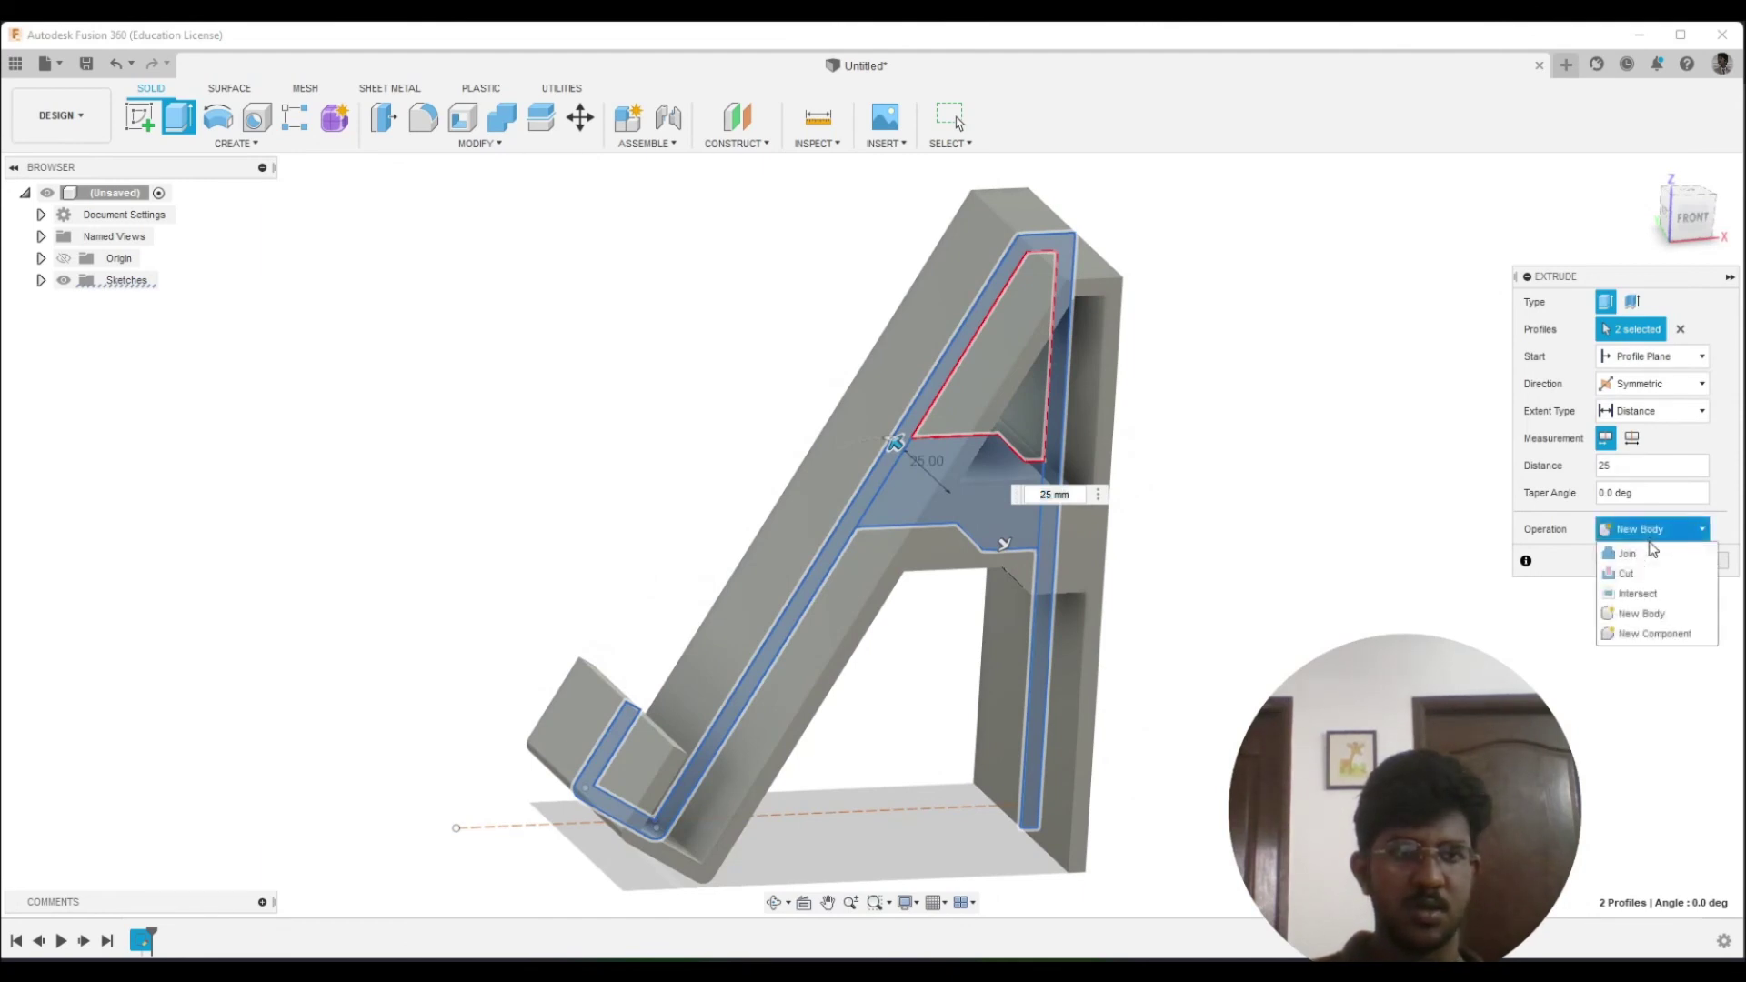
pyautogui.click(1654, 628)
pyautogui.click(1637, 561)
pyautogui.moveTo(1474, 496)
pyautogui.keyDown('shift'); pyautogui.mouseDown(button='middle')
pyautogui.moveTo(1462, 467)
pyautogui.moveTo(1493, 455)
pyautogui.moveTo(1417, 459)
pyautogui.mouseUp(button='middle'); pyautogui.keyUp('shift')
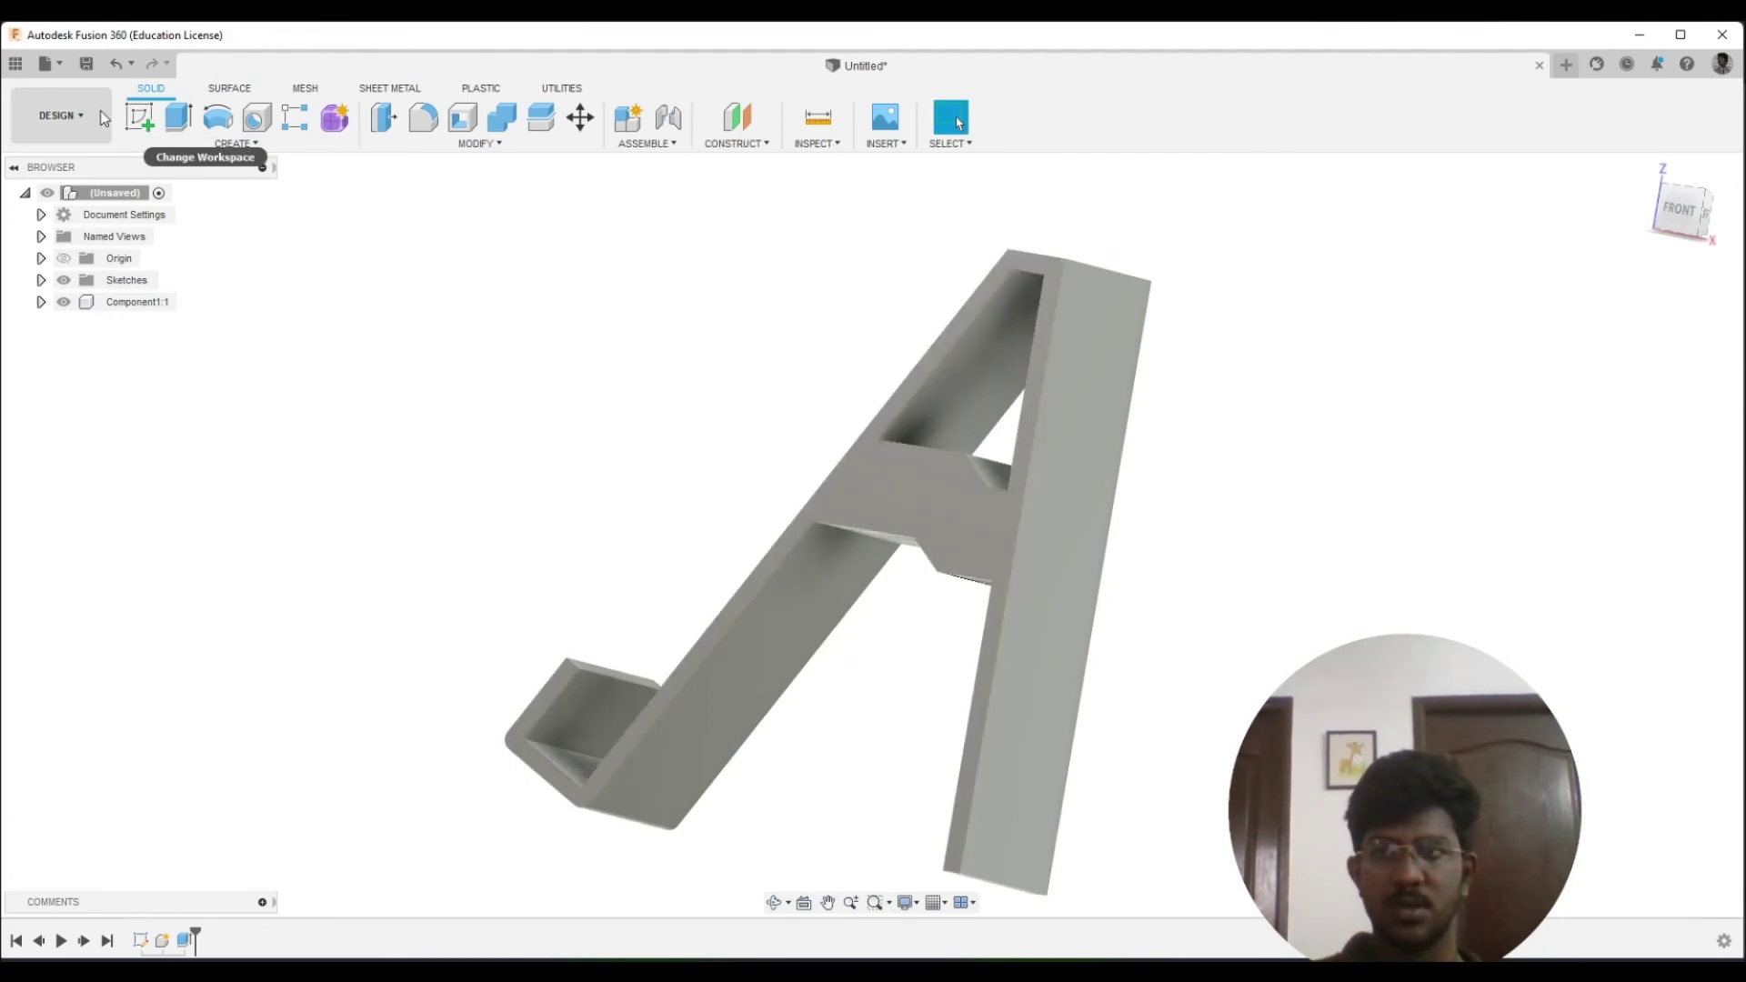
pyautogui.click(139, 116)
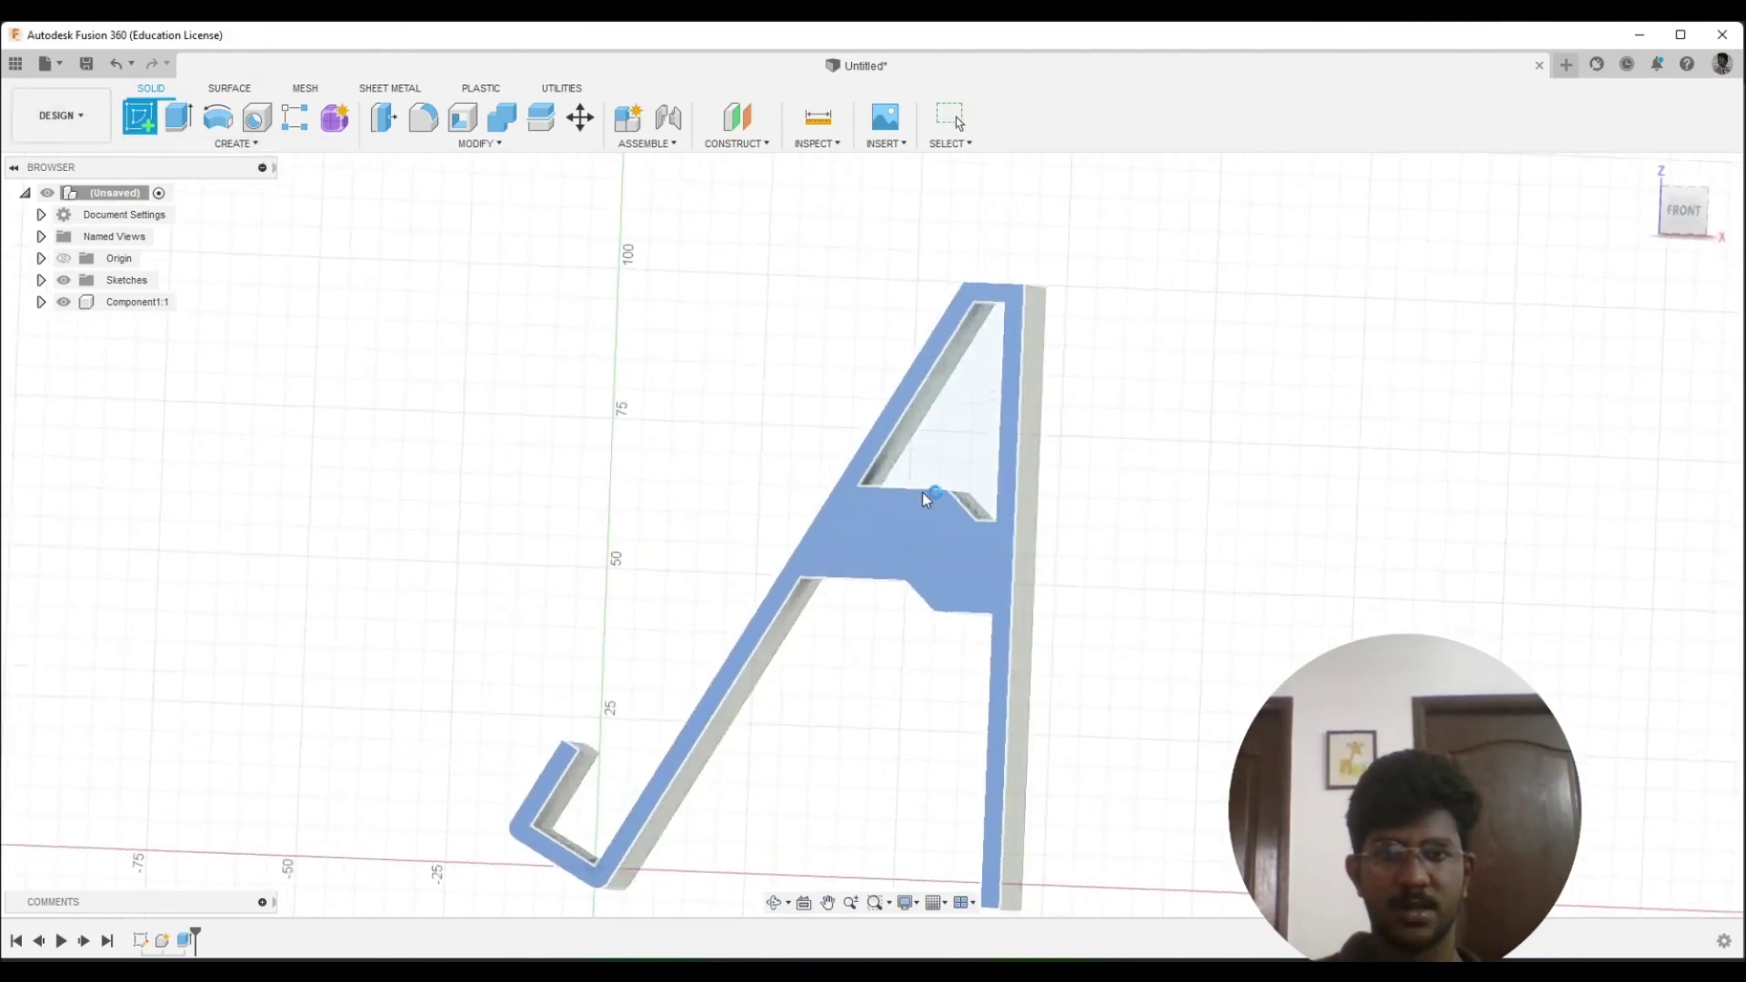
# Start a sketch on the A's front face and project the face outline
pyautogui.click(922, 493)
pyautogui.press('p')
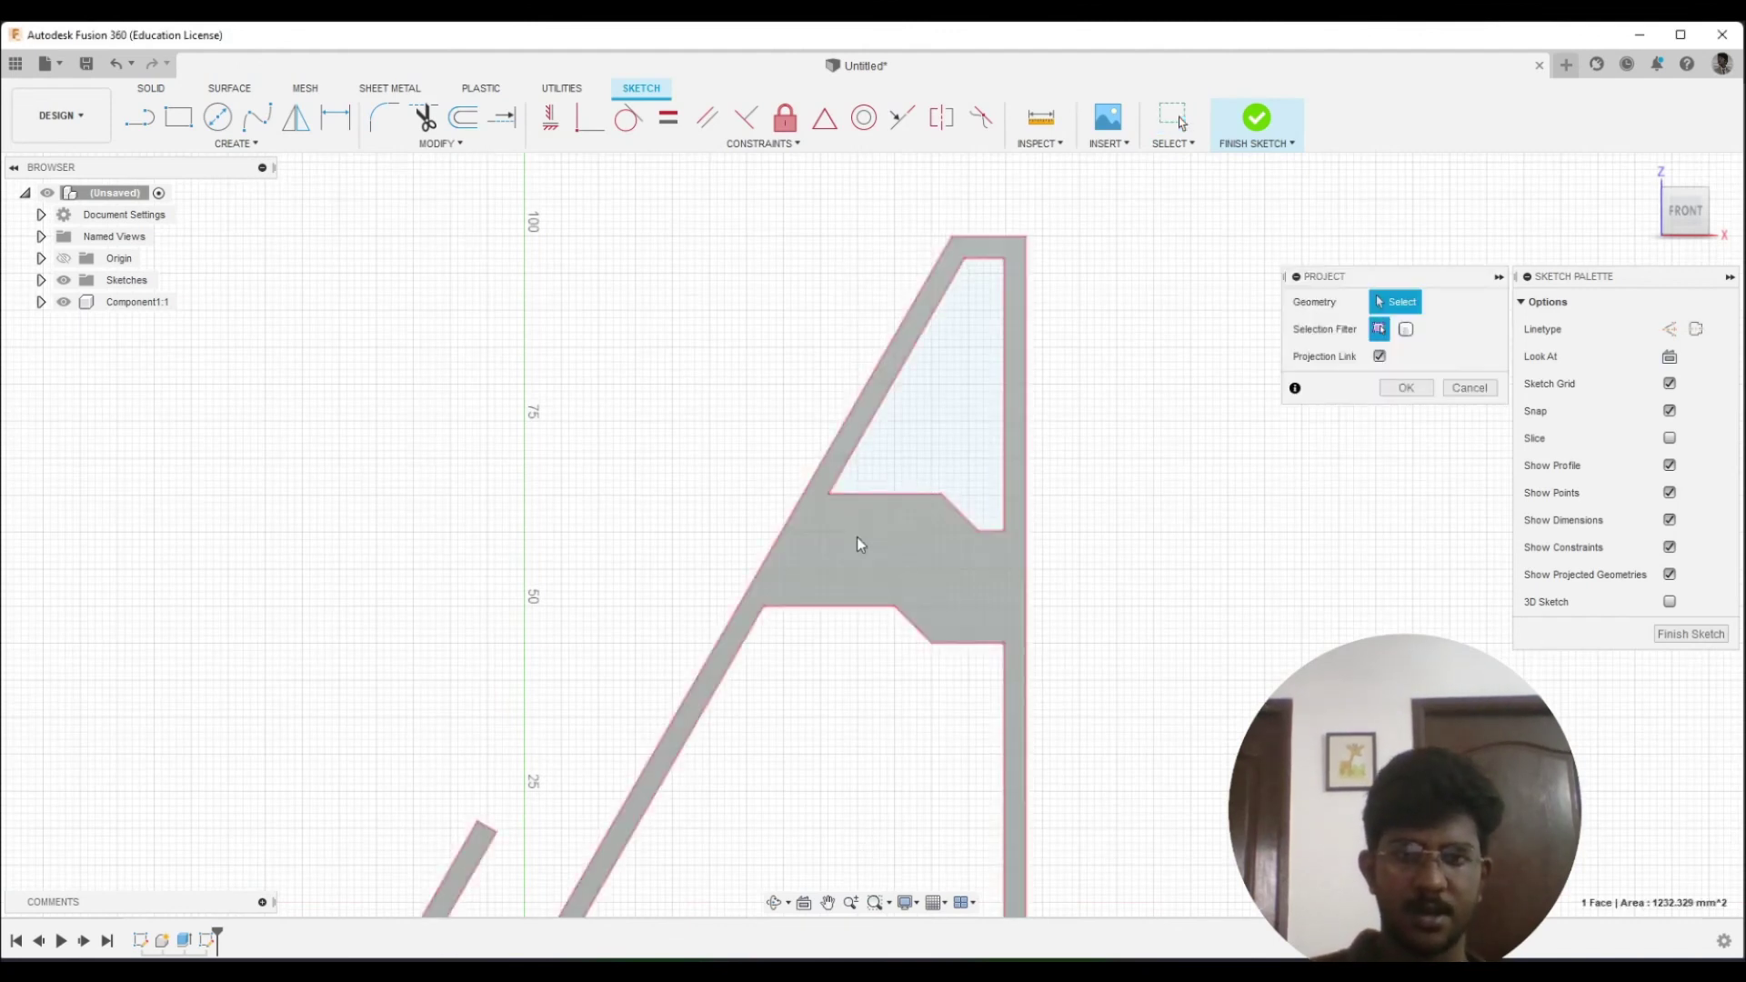
pyautogui.click(857, 539)
pyautogui.click(1407, 388)
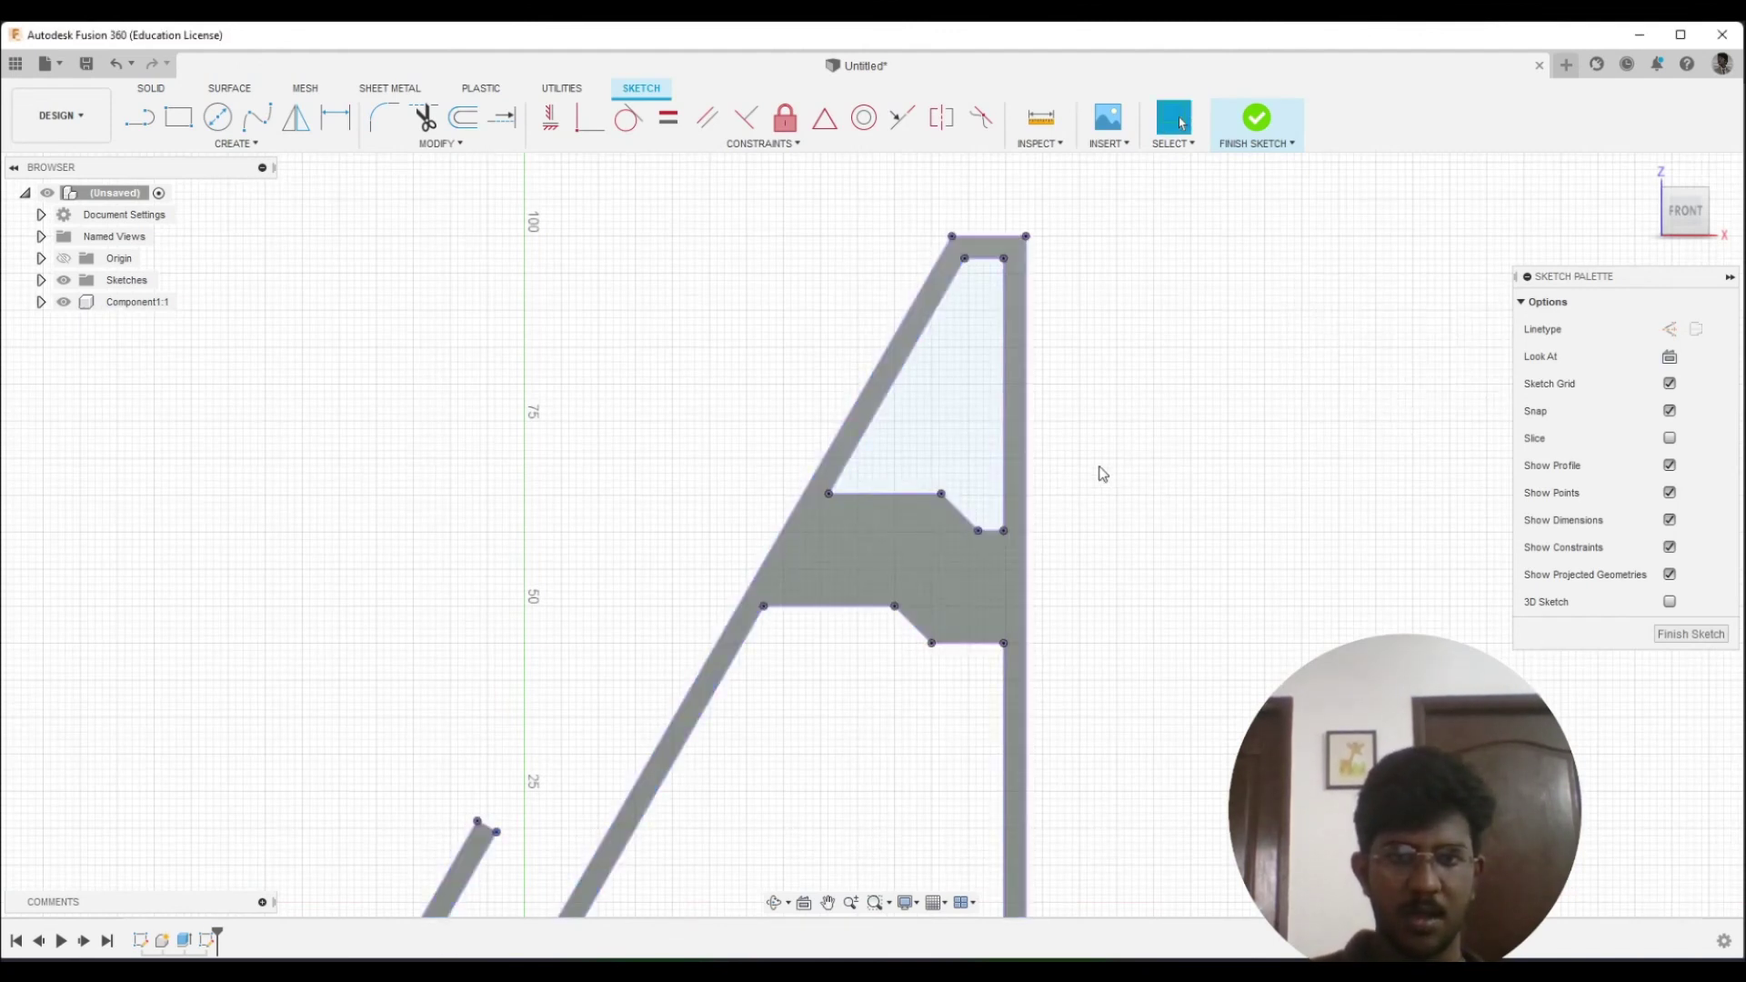
# Attempt a center-to-center slot across the rib, then cancel it
pyautogui.click(236, 143)
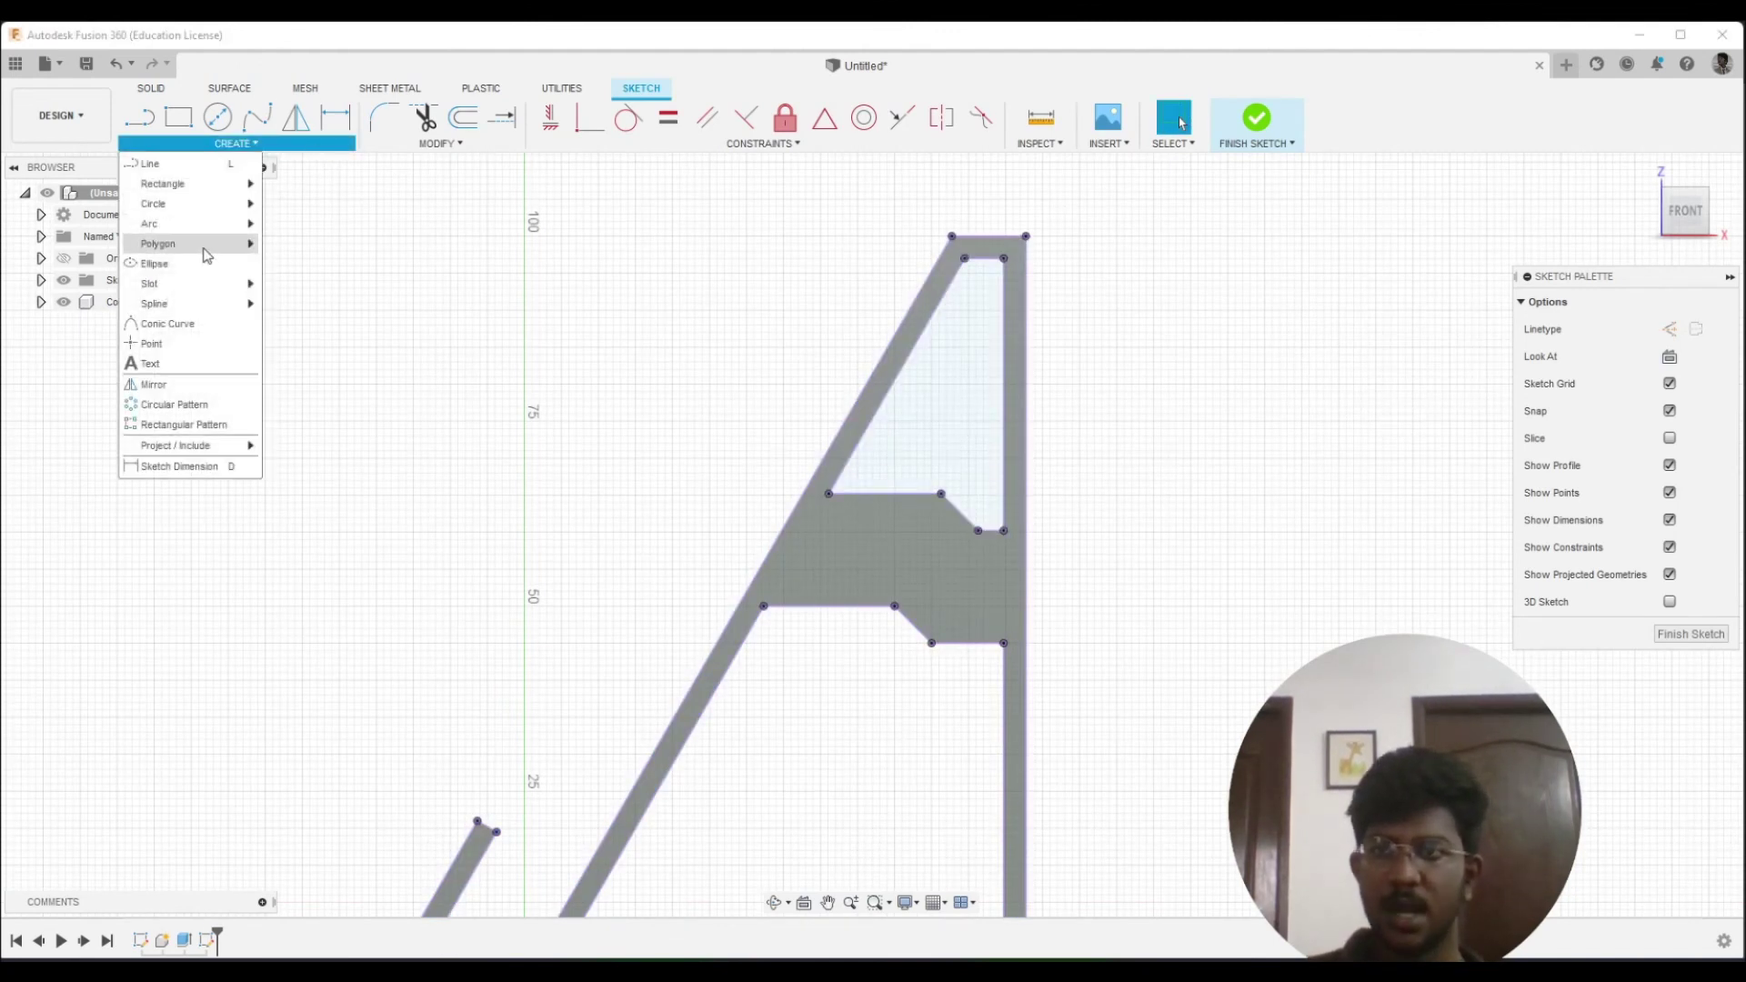
pyautogui.moveTo(150, 282)
pyautogui.click(316, 286)
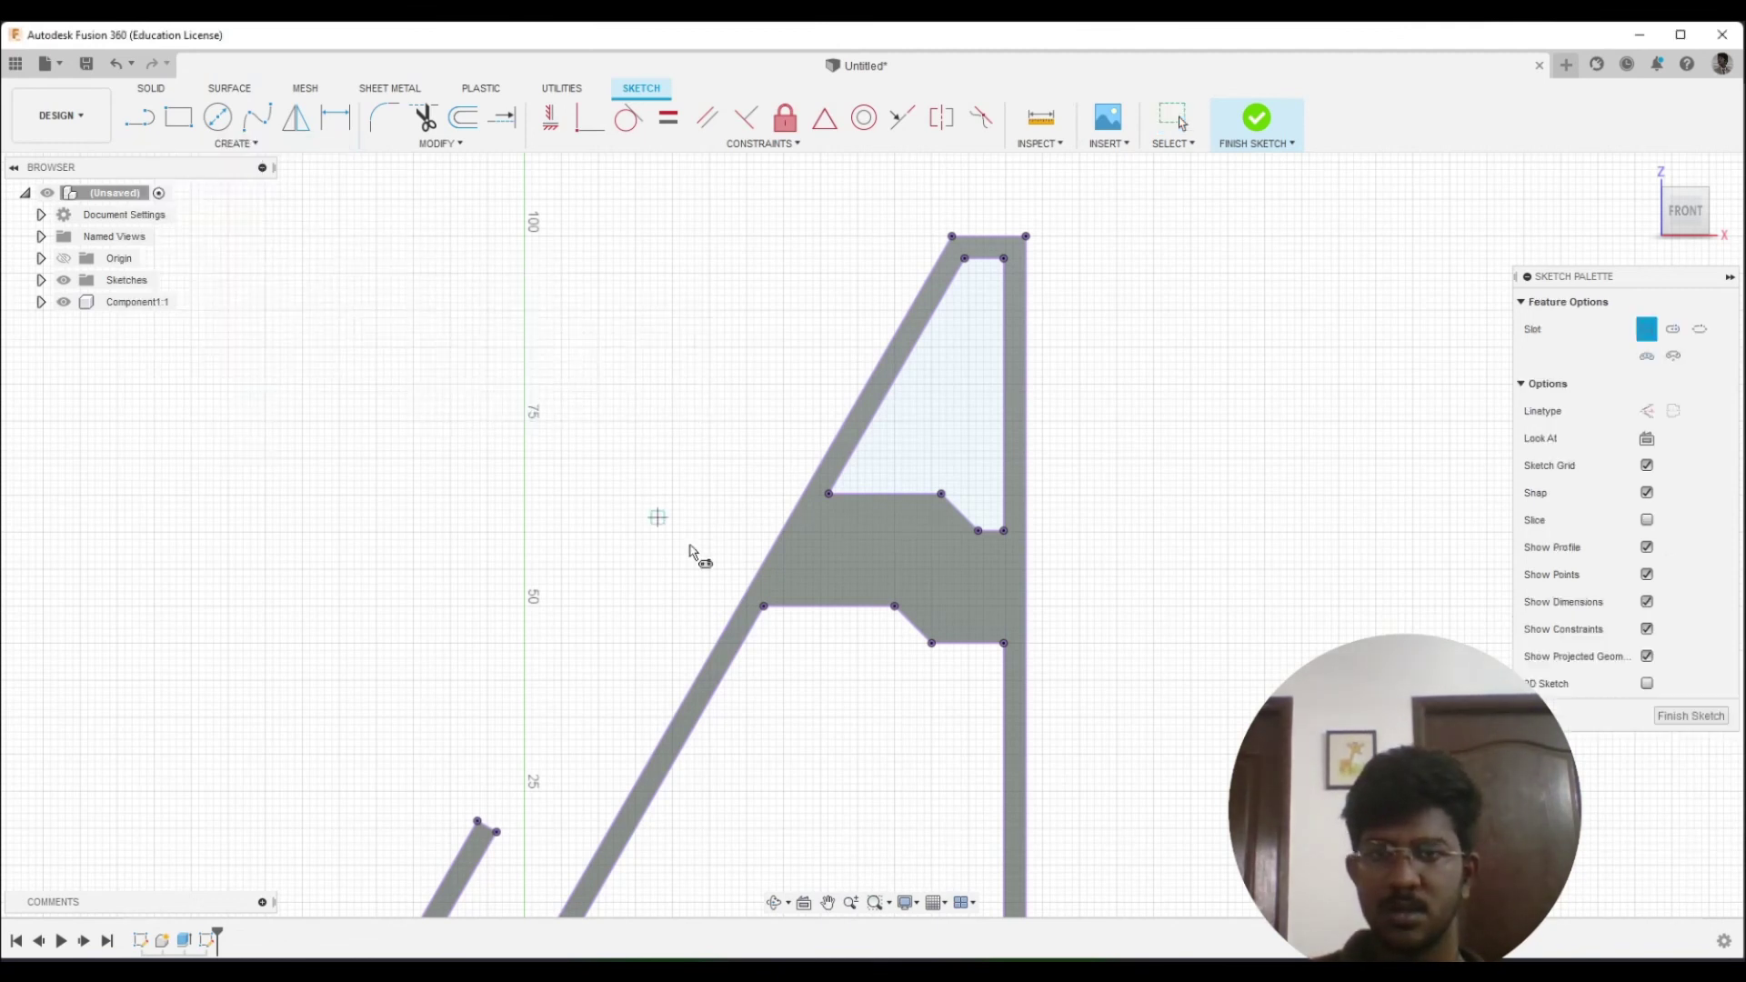
pyautogui.click(816, 546)
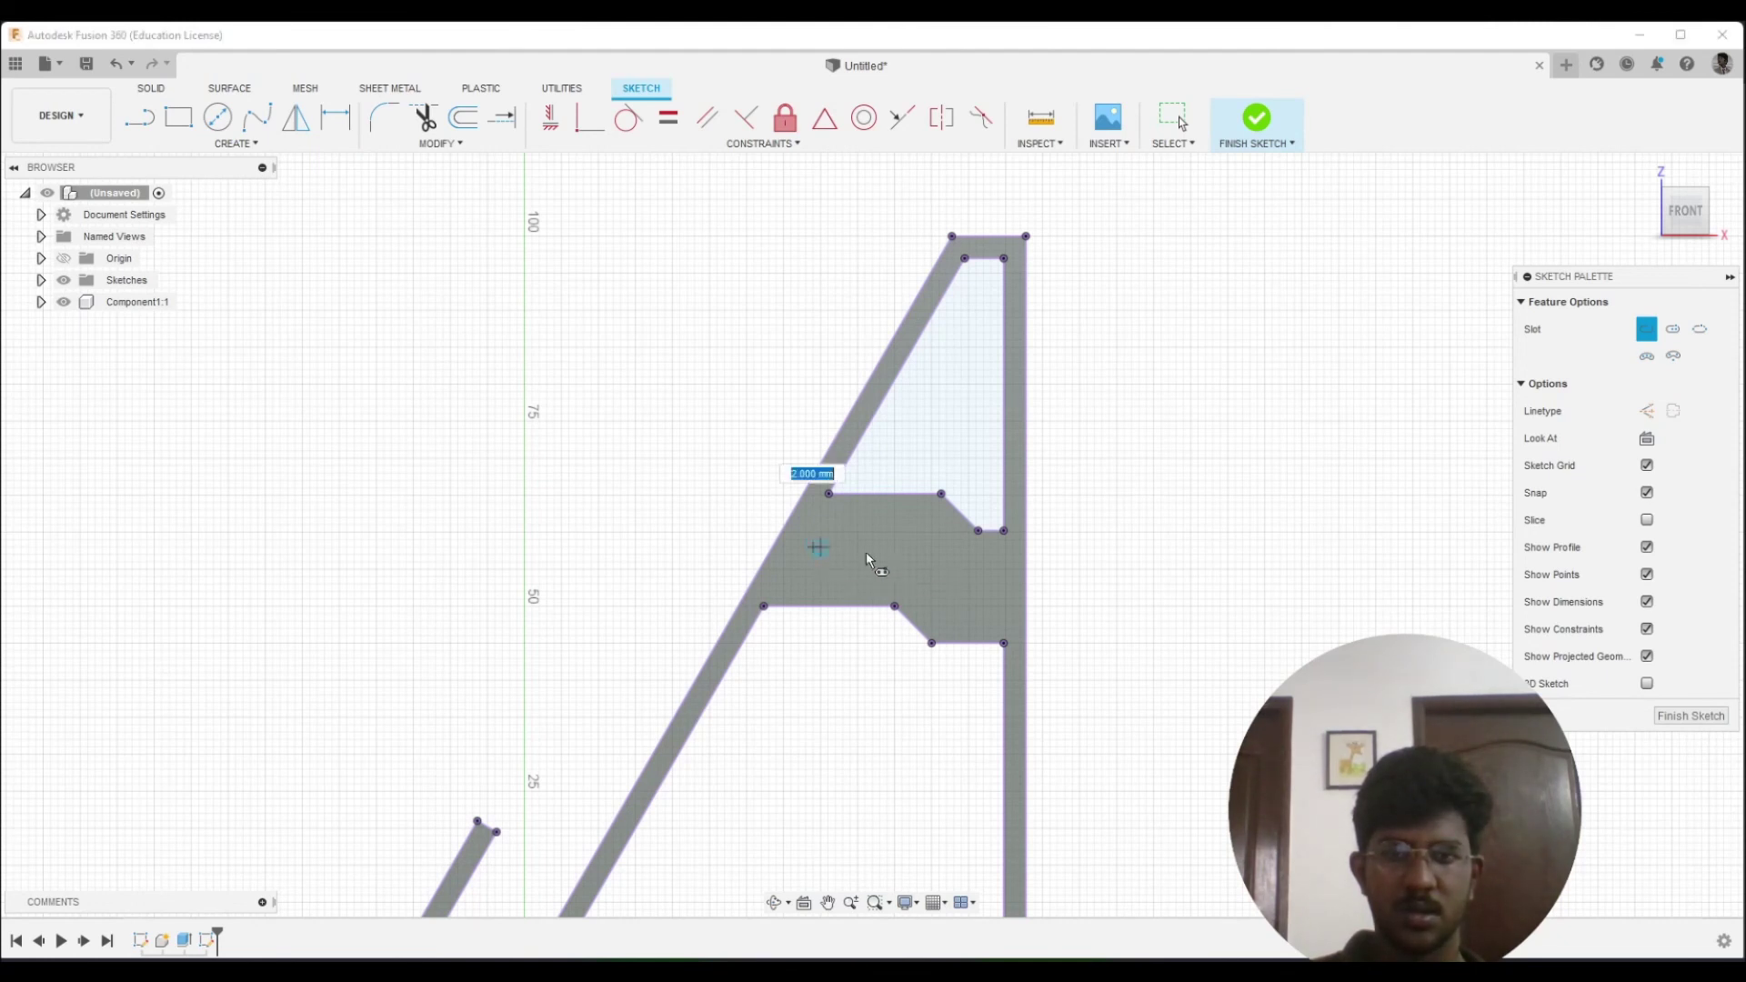
pyautogui.click(994, 580)
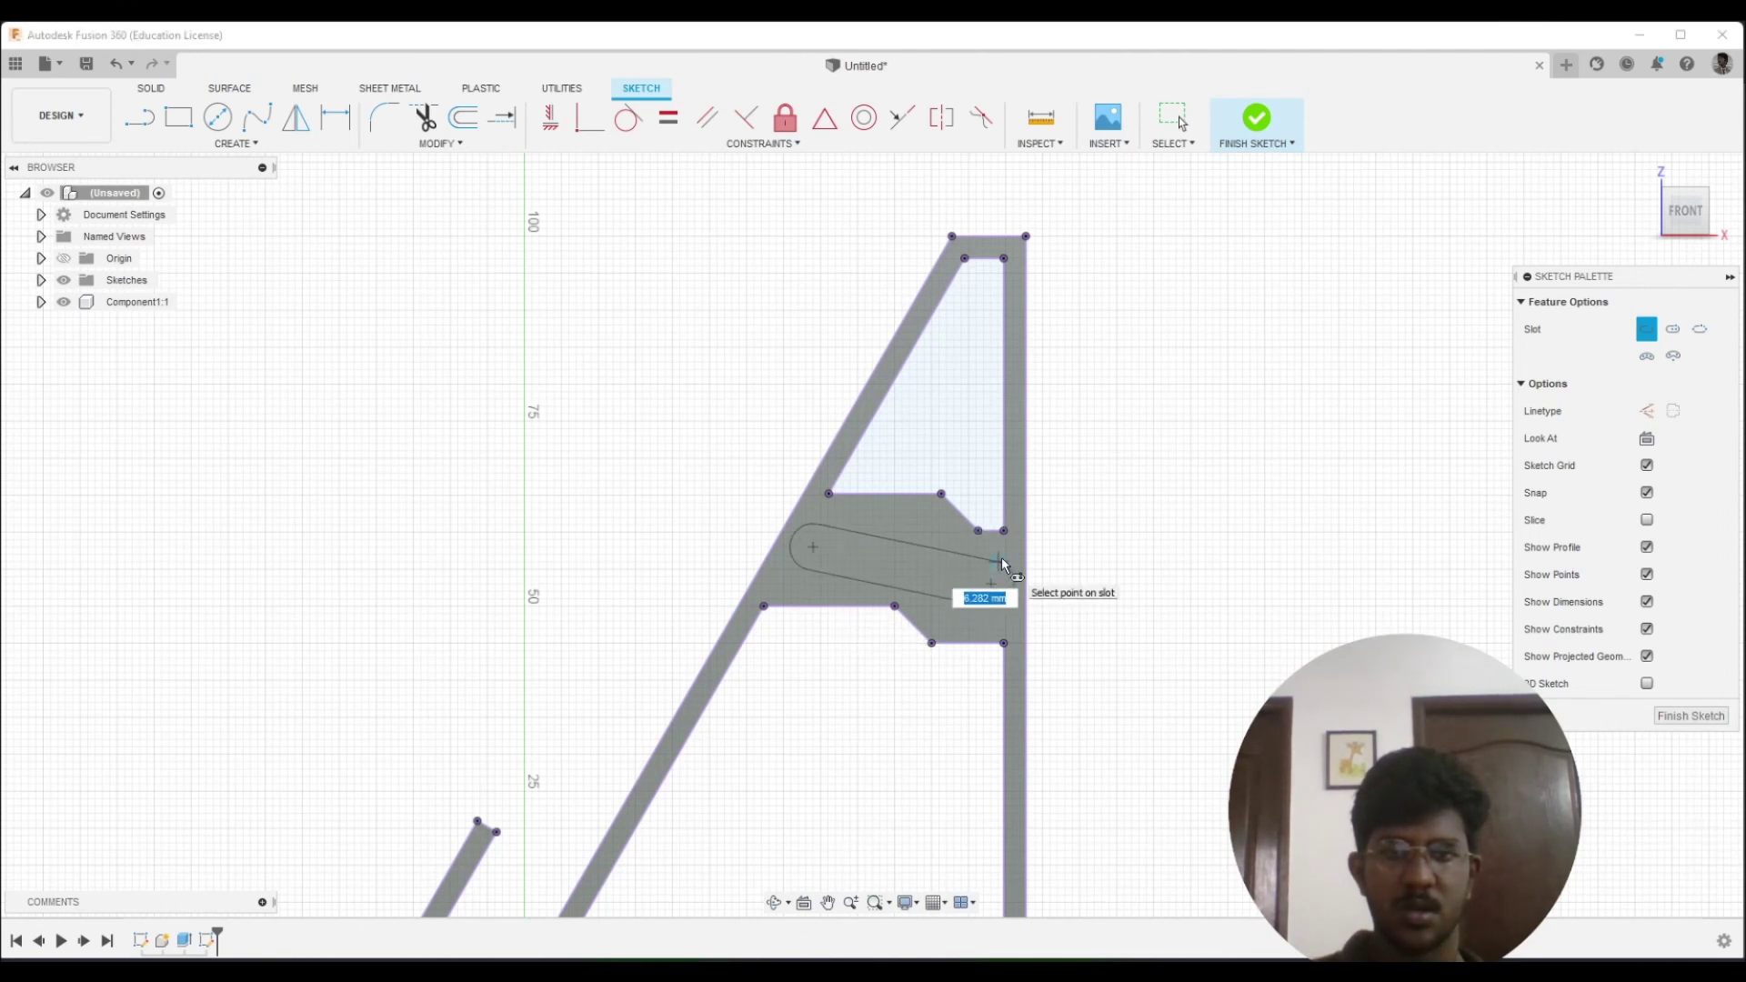
pyautogui.press('Escape')
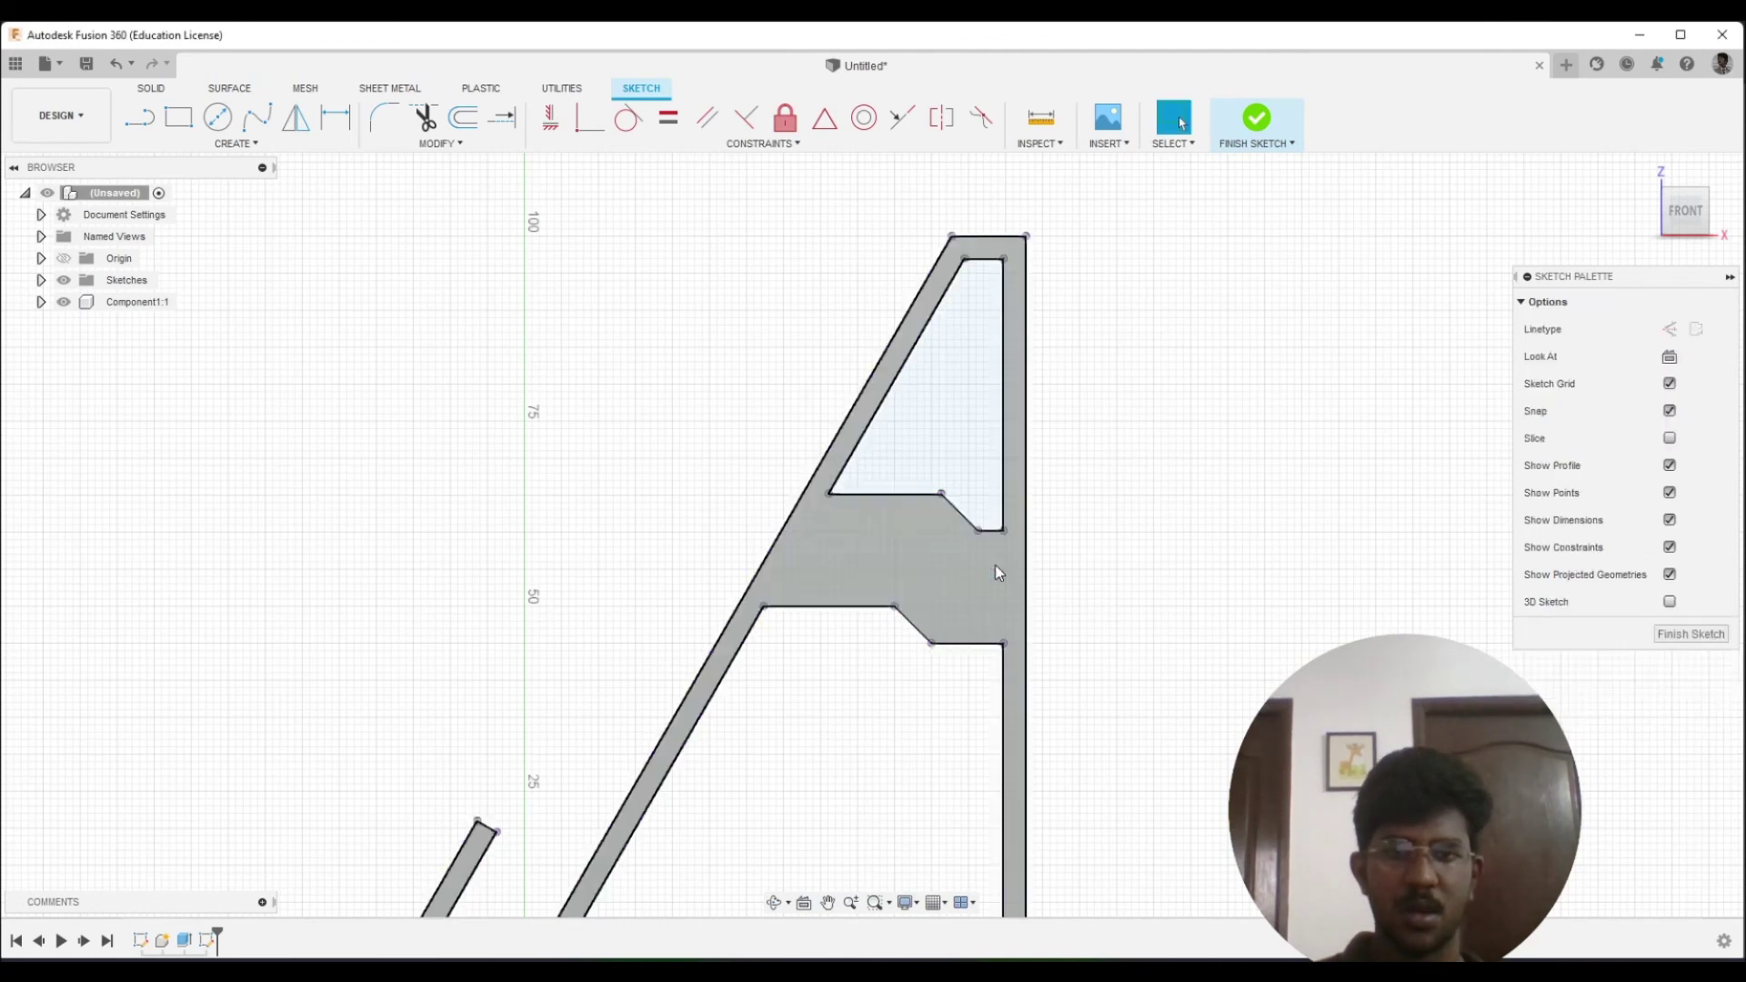
# Draw a slanted center-to-center slot across the central rib
pyautogui.rightClick(571, 399)
pyautogui.click(588, 371)
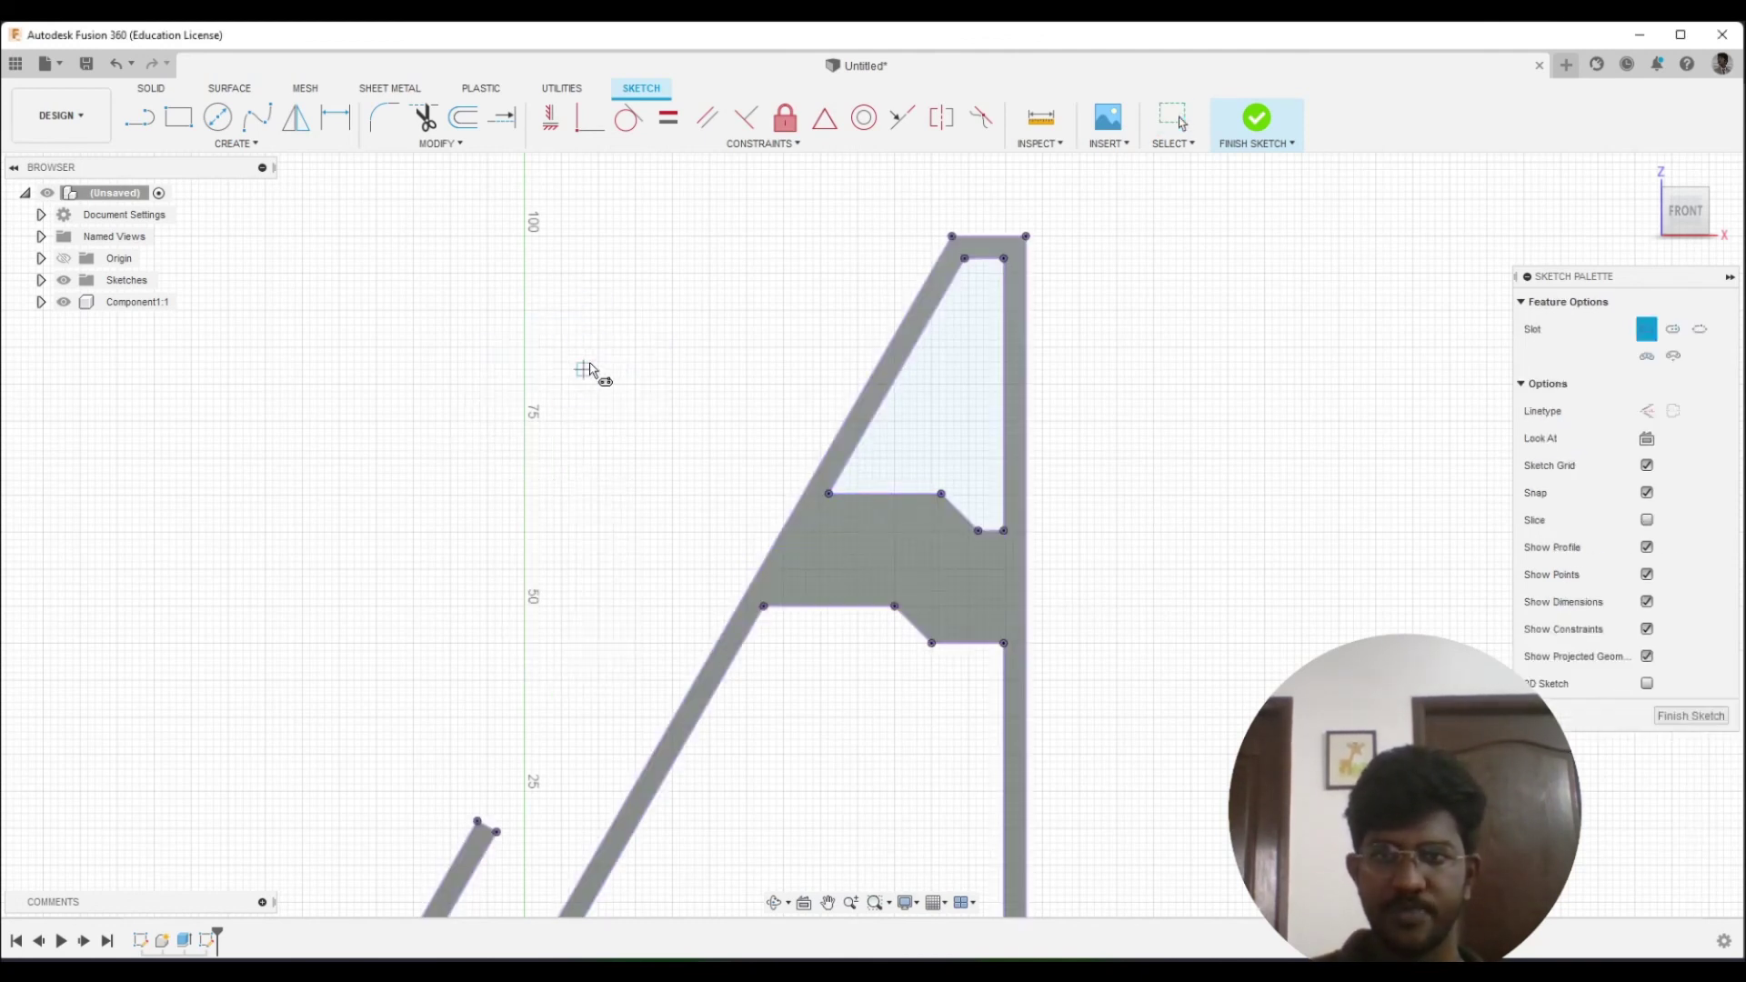
pyautogui.scroll(3, 835, 578)
pyautogui.scroll(1, 839, 562)
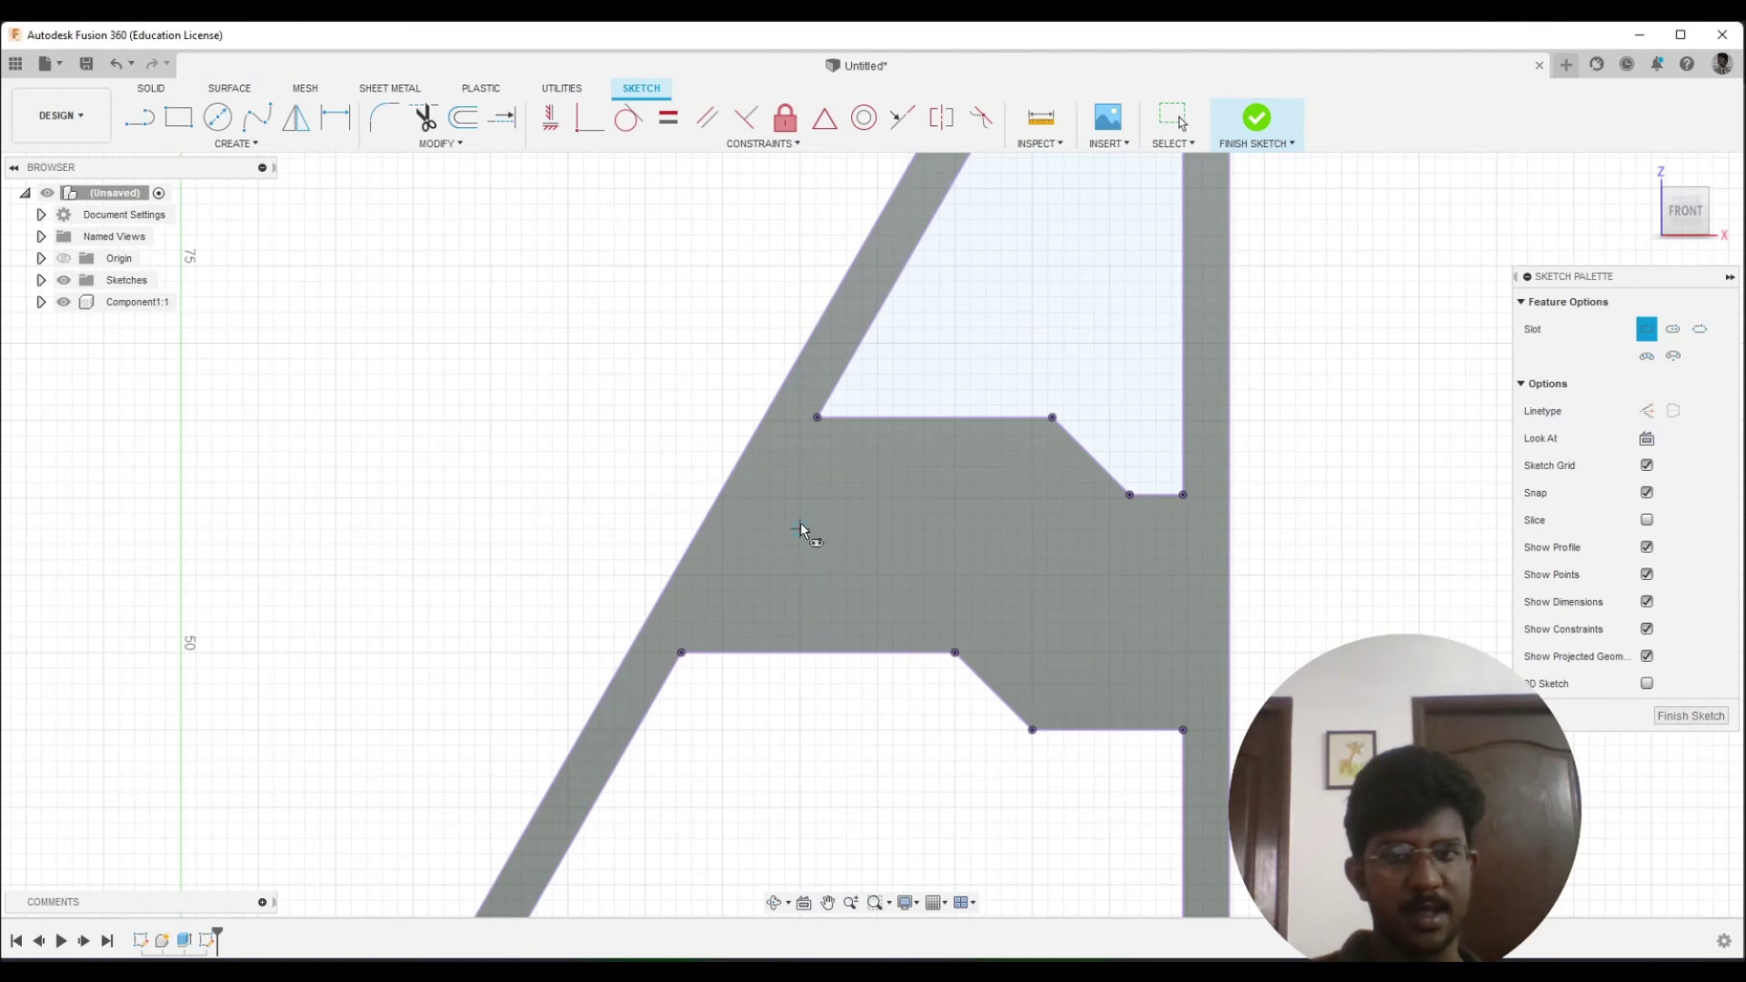
pyautogui.click(801, 531)
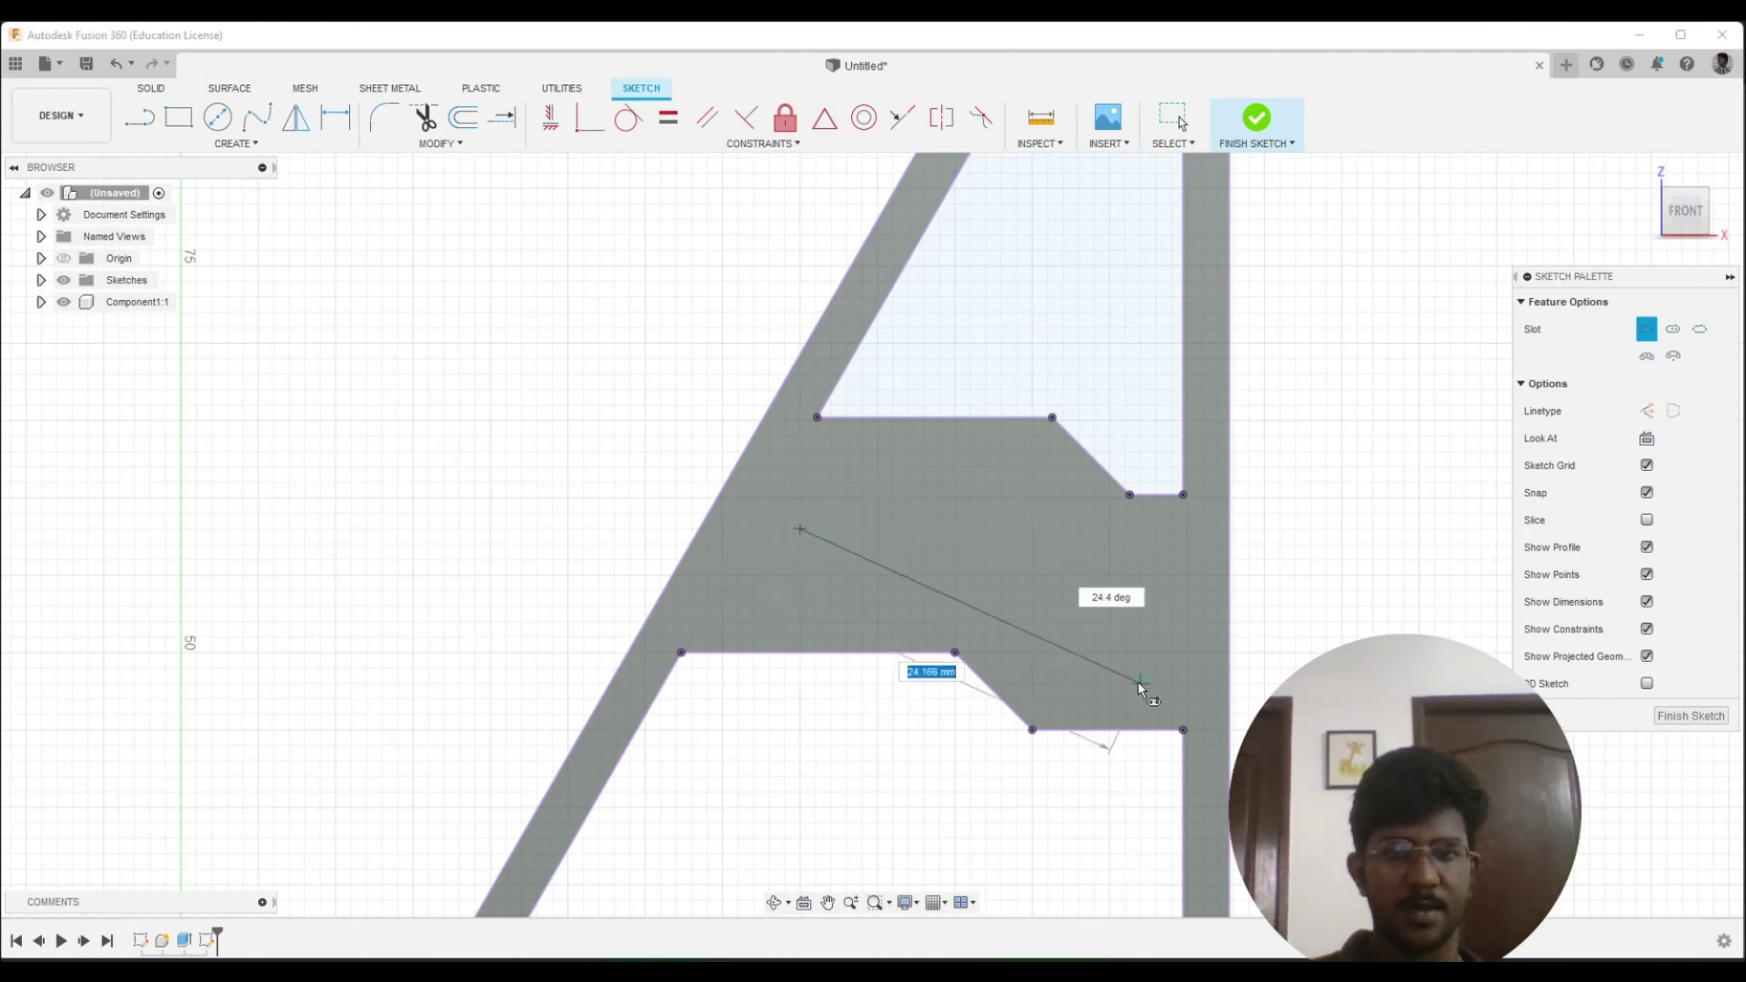
pyautogui.click(1155, 618)
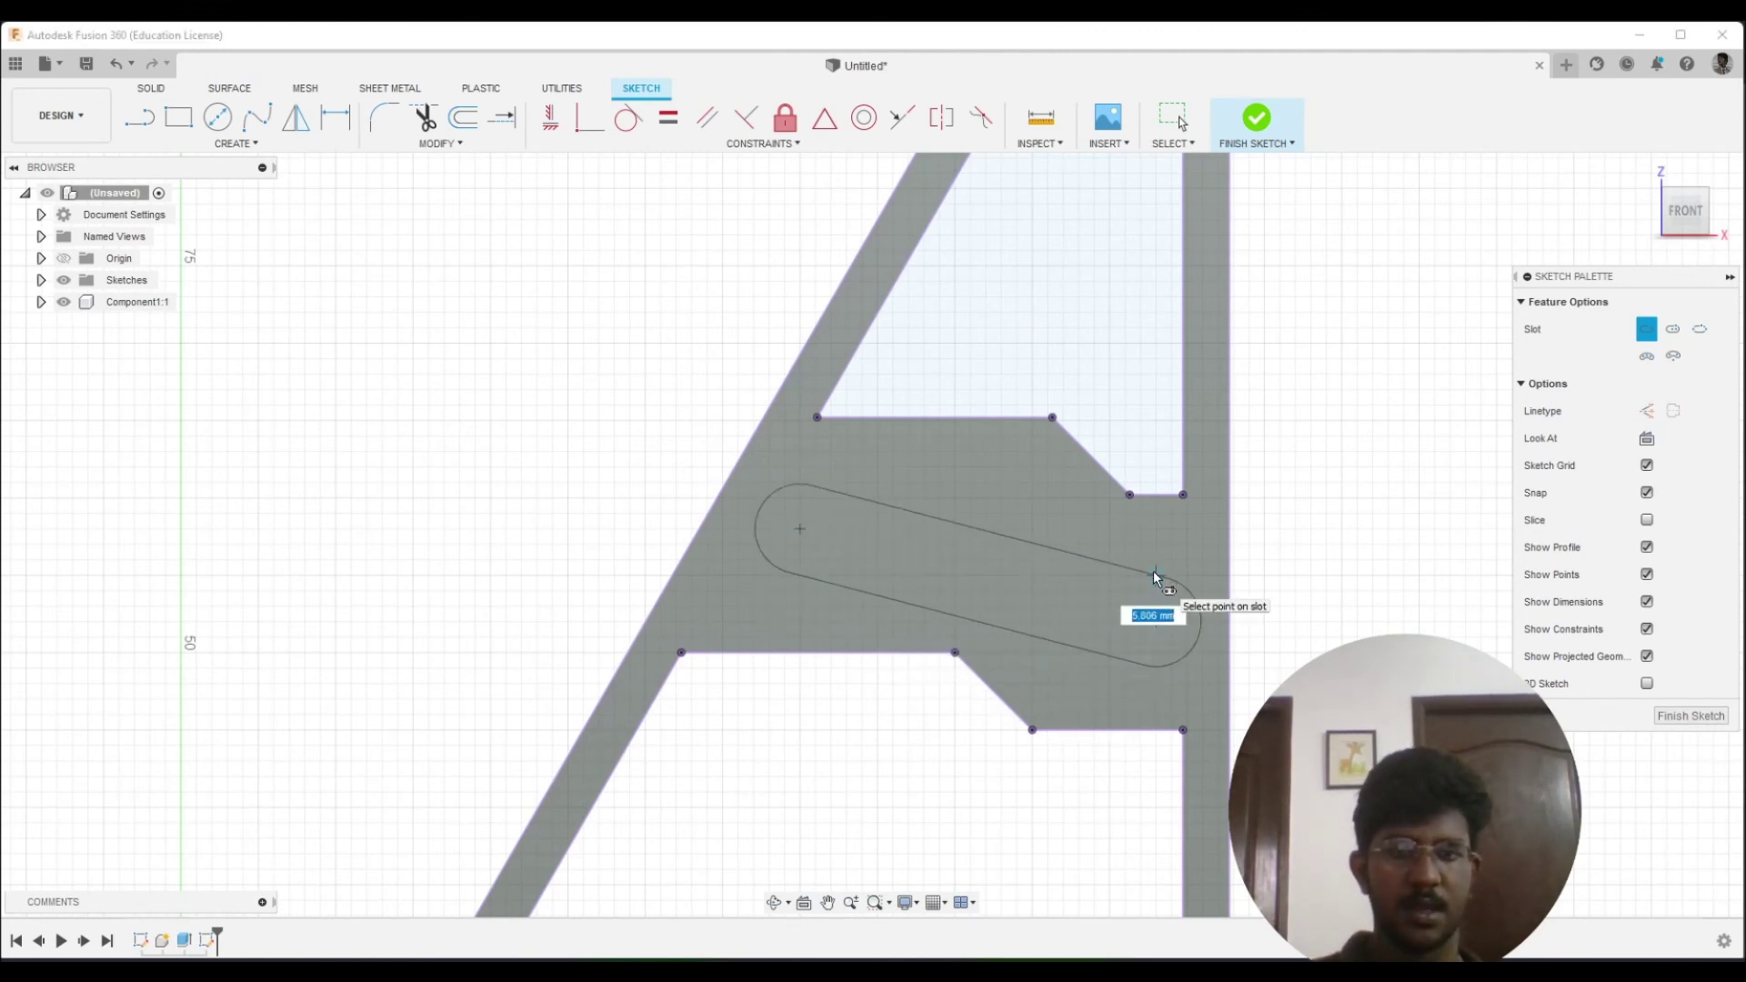
pyautogui.click(1155, 576)
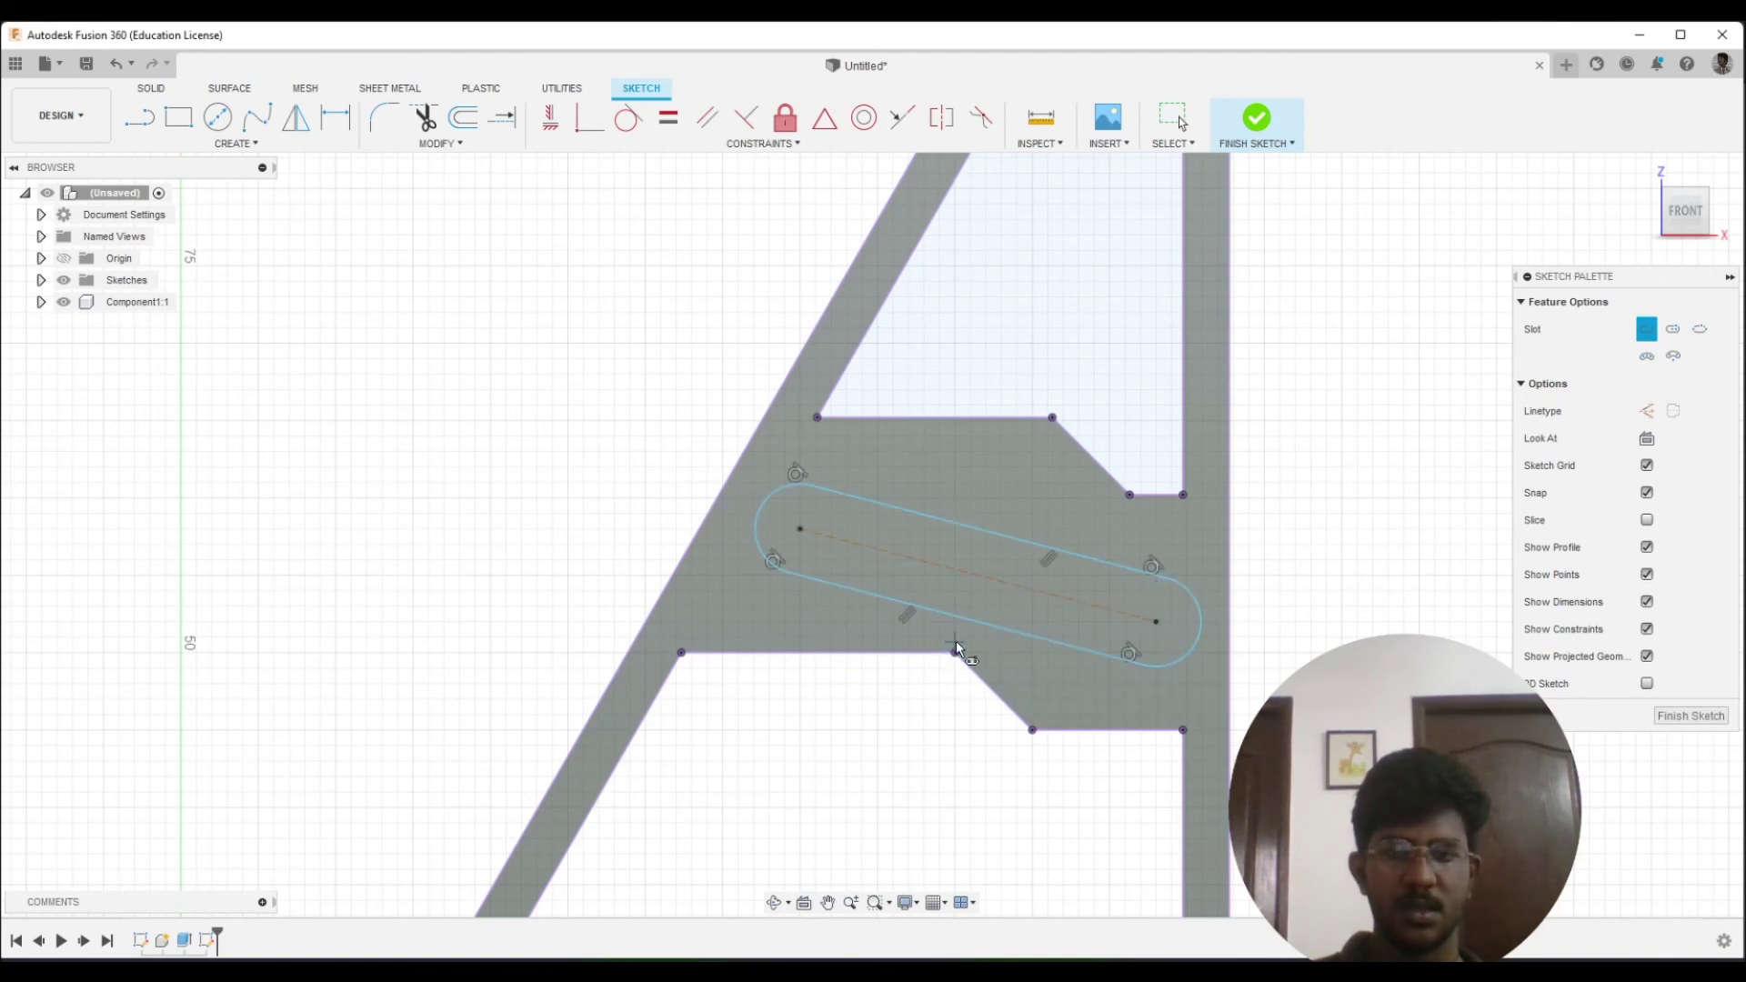
# Finish the sketch and select the slot profile for extrusion
pyautogui.press('e')
pyautogui.click(1017, 602)
pyautogui.moveTo(1017, 602)
pyautogui.keyDown('shift'); pyautogui.mouseDown(button='middle')
pyautogui.moveTo(947, 694)
pyautogui.moveTo(942, 662)
pyautogui.moveTo(1024, 614)
pyautogui.mouseUp(button='middle'); pyautogui.keyUp('shift')
# Cut the slot -50 mm through the rib, check it from the back, and minimise Fusion
pyautogui.write('-5')
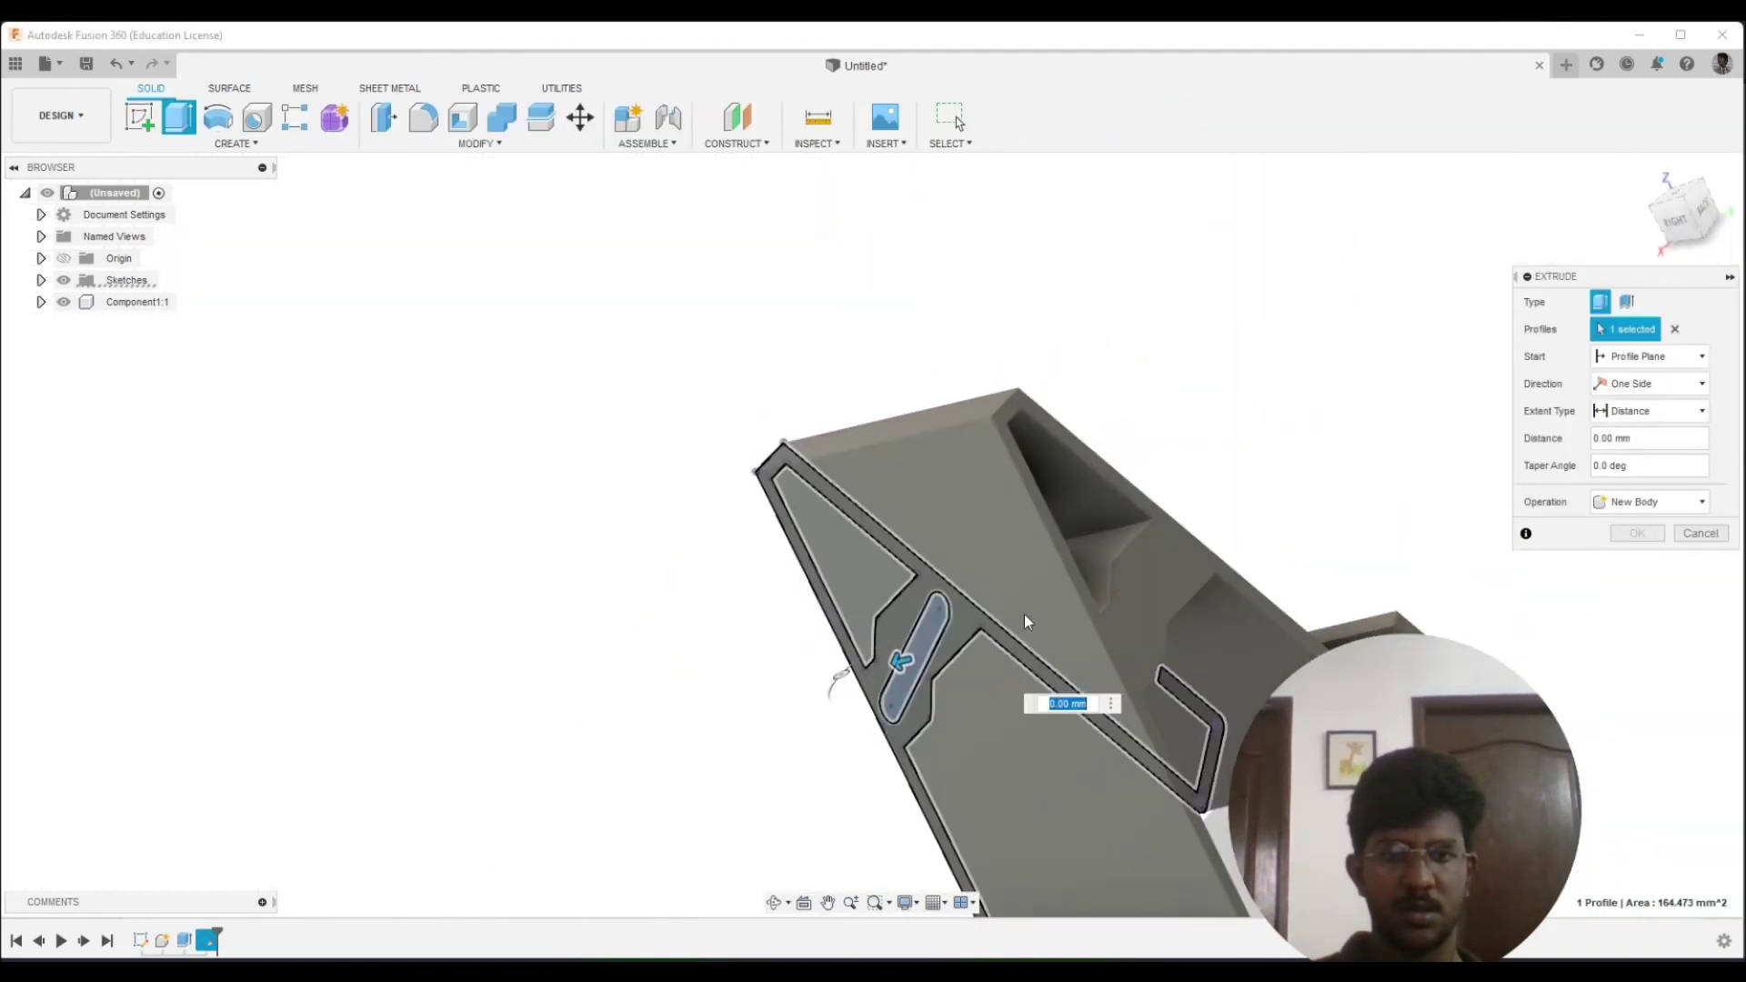
pyautogui.write('0')
pyautogui.press('Return')
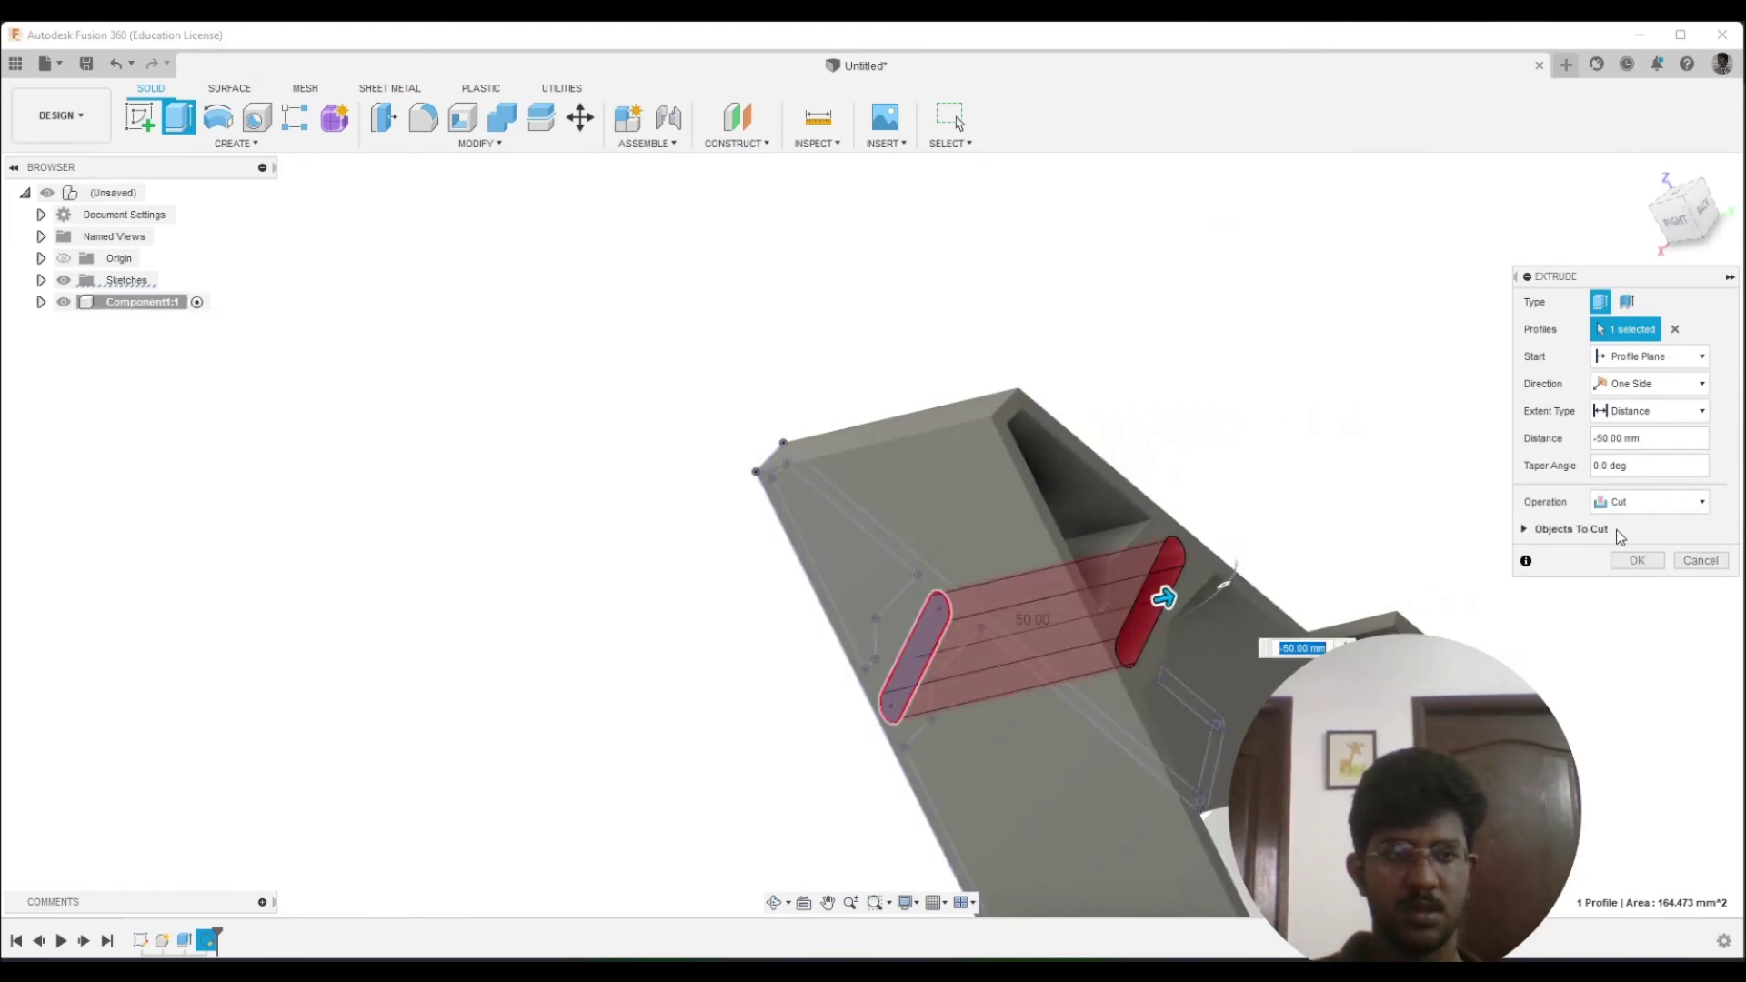
pyautogui.click(1624, 562)
pyautogui.moveTo(1251, 460)
pyautogui.keyDown('shift'); pyautogui.mouseDown(button='middle')
pyautogui.moveTo(1329, 441)
pyautogui.moveTo(1295, 475)
pyautogui.moveTo(1227, 496)
pyautogui.moveTo(1220, 519)
pyautogui.moveTo(1247, 542)
pyautogui.moveTo(1255, 503)
pyautogui.moveTo(1235, 523)
pyautogui.moveTo(1388, 507)
pyautogui.moveTo(1107, 546)
pyautogui.moveTo(1462, 489)
pyautogui.moveTo(1310, 452)
pyautogui.moveTo(1495, 497)
pyautogui.moveTo(1458, 460)
pyautogui.mouseUp(button='middle'); pyautogui.keyUp('shift')
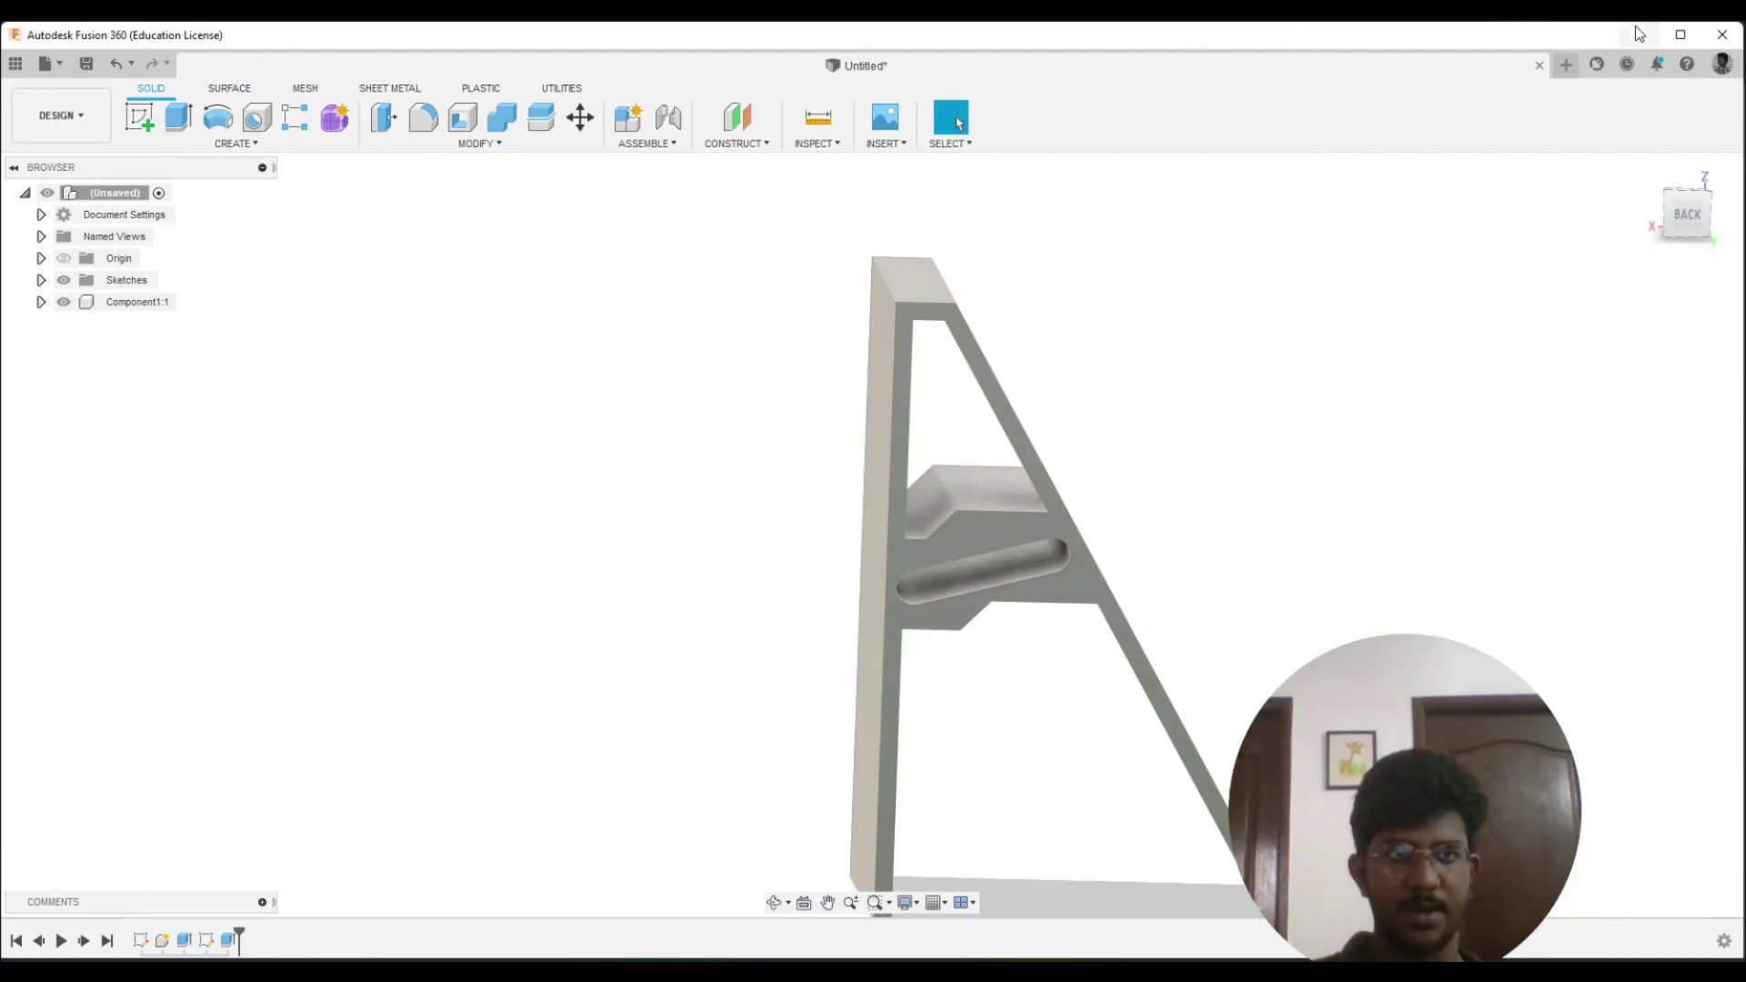
pyautogui.click(1640, 35)
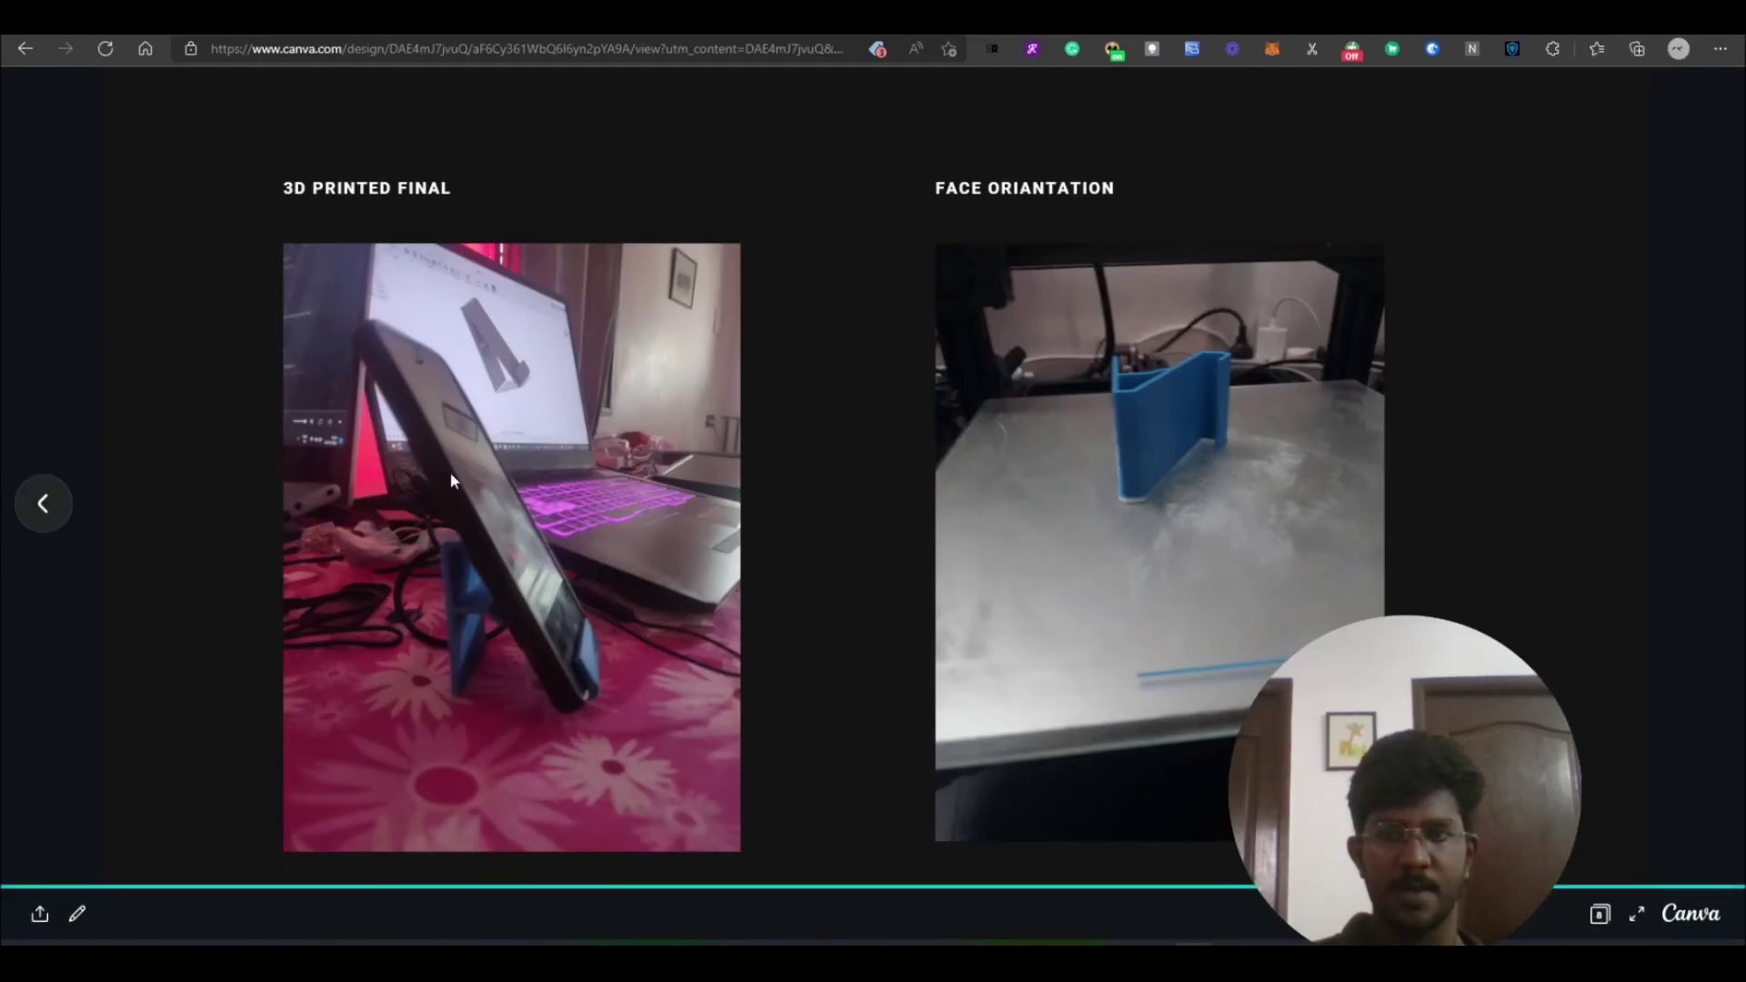